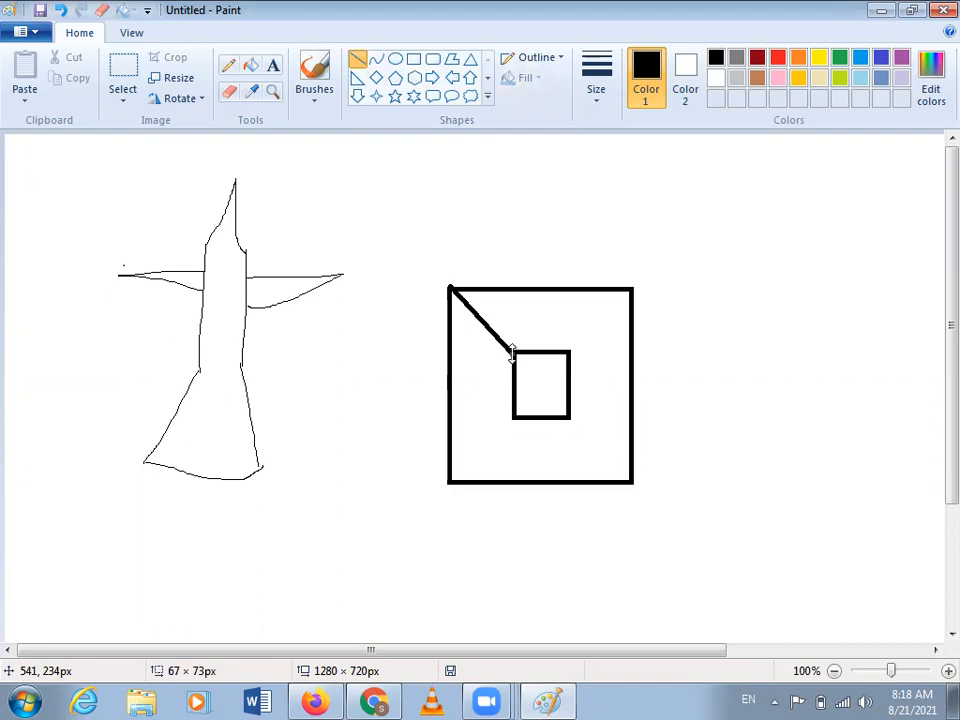
Draw straight lines joining the three remaining corners of the outer square to the matching corners of the inner square.
drag(630, 290, 569, 353)
drag(450, 481, 512, 418)
drag(633, 481, 571, 418)
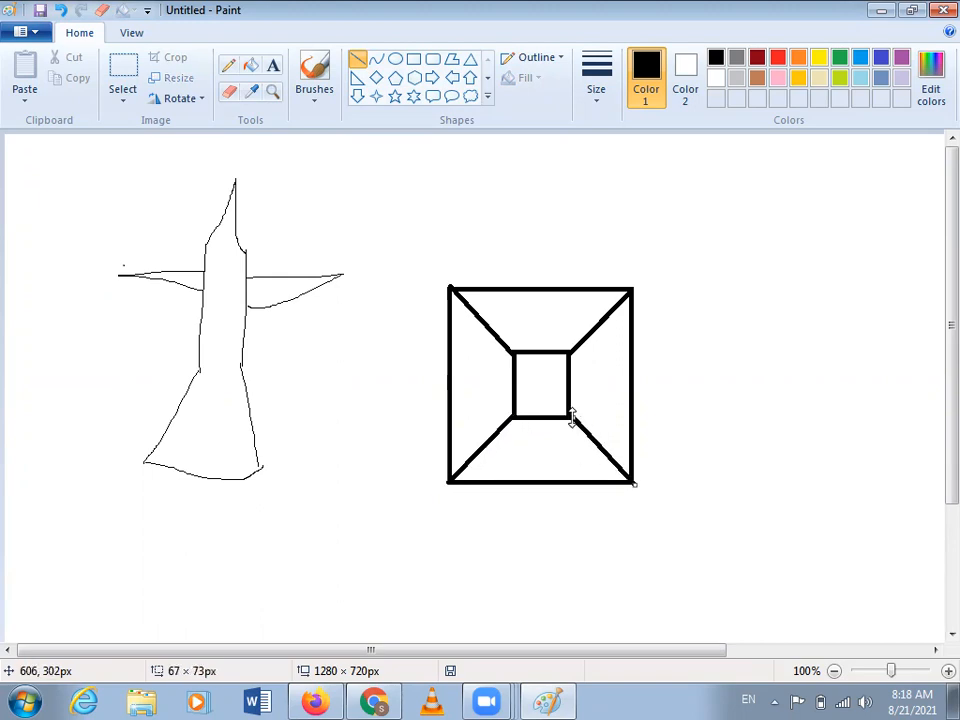
Draw a pointed triangular arm out from each side of the inner square and join its corners to its centre.
drag(512, 366, 413, 380)
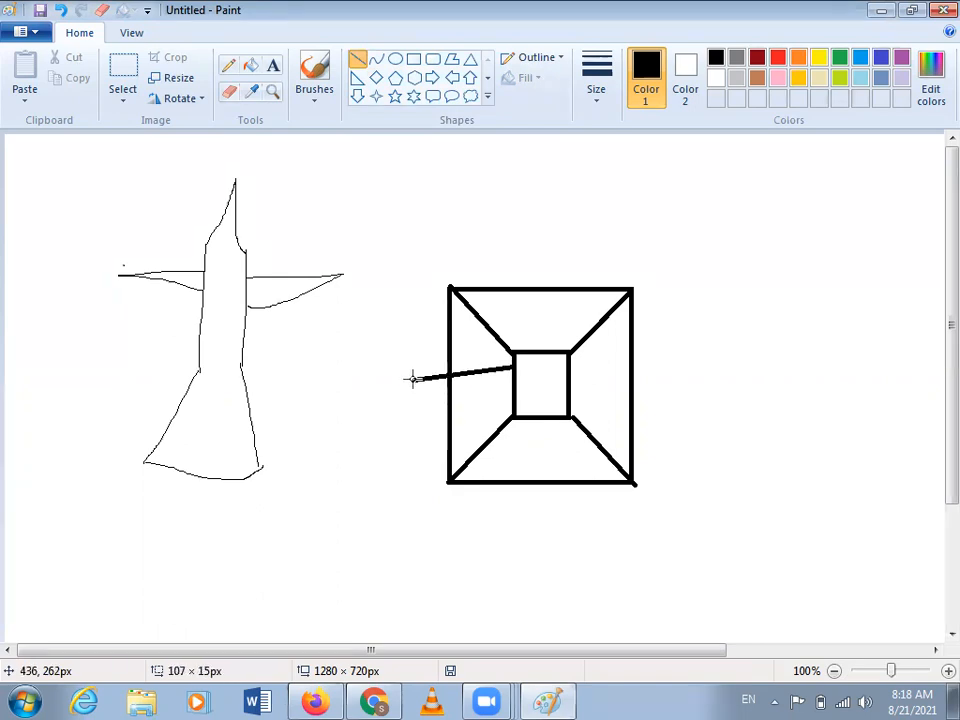
drag(513, 418, 414, 380)
drag(570, 352, 702, 390)
mouse_move(571, 416)
mouse_down()
mouse_move(690, 382)
mouse_move(700, 390)
mouse_up()
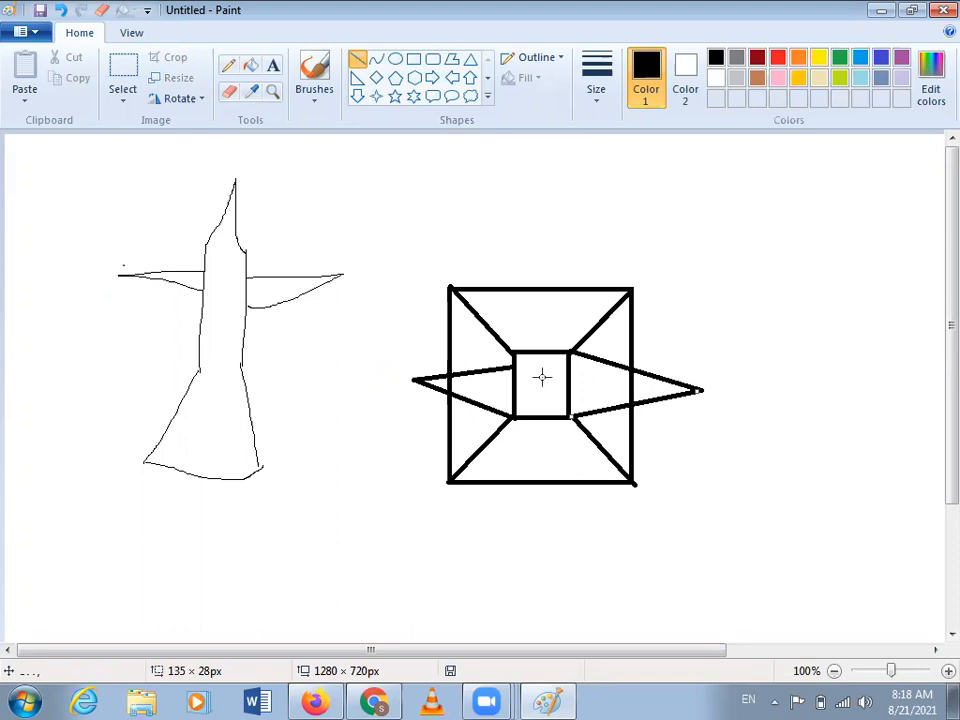
mouse_move(513, 355)
mouse_down()
mouse_move(540, 378)
mouse_move(552, 364)
mouse_move(534, 384)
mouse_move(567, 412)
mouse_move(540, 378)
mouse_up()
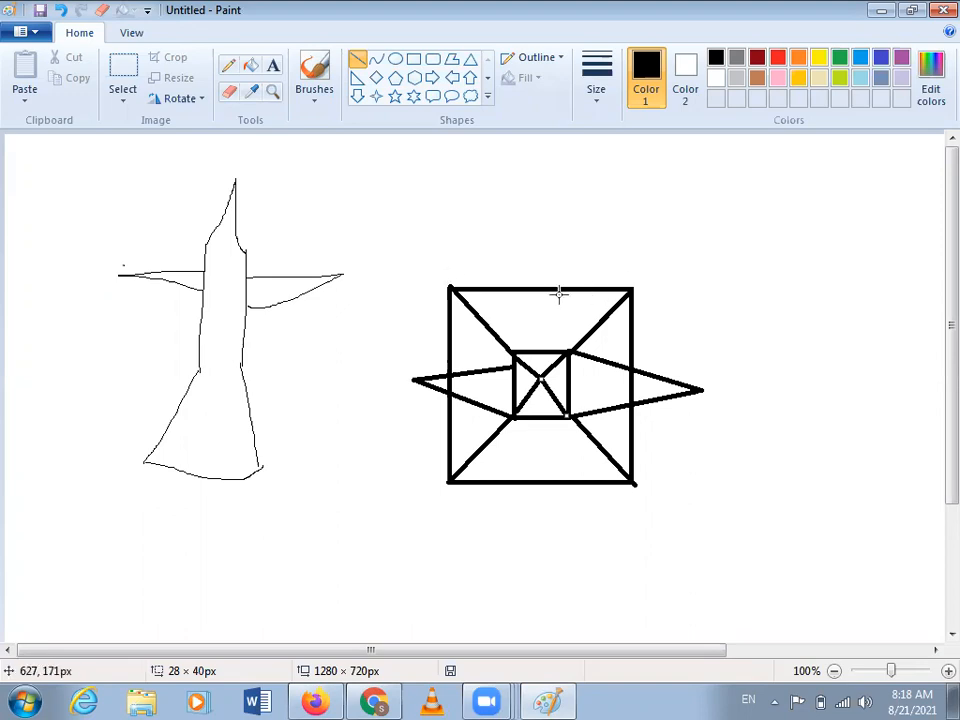
Handwrite the plan dimensions with the Pencil: 10 on two sides of the outer square and 6 on two sides of the inner one.
click(228, 65)
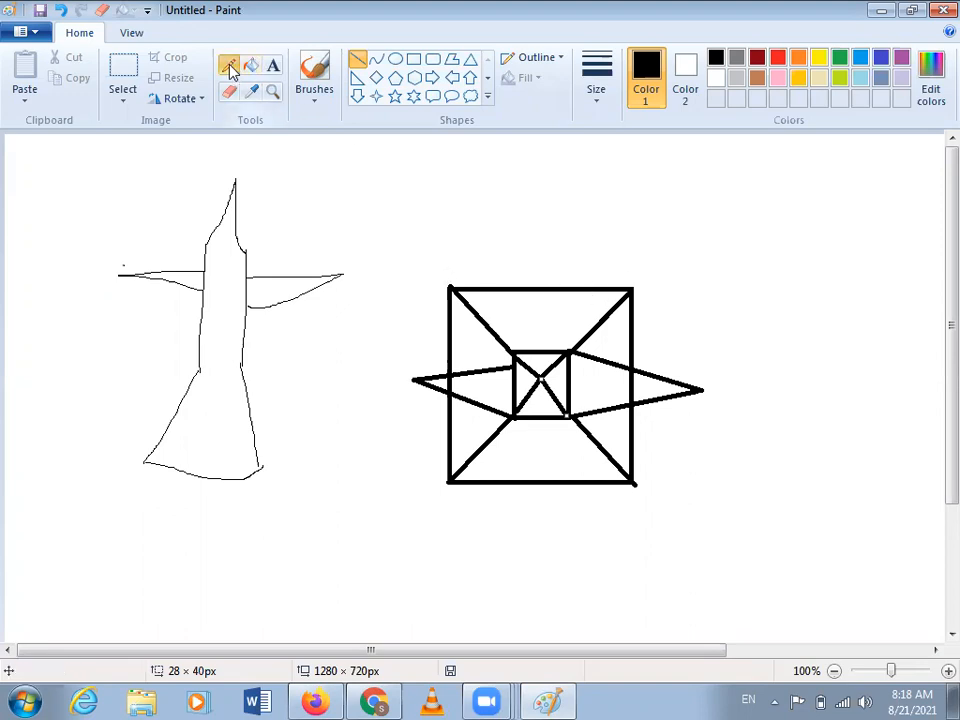
mouse_move(517, 252)
mouse_down()
mouse_move(519, 273)
mouse_move(531, 260)
mouse_up()
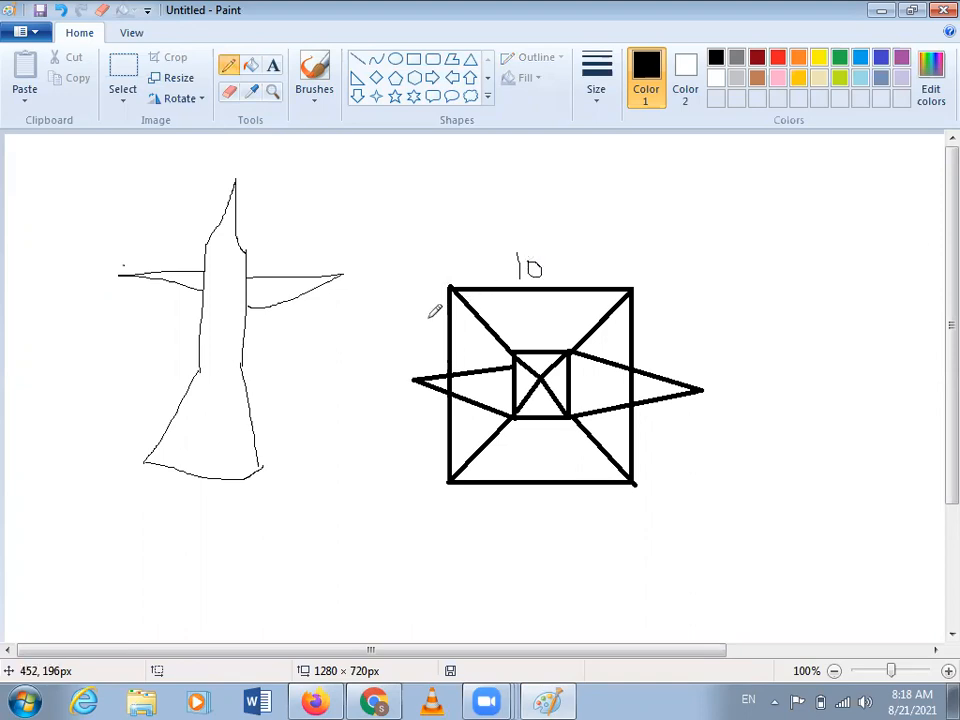
mouse_move(434, 321)
mouse_down()
mouse_move(432, 334)
mouse_move(434, 322)
mouse_up()
drag(541, 336, 539, 352)
drag(500, 386, 503, 393)
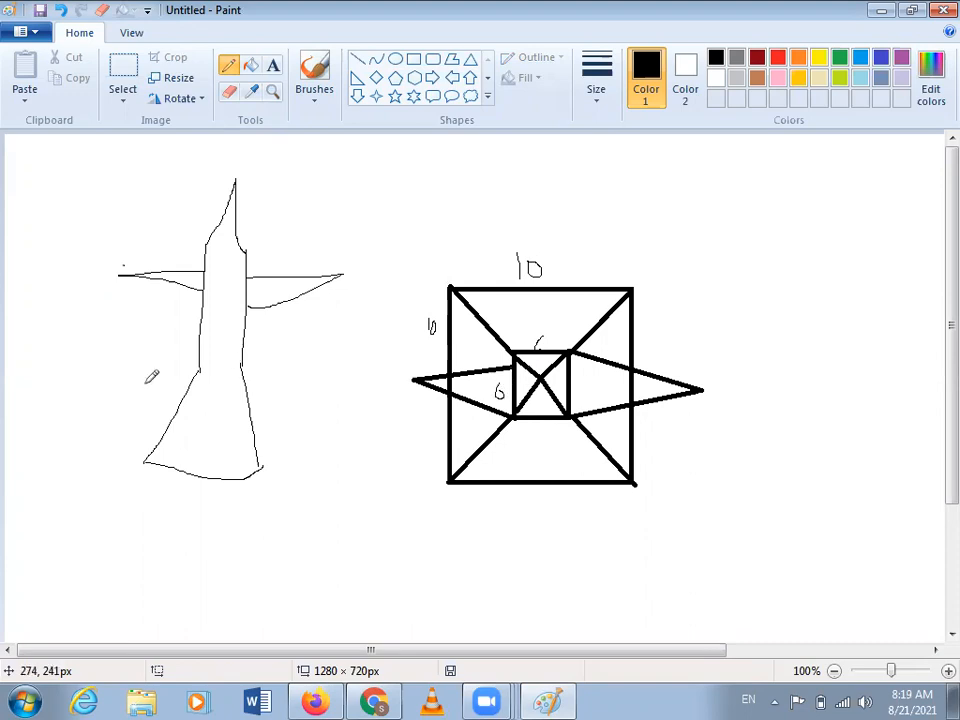
Draw vertical height lines beside the tower elevation and label the lower part 12 and the upper part 18.
drag(122, 360, 117, 465)
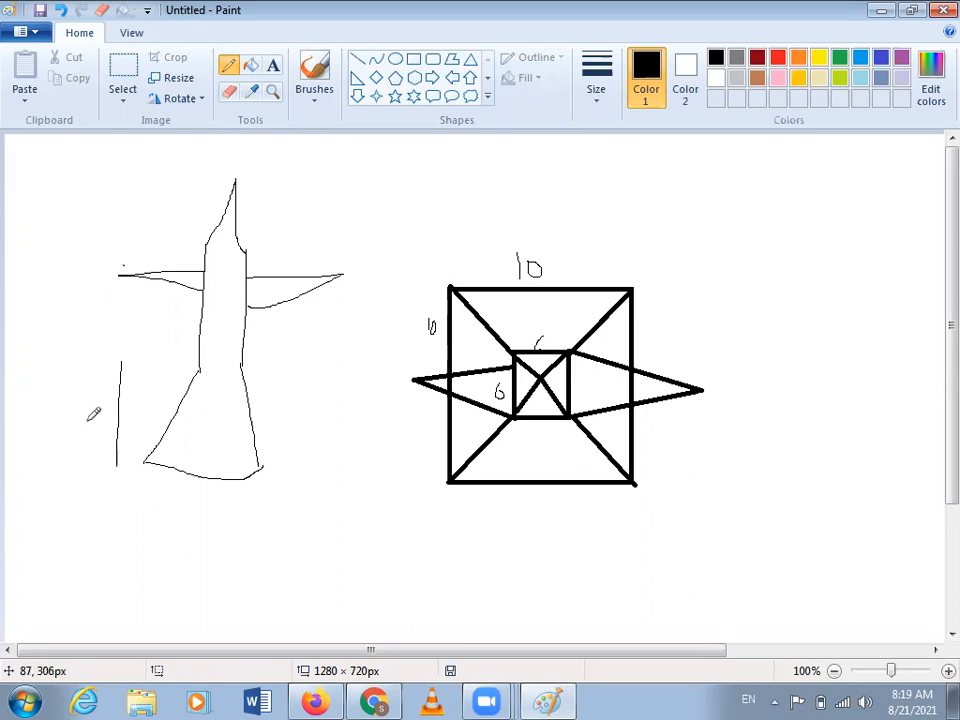
drag(135, 230, 124, 360)
mouse_move(81, 402)
mouse_down()
mouse_move(86, 433)
mouse_move(117, 436)
mouse_up()
mouse_move(83, 270)
mouse_down()
mouse_move(87, 262)
mouse_move(88, 295)
mouse_move(116, 283)
mouse_move(101, 259)
mouse_up()
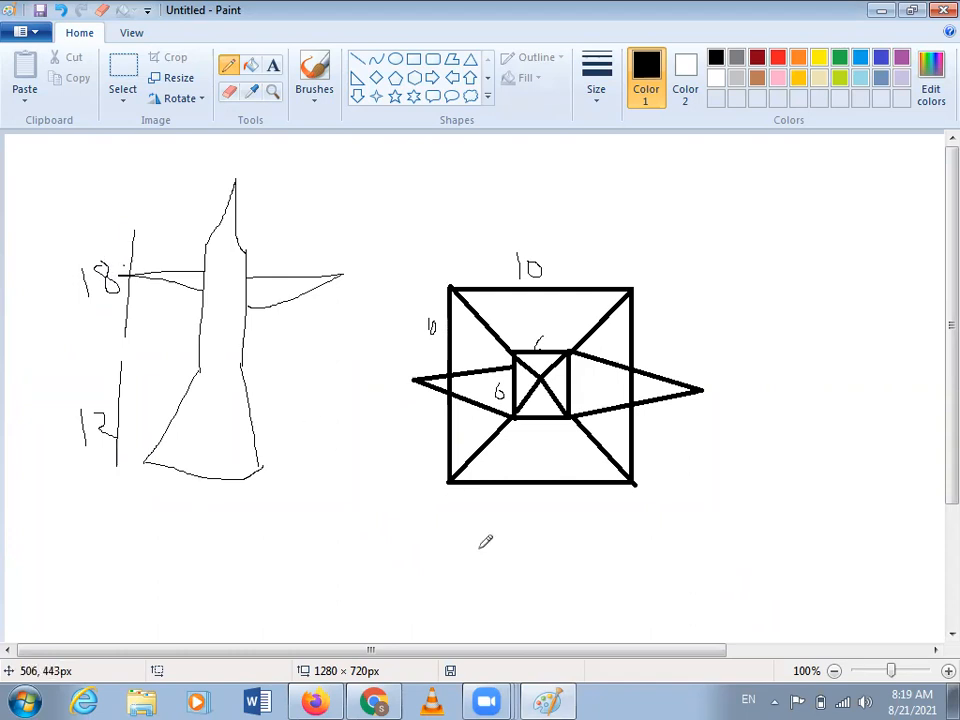
Switch to STAAD.Pro V8i and create a new Space project named Structure1 with Meter and KiloNewton units.
click(893, 15)
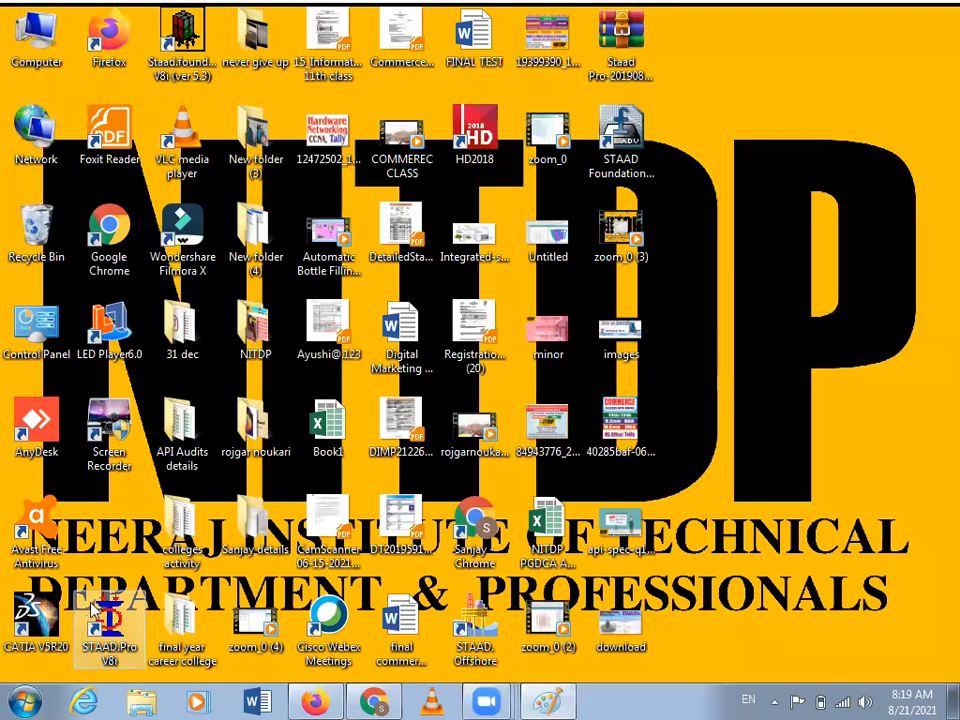
double_click(117, 610)
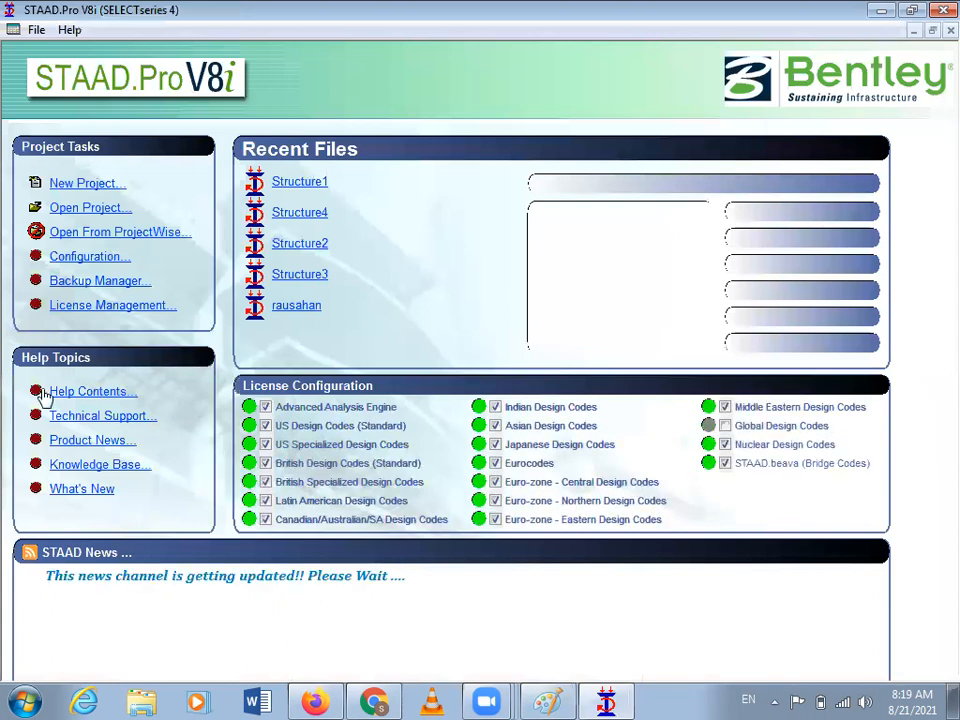
click(88, 188)
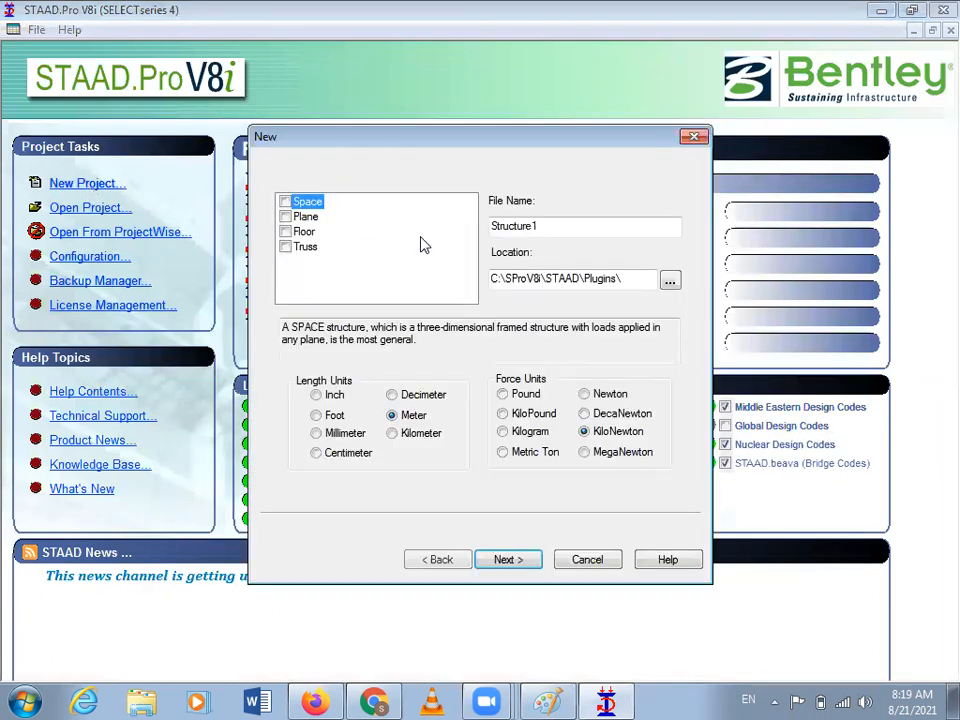
click(522, 556)
click(524, 404)
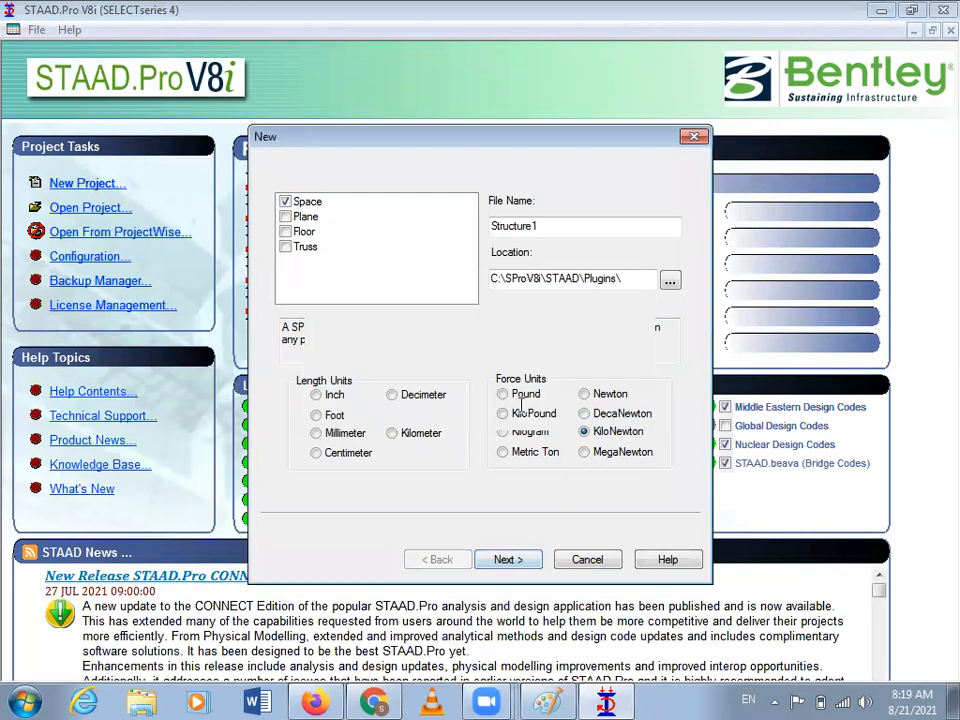
click(523, 560)
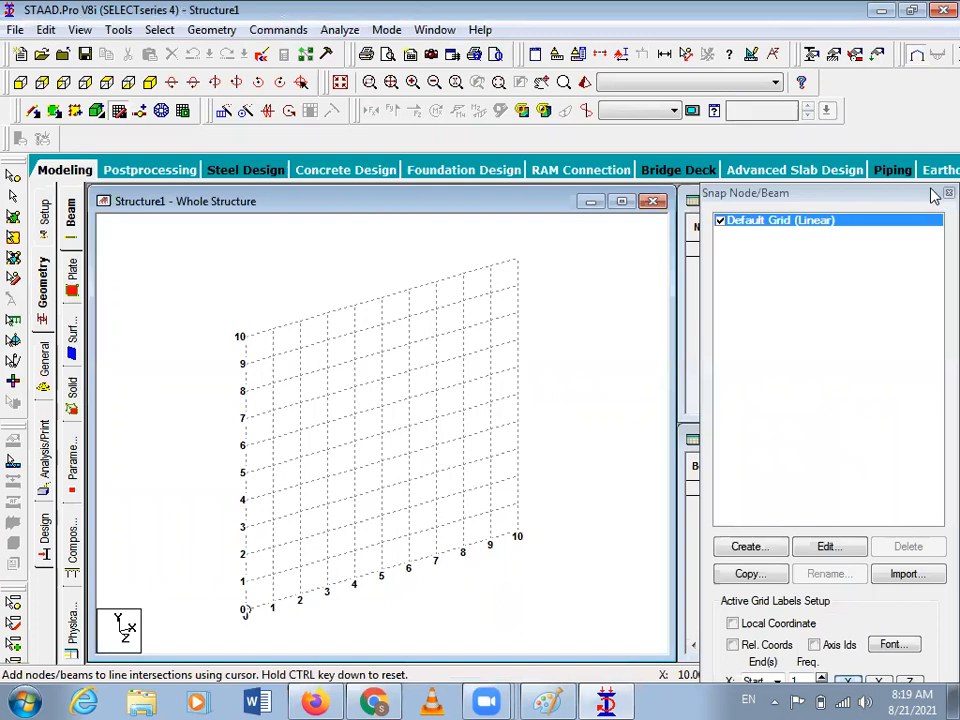
Reopen the Snap Node/Beam grid settings as a floating window and set the default linear grid to the X-Z plane.
click(948, 193)
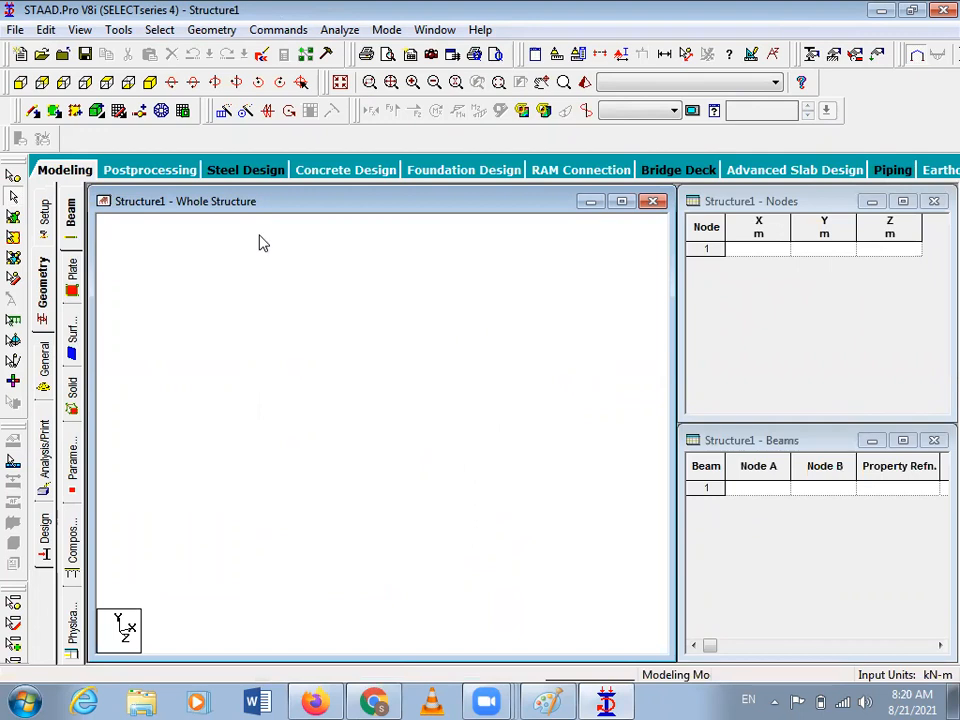
click(119, 113)
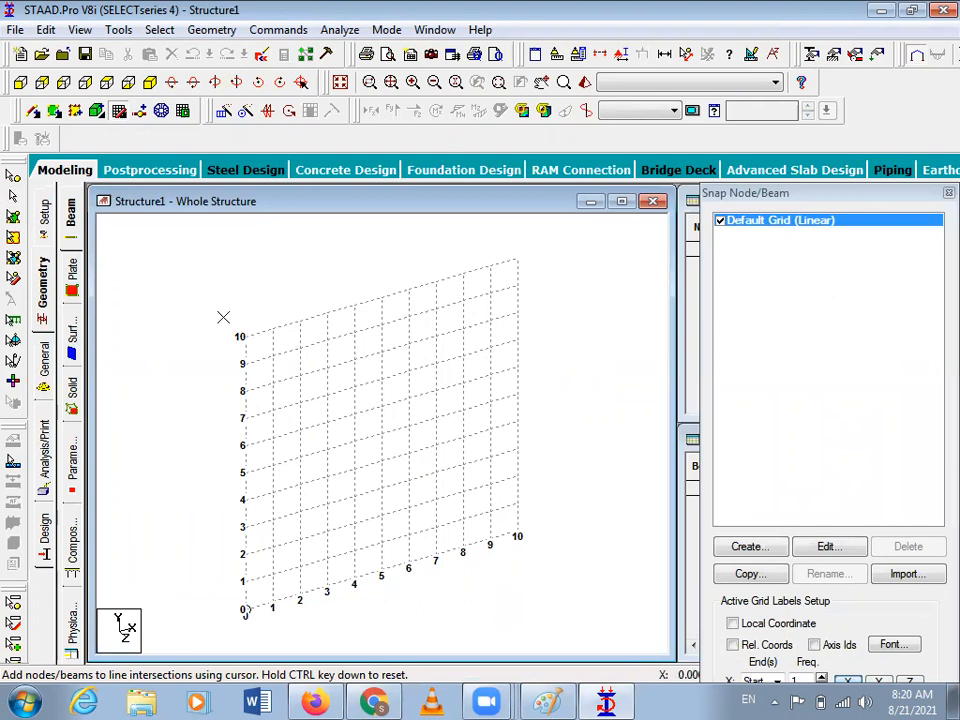
click(272, 519)
double_click(800, 194)
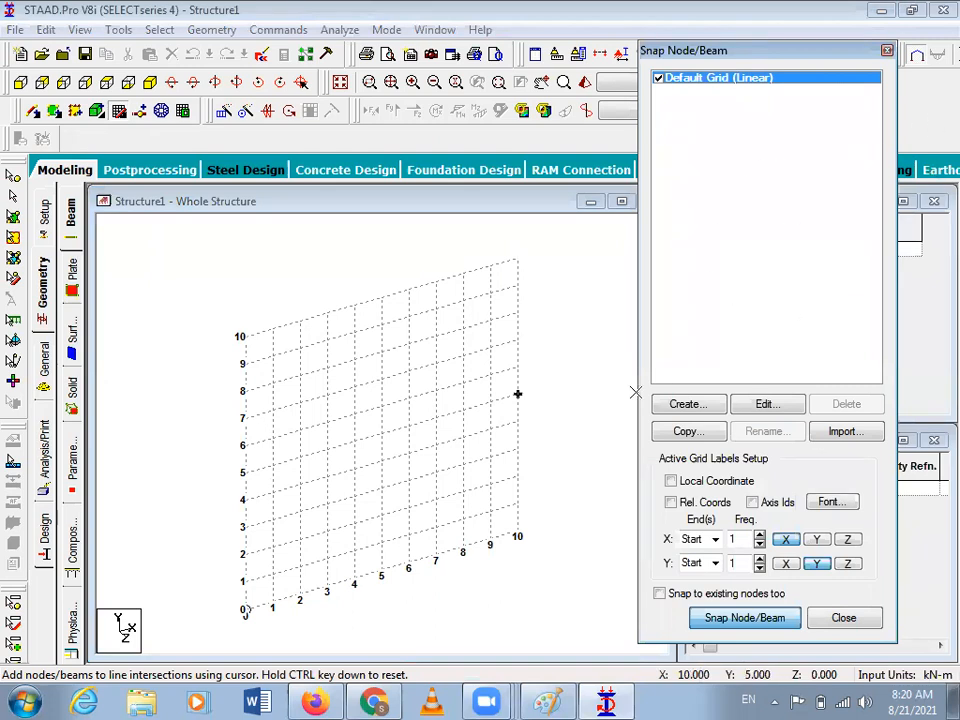
click(766, 404)
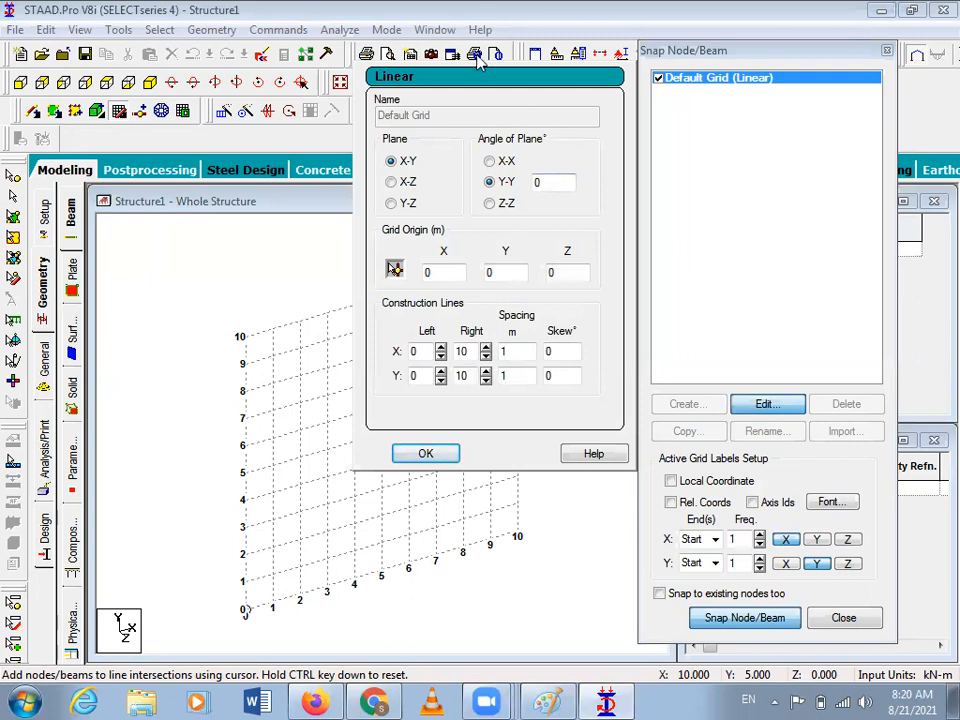
click(391, 182)
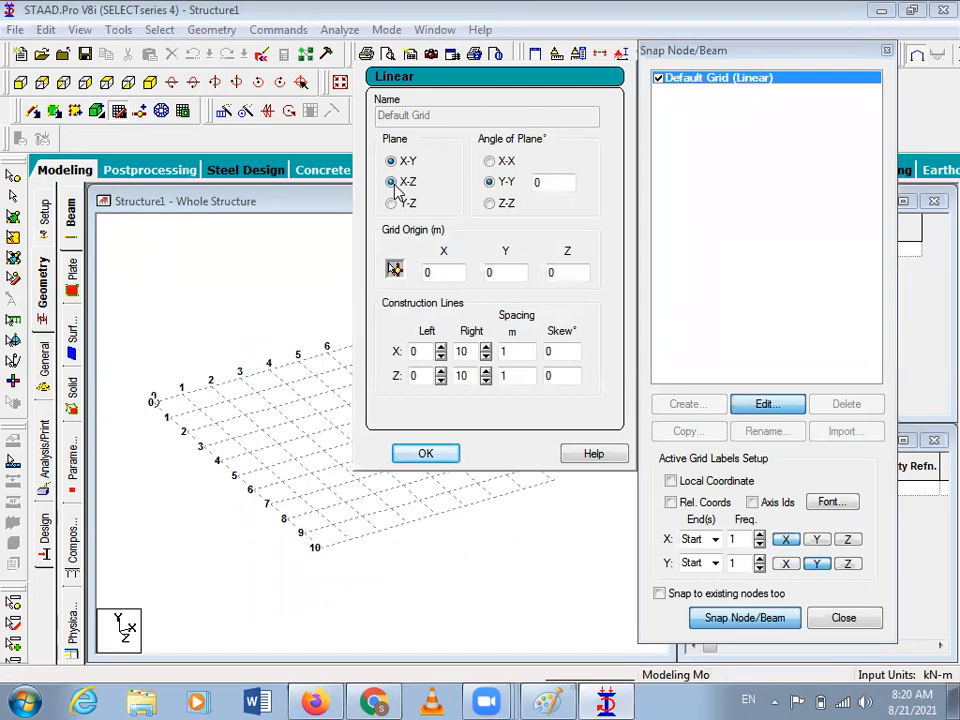
click(424, 454)
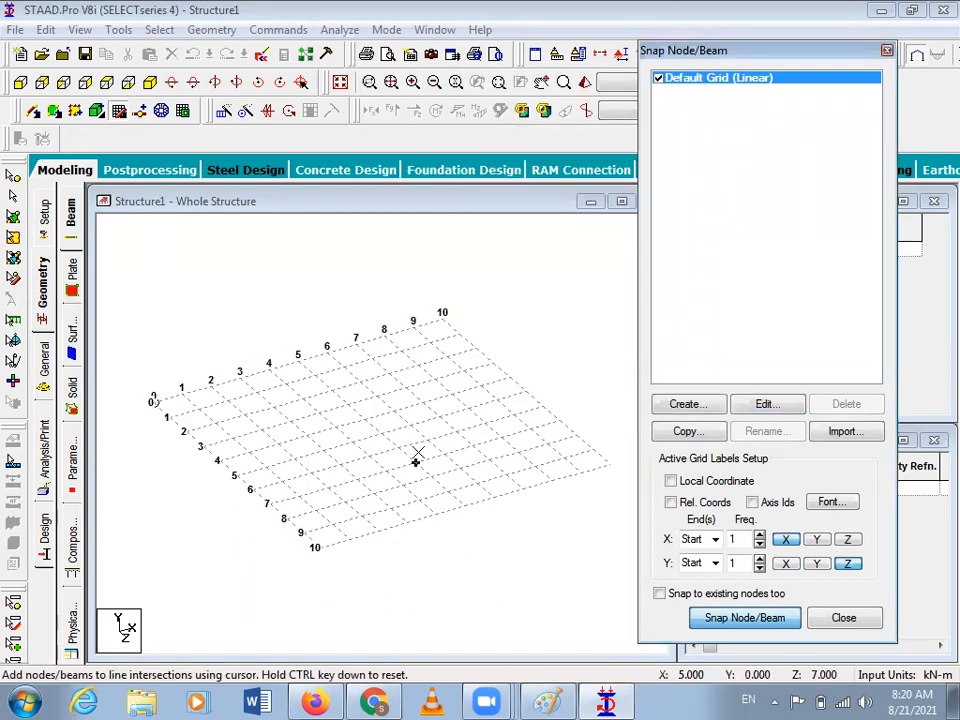
Try an X spacing of 2 m on the default grid, and restore the spacing to 1 m.
click(769, 405)
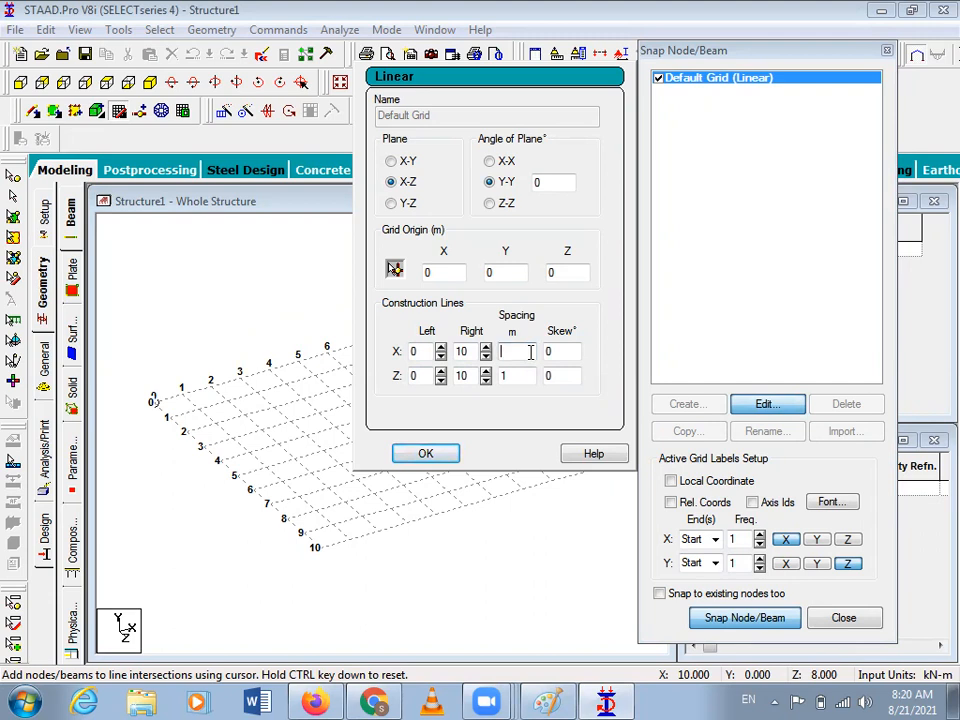
click(446, 453)
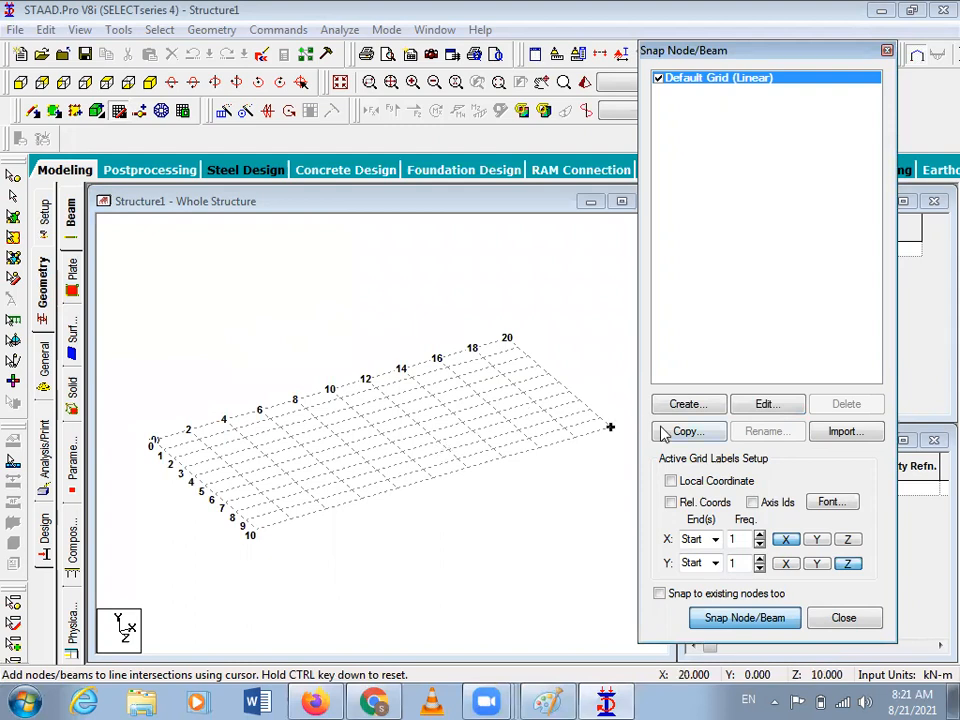
click(765, 405)
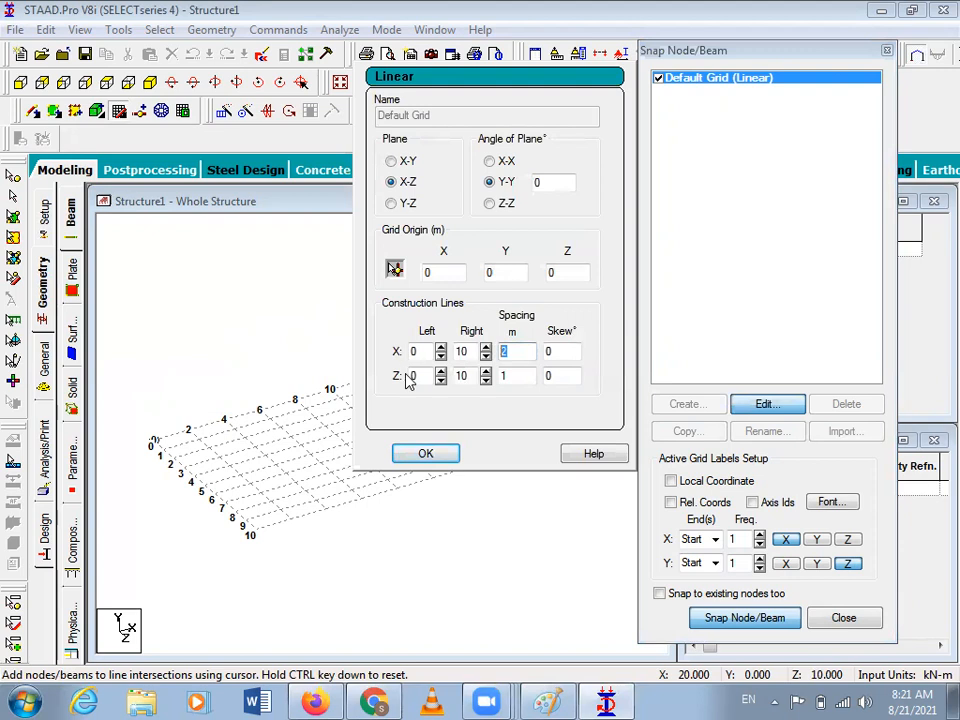
text(1)
click(425, 455)
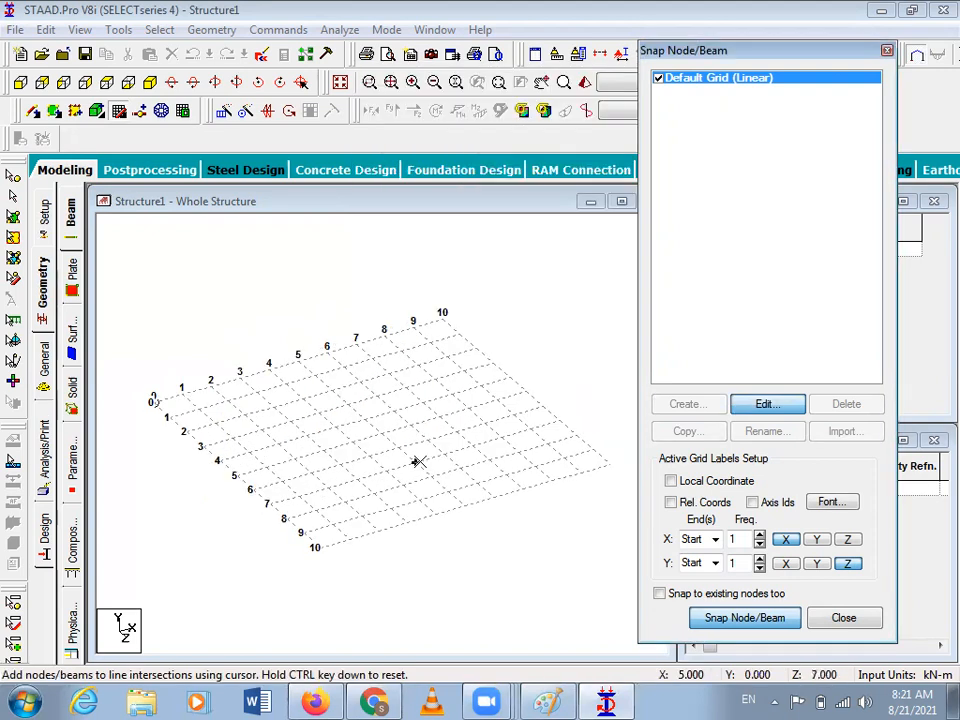
Draw a closed 10 m by 10 m square of four beams around the X-Z grid's outer corners and close the grid.
click(153, 404)
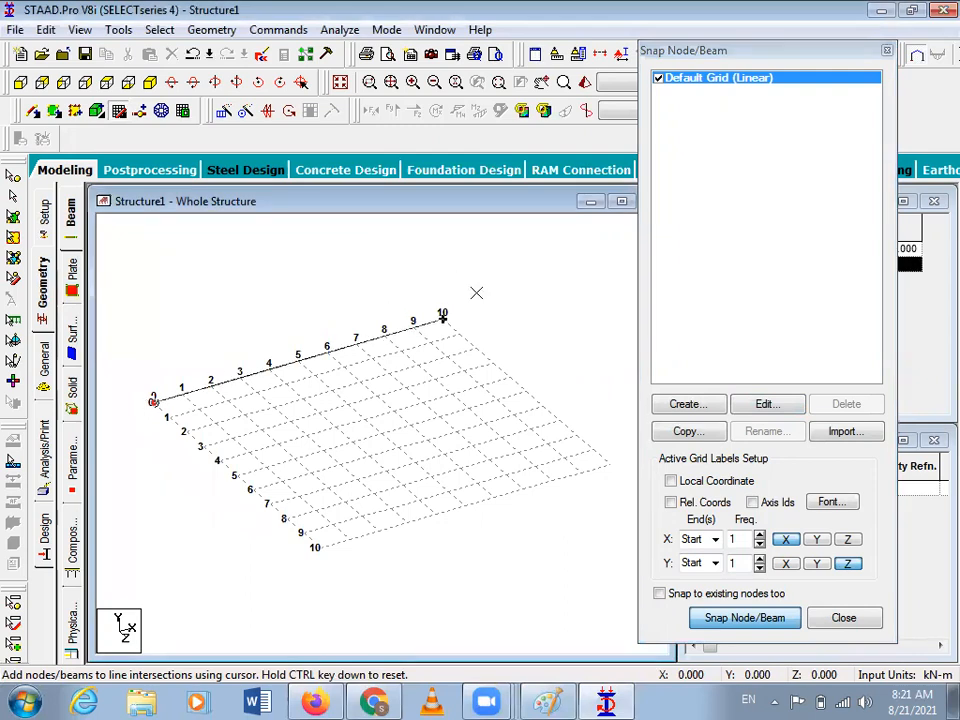
click(442, 313)
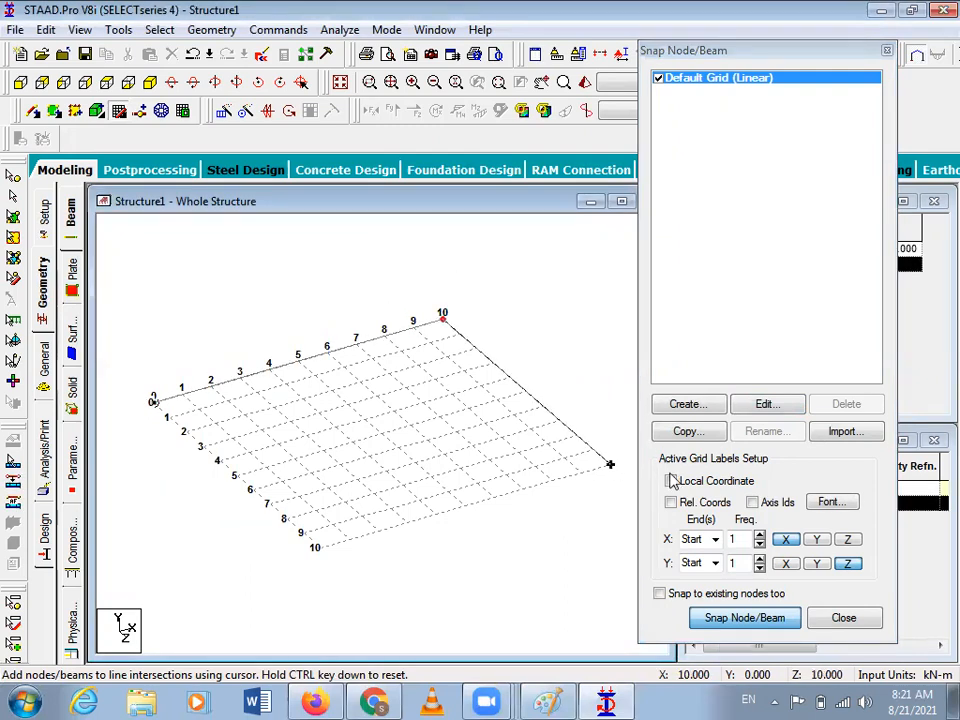
click(606, 463)
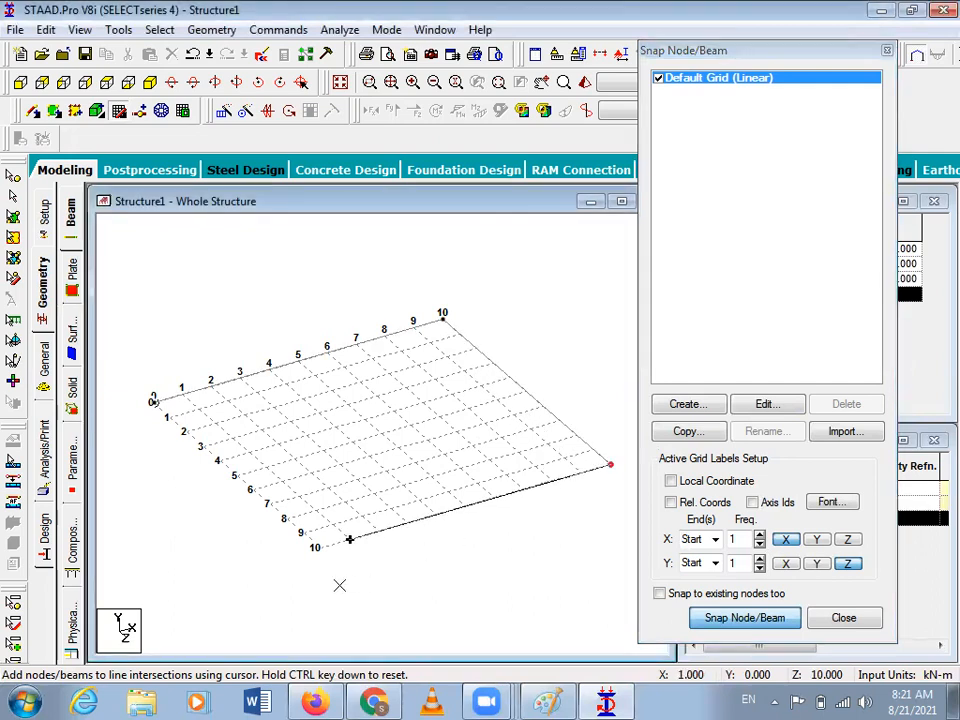
click(315, 547)
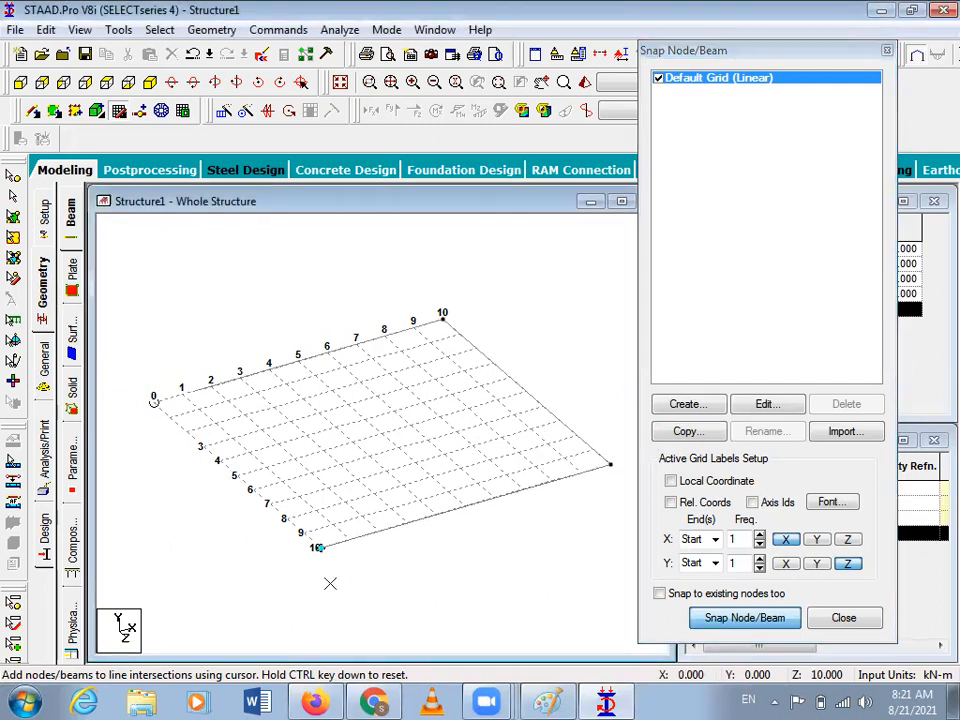
click(153, 401)
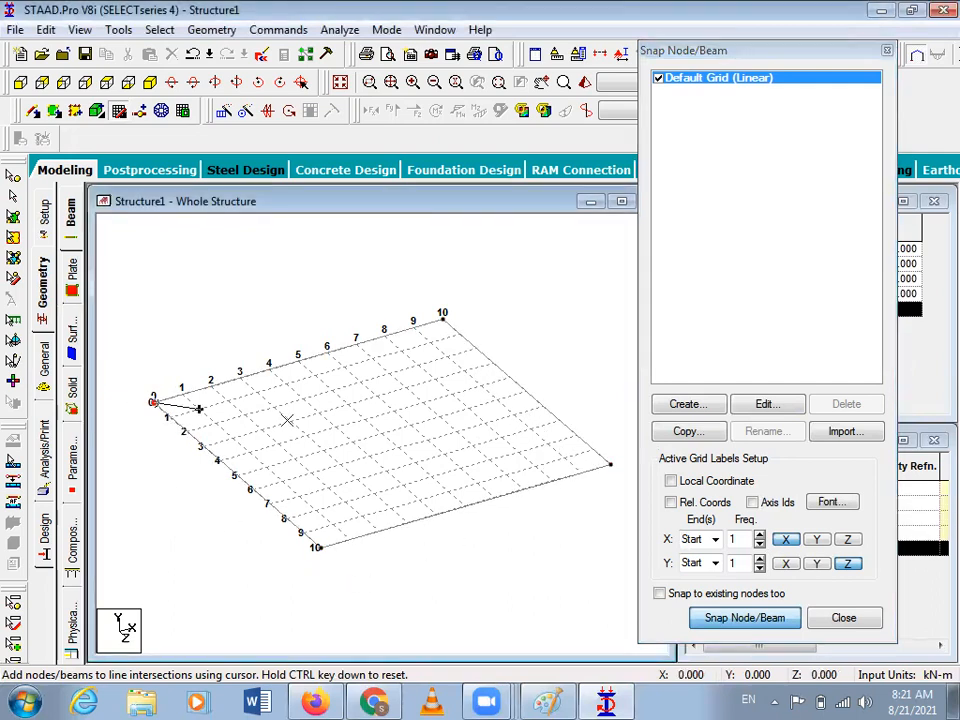
click(777, 620)
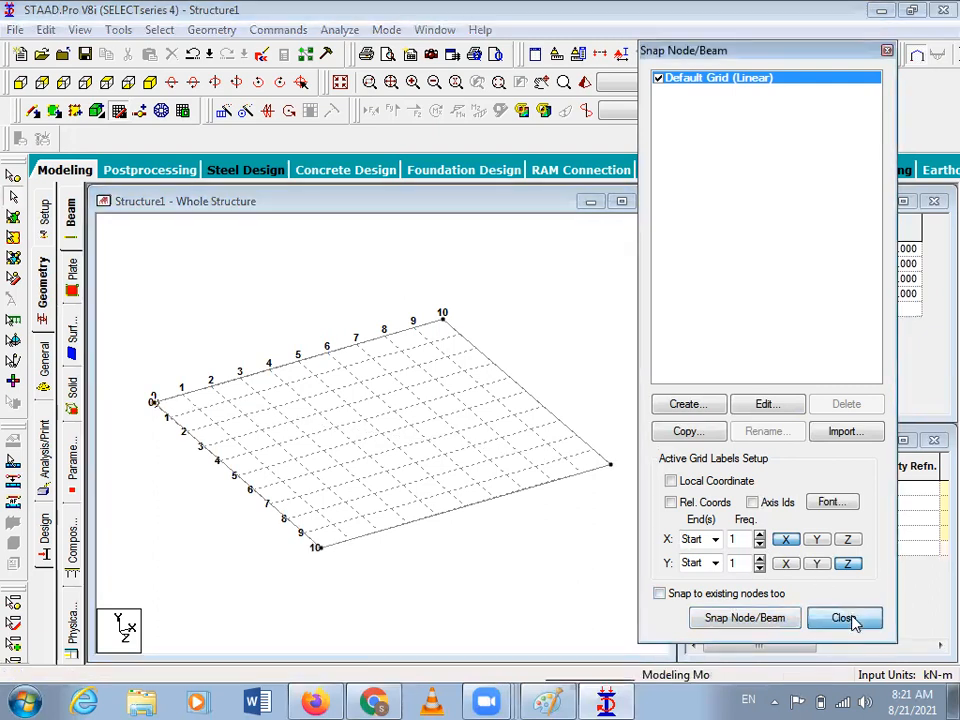
click(843, 617)
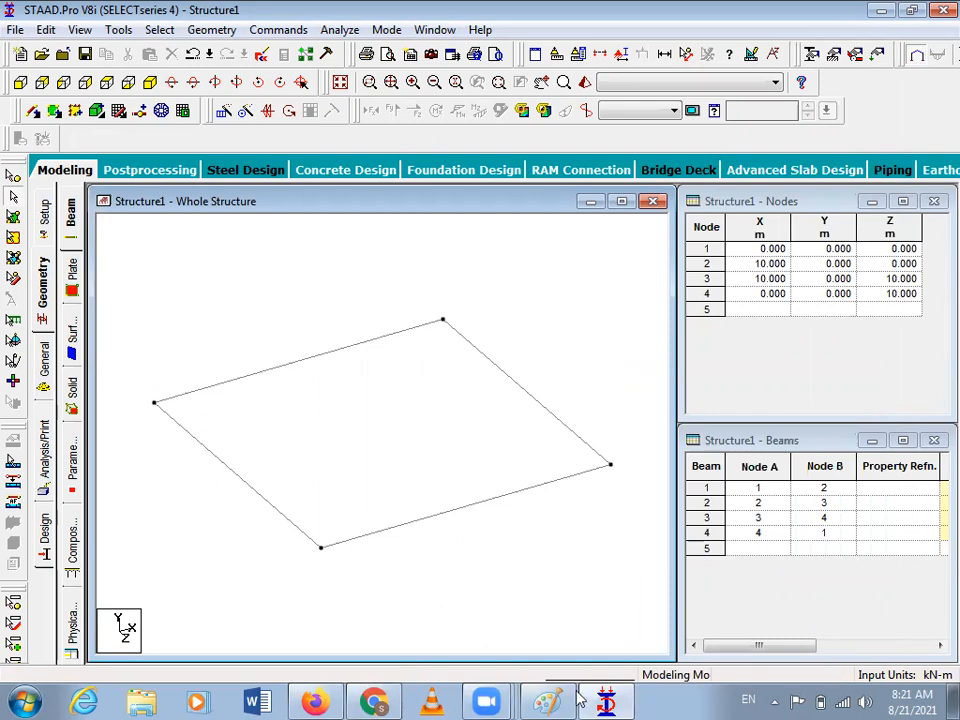
Switch to Paint and mark the tower elevation's base width as 10 and the width at the top of its flared part as 6.
click(547, 699)
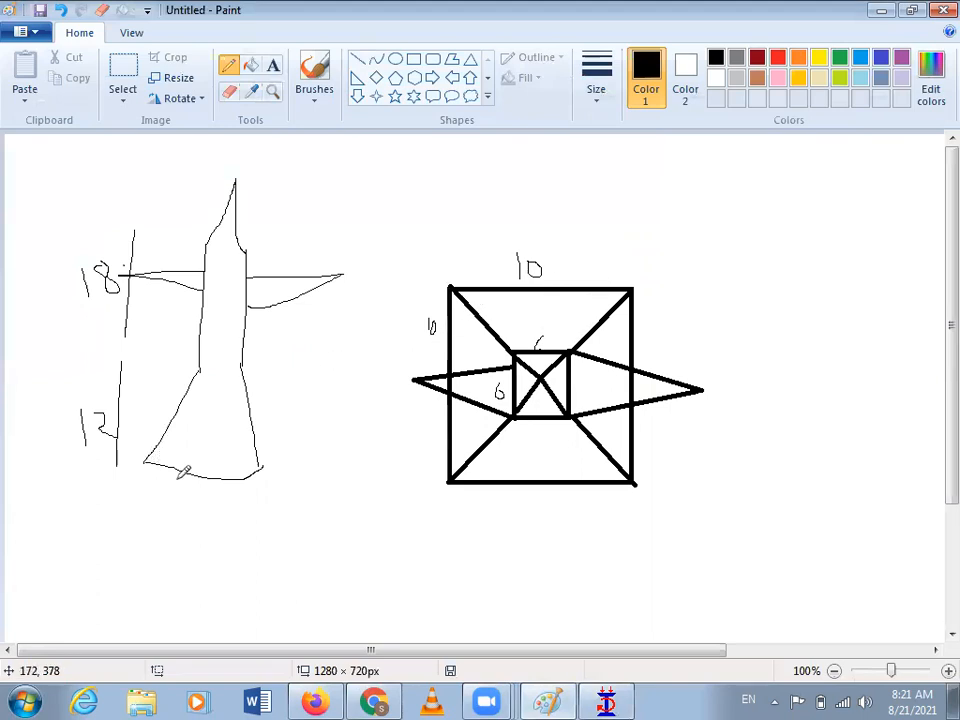
drag(152, 457, 264, 467)
mouse_move(184, 506)
mouse_down()
mouse_move(183, 543)
mouse_move(203, 511)
mouse_up()
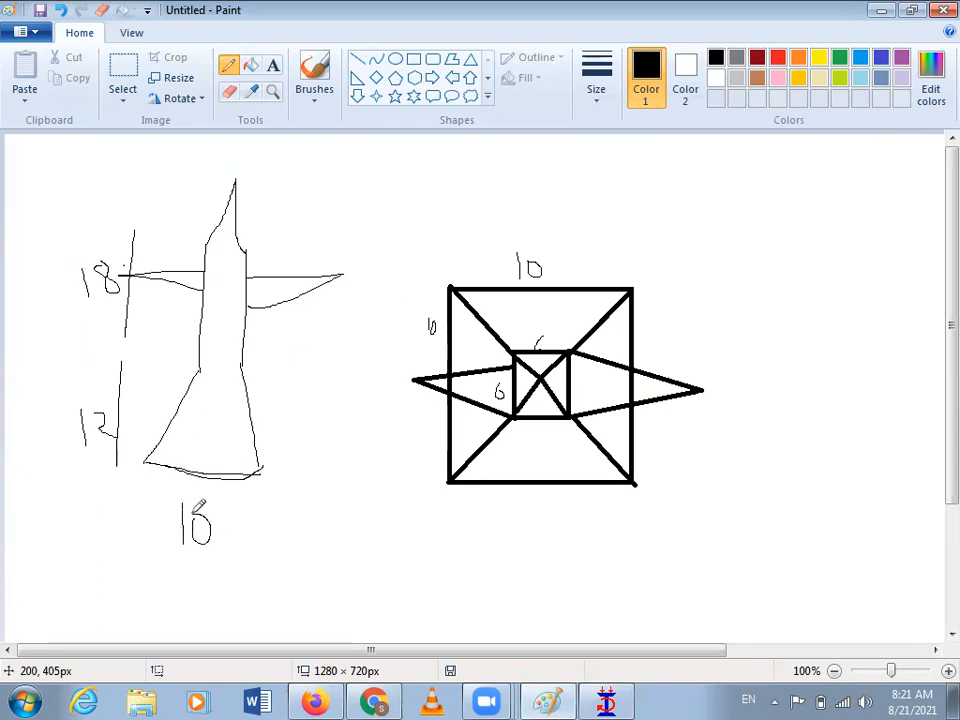
drag(200, 371, 242, 370)
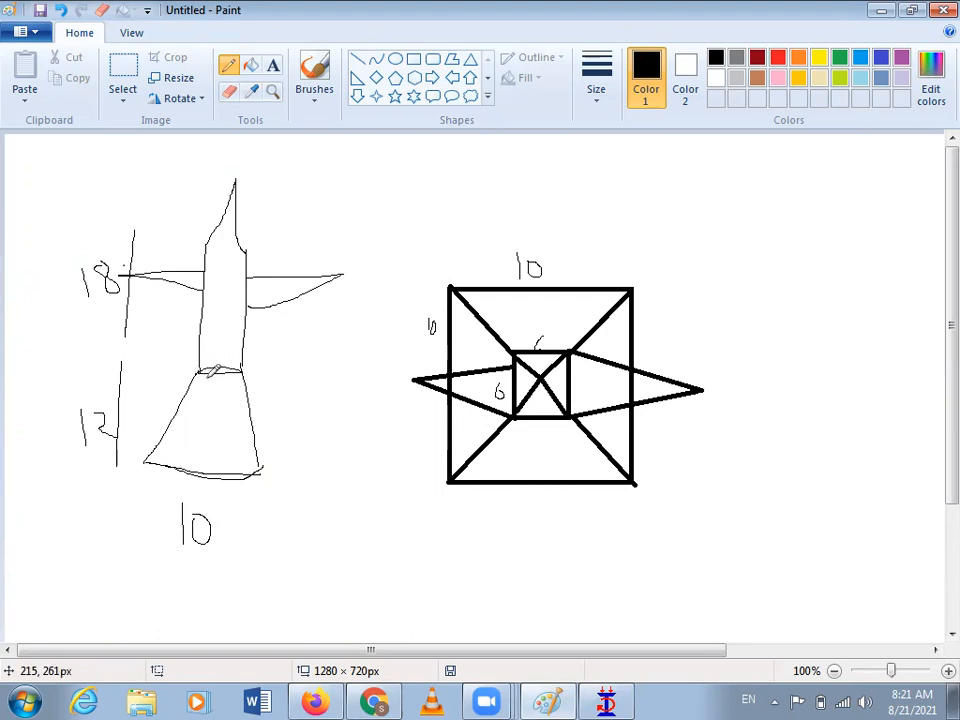
drag(214, 384, 208, 393)
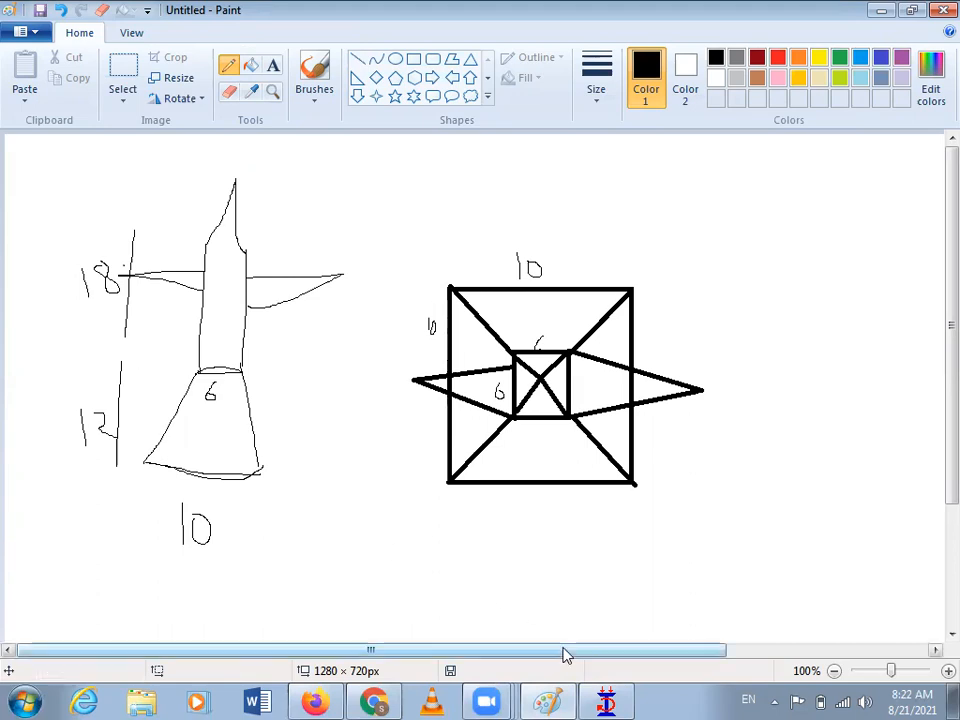
Switch to STAAD.Pro and draw a closed 6 m square of four beams from (2, 2) to (8, 8) on the X-Z grid, and close the grid.
click(608, 702)
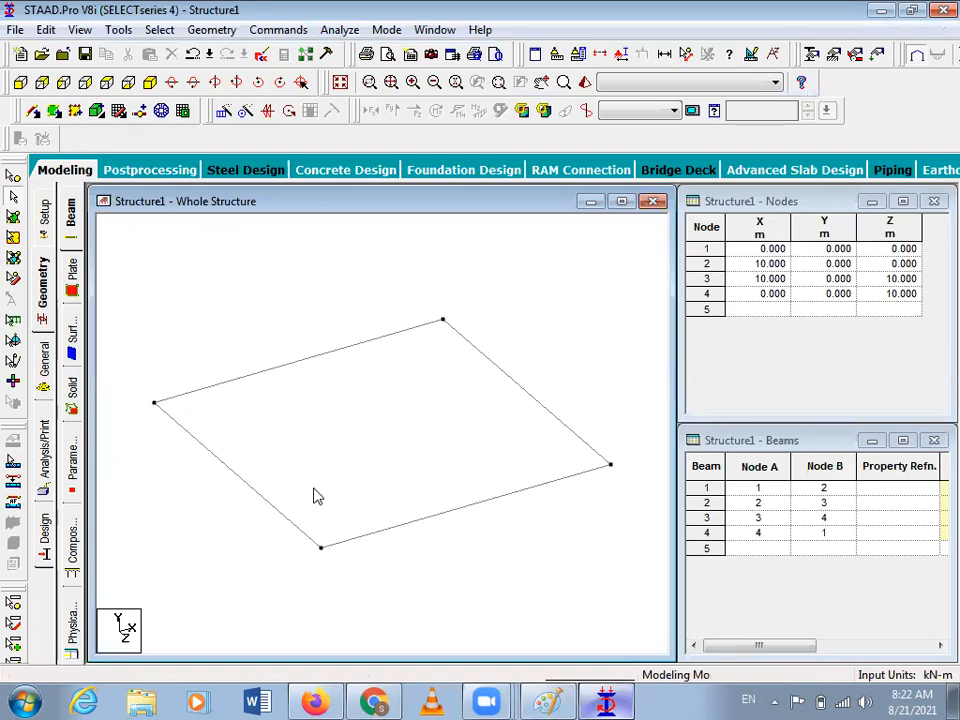
click(118, 111)
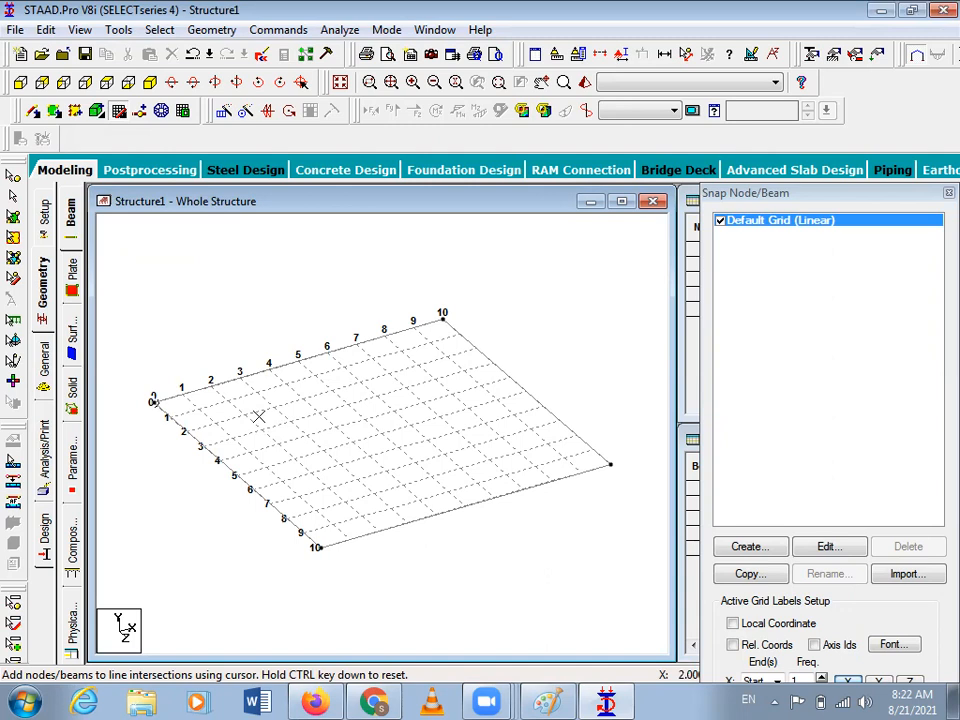
click(245, 414)
click(417, 367)
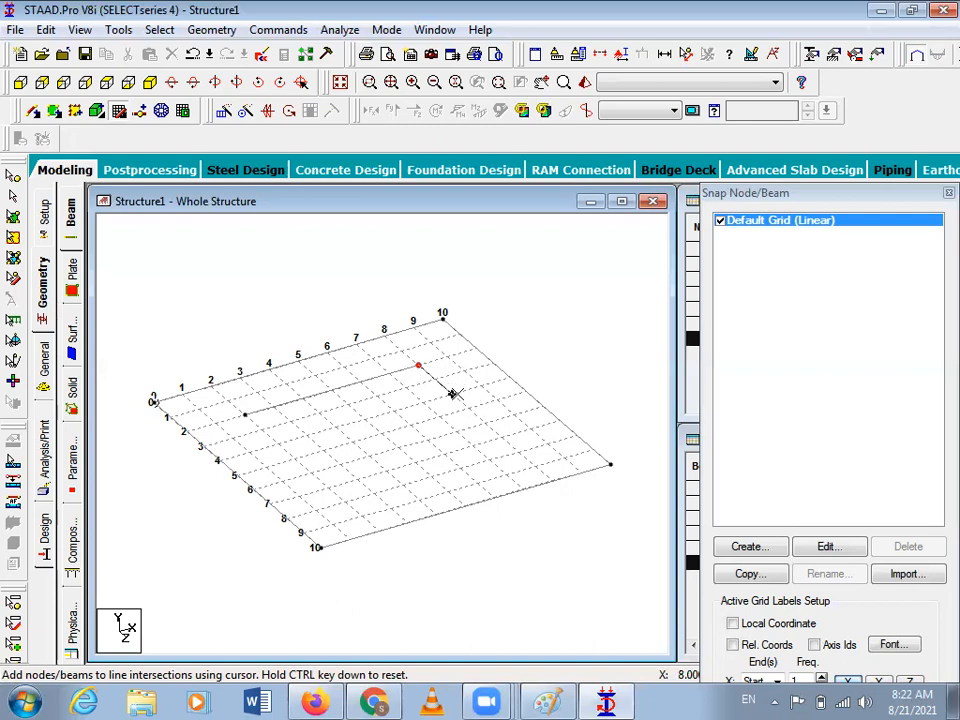
click(518, 451)
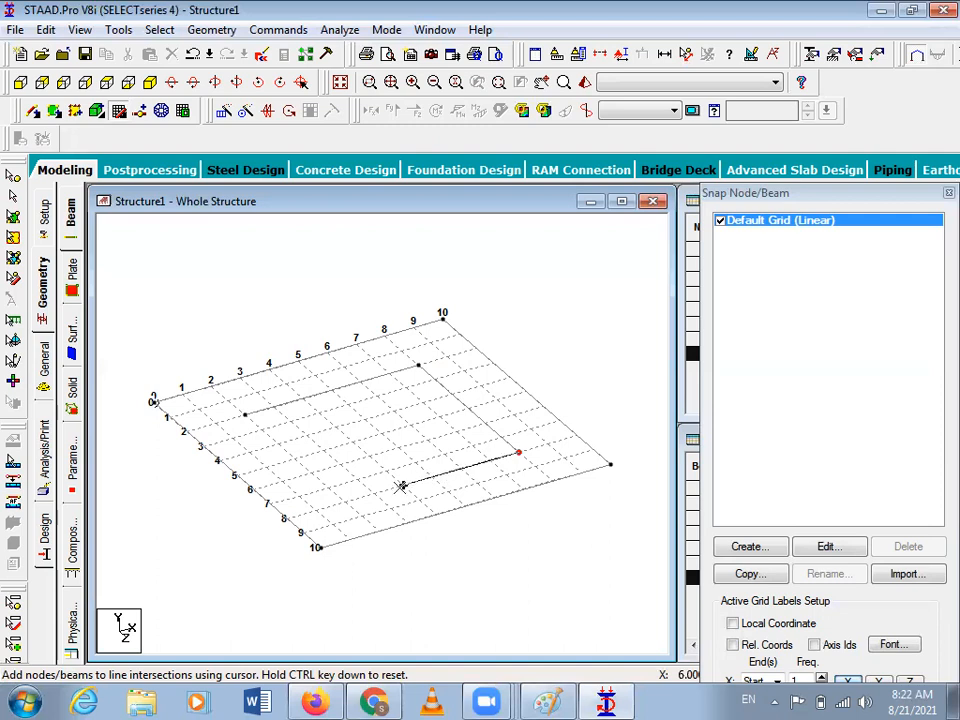
click(345, 502)
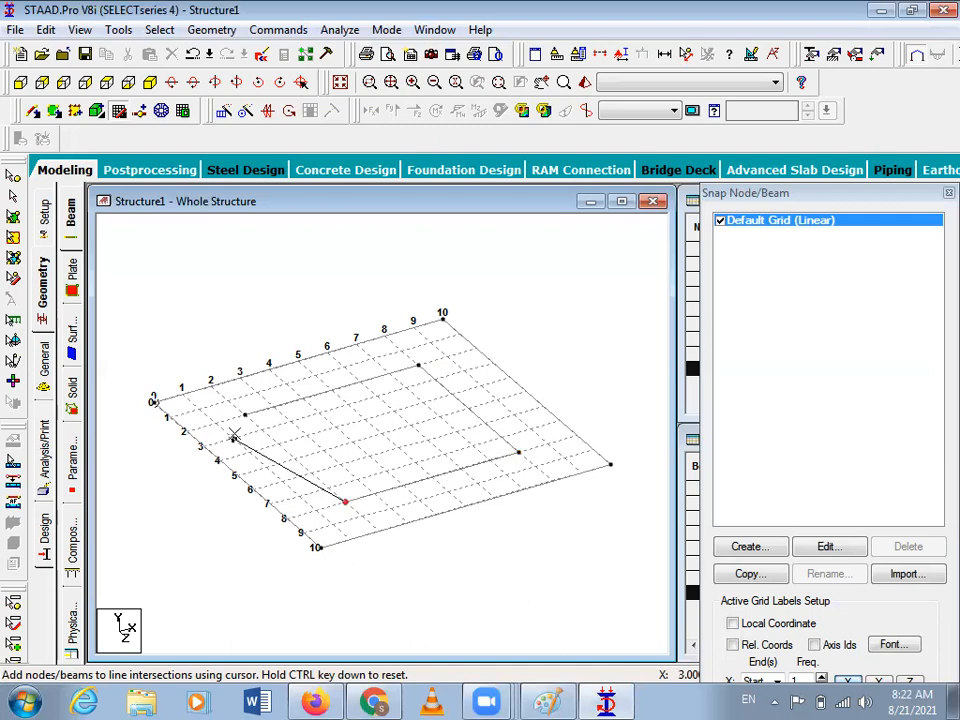
click(245, 414)
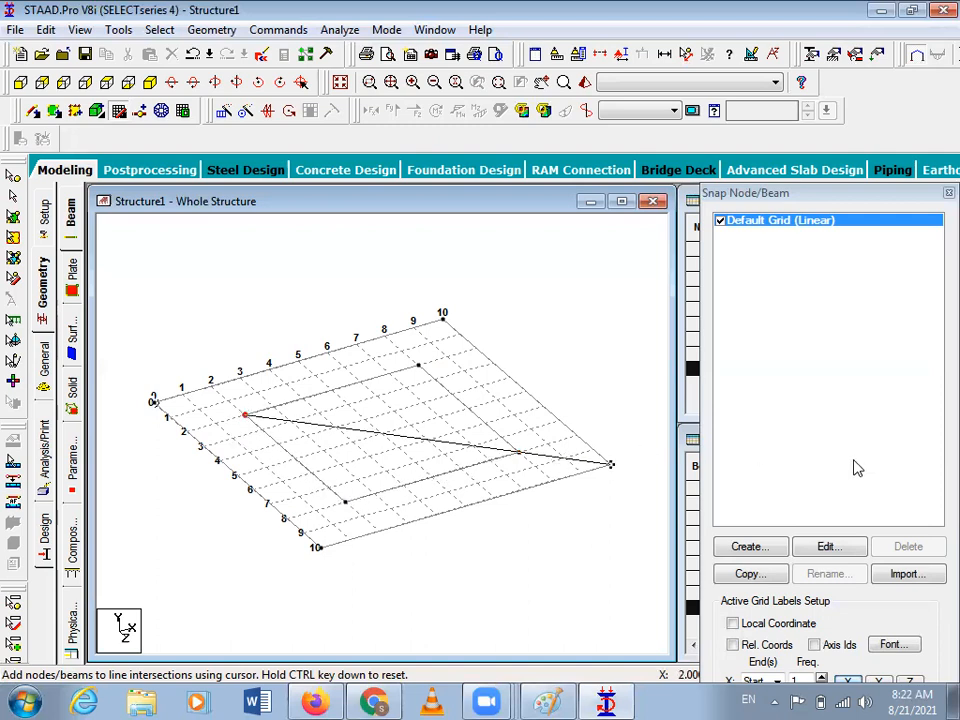
drag(803, 197, 789, 15)
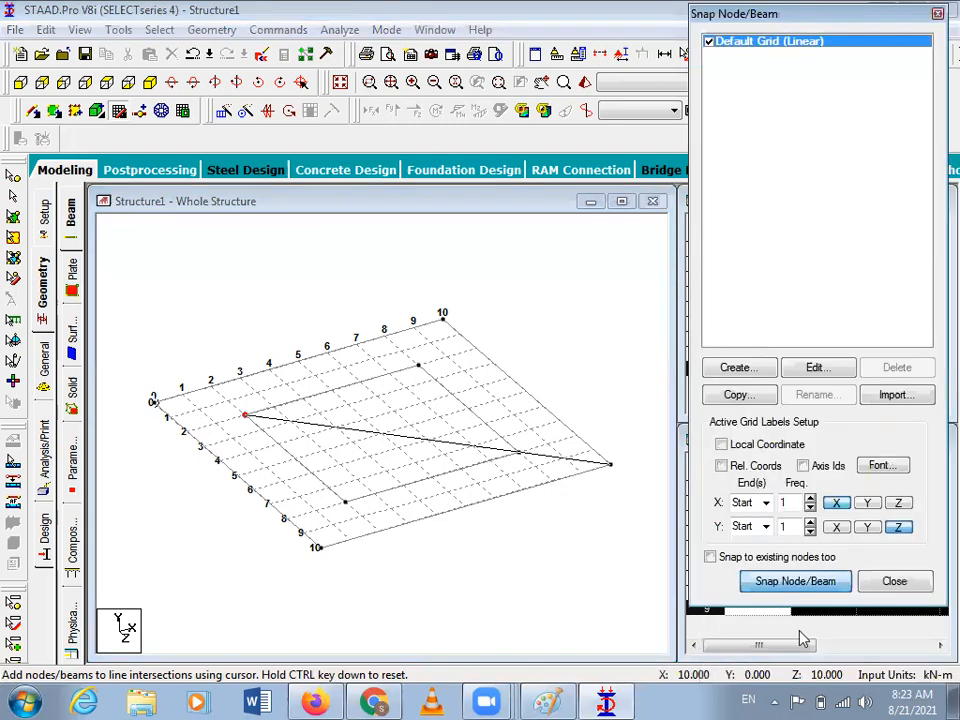
click(818, 583)
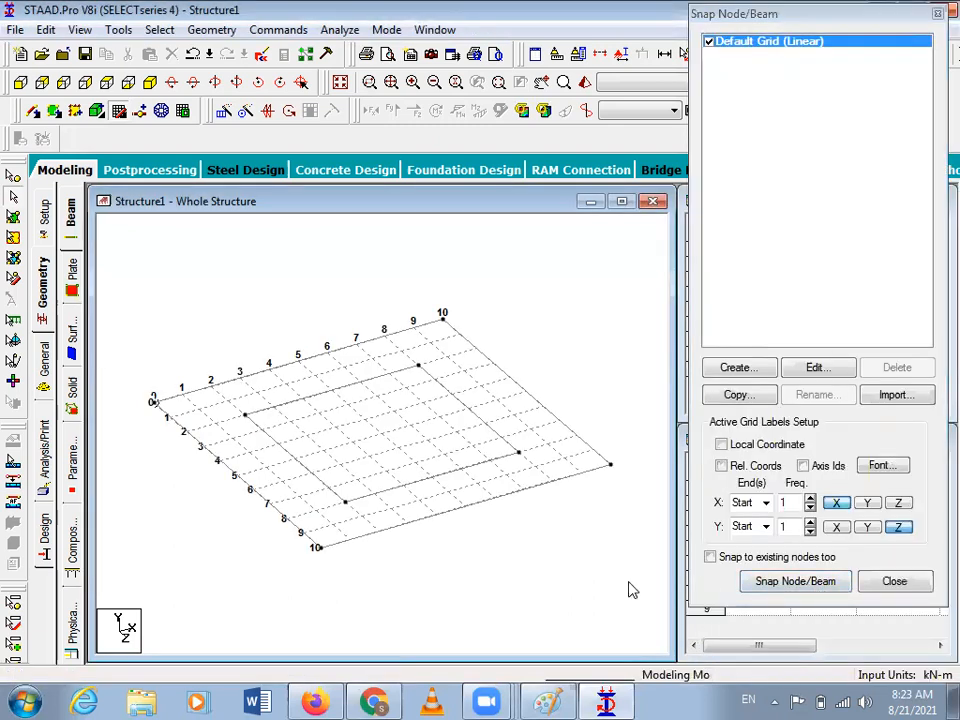
click(895, 582)
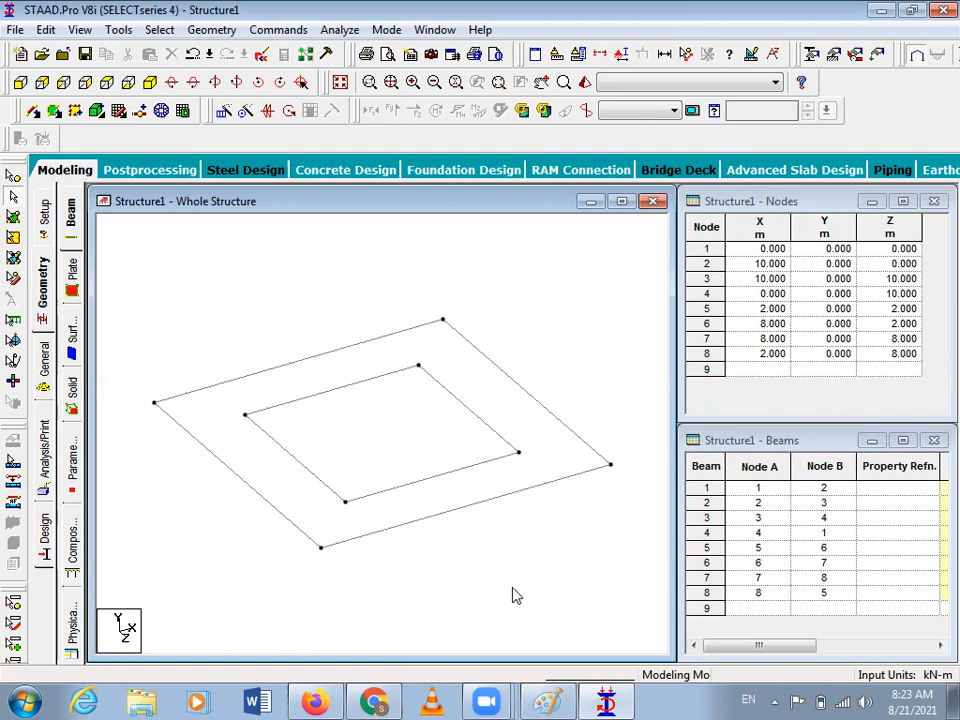
Check the height in the Paint sketch, copy the inner square's four beams 12 m along Y with Translational Repeat, and delete the original inner square.
click(547, 702)
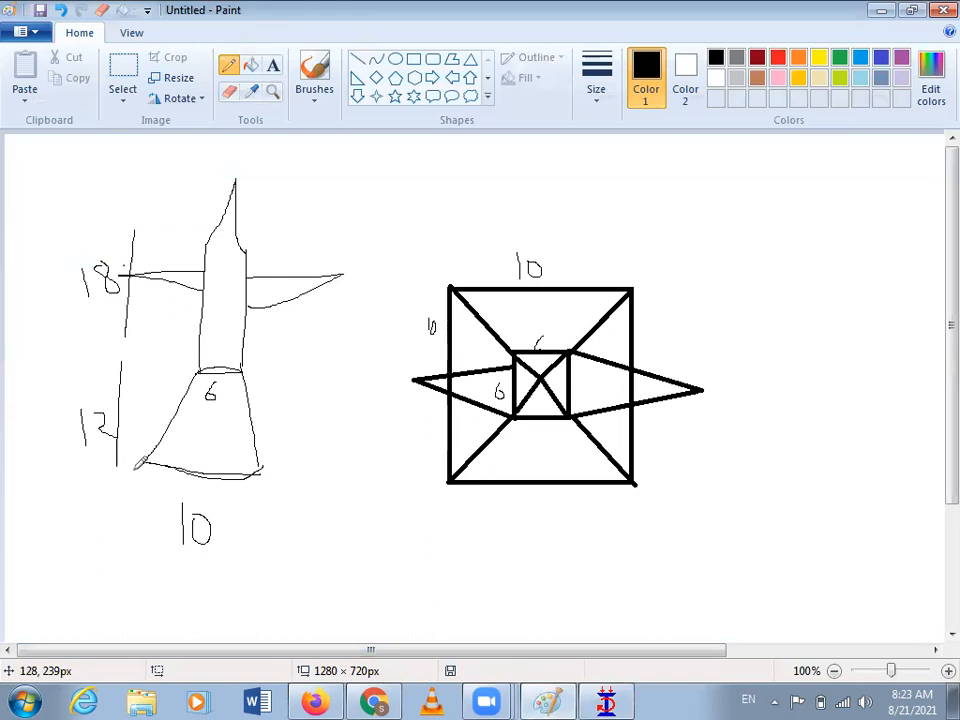
click(608, 701)
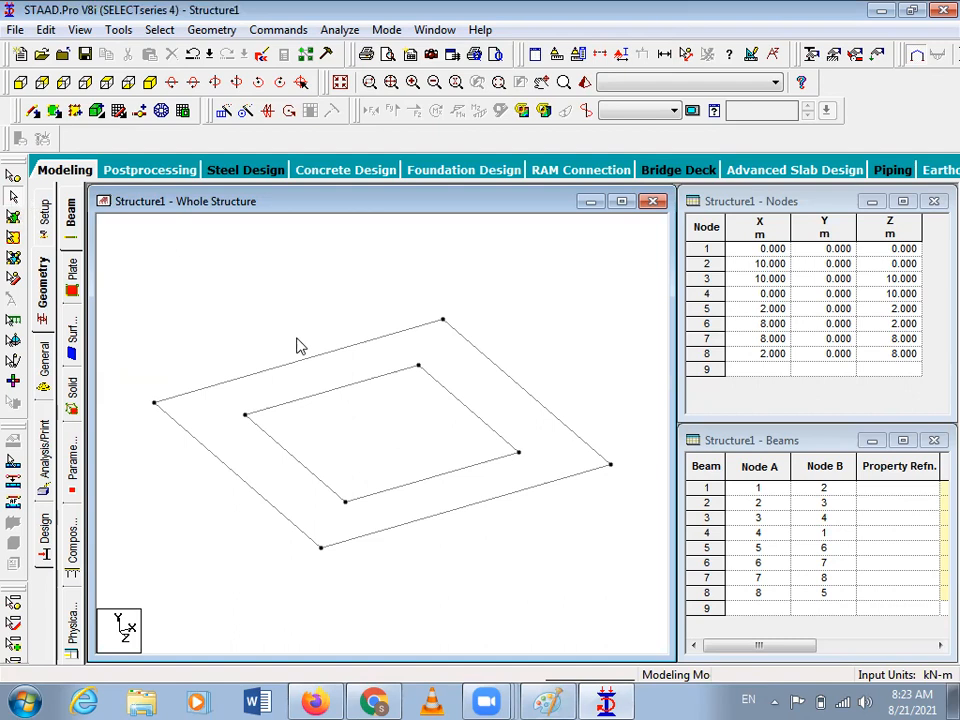
click(355, 385)
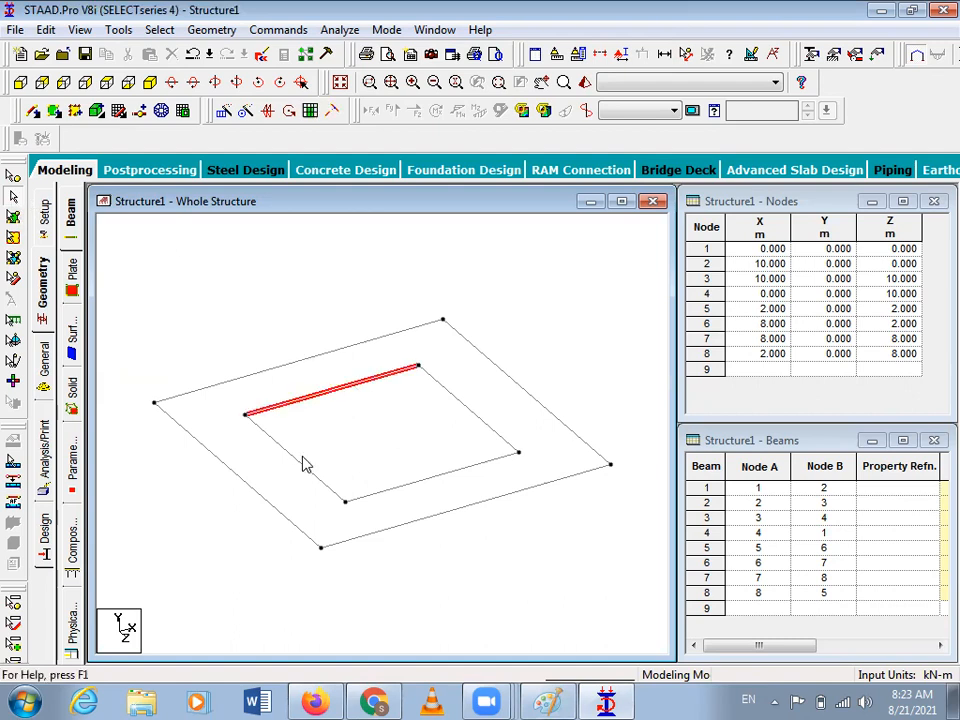
ctrl+click(302, 464)
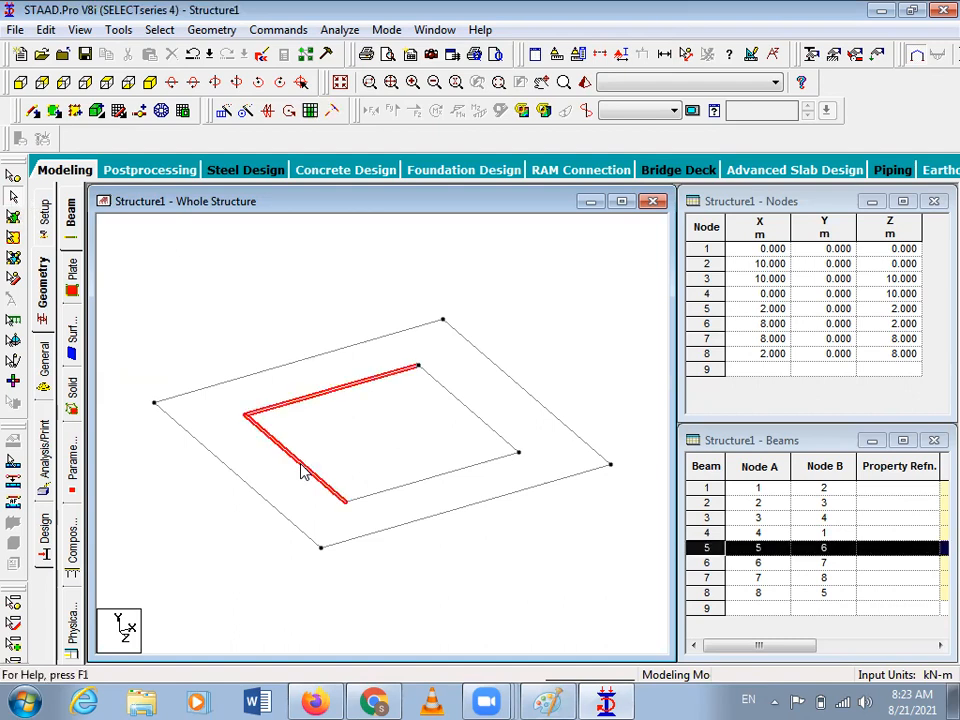
ctrl+click(406, 485)
ctrl+click(457, 400)
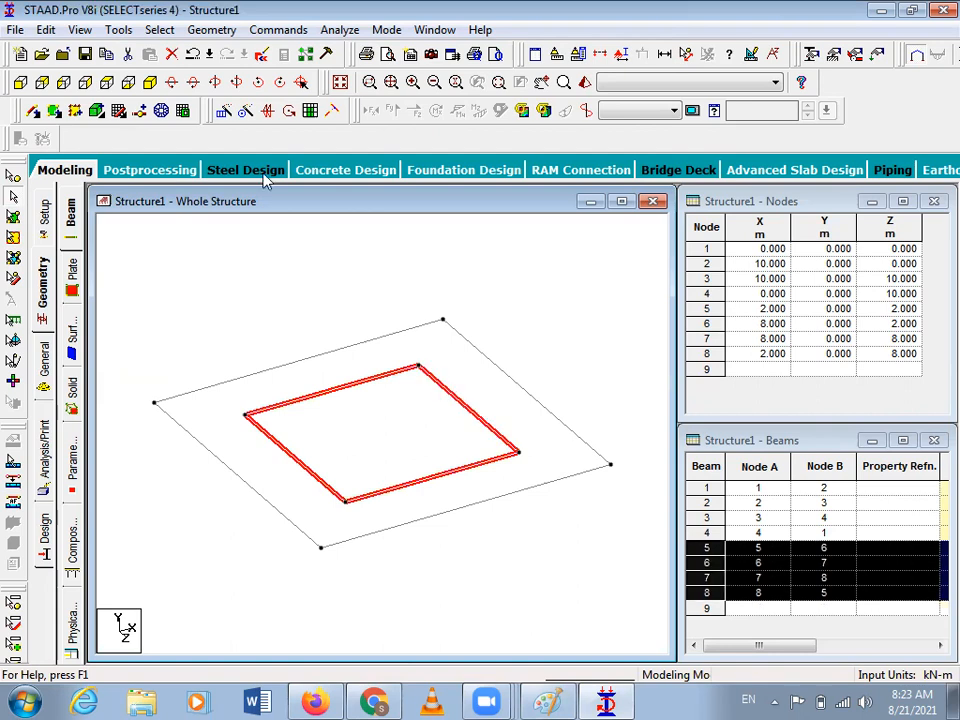
click(222, 112)
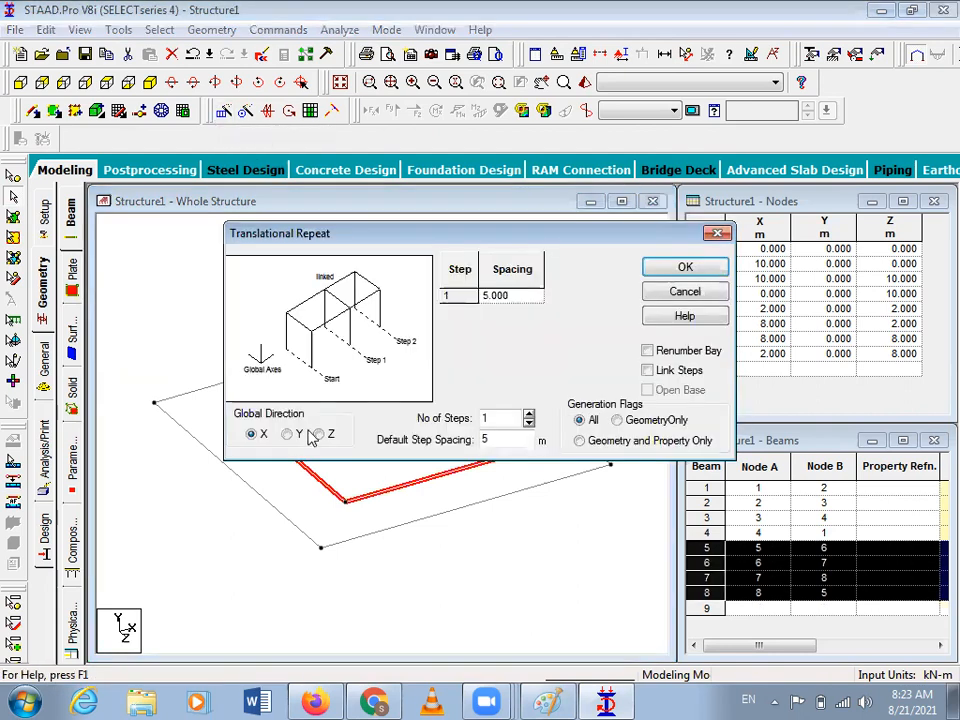
click(289, 434)
drag(497, 438, 392, 443)
text(12)
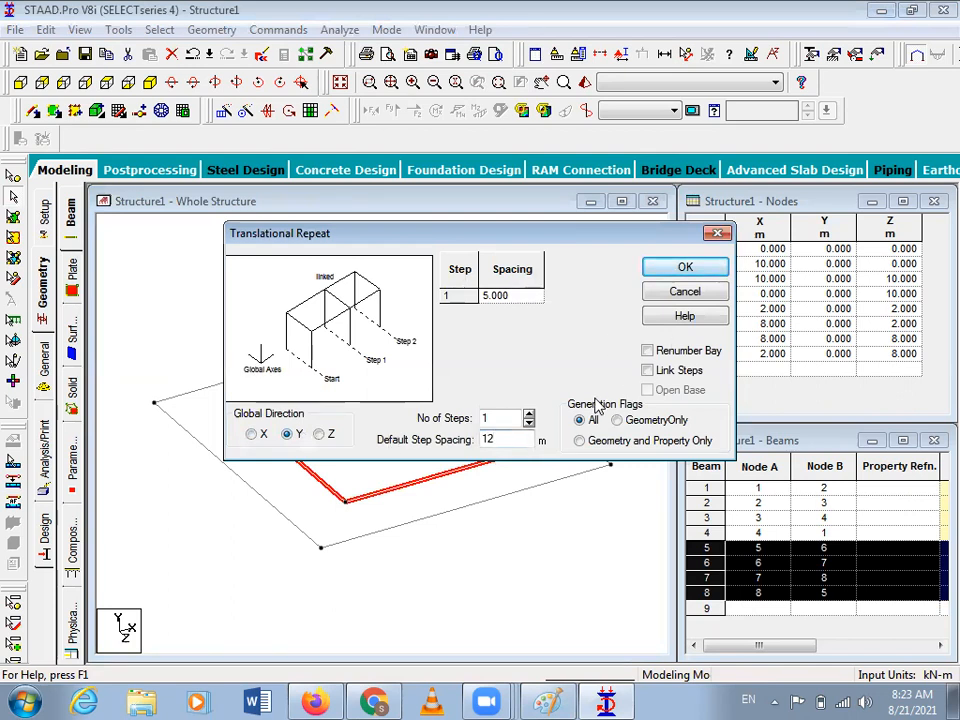
click(684, 267)
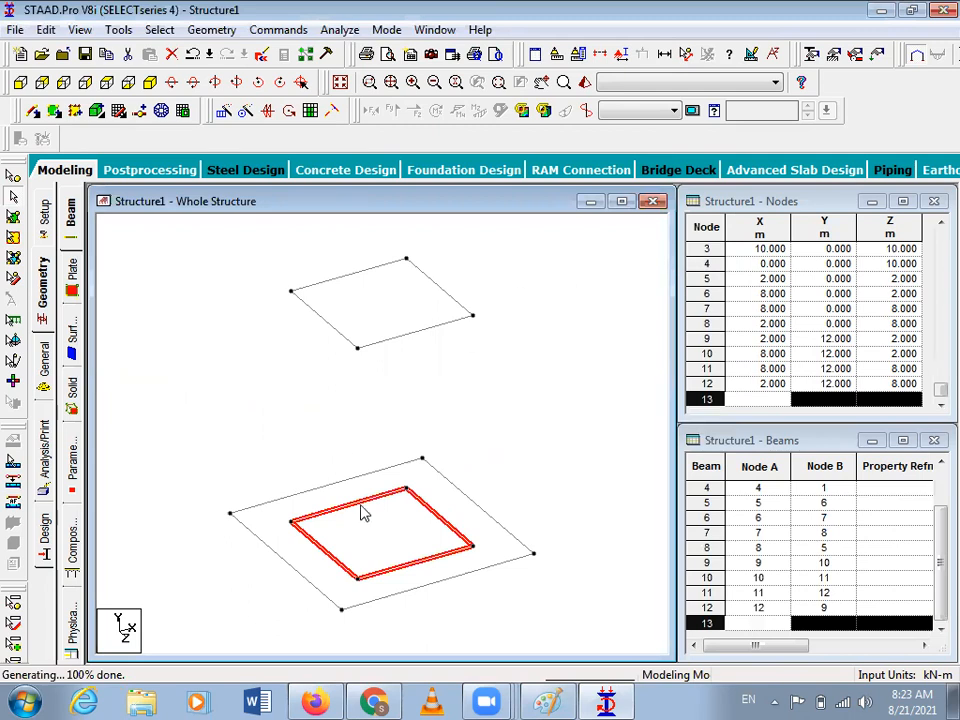
key(Delete)
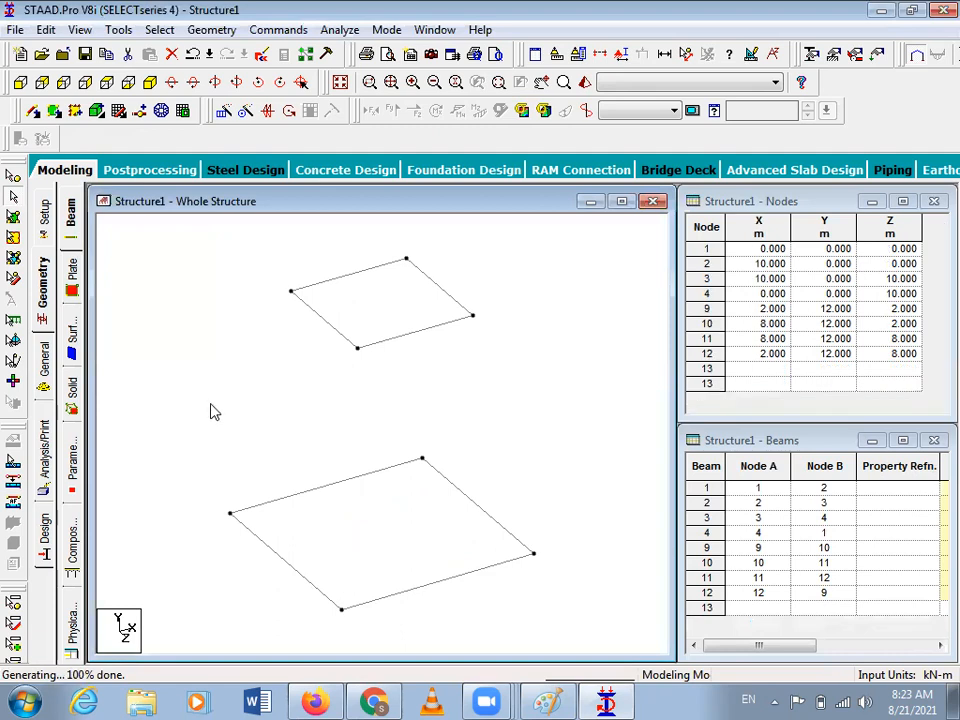
Add four sloping leg beams joining each corner of the upper square to the matching corner of the 10 m base square.
click(33, 111)
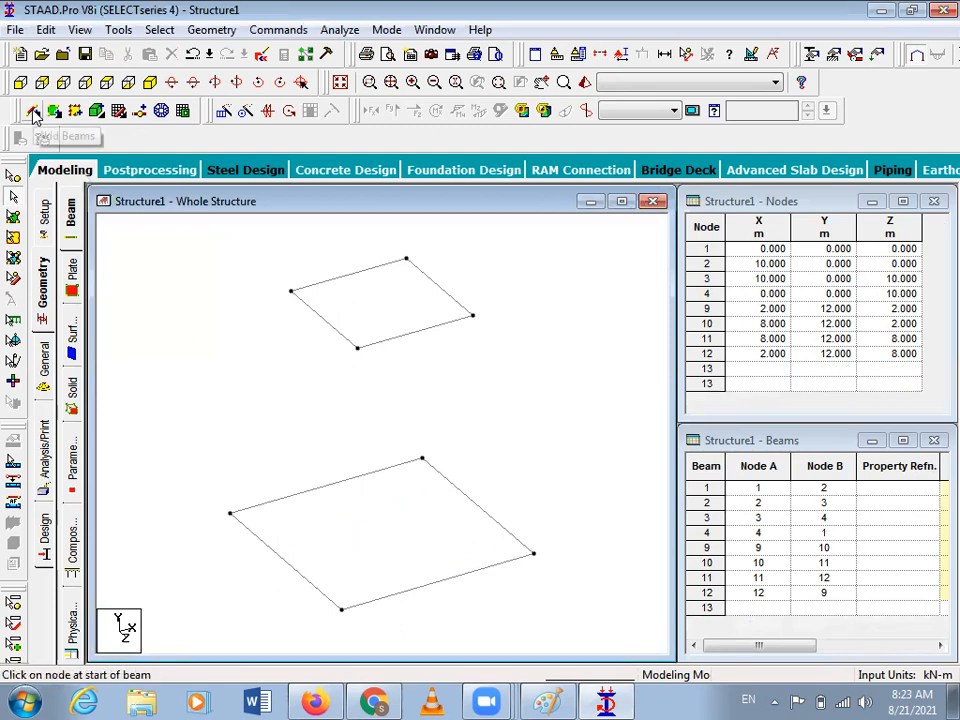
drag(291, 291, 232, 514)
drag(357, 350, 341, 609)
drag(473, 316, 533, 554)
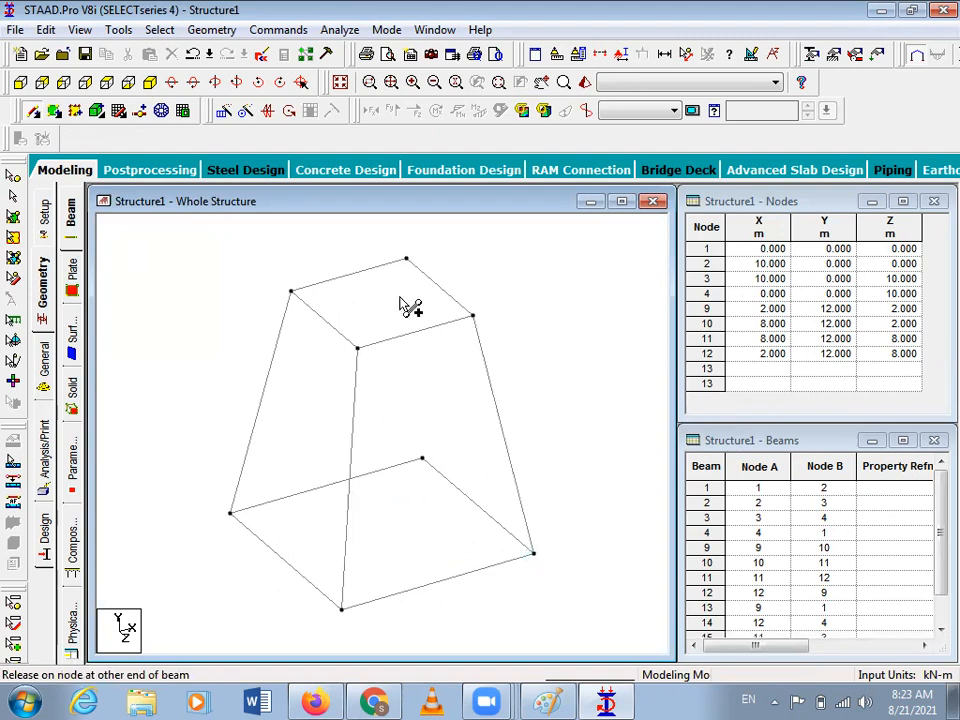
drag(407, 260, 421, 460)
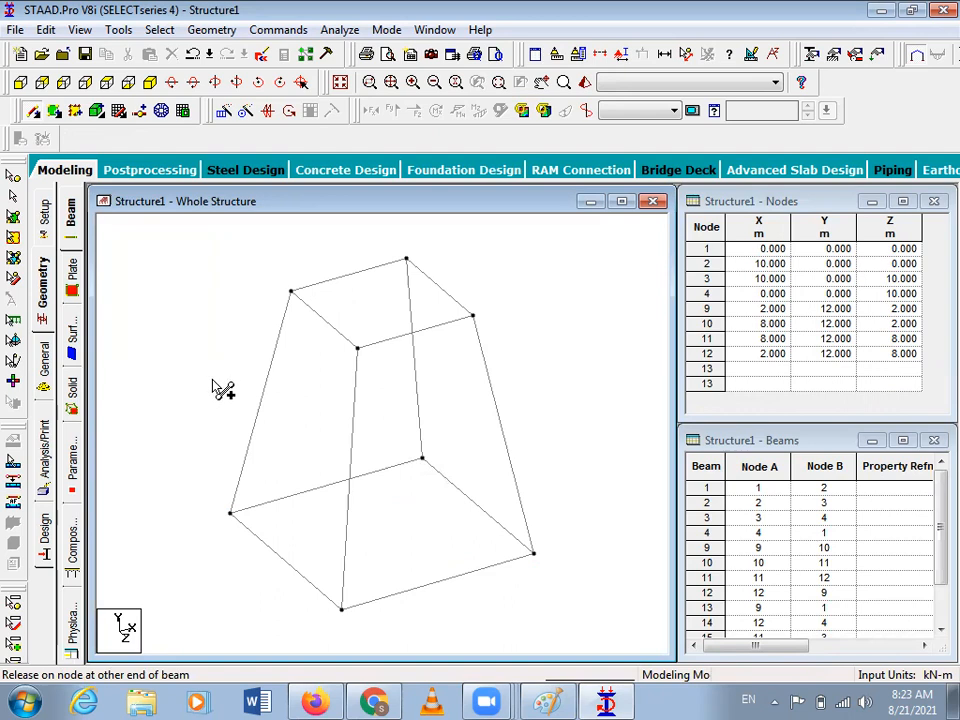
Examine the tapered frame from all around, and compare it with the tower sketch in Paint before returning to STAAD.Pro.
key(Left)
key(Left)
key(Left)
key(Left)
key(Left)
key(Left)
key(Left)
key(Left)
key(Left)
key(Left)
key(Left)
key(Left)
key(Left)
key(Left)
key(Left)
key(Left)
key(Left)
key(Left)
key(Left)
key(Left)
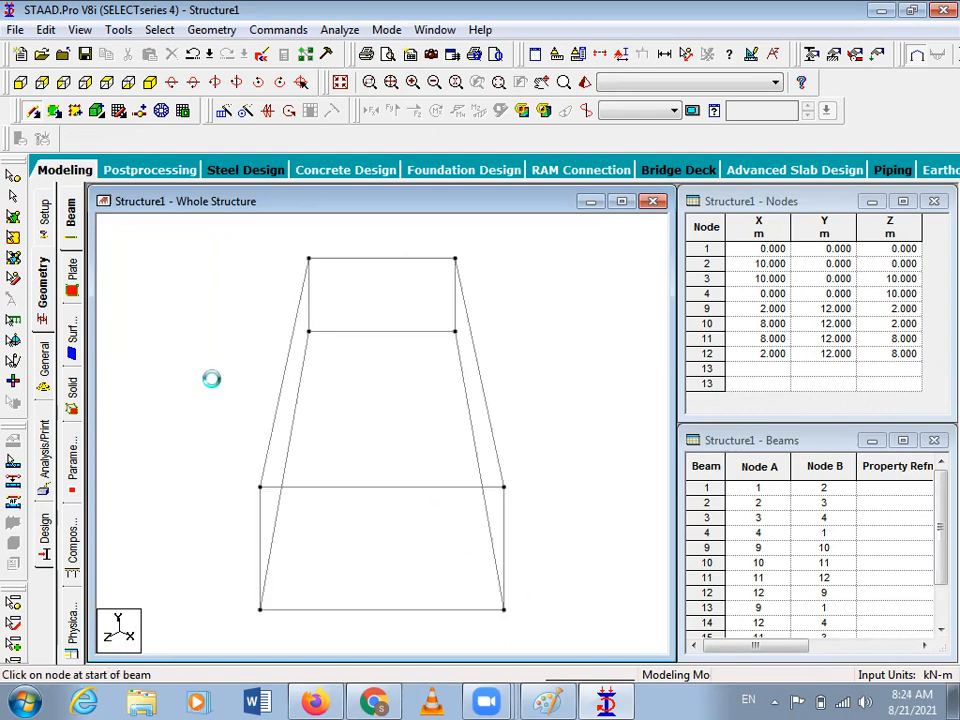
key(Left)
key(Left)
key(Left)
key(Left)
key(Left)
key(Left)
key(Left)
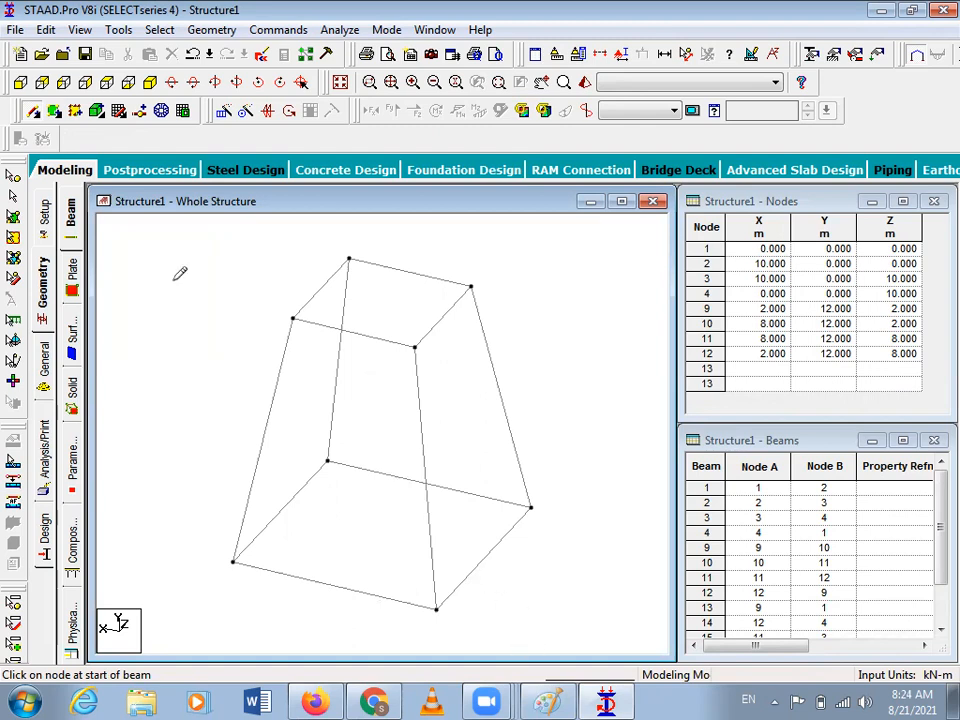
key(alt+Tab)
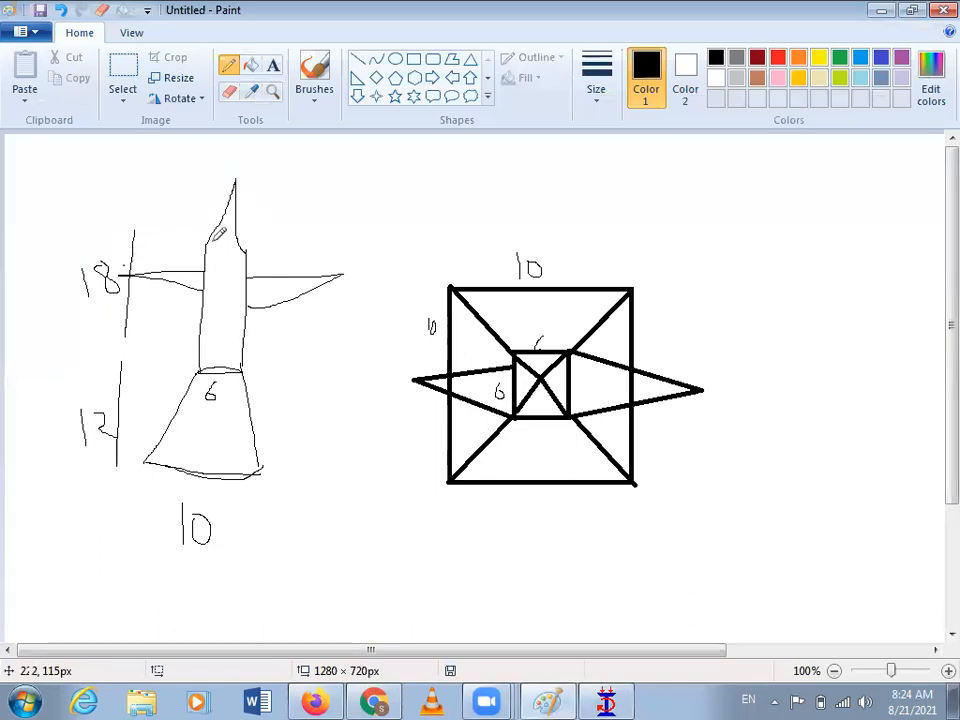
click(603, 701)
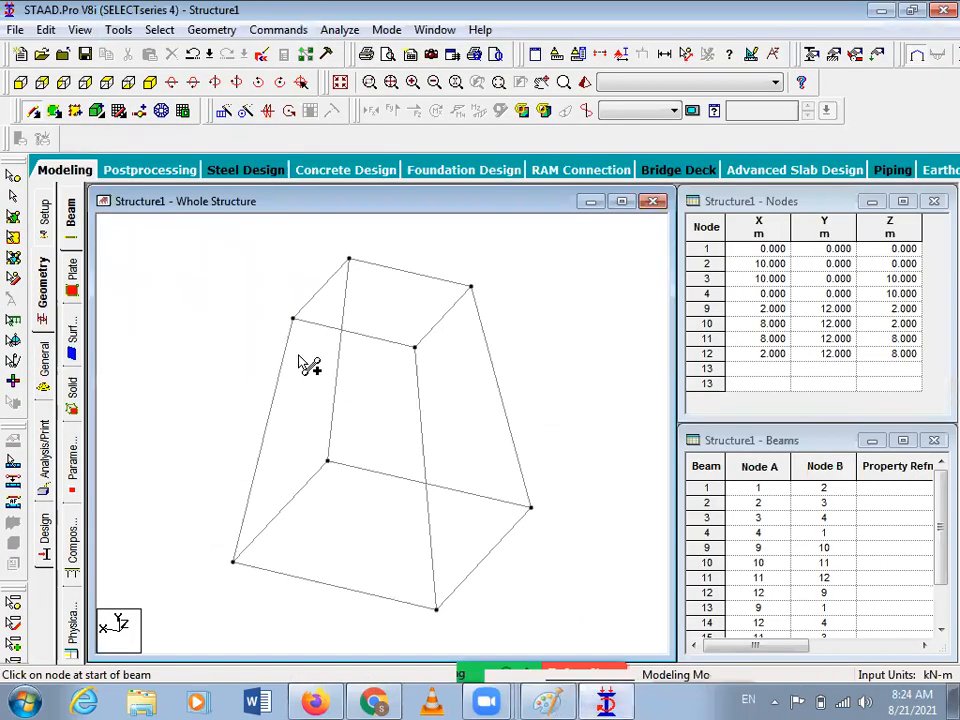
Select the four beams of the upper square and start a Translational Repeat of them in the global Y direction.
click(149, 84)
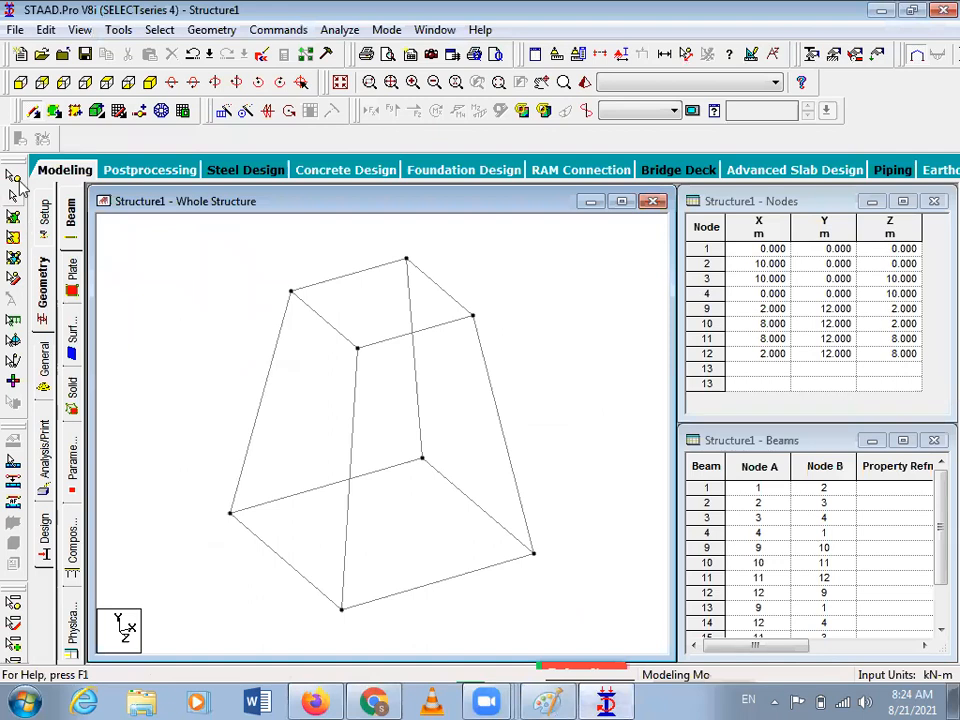
click(20, 82)
click(14, 215)
drag(270, 243, 508, 276)
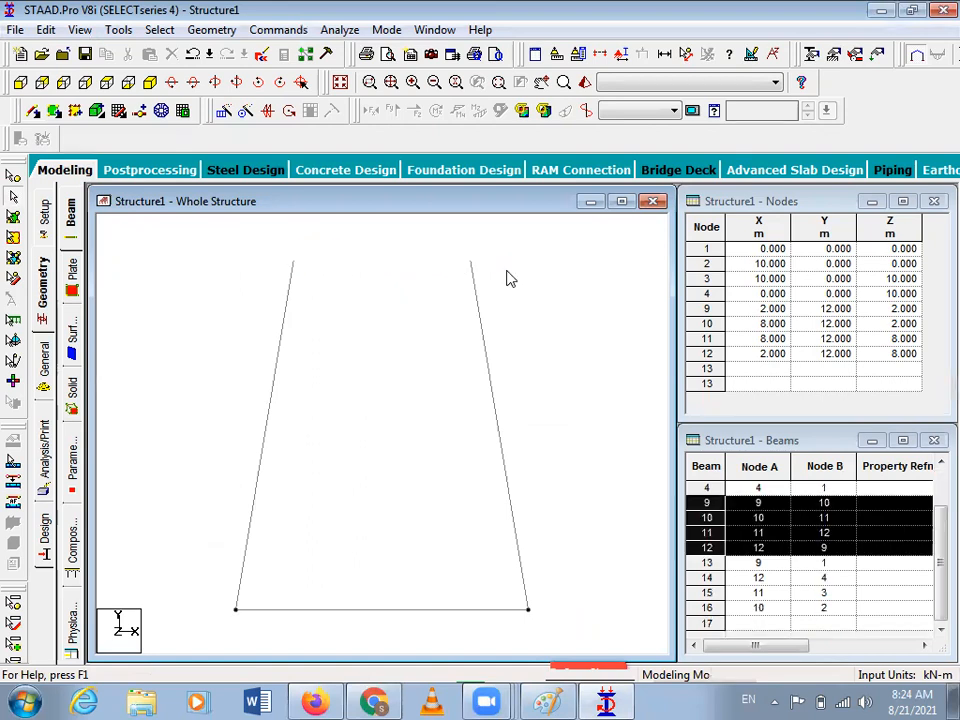
click(157, 83)
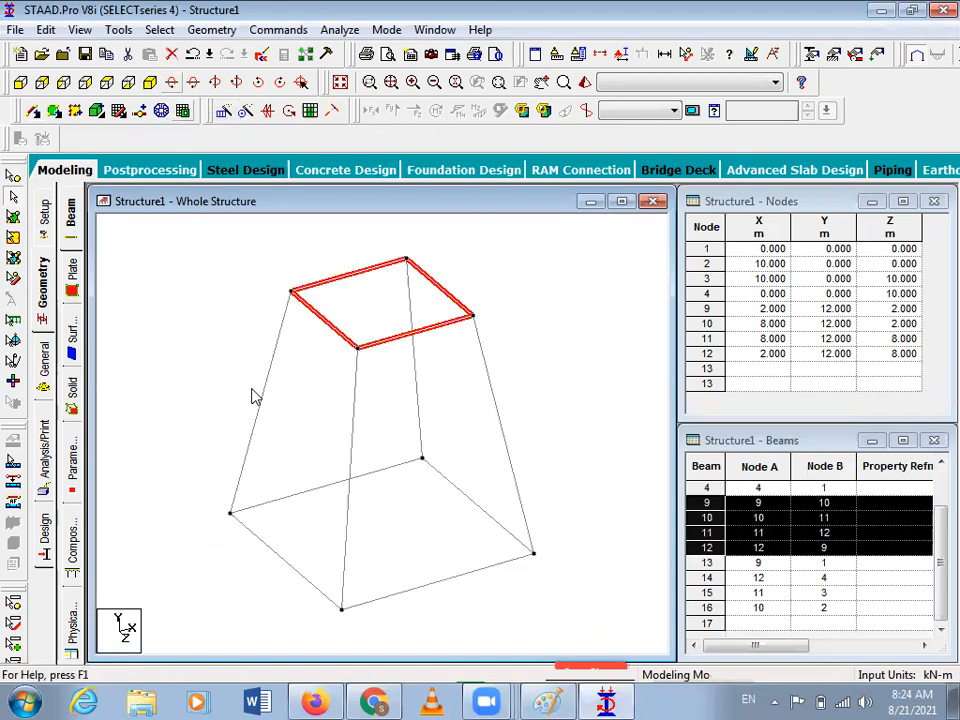
click(224, 112)
click(288, 434)
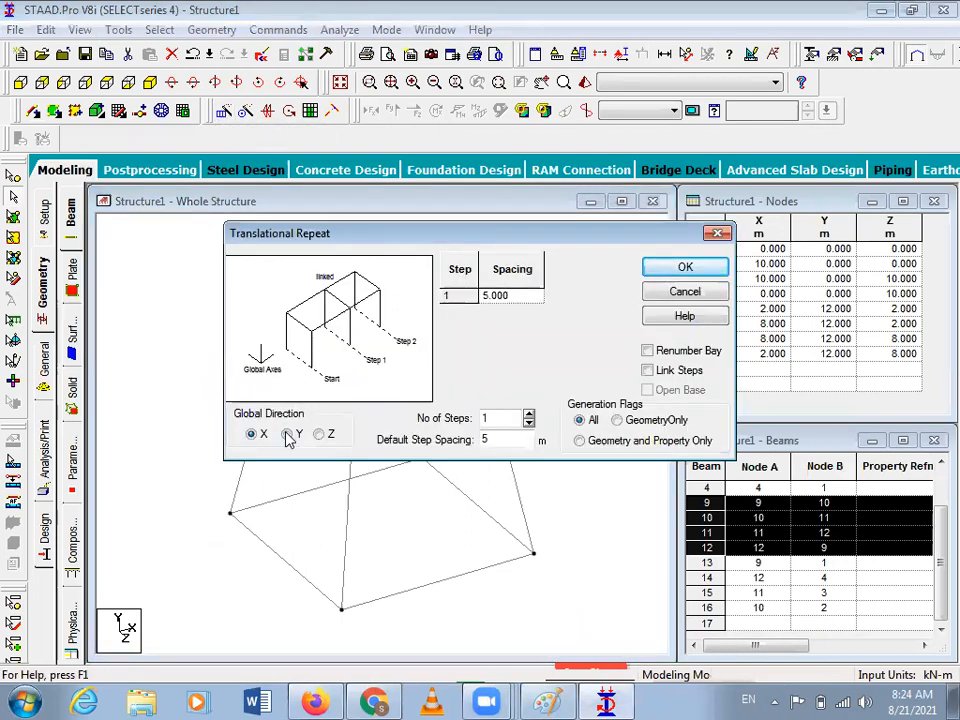
Try 9 steps with a default spacing of 2 m for the repeat, and let Auto Save save the file.
double_click(502, 441)
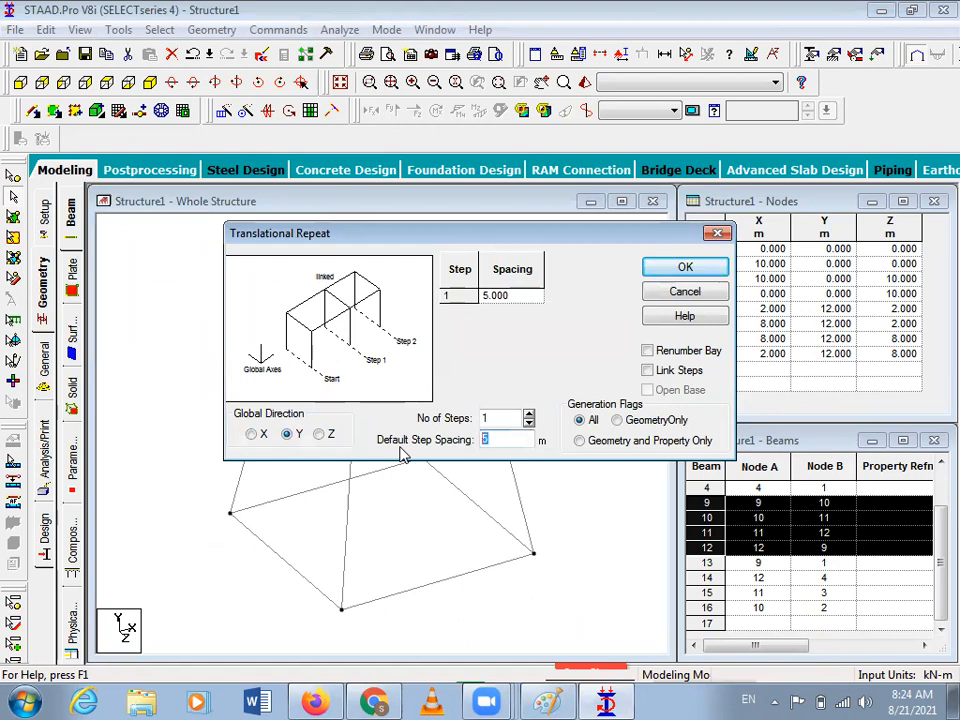
text(2)
double_click(486, 418)
text(9)
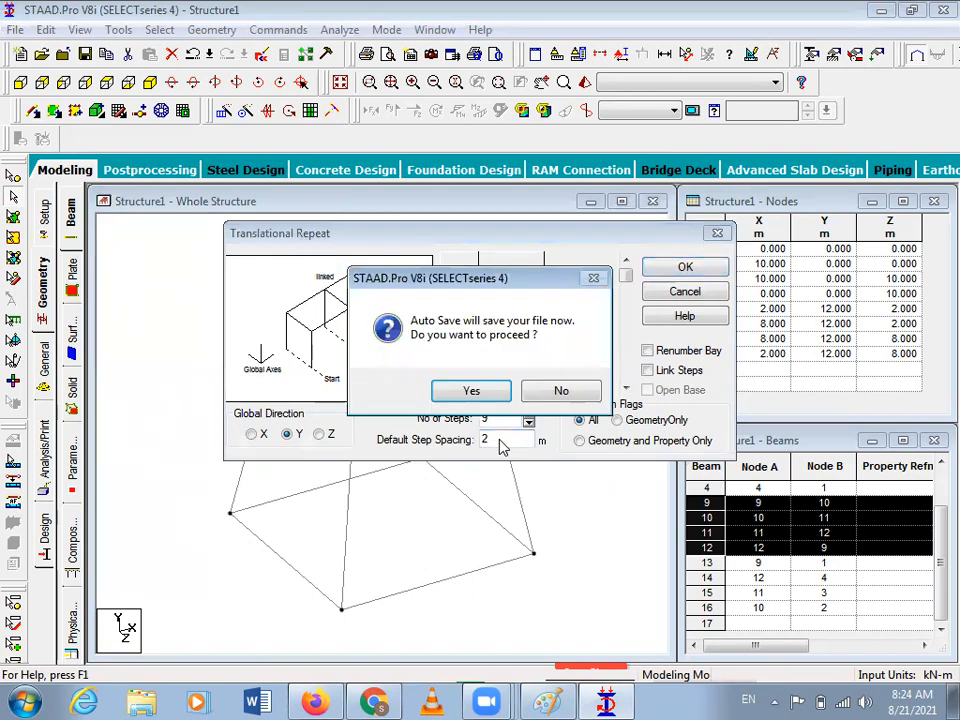
click(474, 390)
click(366, 376)
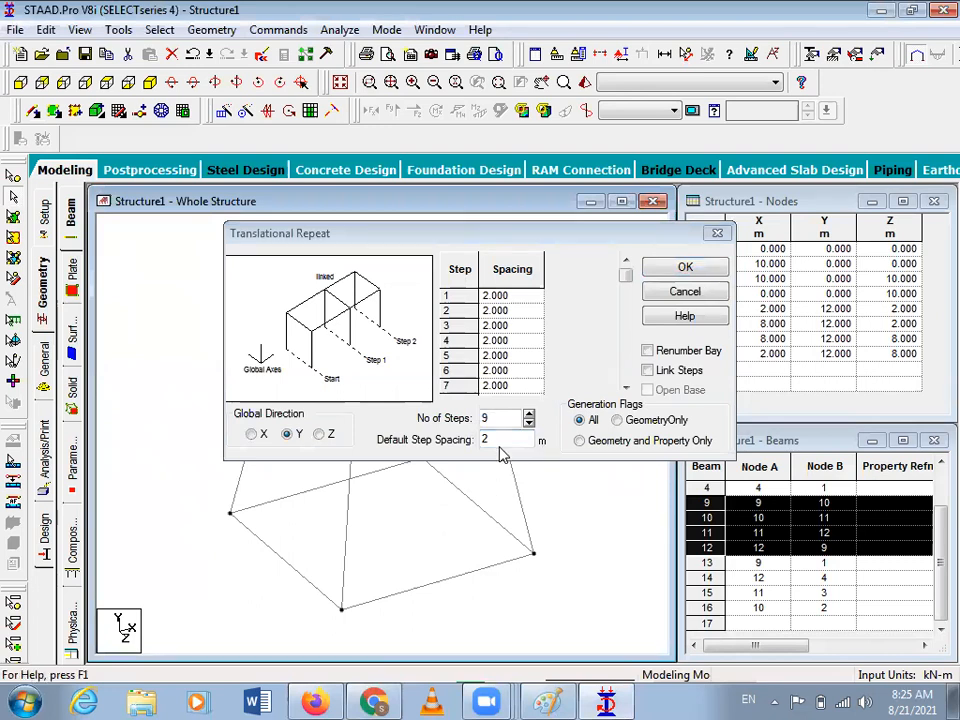
Repeat the upper square upward in 6 linked steps at 3 m spacing.
double_click(505, 437)
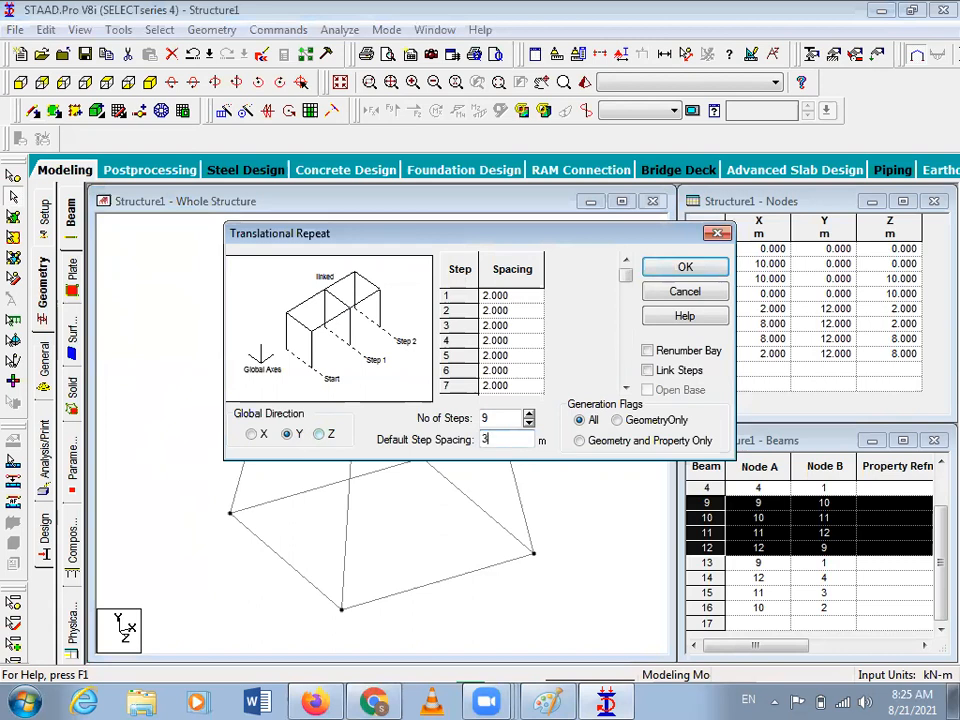
key(Tab)
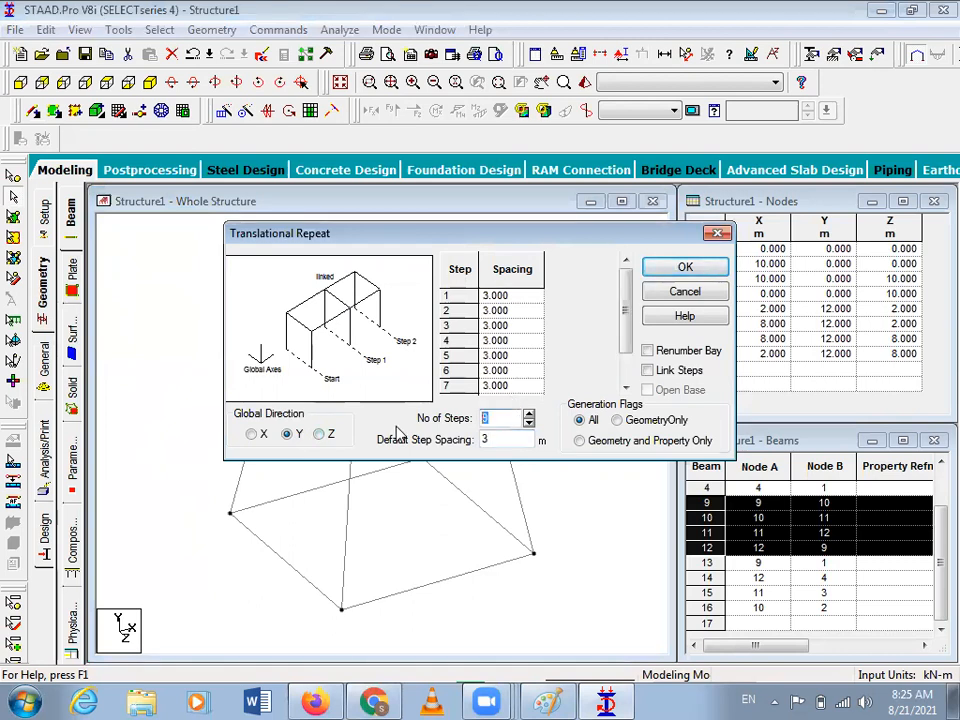
text(6)
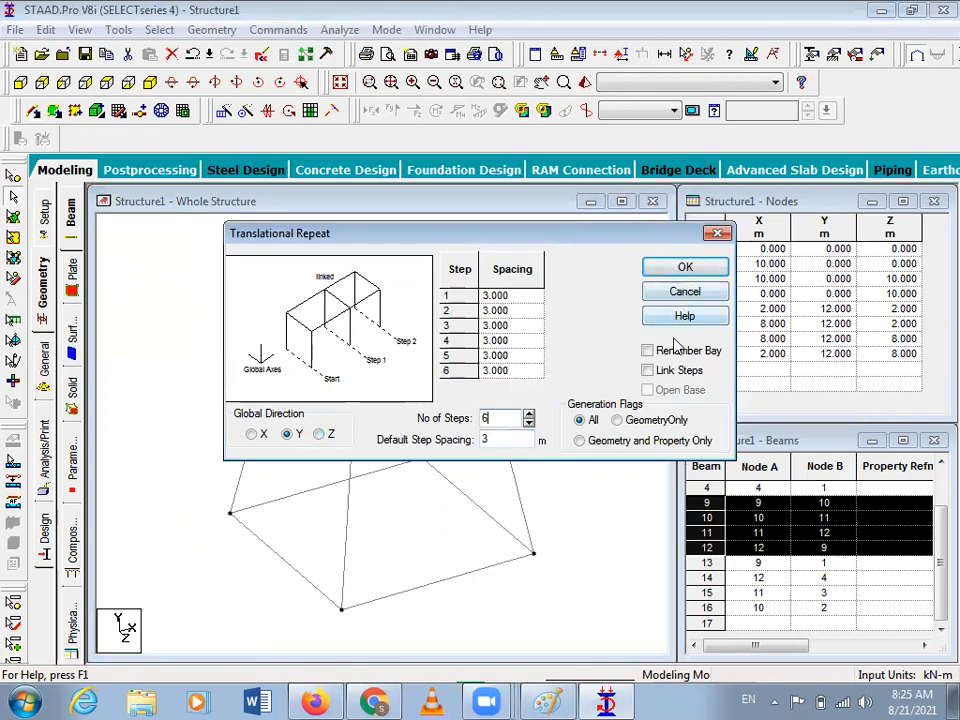
click(663, 370)
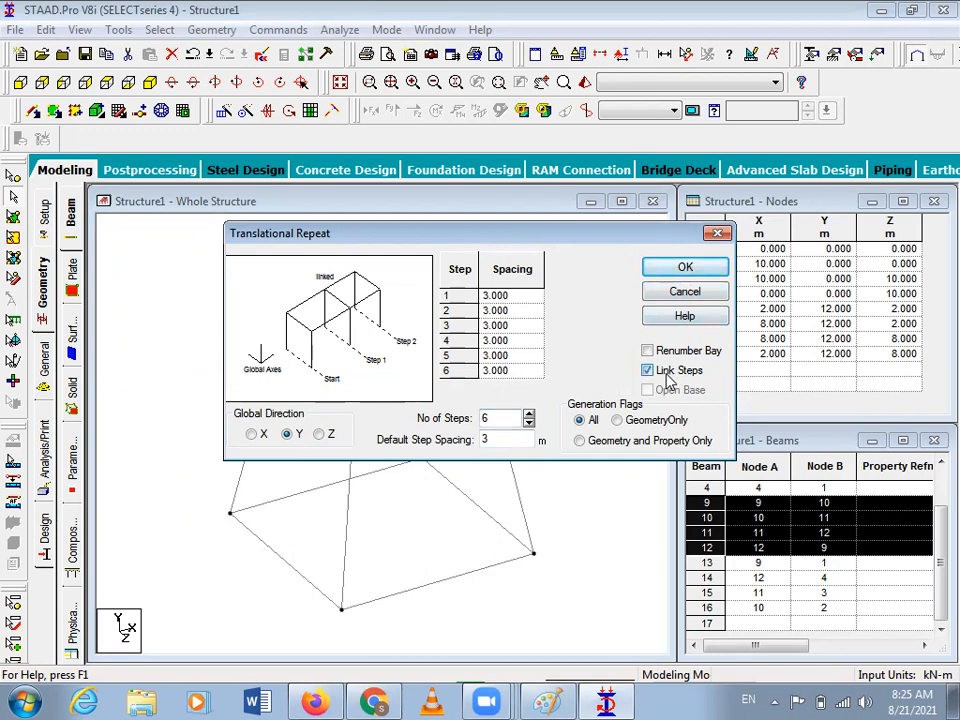
click(688, 270)
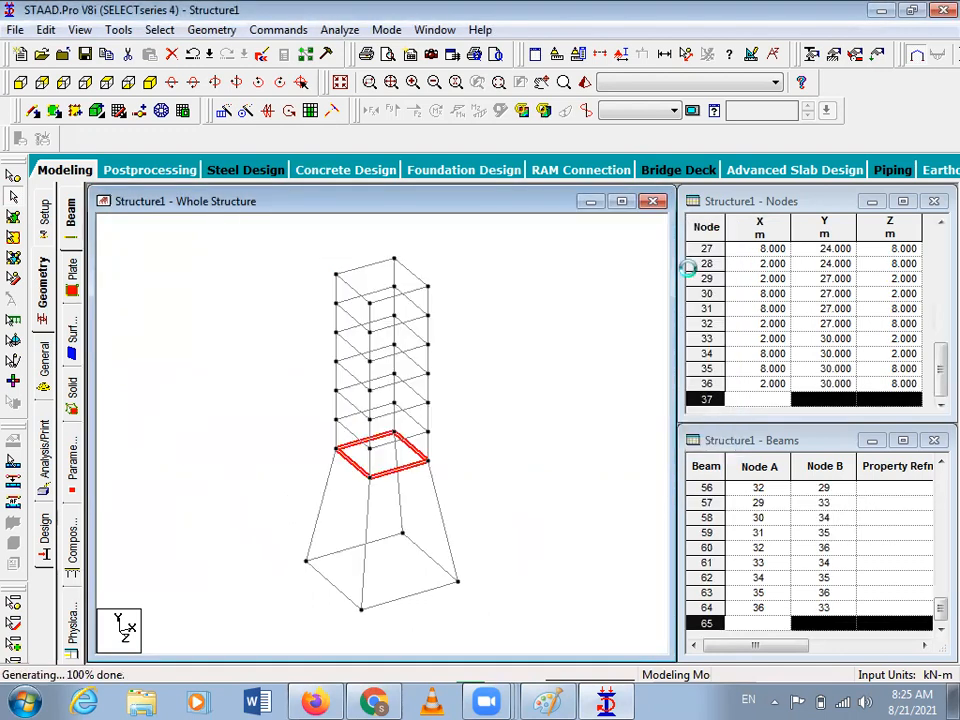
click(581, 359)
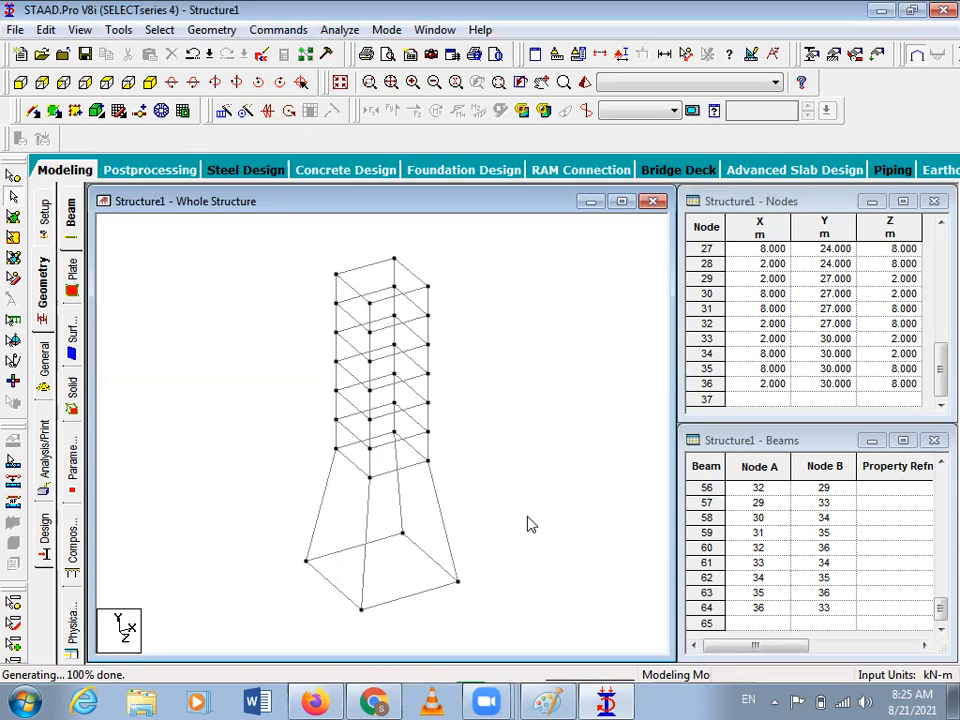
Switch to Paint, mark the tower's peak height as 3 beside the elevation sketch, and return to STAAD.Pro.
mouse_move(580, 700)
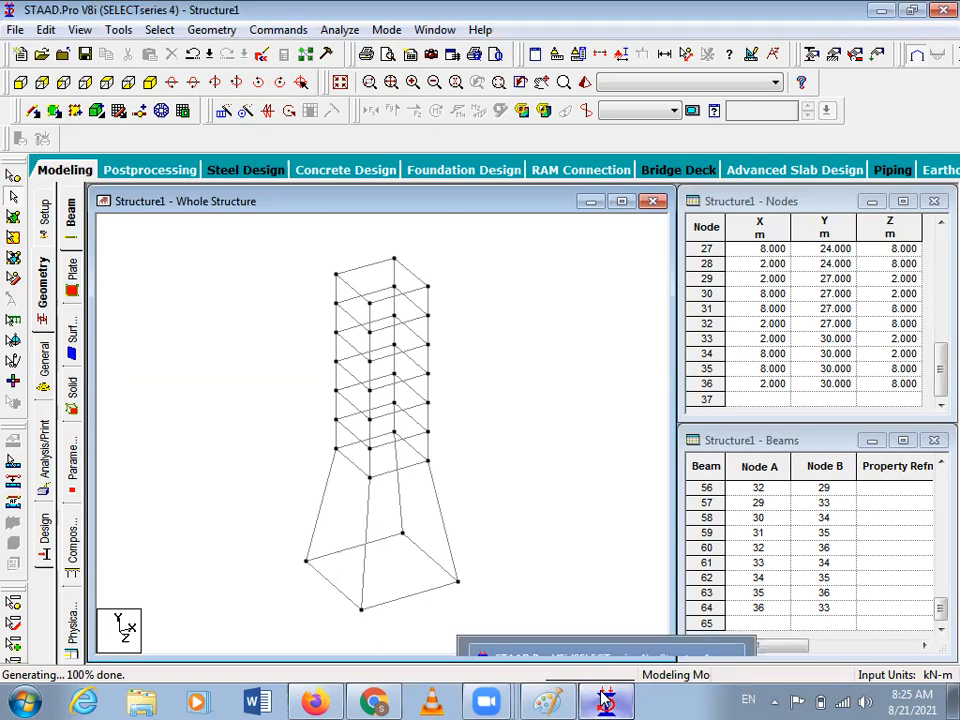
click(552, 700)
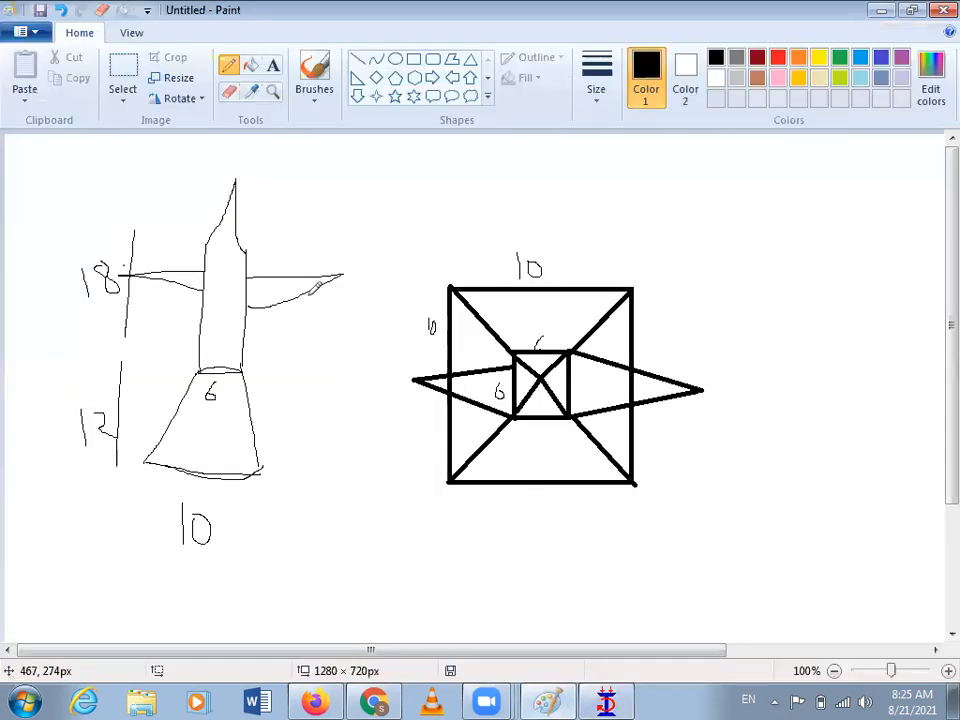
mouse_move(138, 168)
mouse_down()
mouse_move(134, 230)
mouse_move(110, 196)
mouse_move(111, 224)
mouse_move(96, 222)
mouse_up()
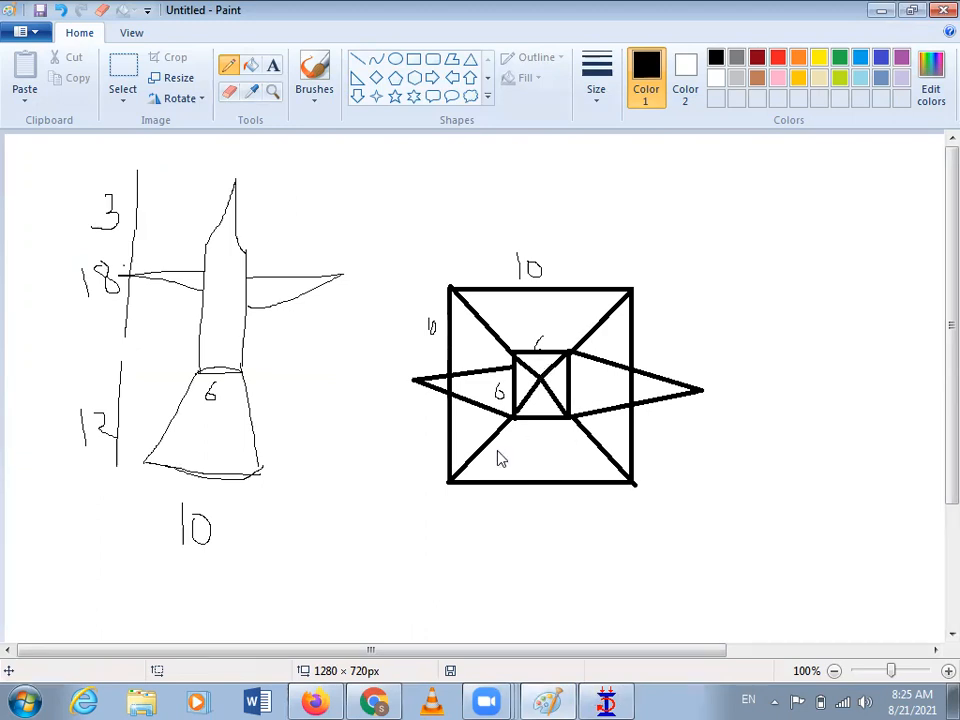
key(alt+Tab)
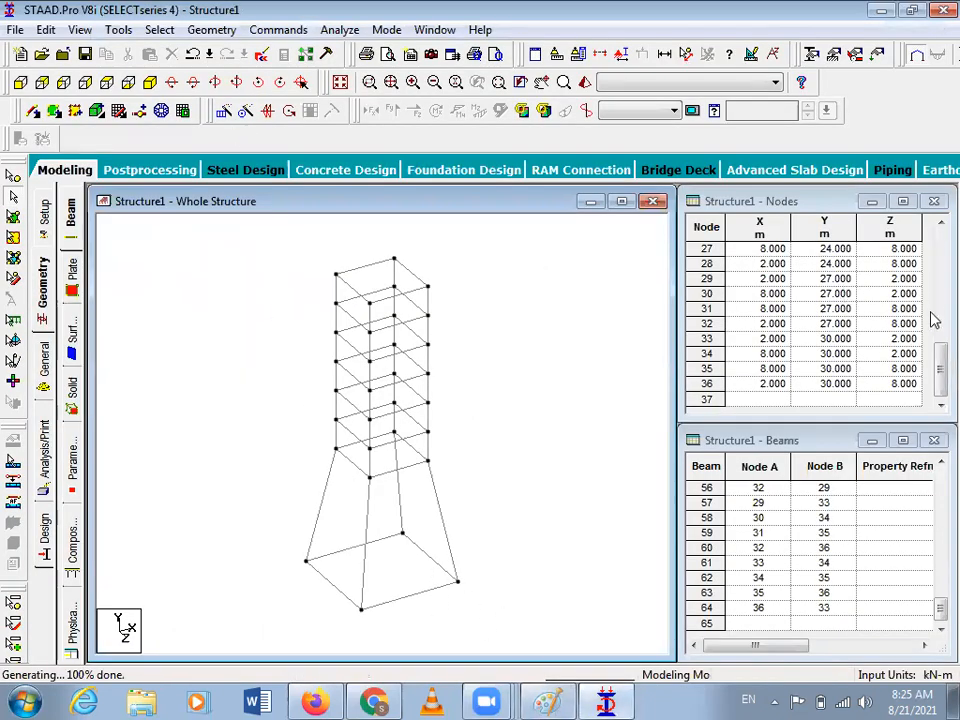
Check the node coordinates and add a node at the centre of the base square at X 5, Y 0, Z 5 m.
drag(935, 370, 936, 240)
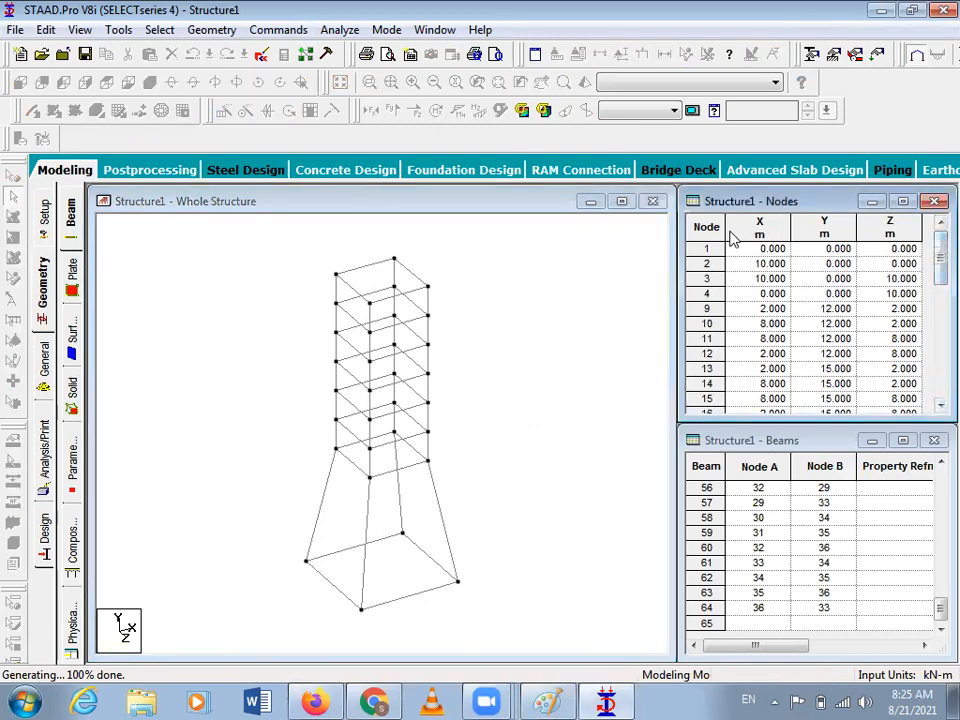
click(305, 561)
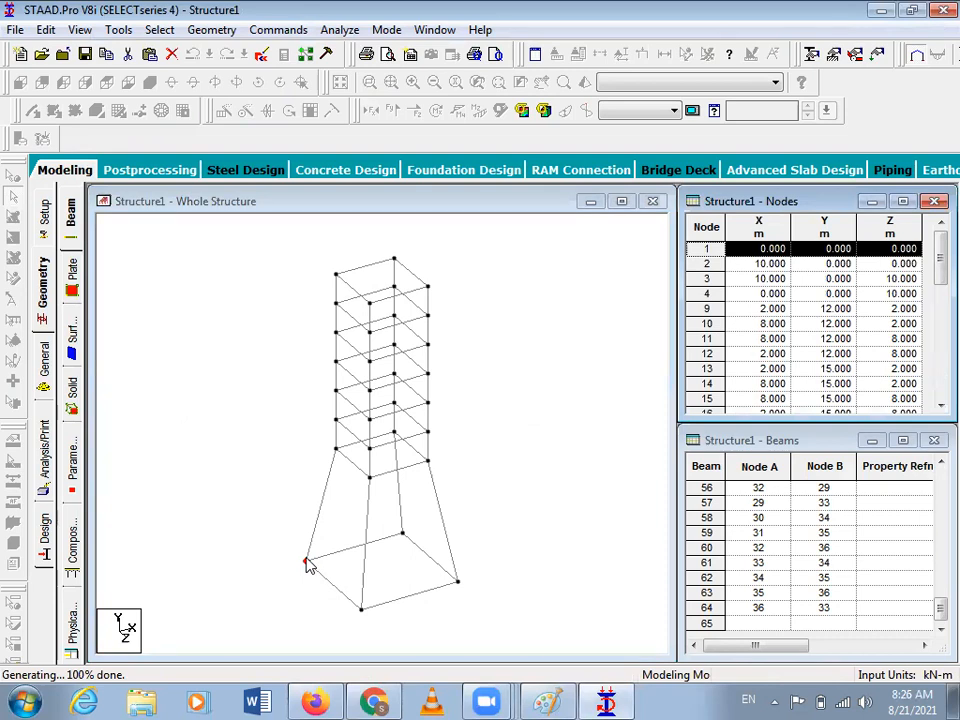
click(380, 574)
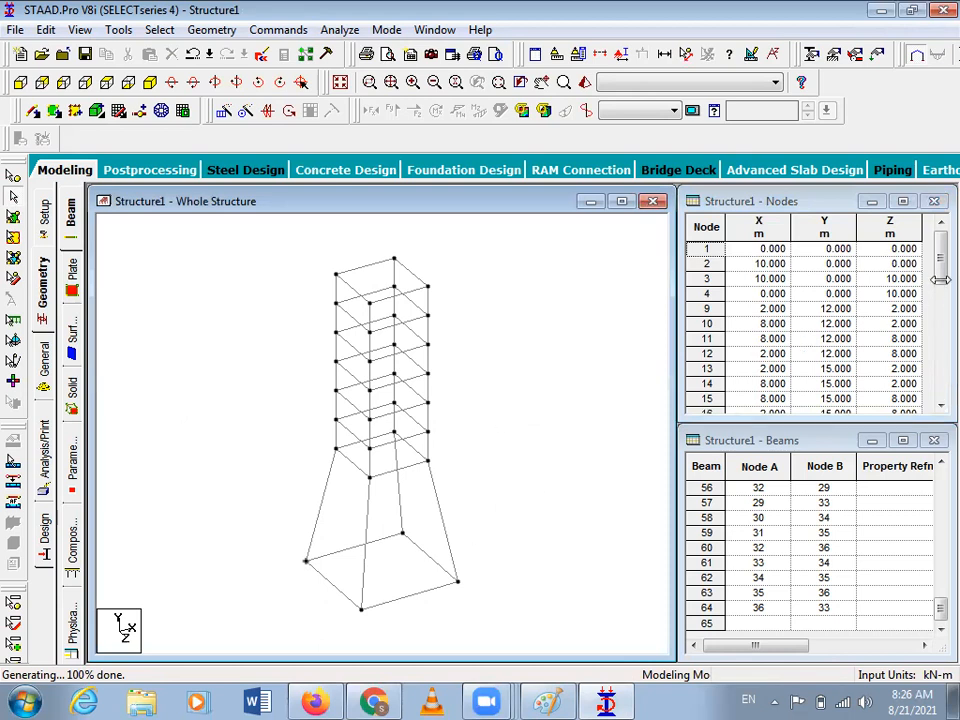
drag(938, 252, 935, 397)
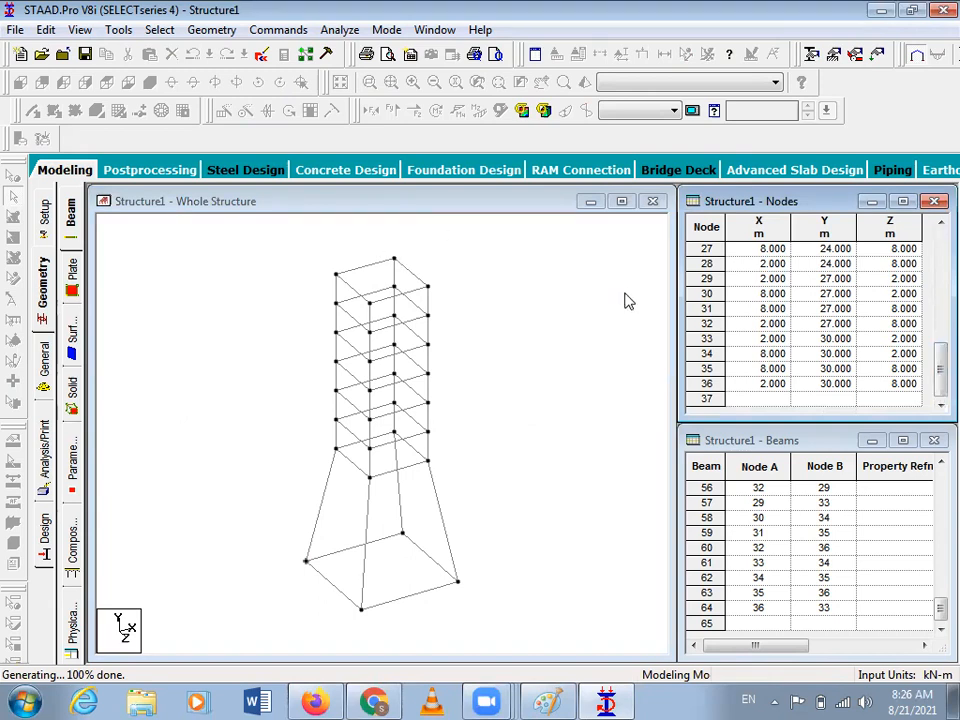
click(771, 399)
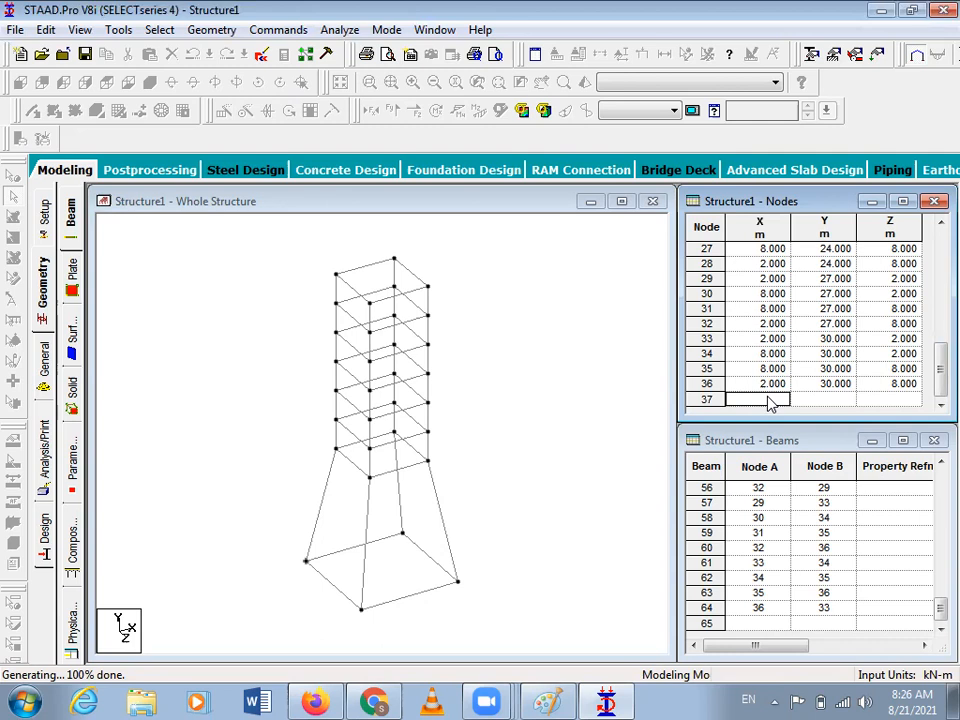
text(5)
click(890, 400)
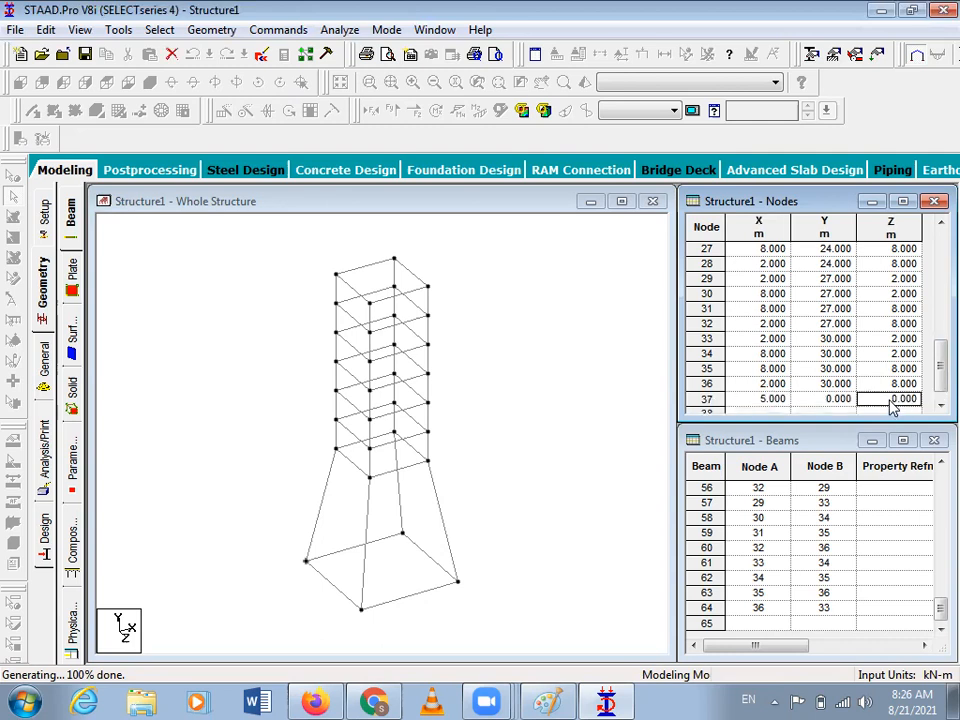
text(5)
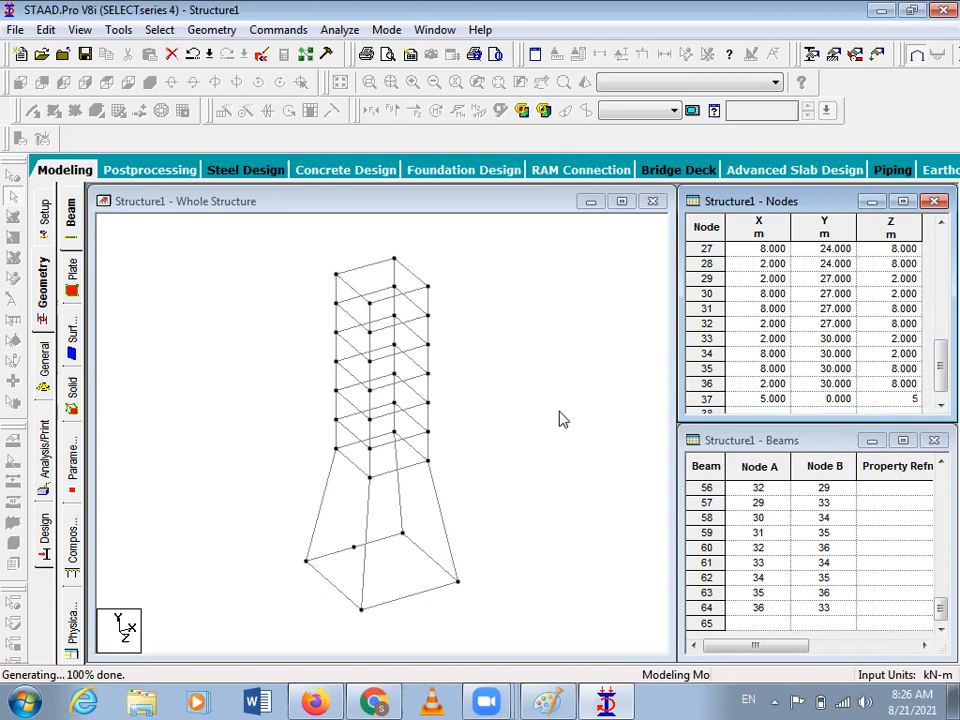
click(562, 420)
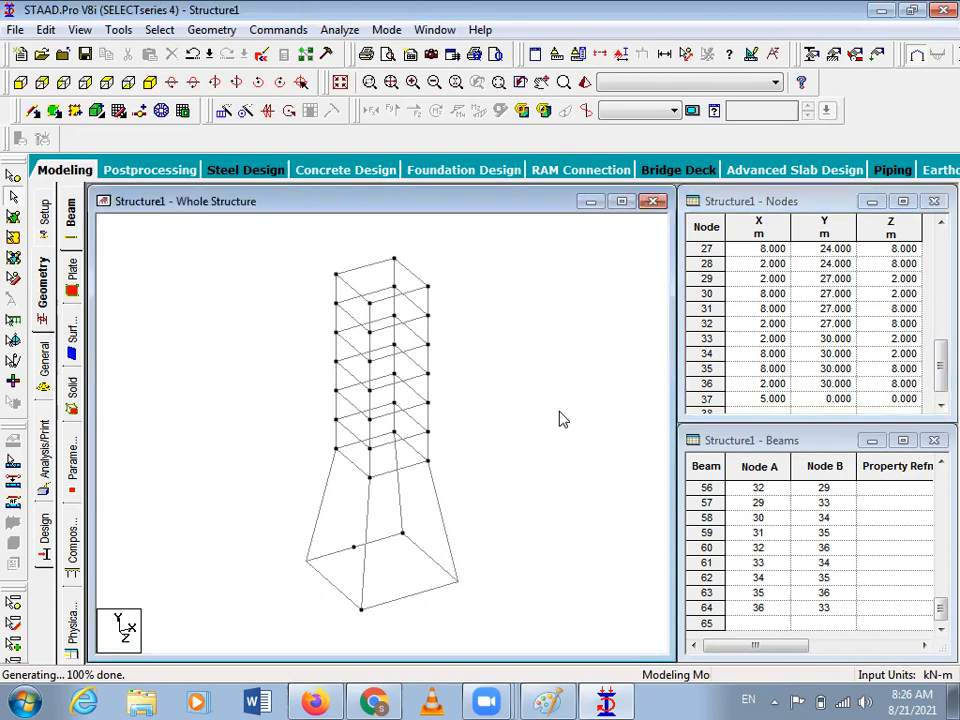
click(900, 400)
text(5)
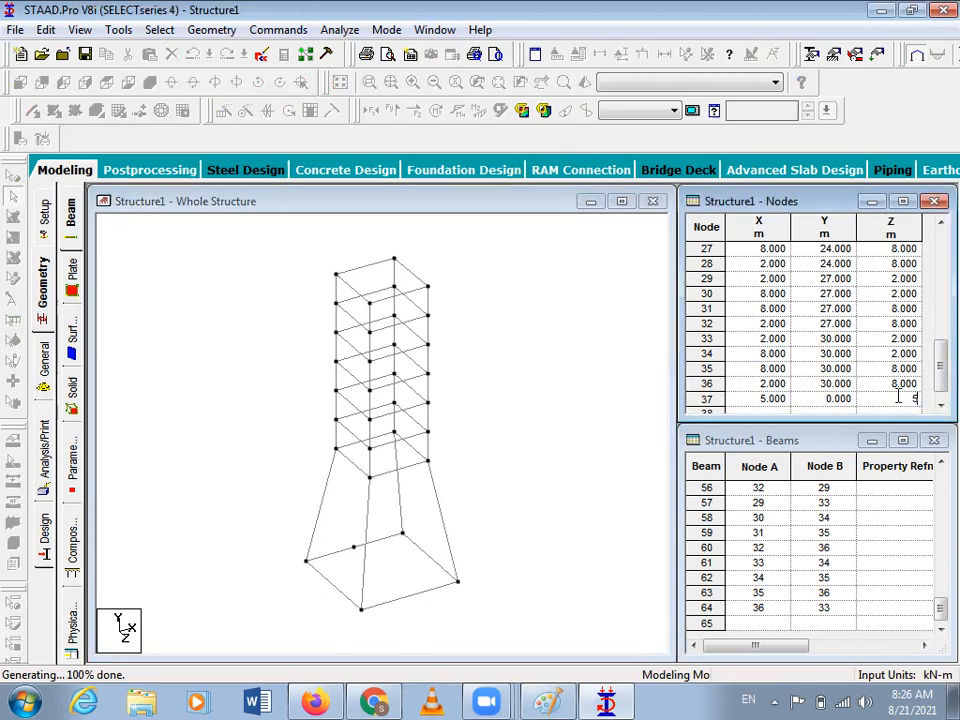
key(Return)
click(512, 514)
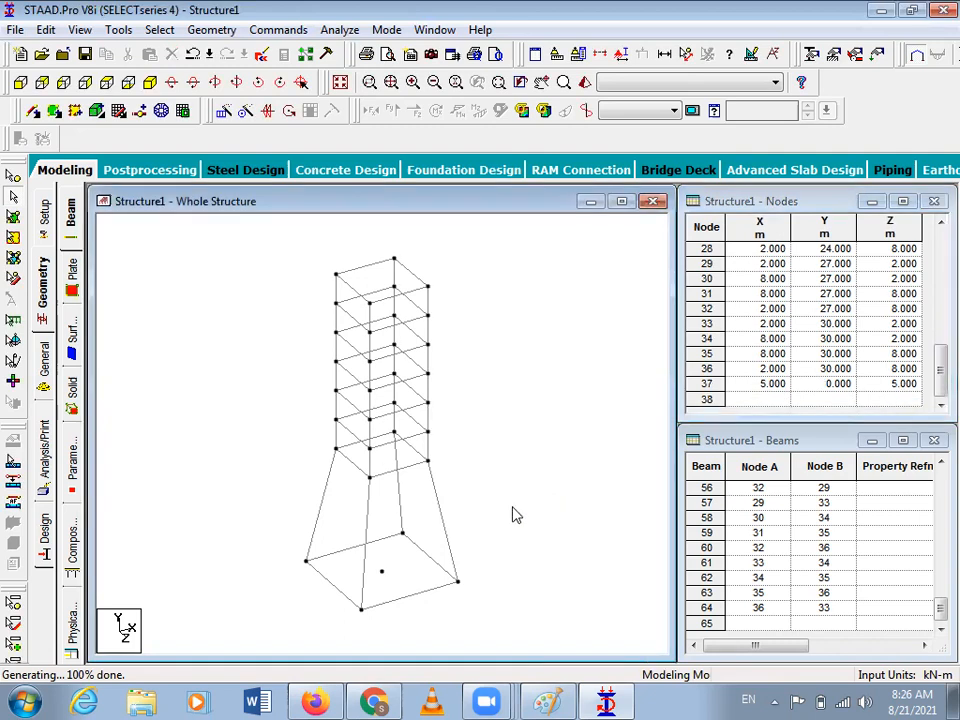
Consult the Paint sketch for the peak height and raise the new centre node to Y 33 m in STAAD.Pro.
click(823, 385)
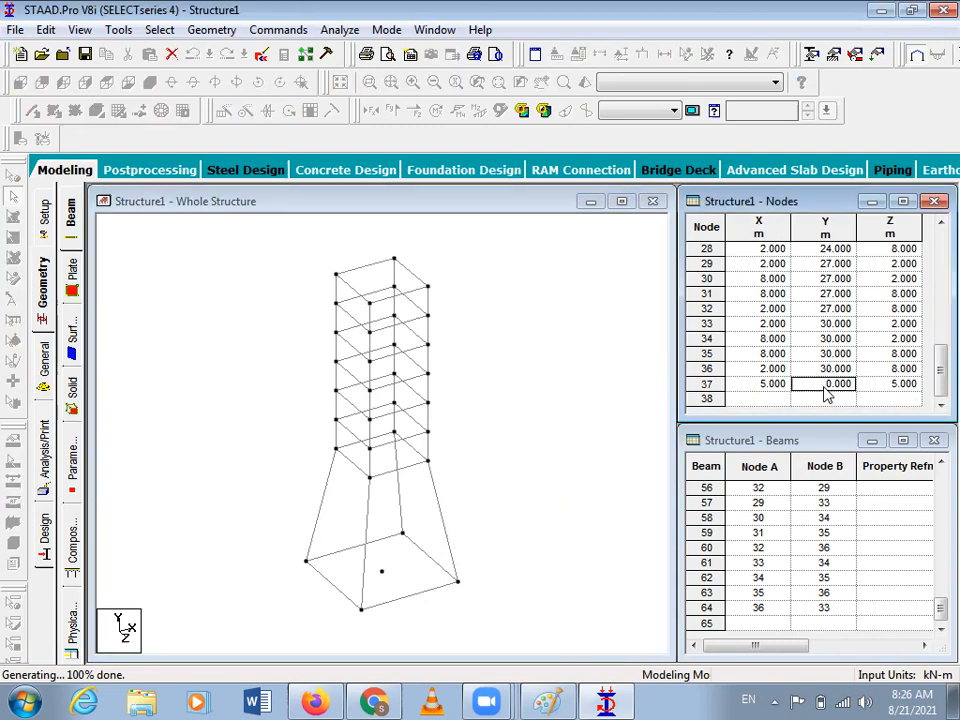
click(552, 700)
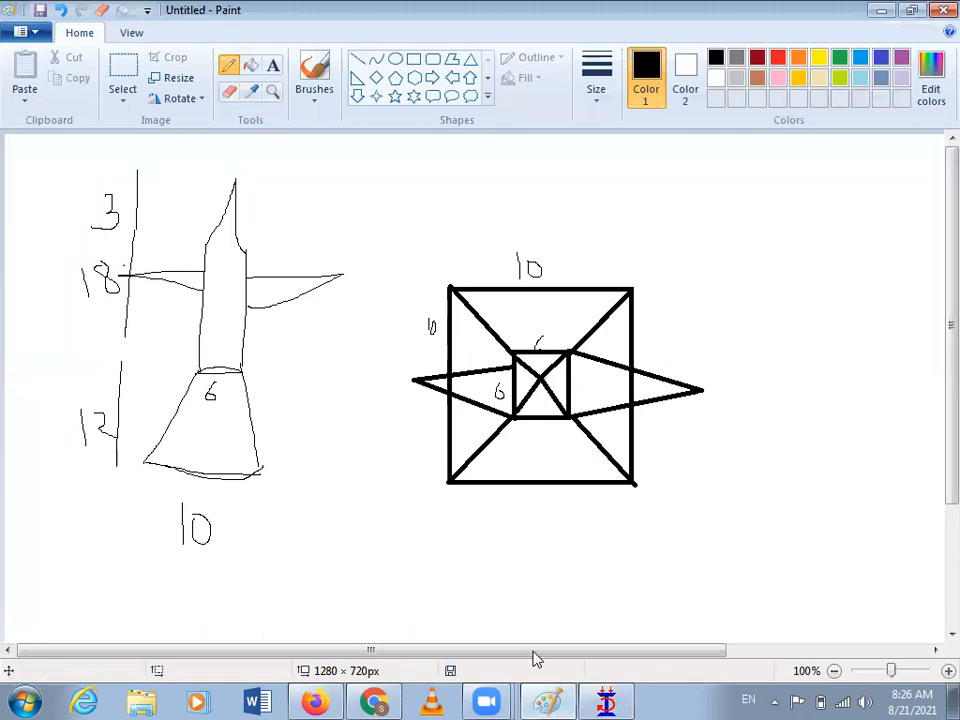
click(601, 700)
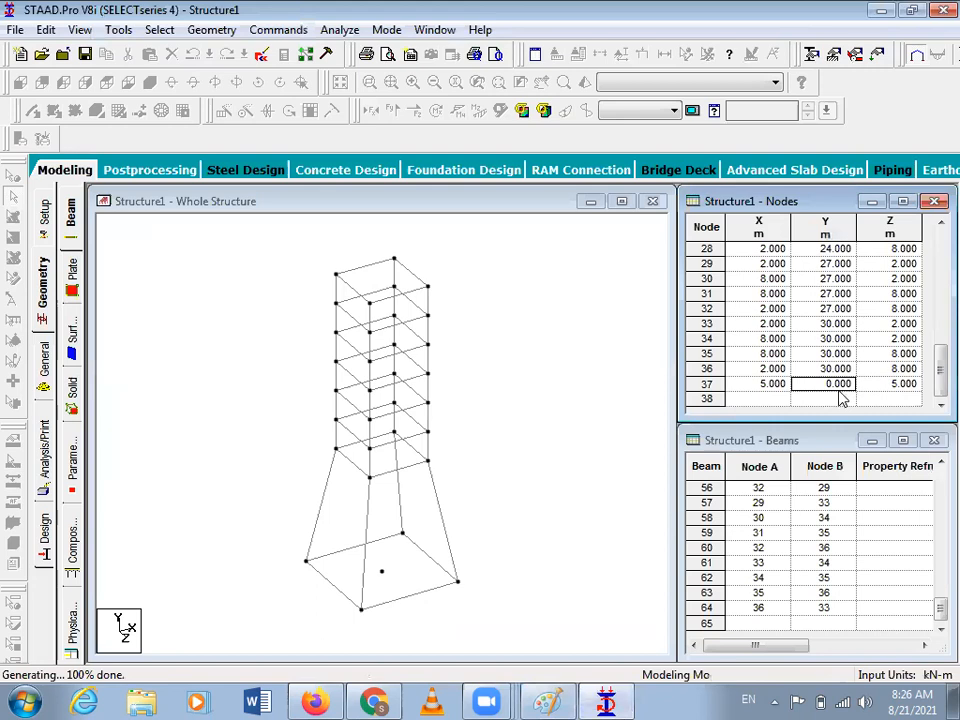
text(33)
key(Tab)
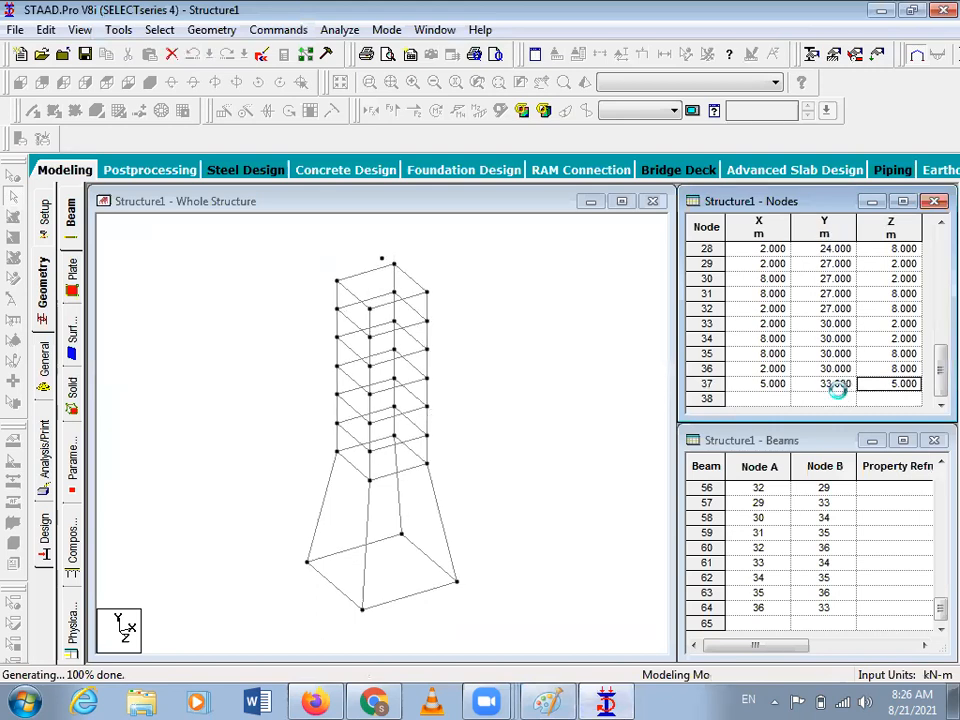
click(191, 304)
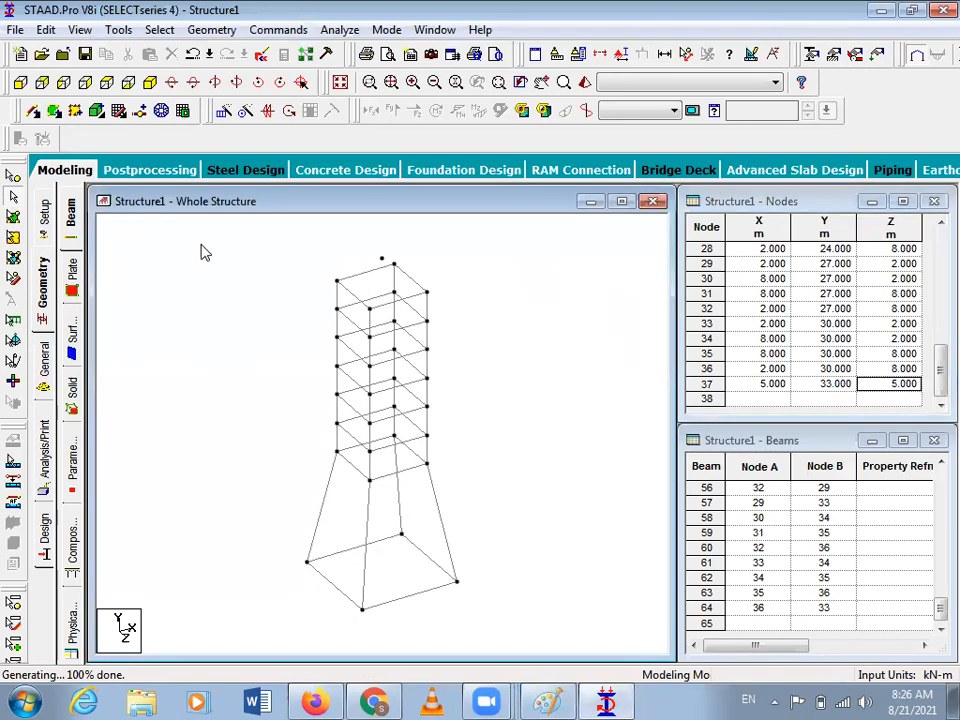
Check the apex node in front and isometric views, and add four beams joining the top square's corners to it.
click(20, 82)
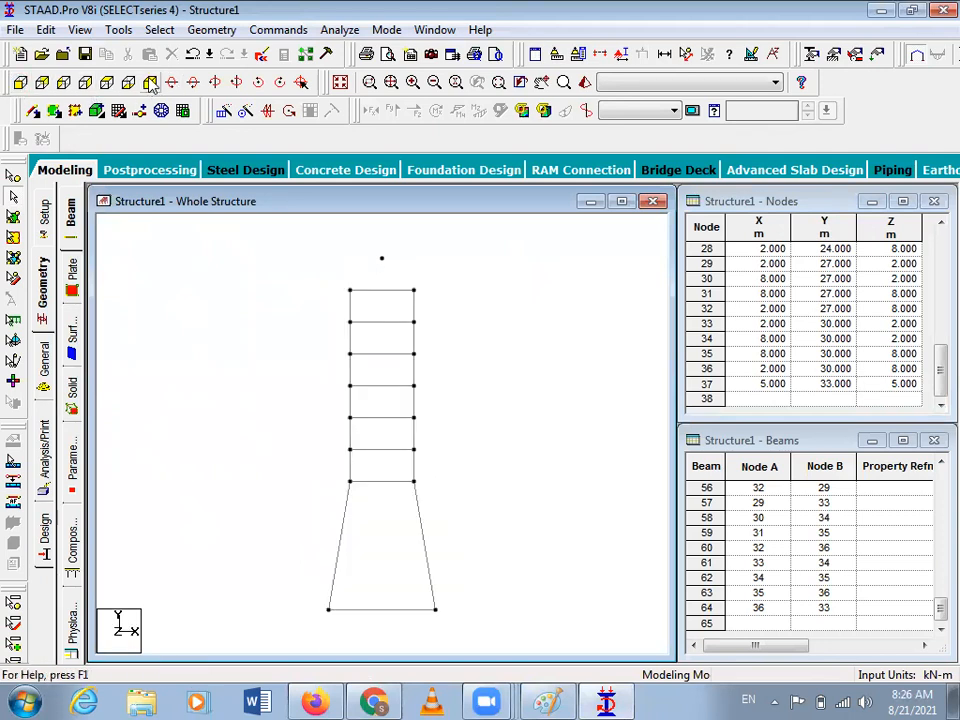
click(107, 82)
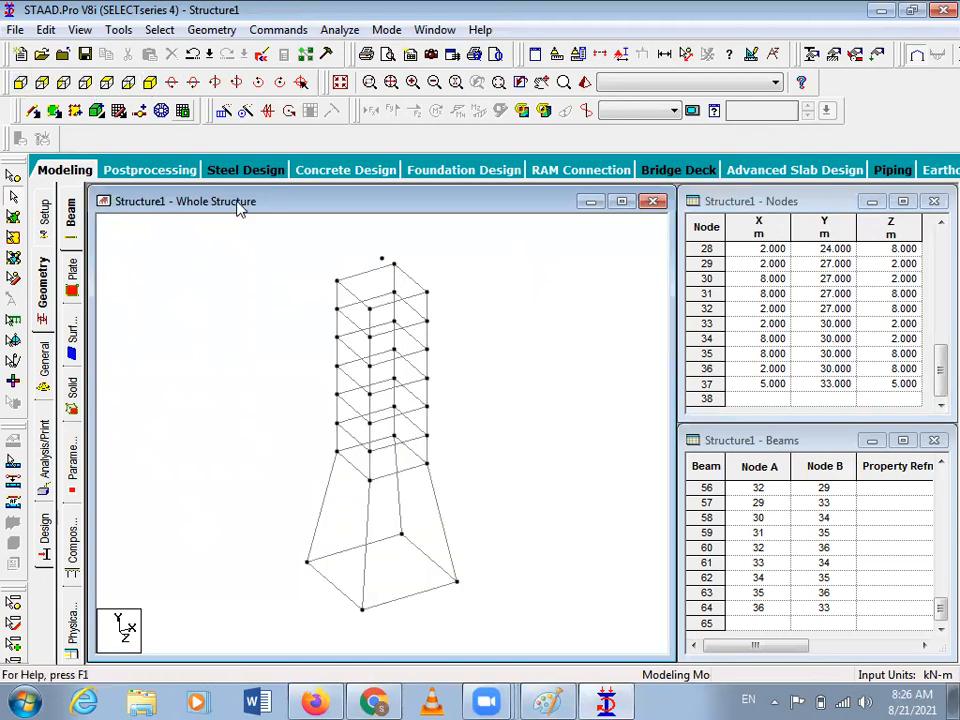
click(30, 110)
drag(339, 281, 382, 258)
drag(370, 309, 381, 259)
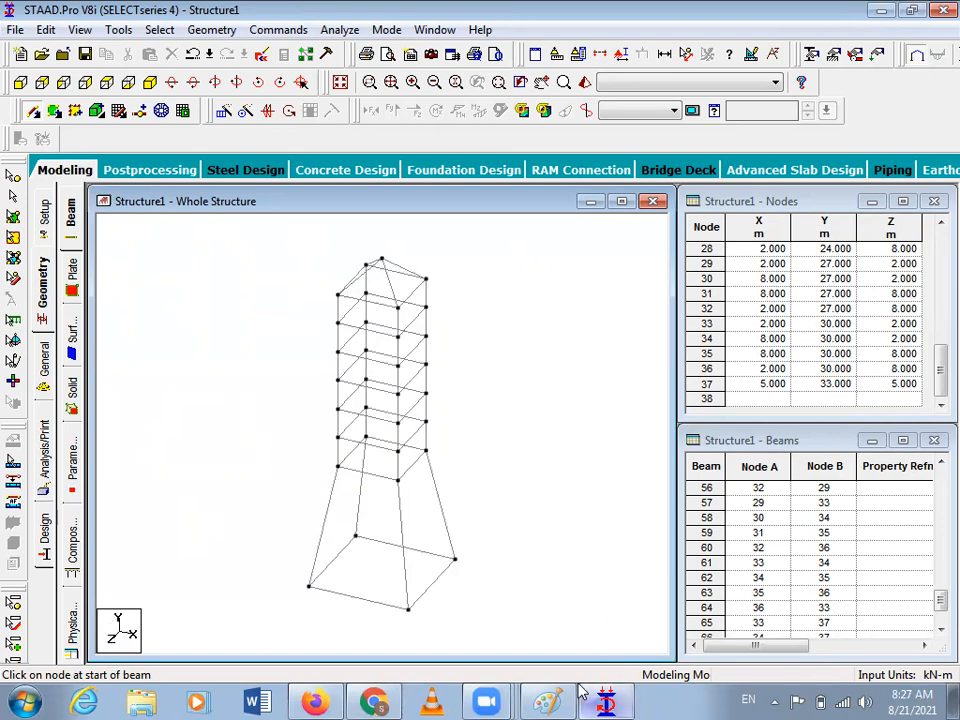
Switch to Paint, dimension the right cross-arm of the elevation sketch as 4.5, and return to STAAD.Pro.
click(546, 700)
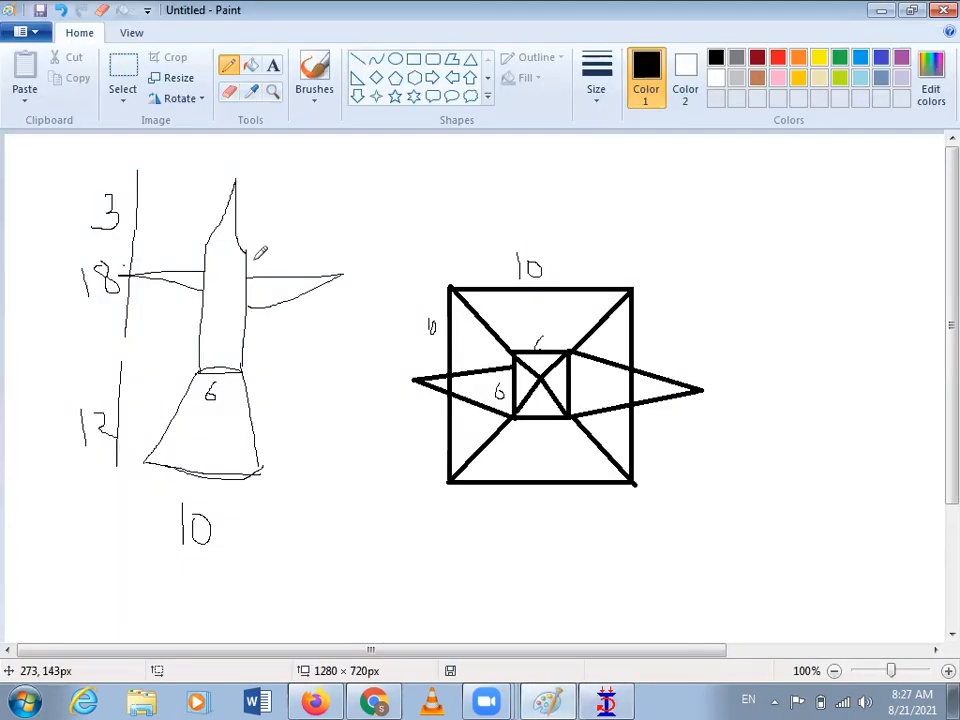
drag(256, 260, 334, 260)
mouse_move(281, 236)
mouse_down()
mouse_move(284, 253)
mouse_move(292, 238)
mouse_move(297, 256)
mouse_move(319, 249)
mouse_up()
click(307, 248)
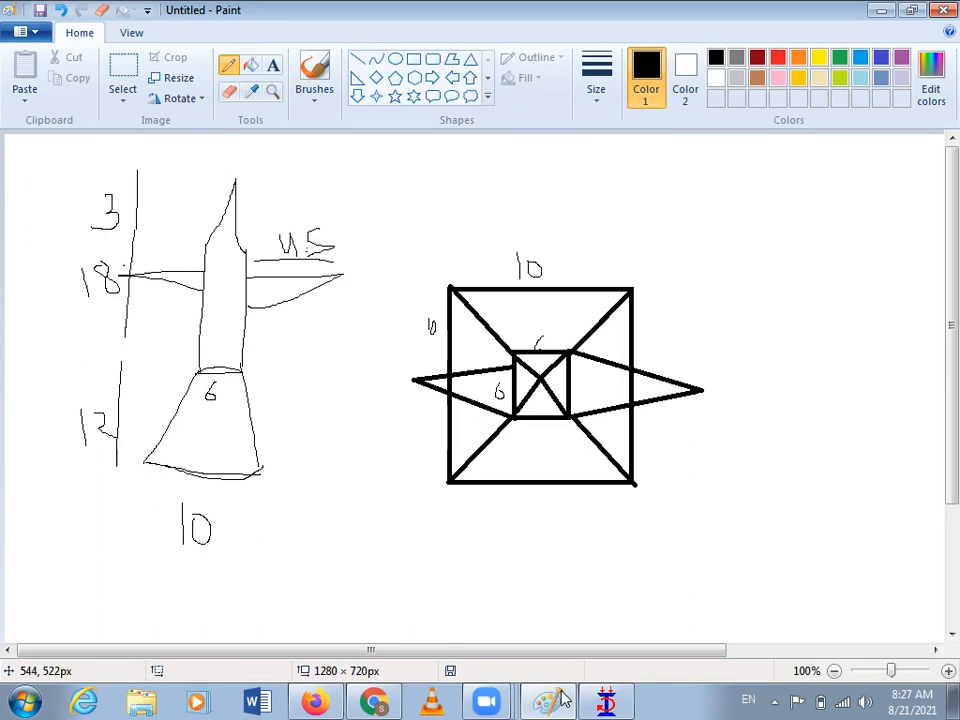
click(606, 700)
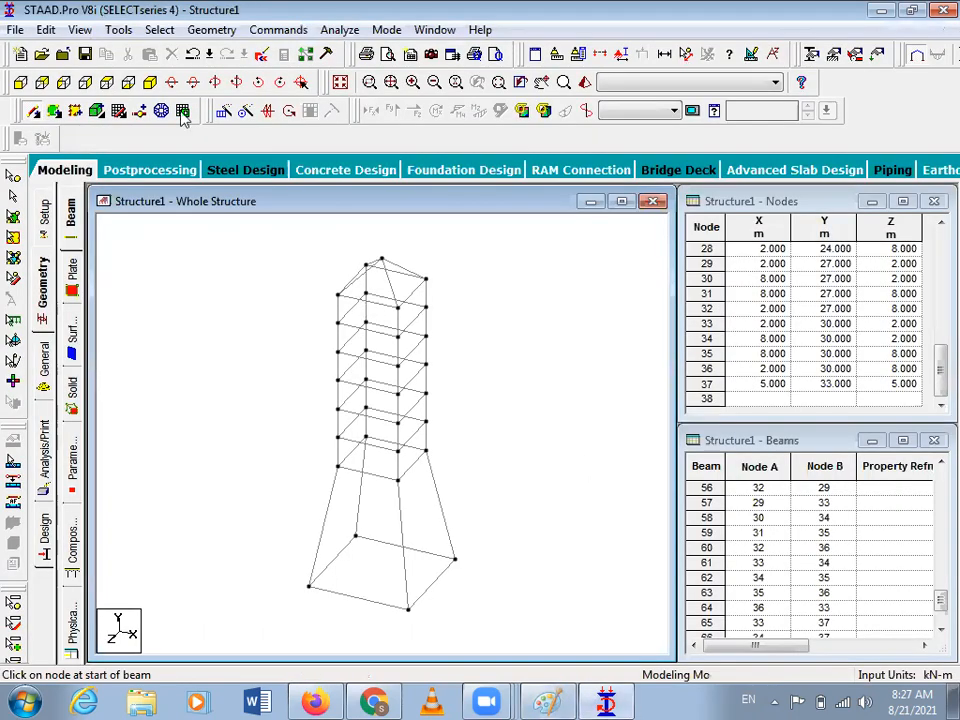
Bring the upper part of the tower into a close isometric view and switch to the Paint sketch.
click(149, 82)
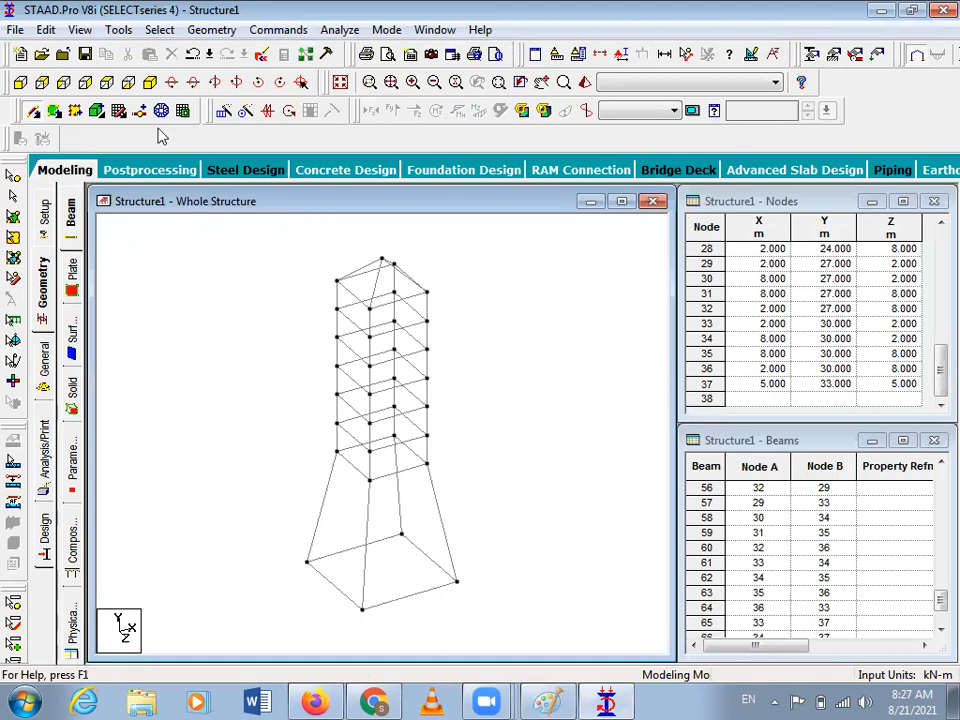
click(412, 82)
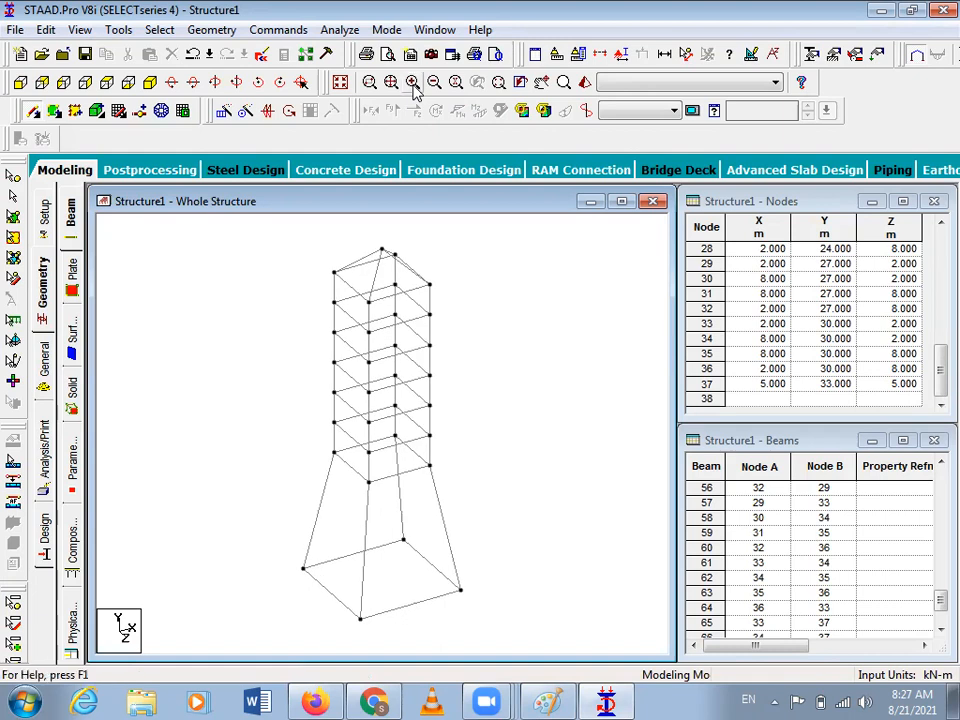
click(413, 84)
click(413, 84)
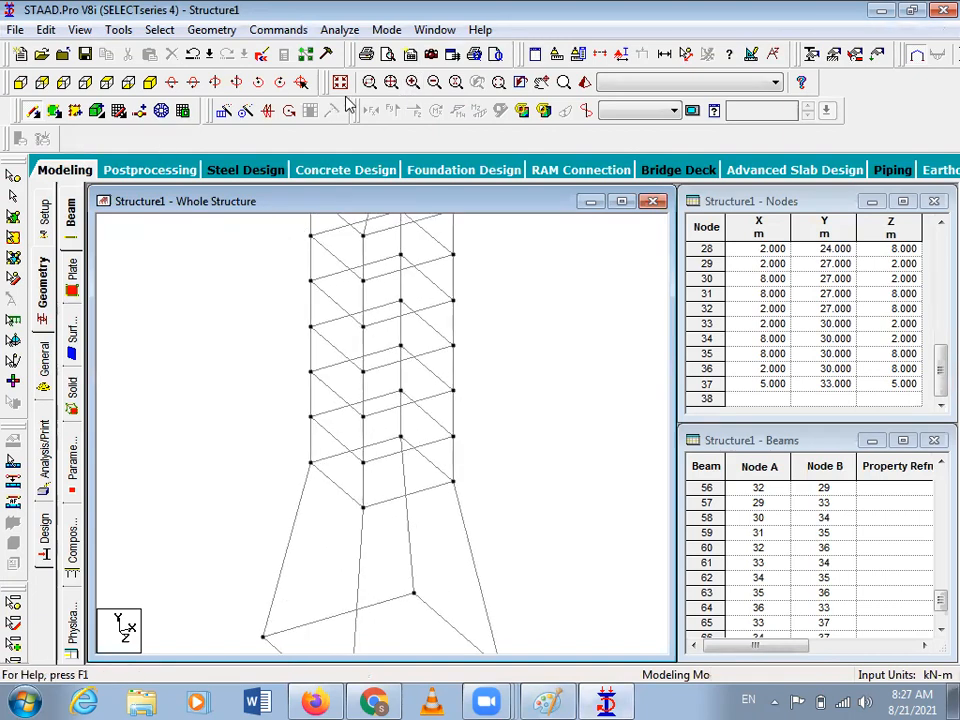
click(422, 80)
drag(460, 273, 474, 420)
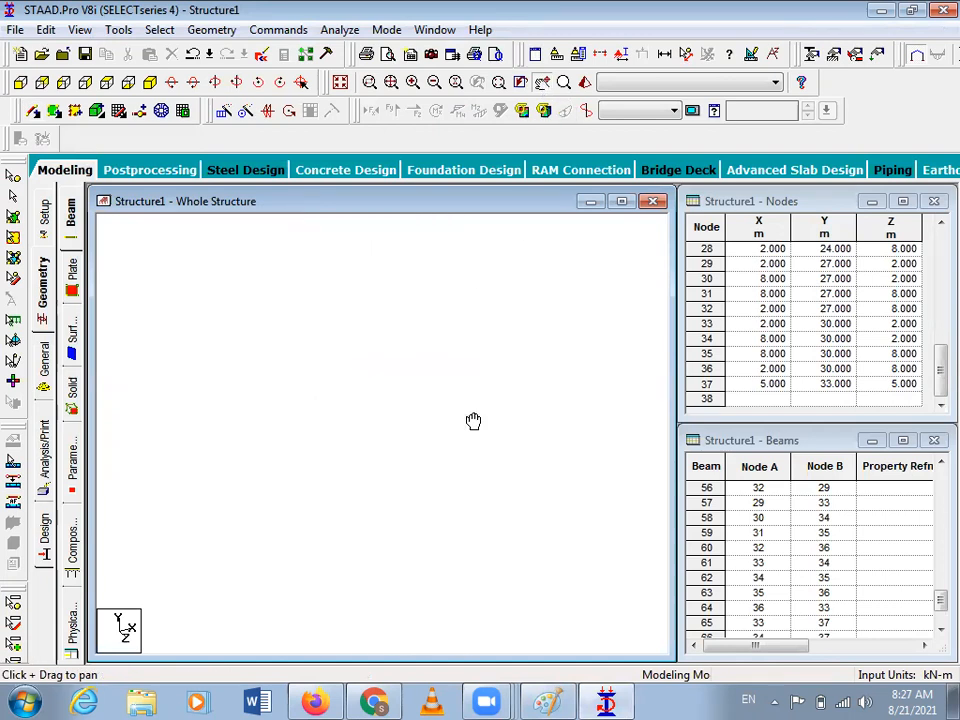
click(414, 84)
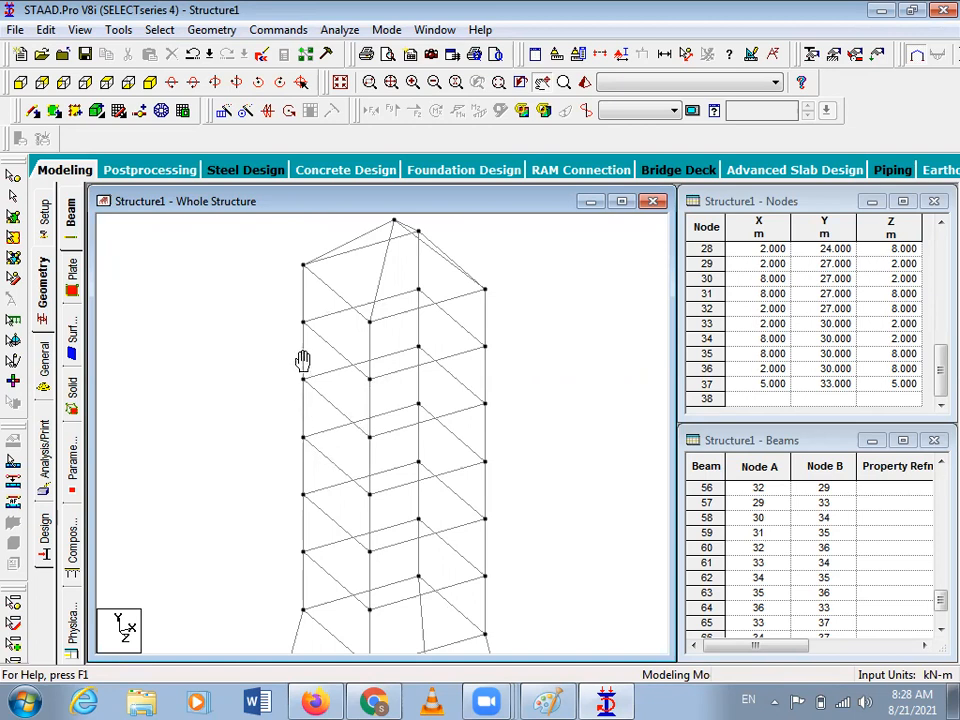
click(566, 699)
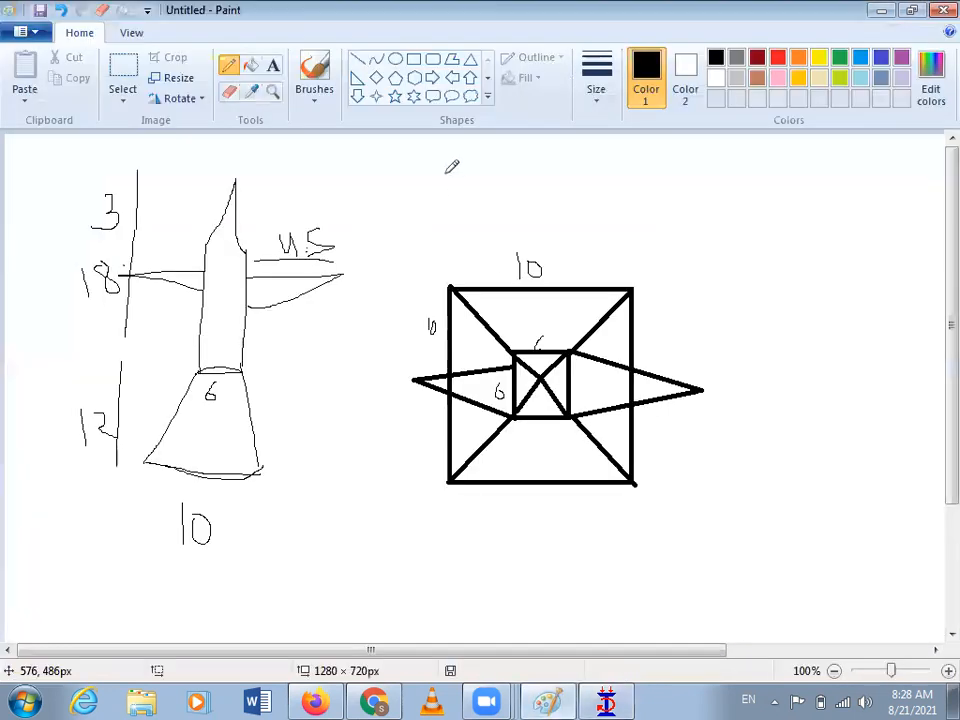
click(415, 63)
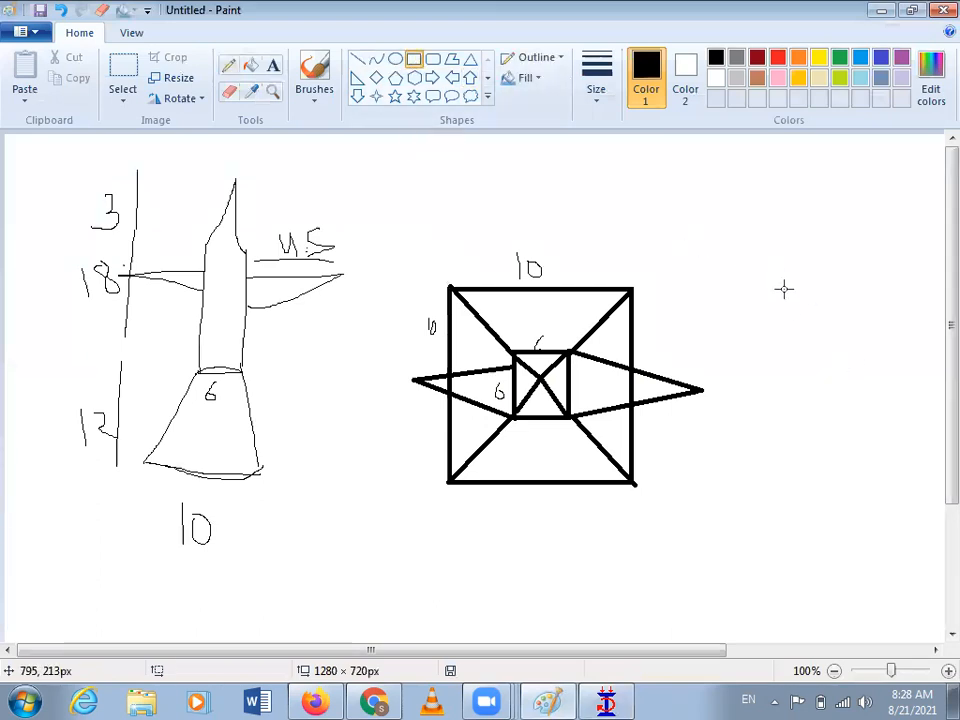
drag(763, 261, 849, 347)
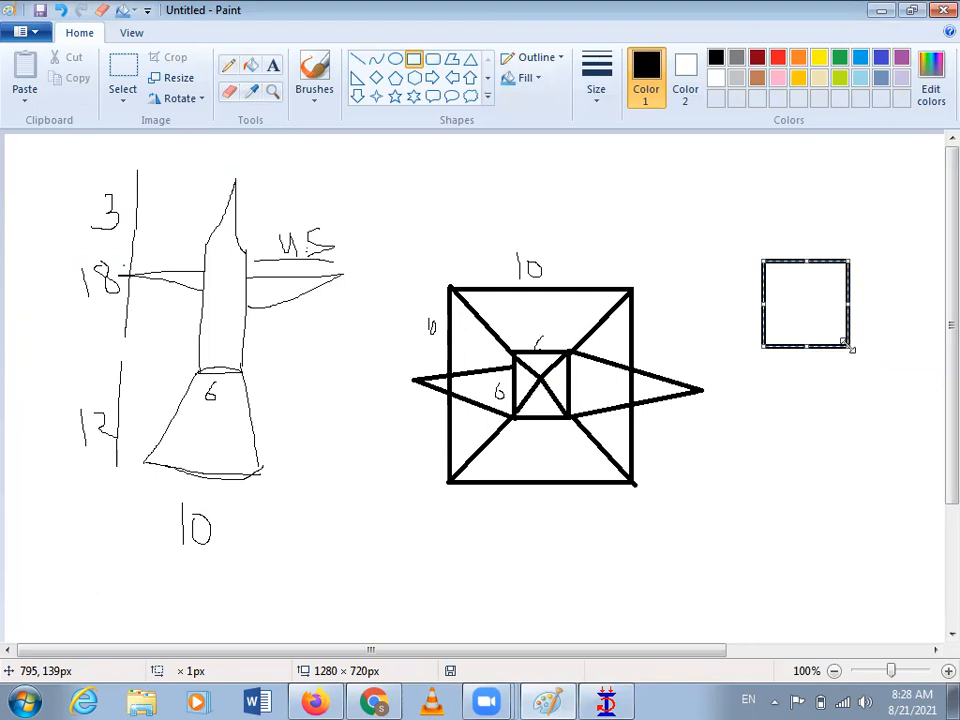
key(ctrl+z)
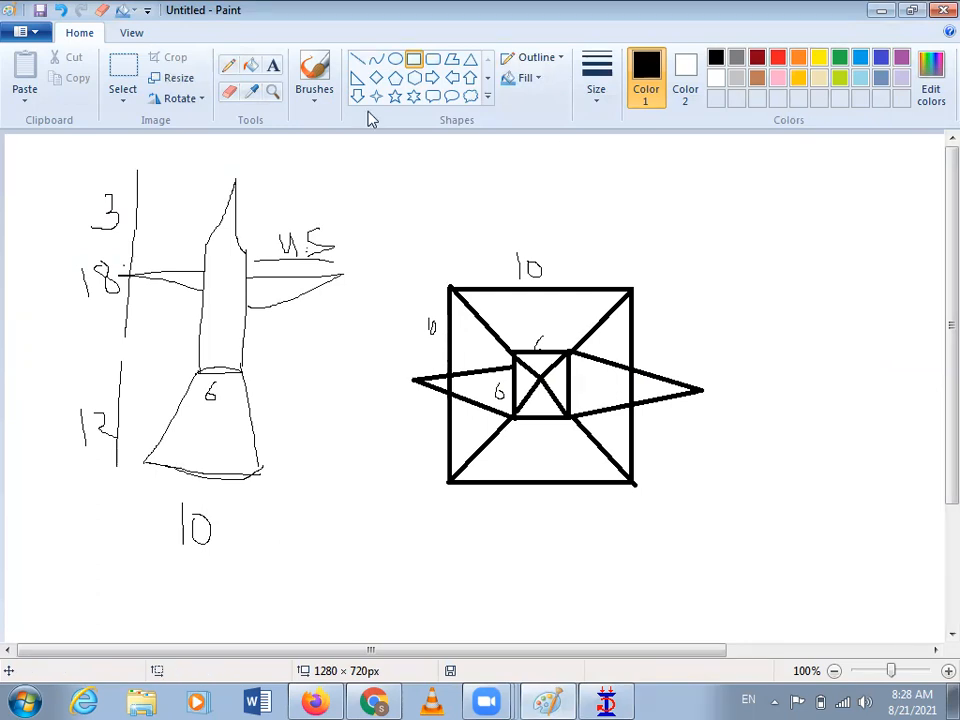
Sketch a freehand perspective of one tower panel beside the plan, joining its four corners to a single cross-arm tip point.
click(228, 65)
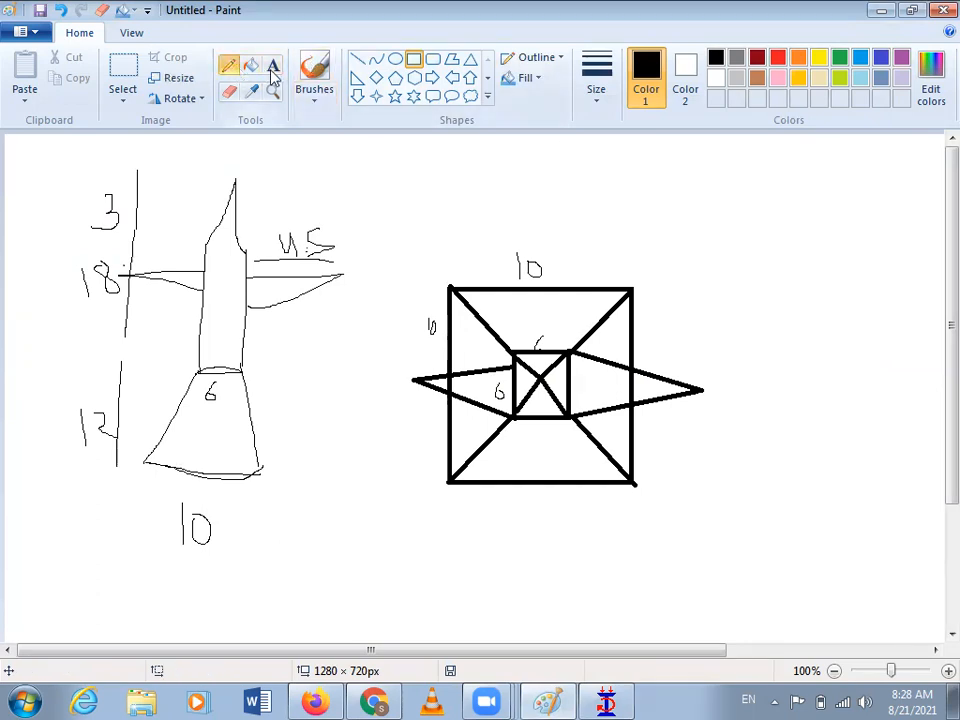
drag(769, 261, 868, 354)
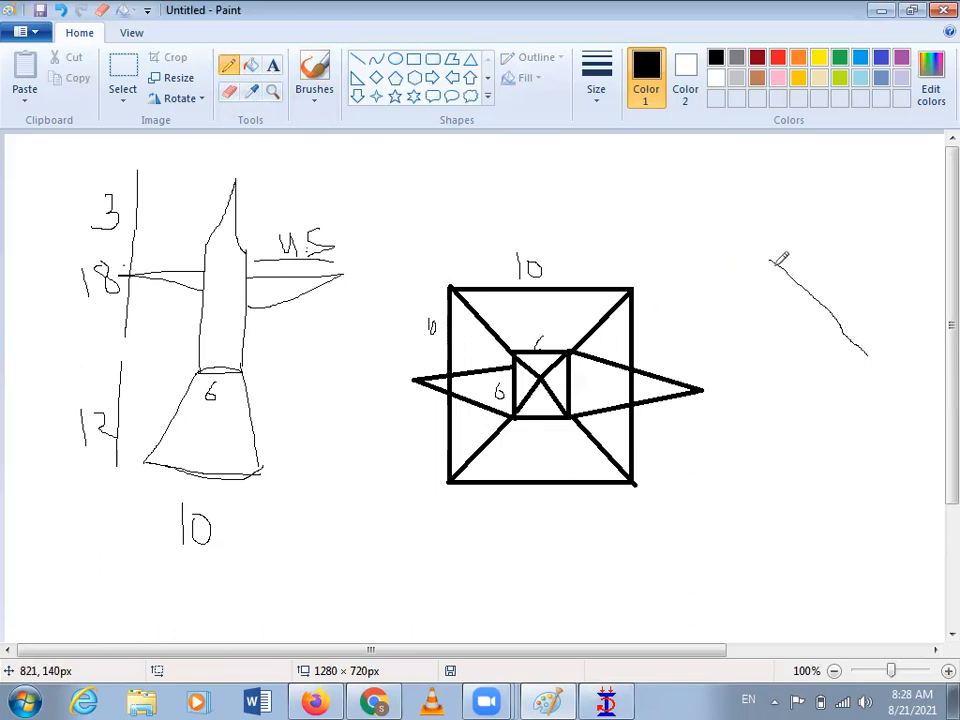
mouse_move(769, 261)
mouse_down()
mouse_move(747, 316)
mouse_move(861, 392)
mouse_move(862, 404)
mouse_up()
drag(867, 350, 861, 396)
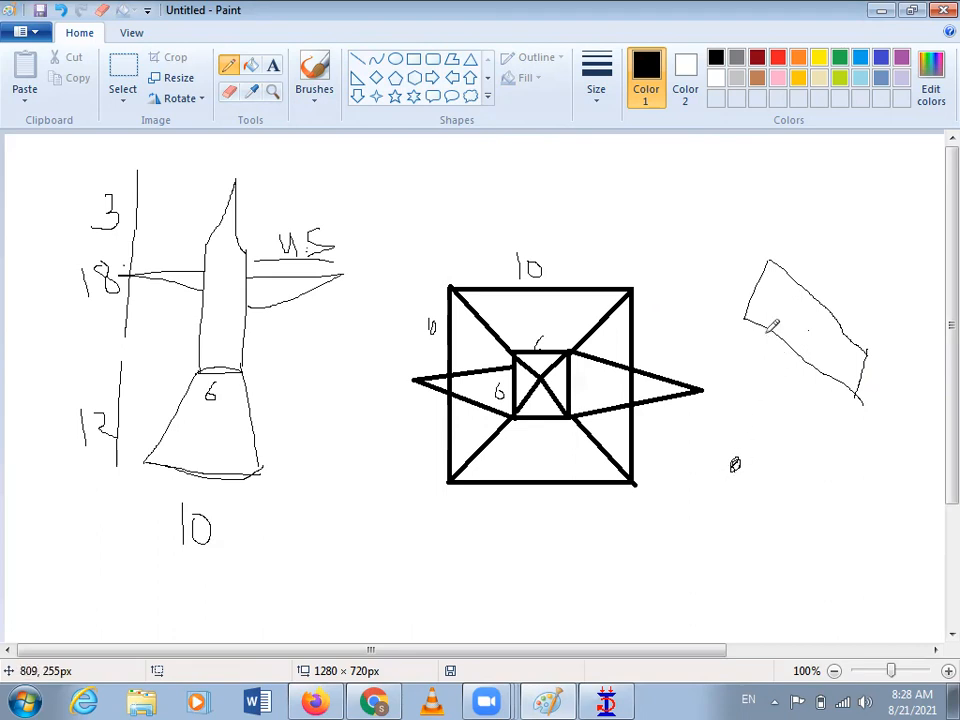
drag(771, 262, 738, 464)
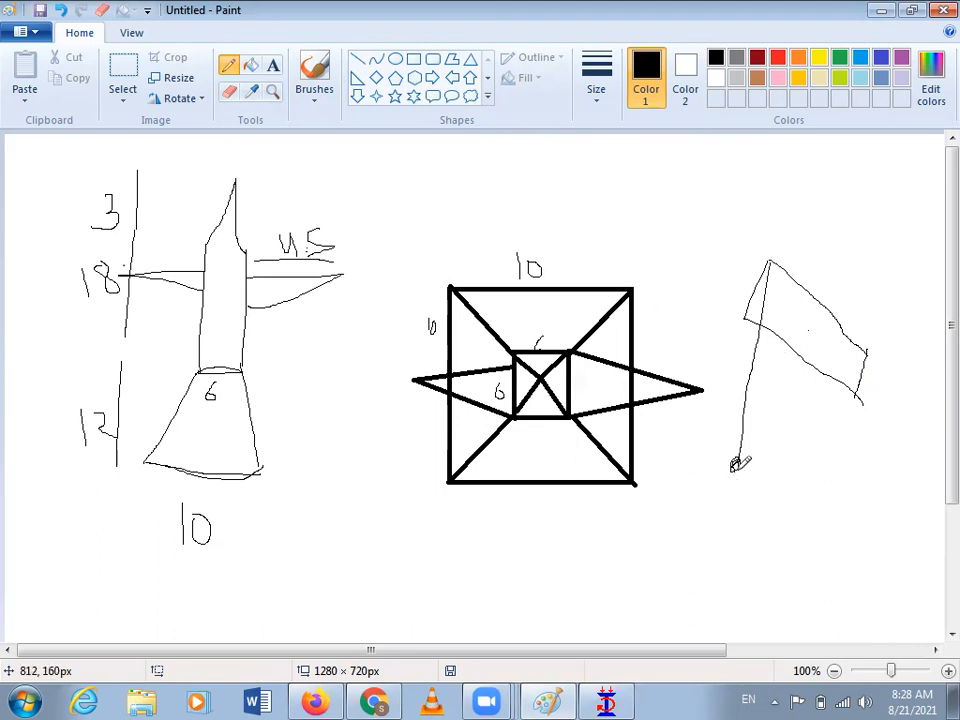
drag(745, 334, 741, 442)
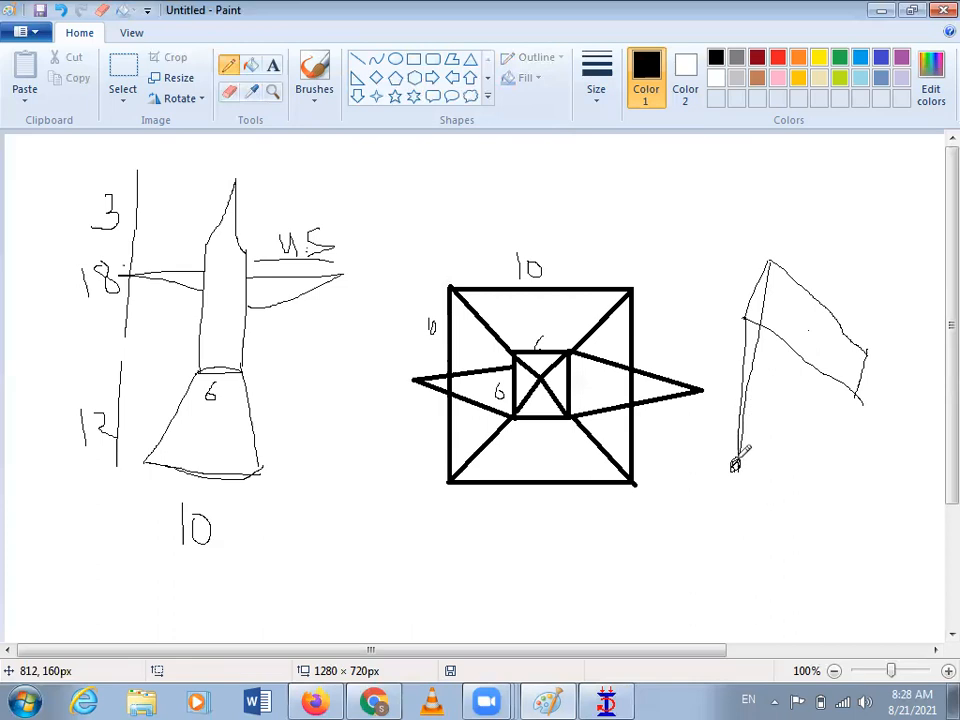
drag(867, 347, 735, 462)
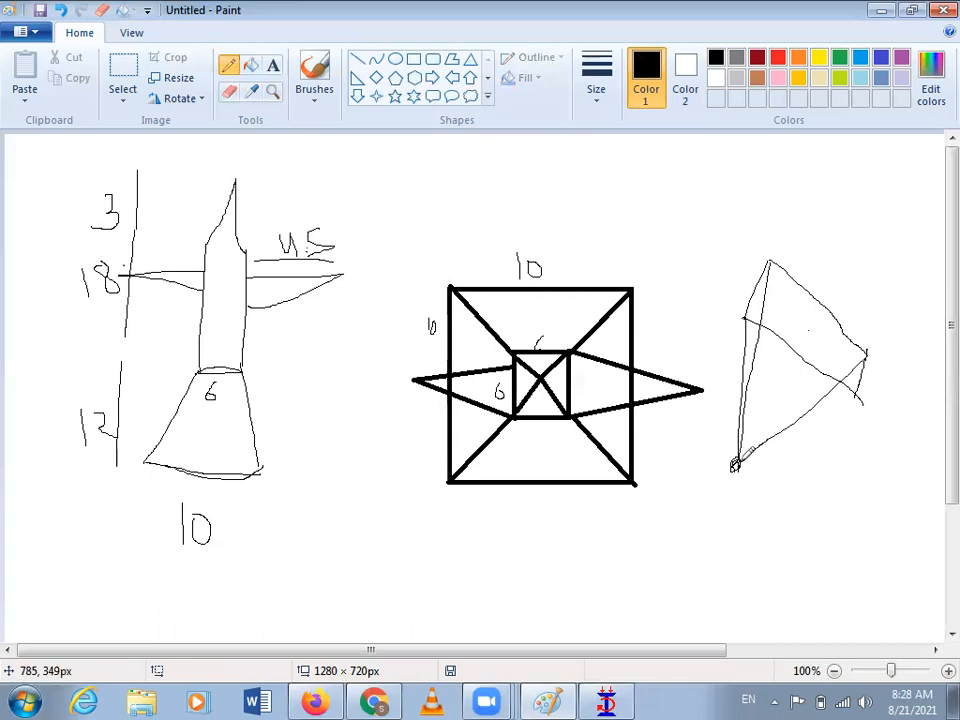
drag(860, 403, 733, 466)
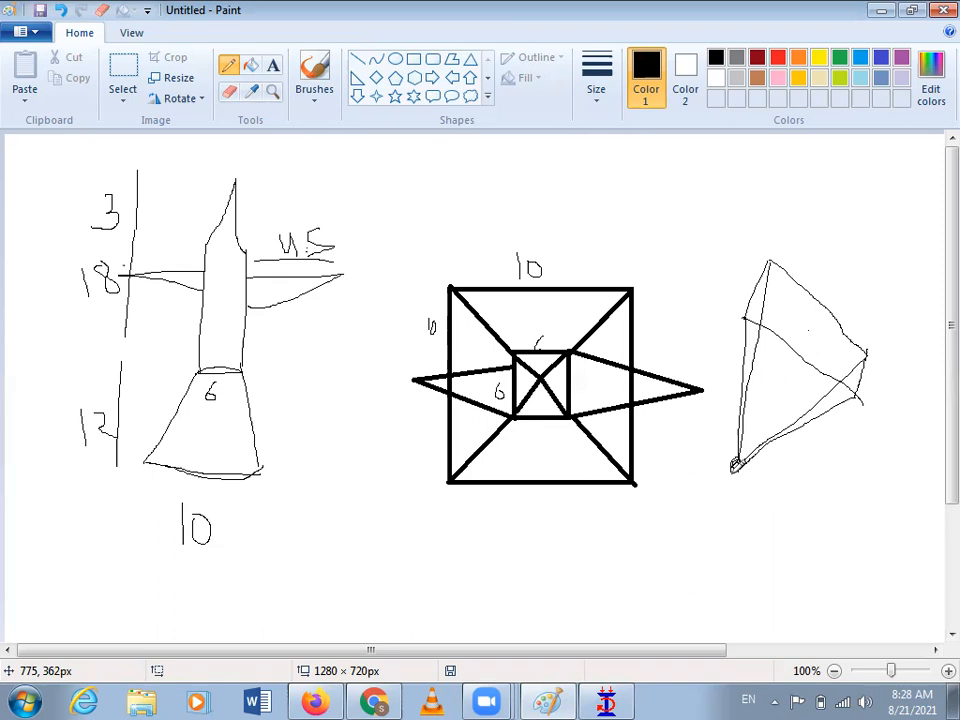
Switch to STAAD.Pro and translationally repeat the corner node at X 2, Y 27, Z 2 m once by 3 m along Z.
click(607, 703)
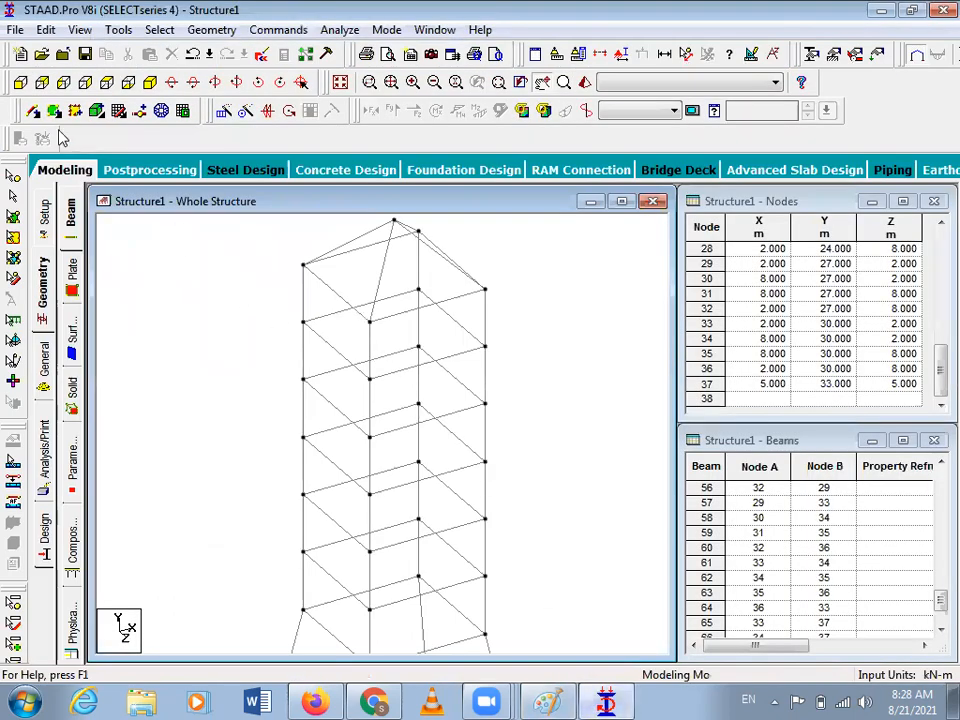
click(12, 176)
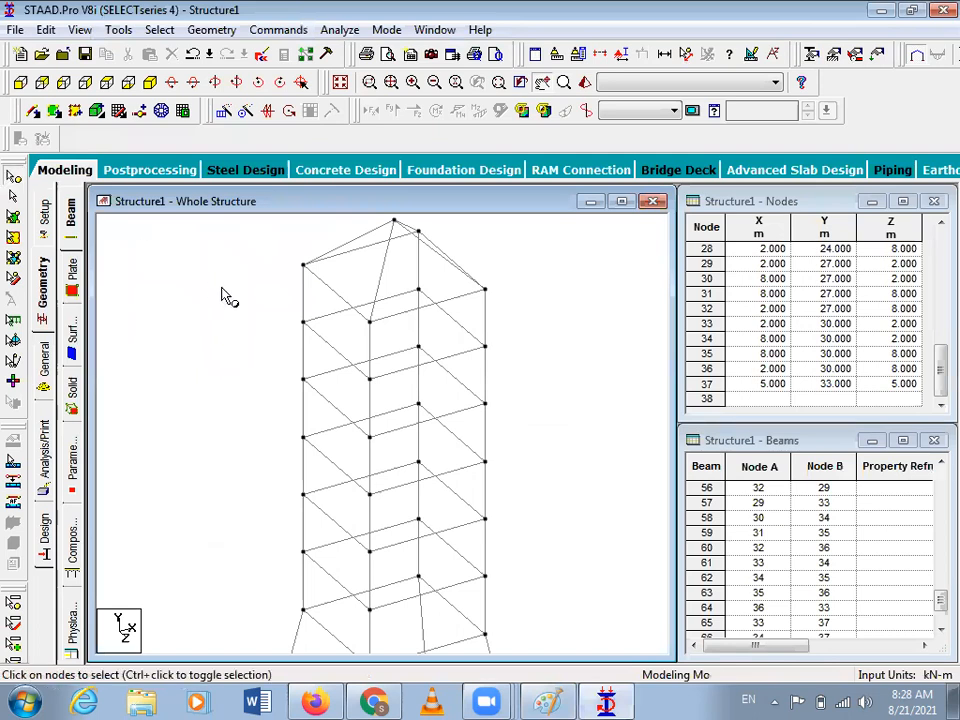
click(304, 323)
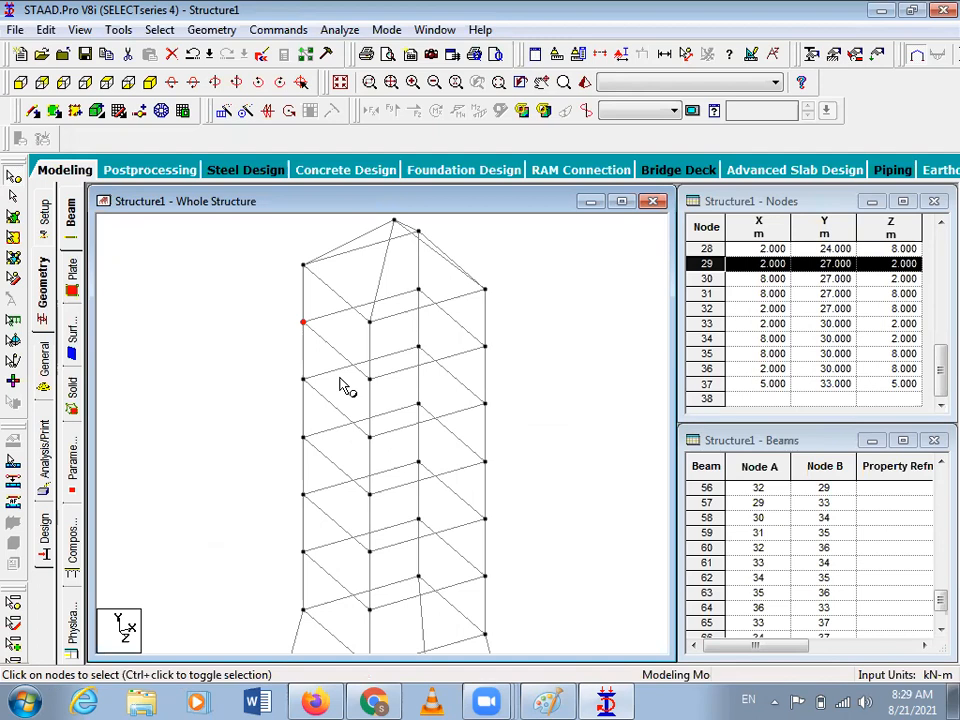
click(221, 111)
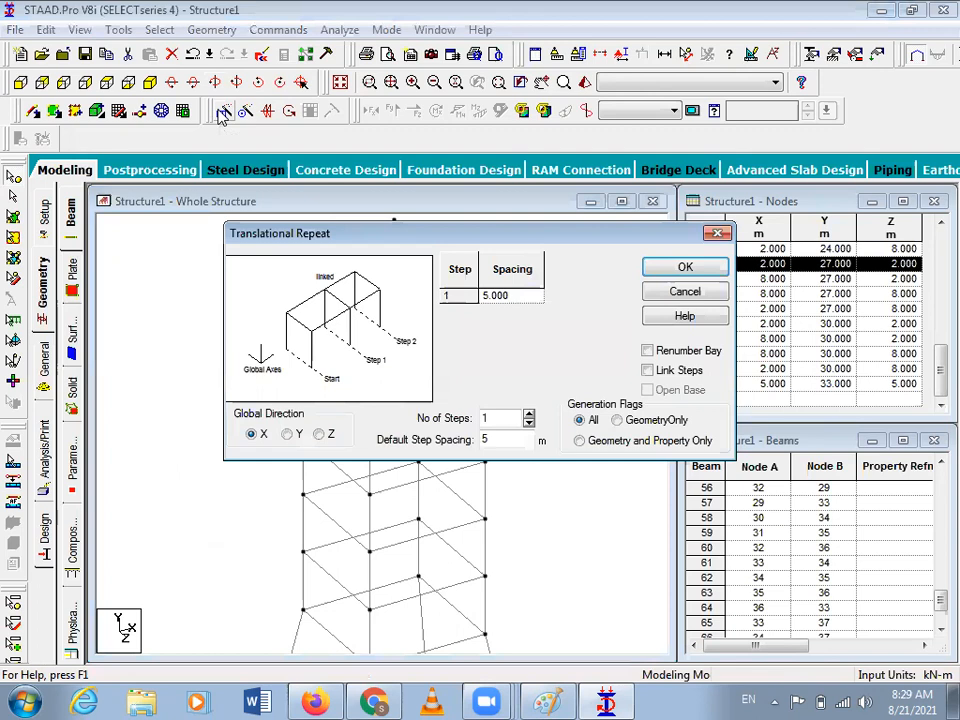
click(318, 436)
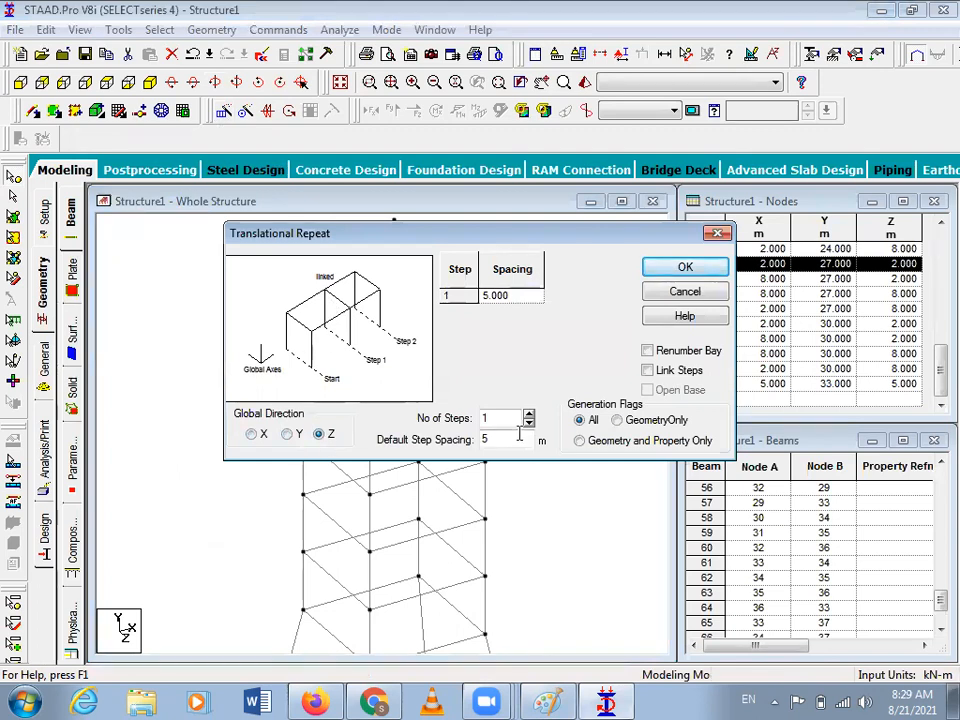
drag(515, 438, 414, 449)
text(3)
click(669, 266)
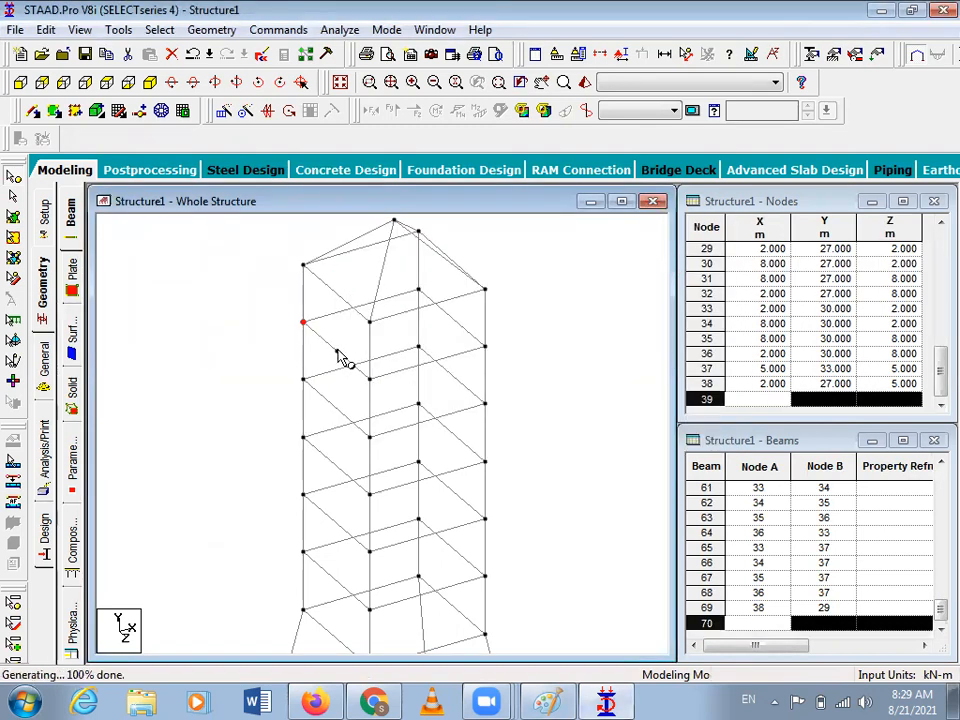
Translationally repeat the new mid-side node at Y 27 m once by -1.5 m along Y.
click(337, 352)
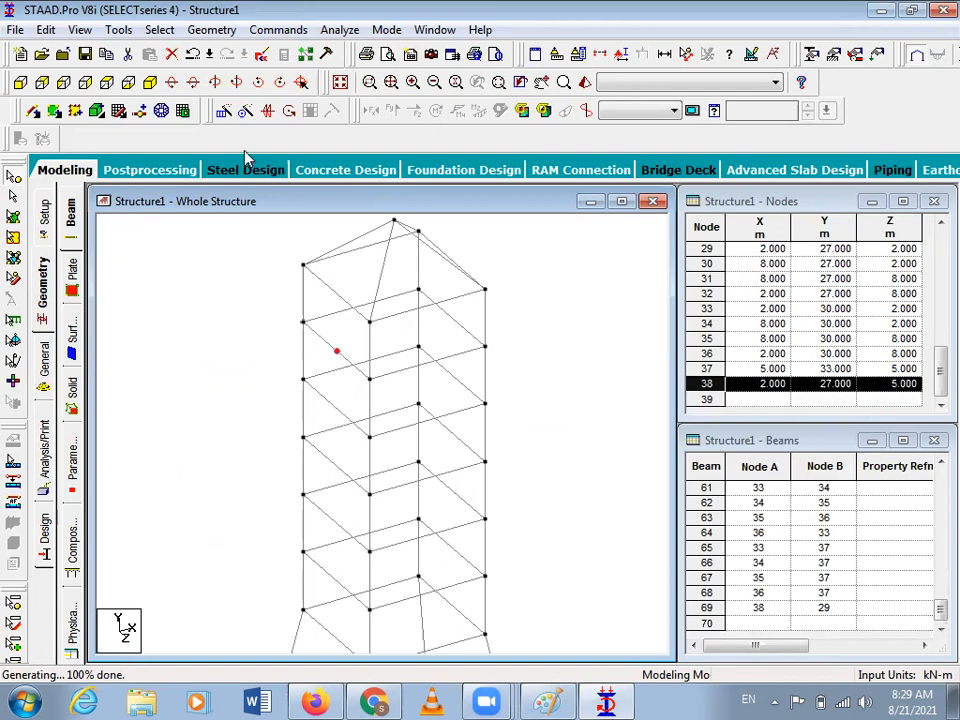
click(223, 110)
click(287, 433)
drag(506, 439, 406, 443)
text(p)
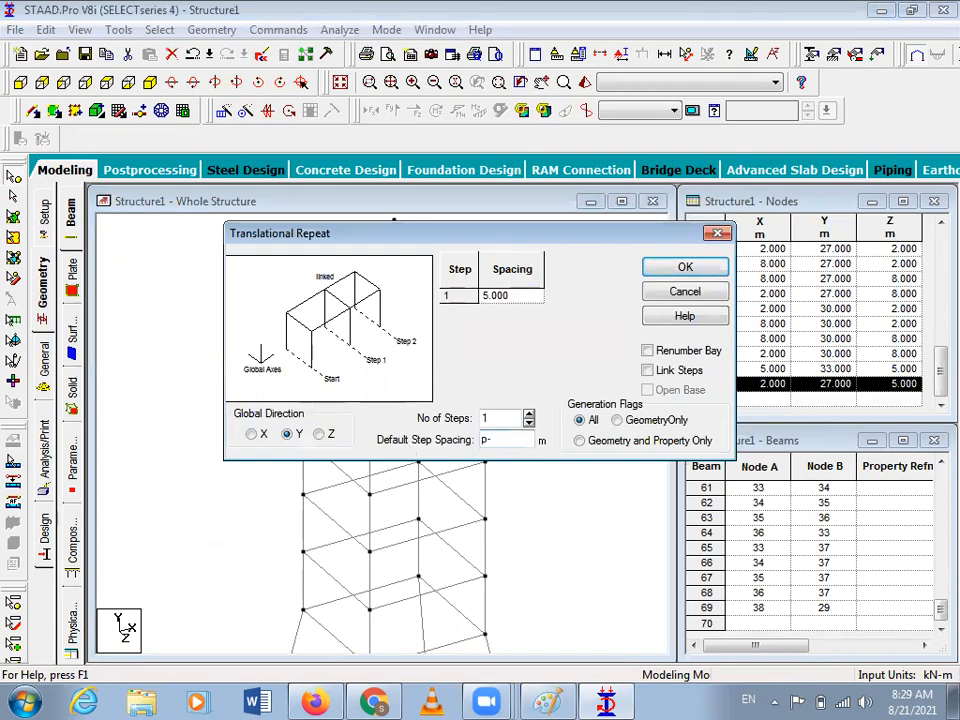
text(-)
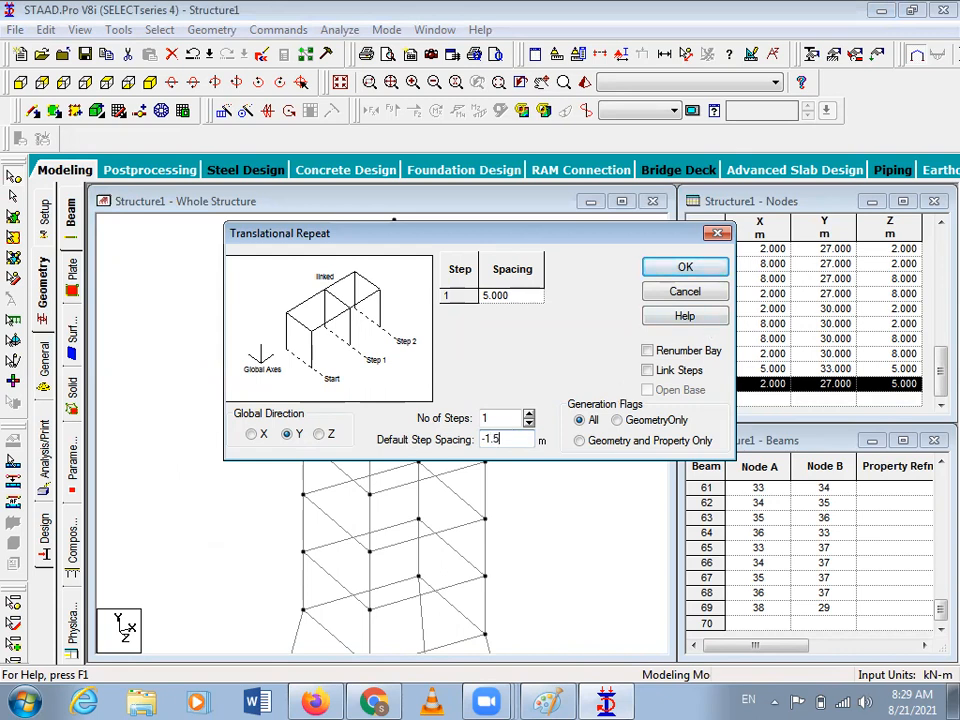
click(686, 268)
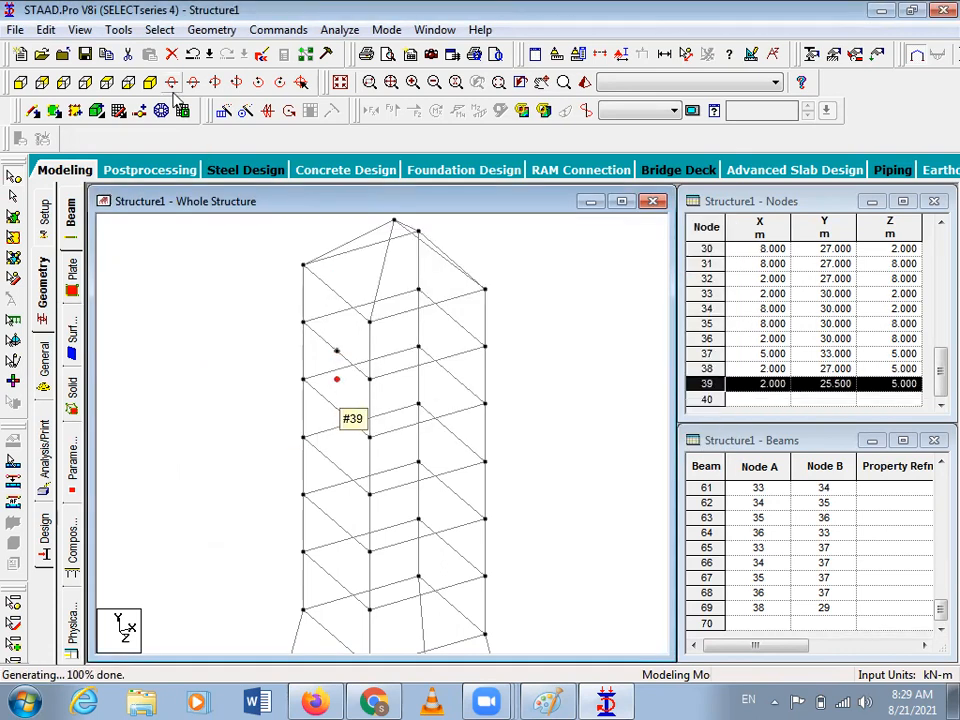
Repeat the panel-centre node by -4.5 m along X to create the cross-arm tip, and delete the panel-centre node.
click(223, 112)
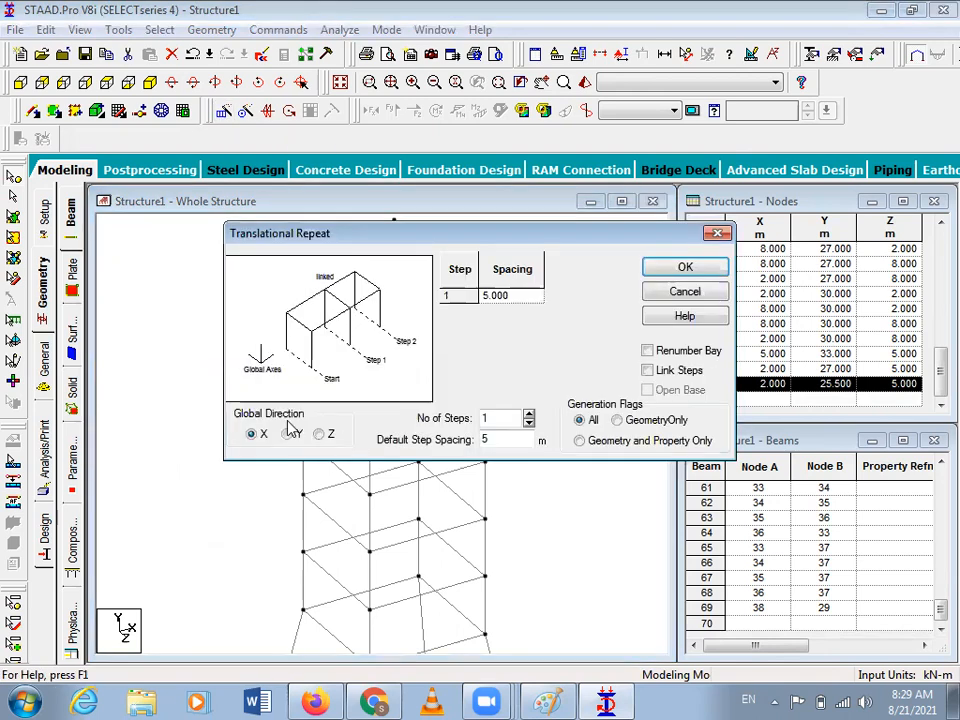
drag(505, 440, 398, 432)
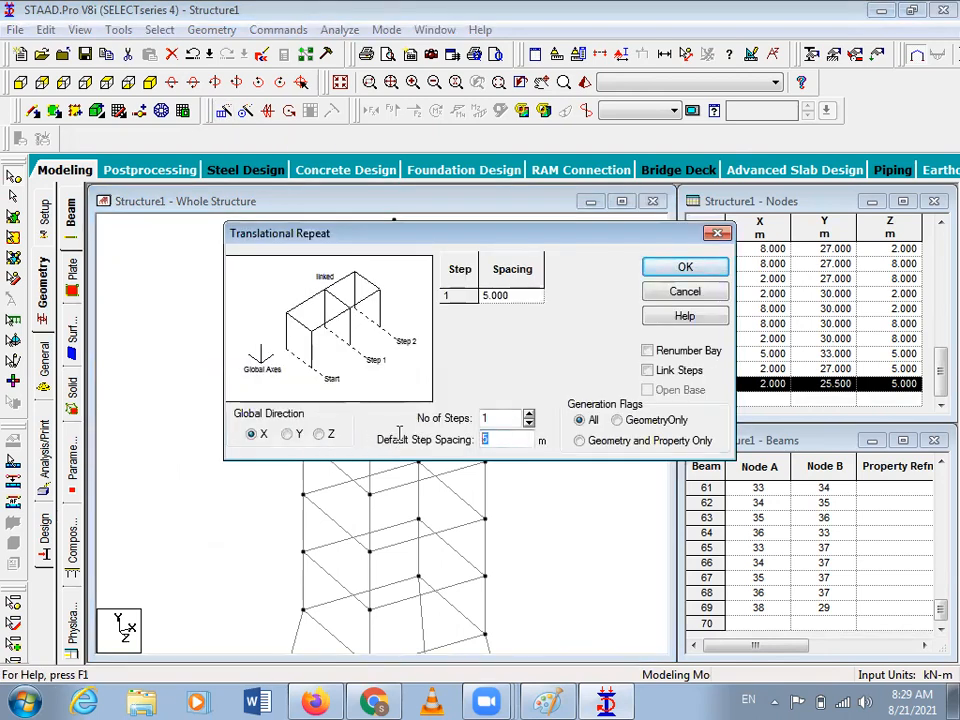
key(BackSpace)
text(-4.5)
click(662, 267)
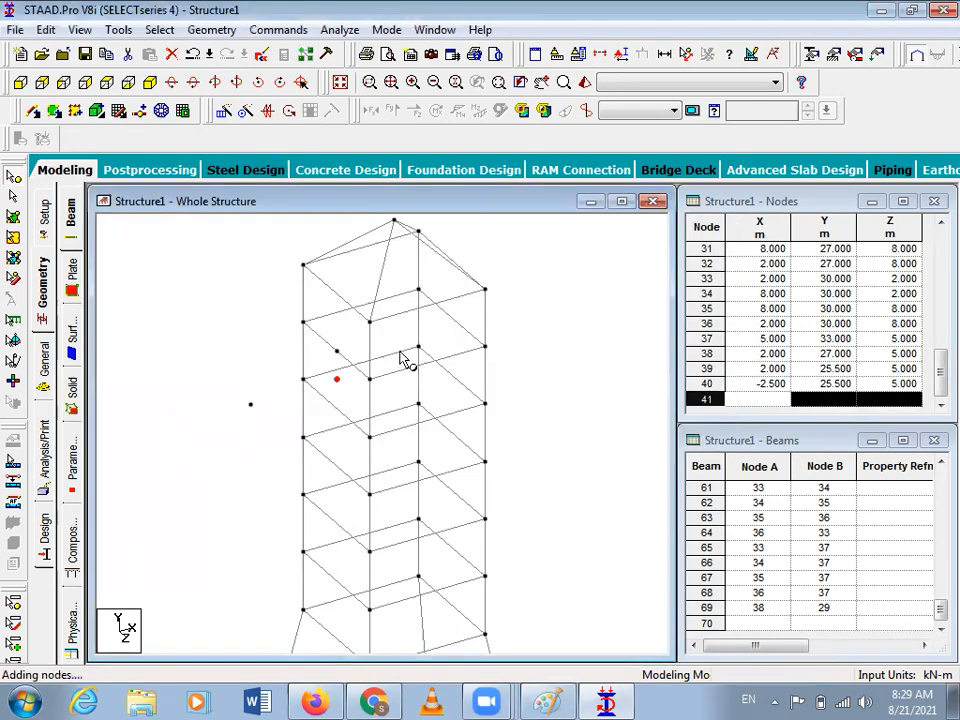
key(Delete)
key(Return)
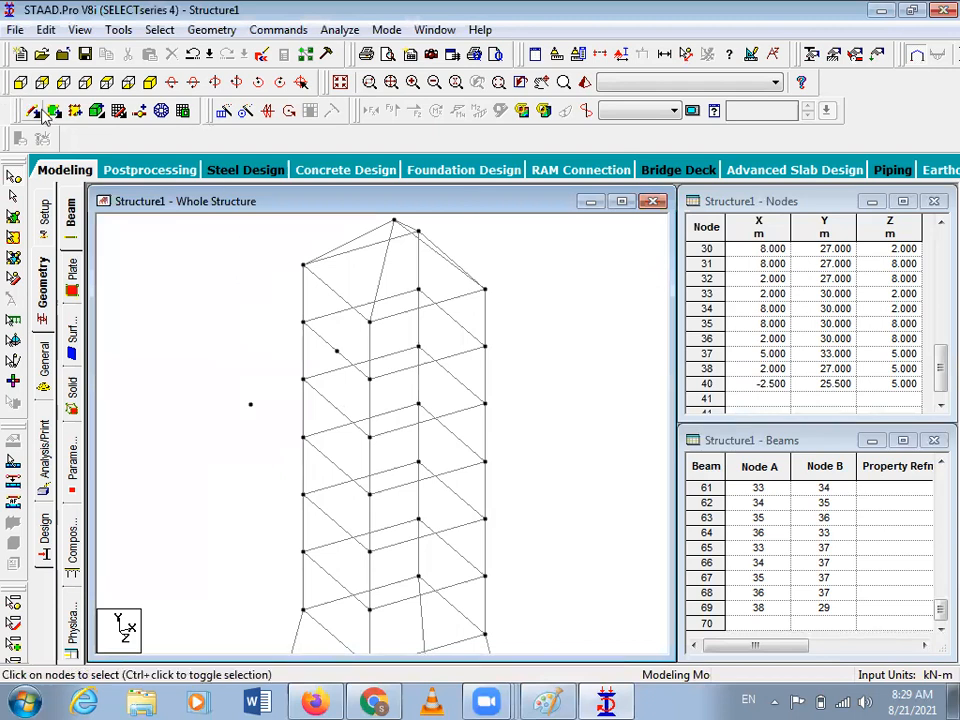
key(Return)
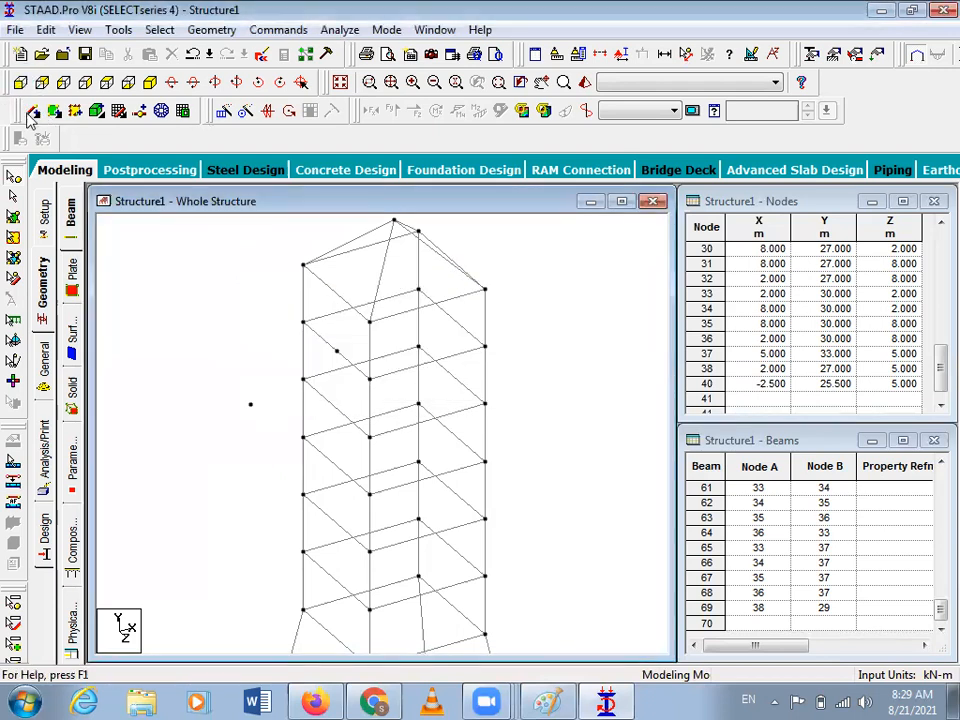
Add four beams joining the cross-arm tip node to the tower face's corner nodes at Y 27 and Y 24 m.
click(31, 112)
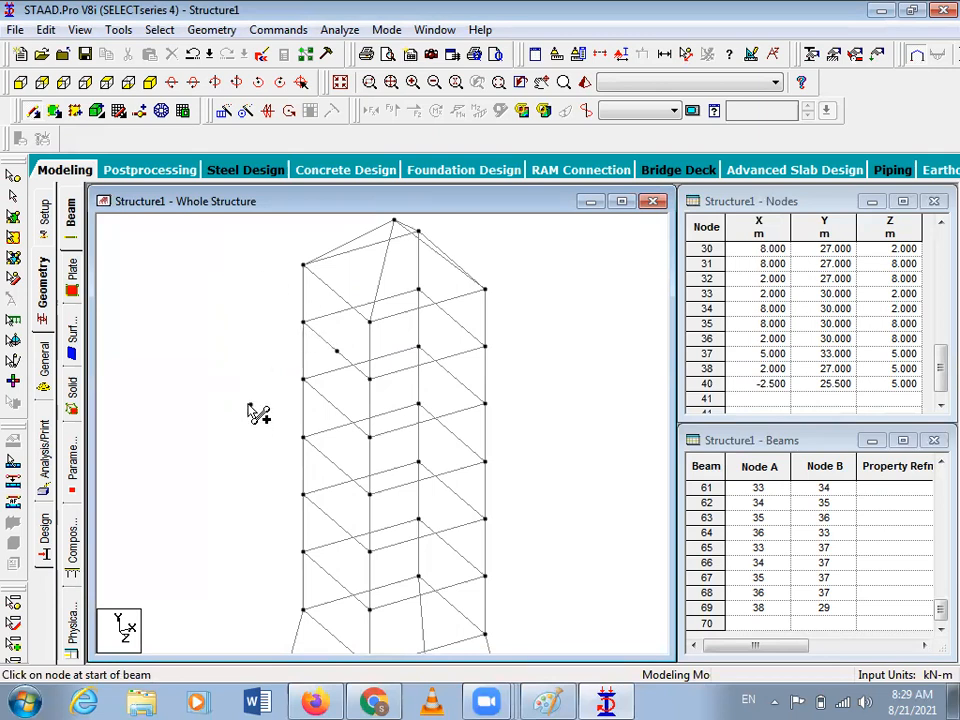
click(250, 405)
click(302, 323)
click(302, 380)
click(250, 405)
click(369, 380)
click(251, 404)
click(370, 438)
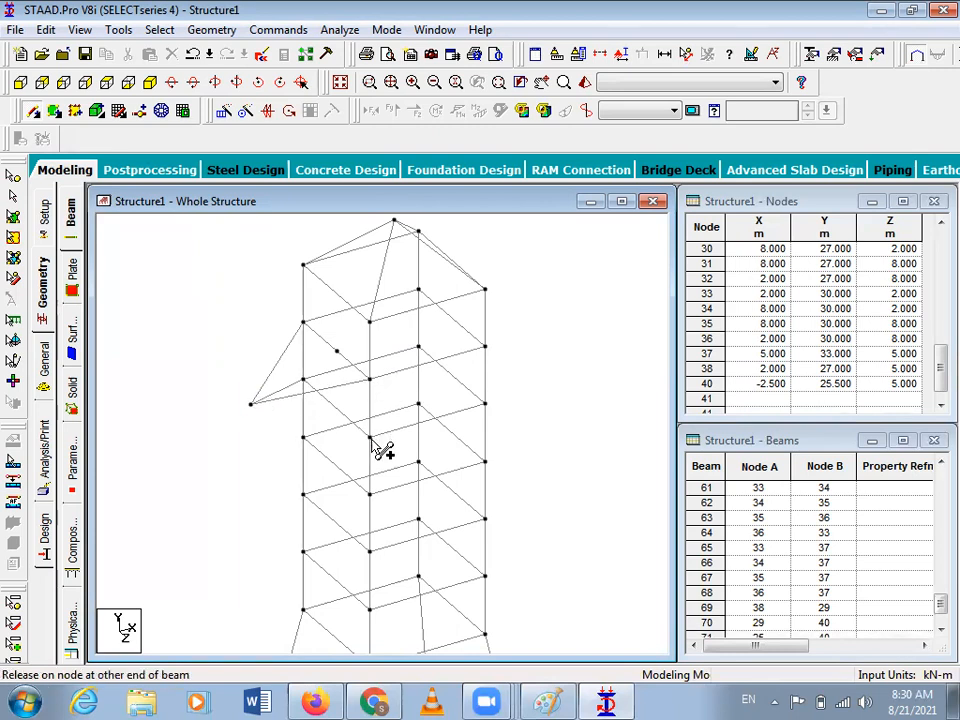
click(251, 404)
Rotate the tower about its vertical axis to examine the new cross-arm from several sides.
key(Left)
key(Left)
key(Left)
key(Left)
key(Left)
key(Left)
key(Left)
key(Left)
key(Left)
key(Left)
key(Left)
key(Left)
key(Left)
key(Left)
key(Left)
key(Left)
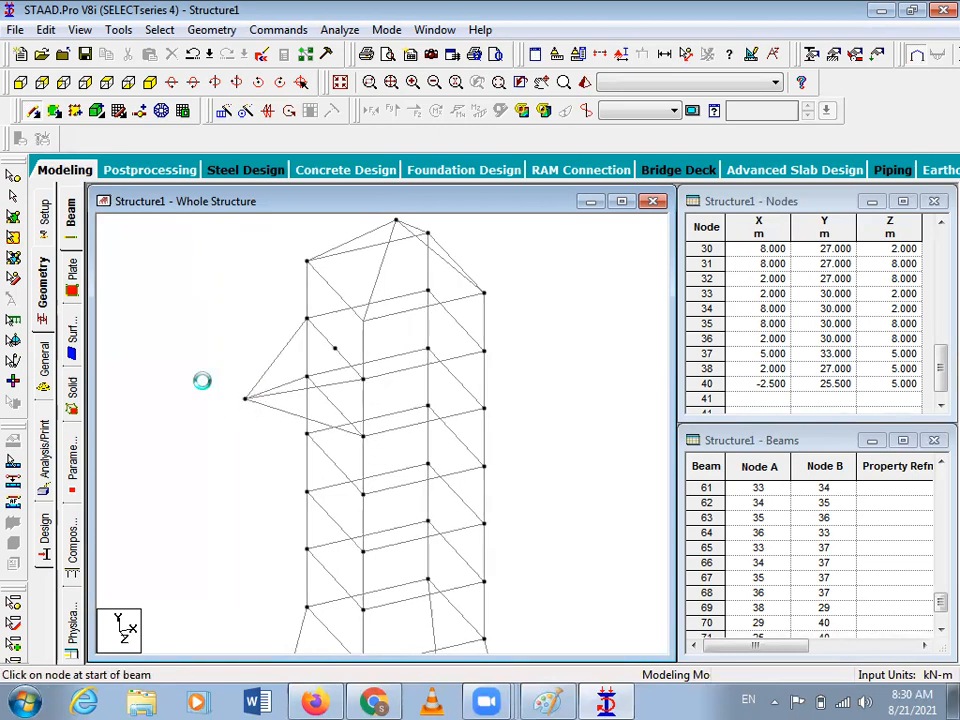
key(Right)
key(Right)
key(Right)
key(Right)
key(Right)
key(Right)
key(Right)
key(Right)
key(Right)
key(Right)
key(Right)
key(Right)
key(Right)
key(Right)
key(Right)
key(Right)
key(Right)
key(Right)
key(Right)
key(Right)
key(Right)
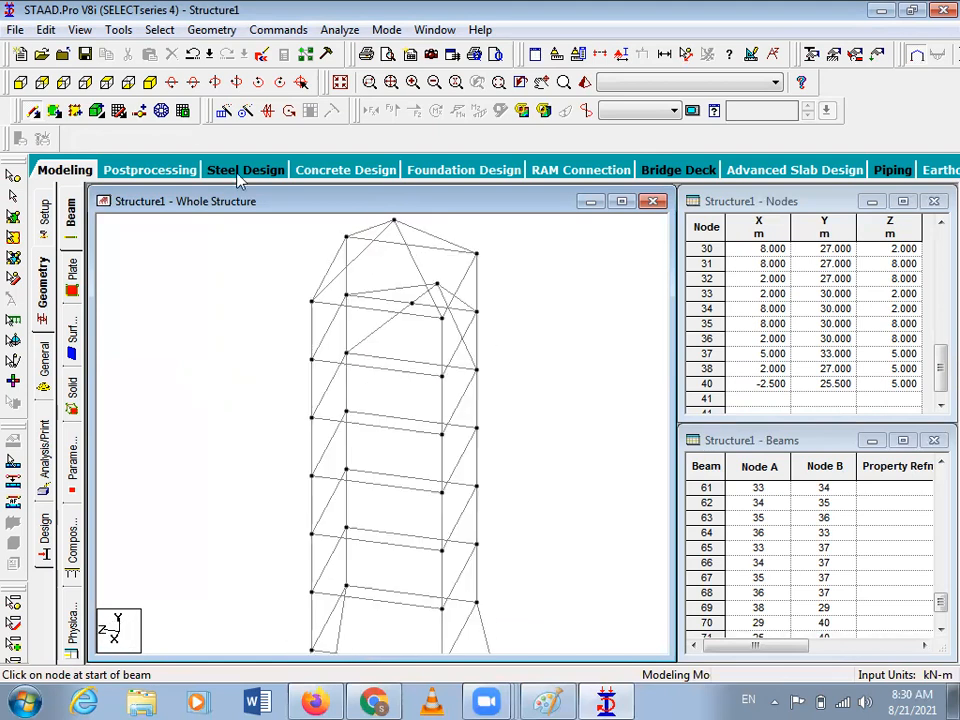
Mirror the four cross-arm beams as a copy about the Y-Z plane through the peak node, at X 5 m.
click(227, 111)
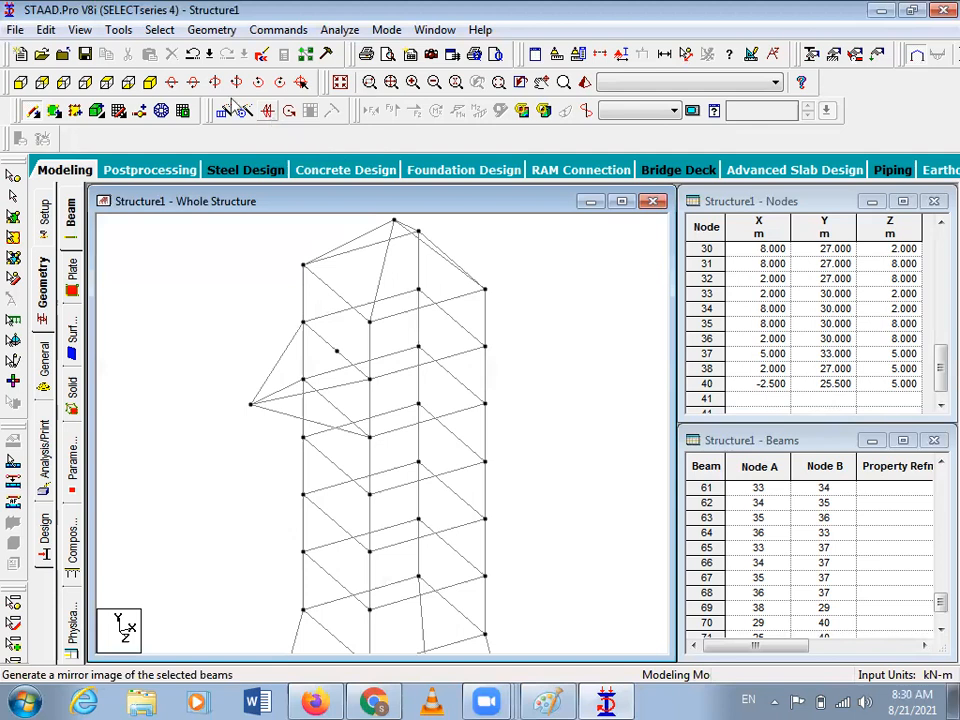
click(26, 84)
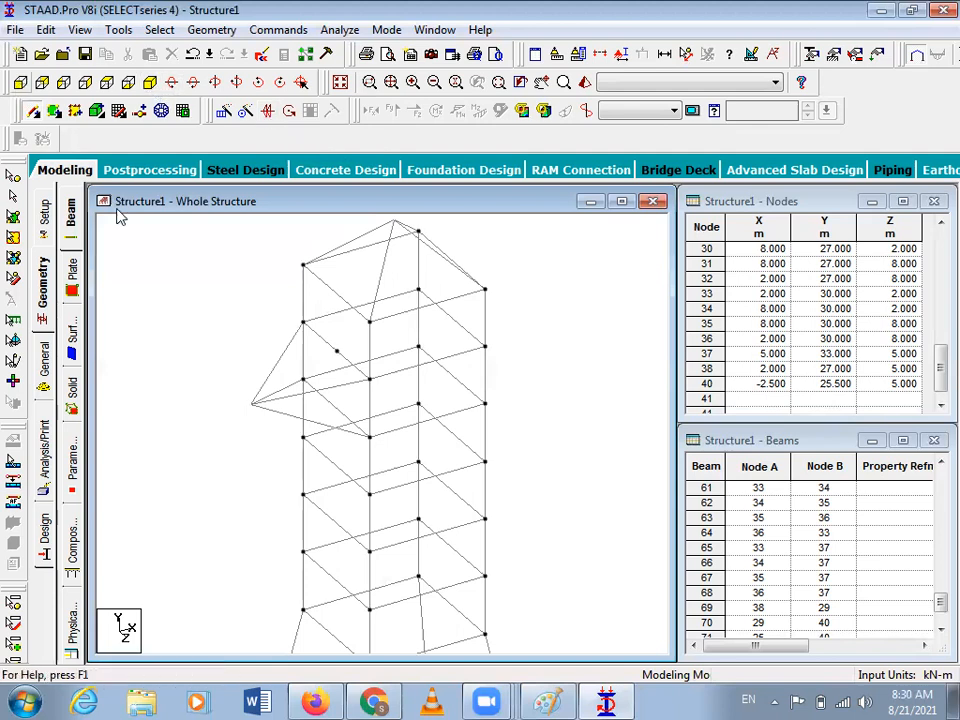
key(Escape)
drag(242, 309, 344, 469)
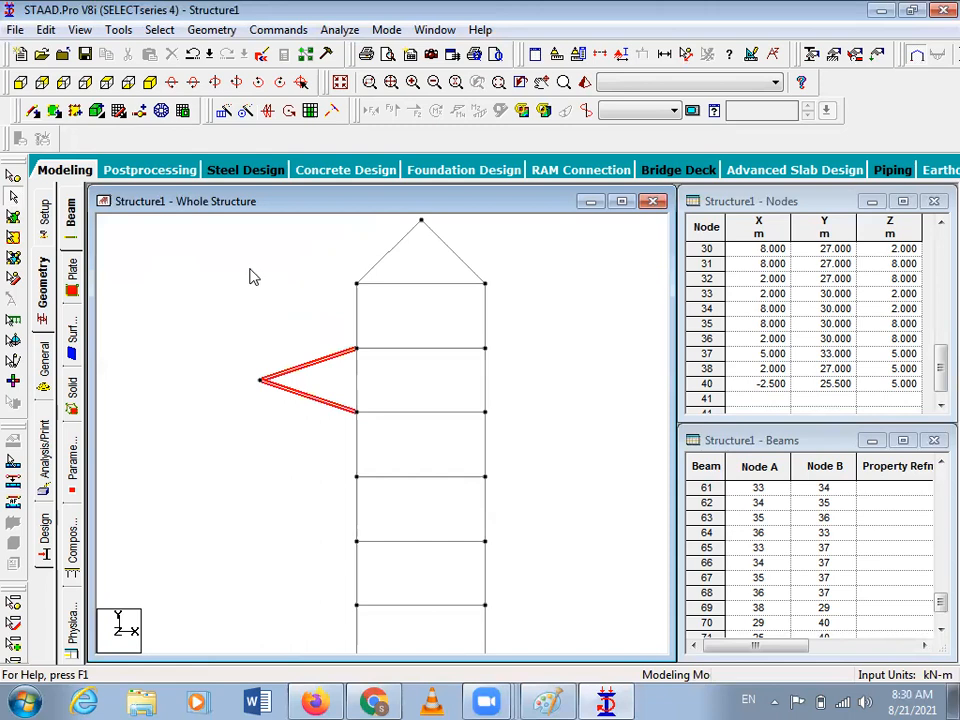
click(150, 82)
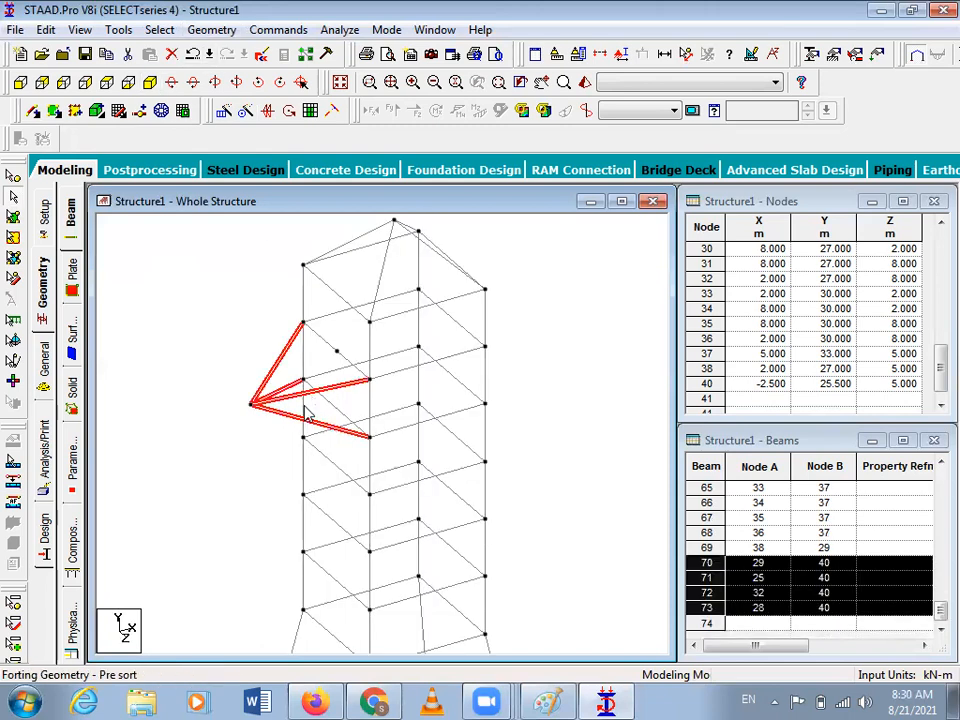
click(18, 82)
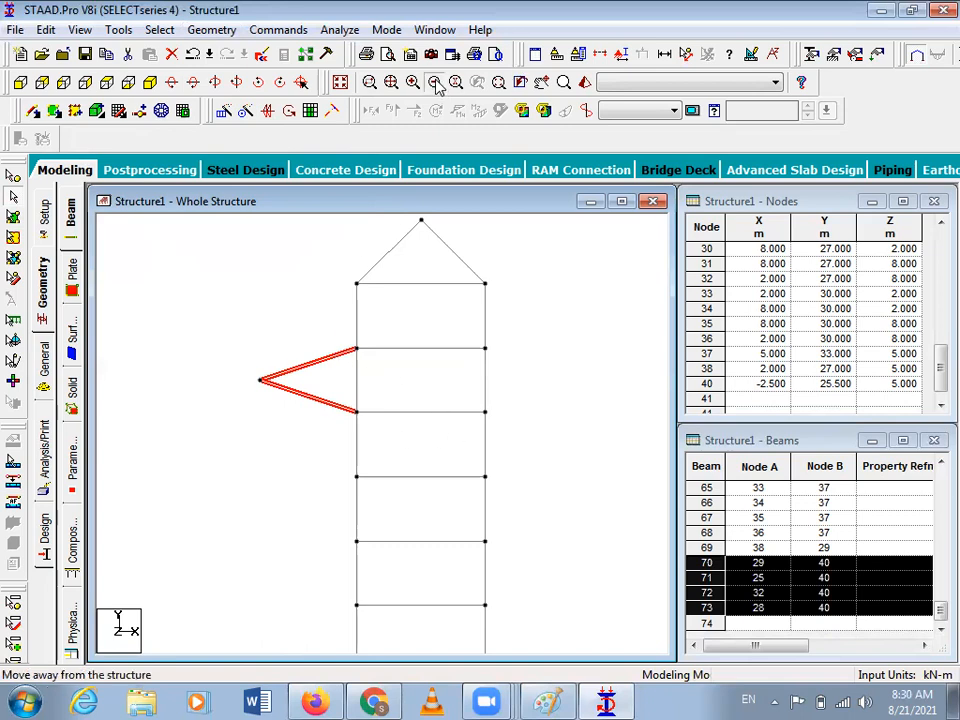
click(436, 86)
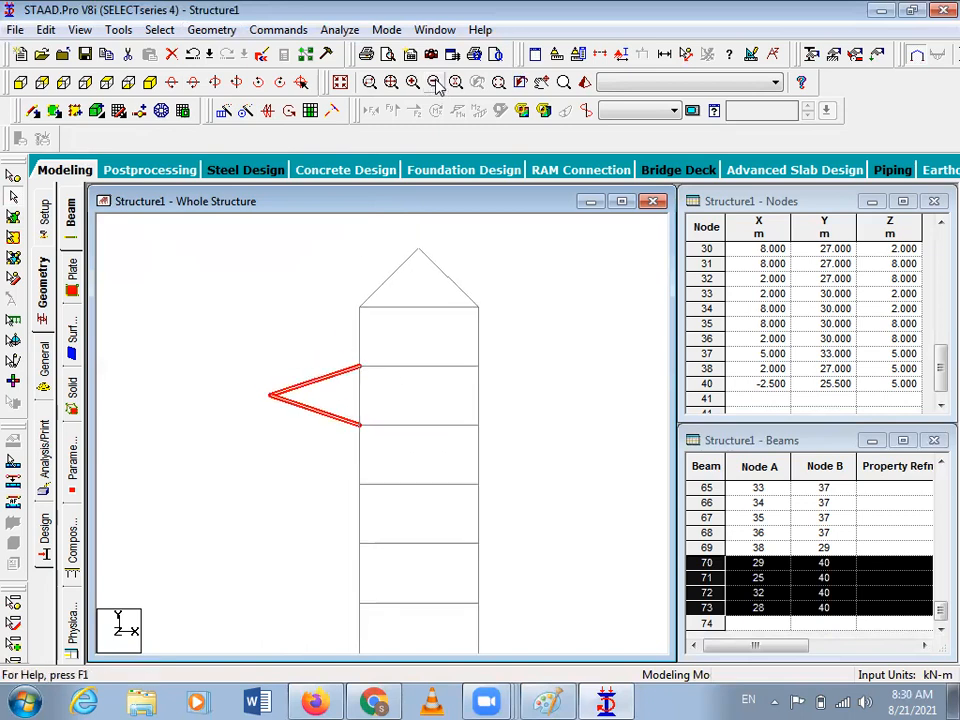
click(267, 113)
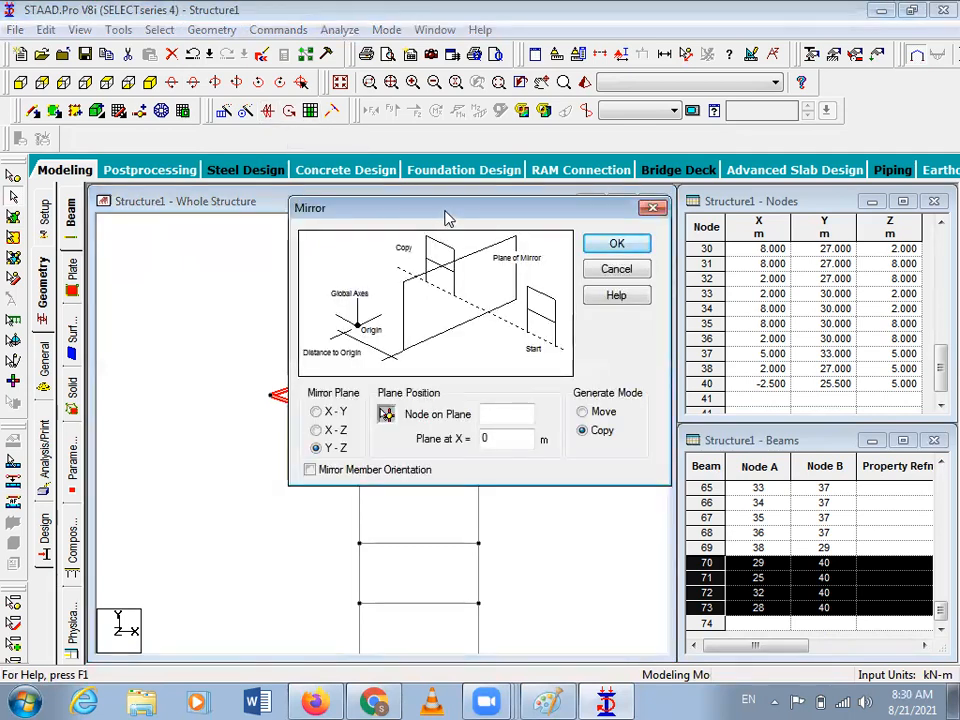
drag(448, 218, 694, 9)
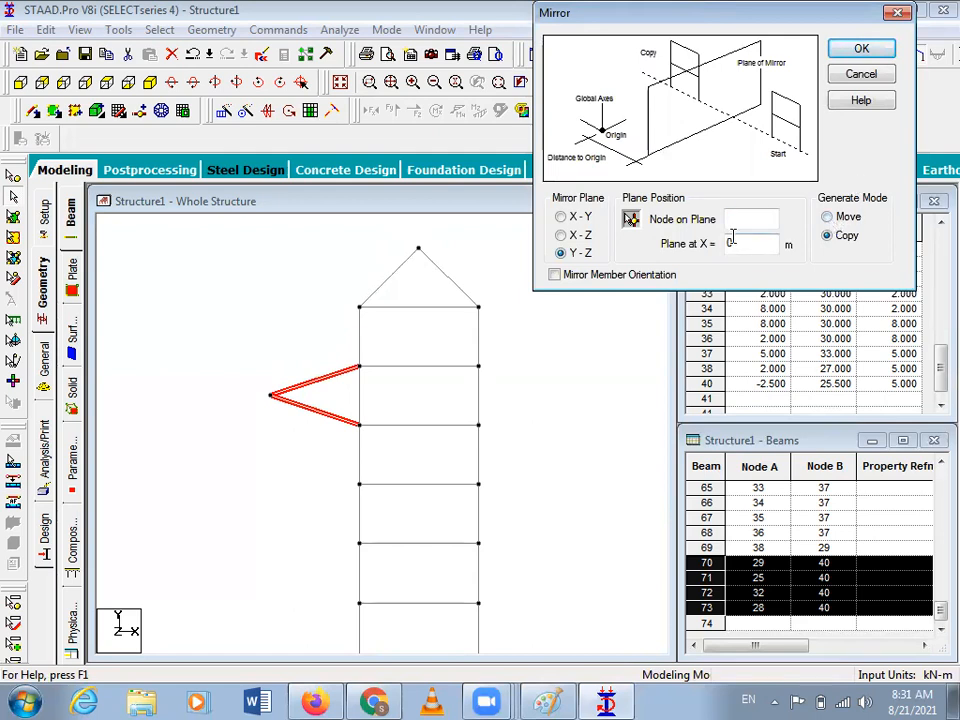
click(630, 219)
click(630, 218)
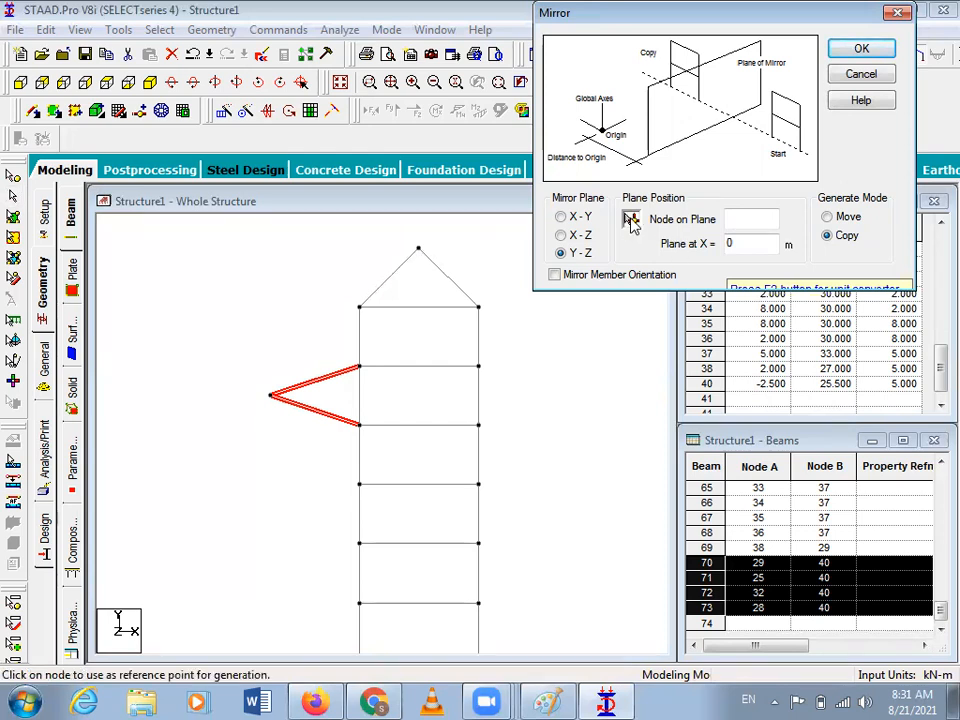
click(418, 250)
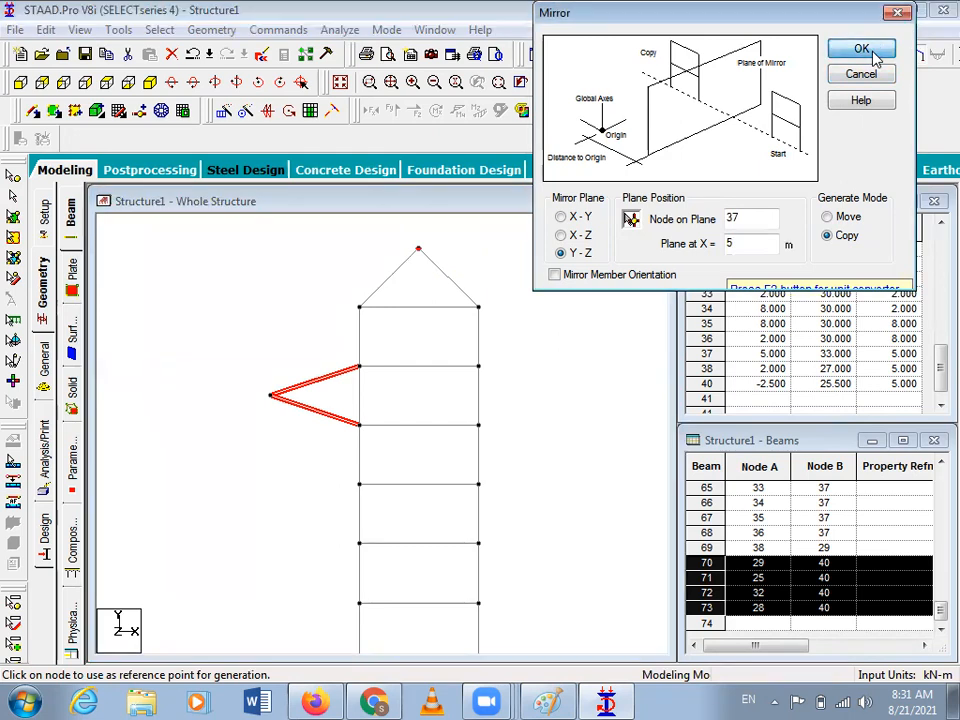
click(862, 50)
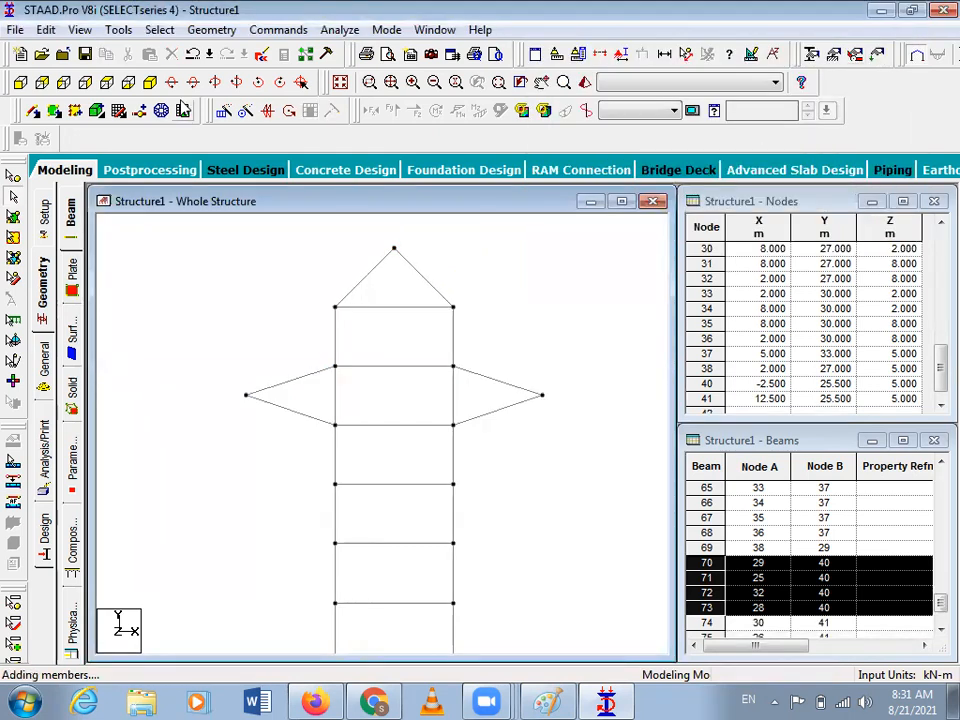
Examine both cross-arms and the tower's tapered base in the isometric view.
click(130, 82)
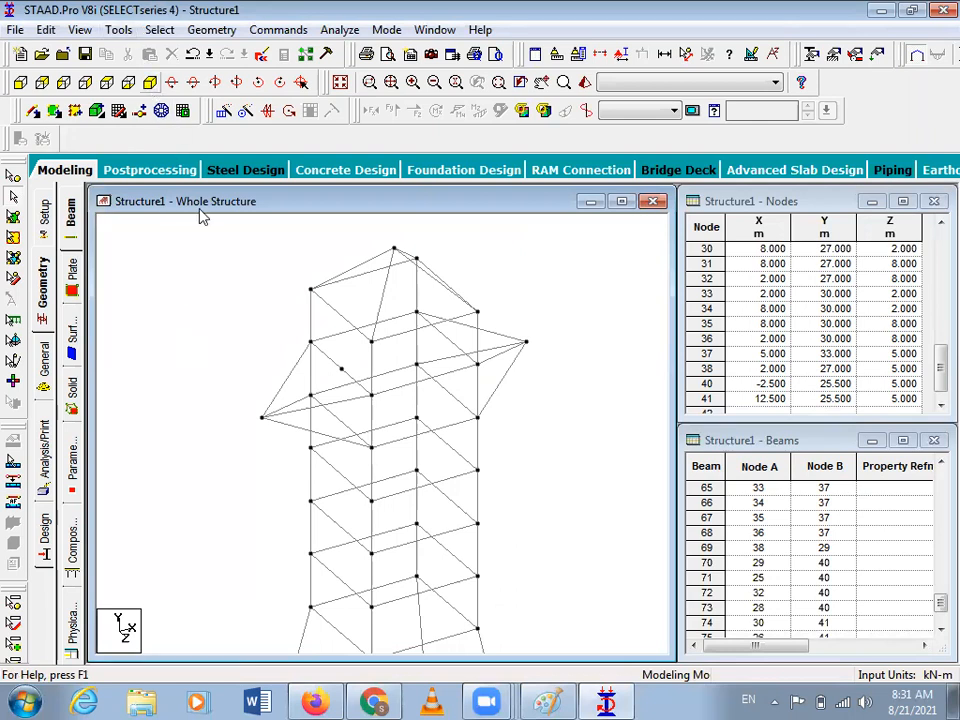
click(436, 84)
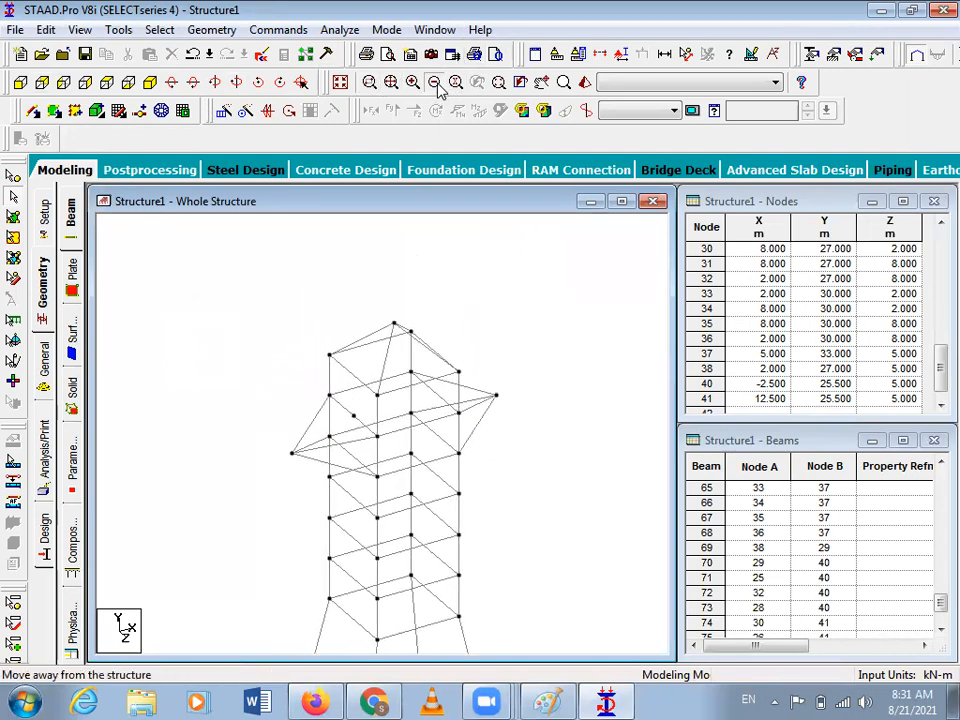
click(559, 85)
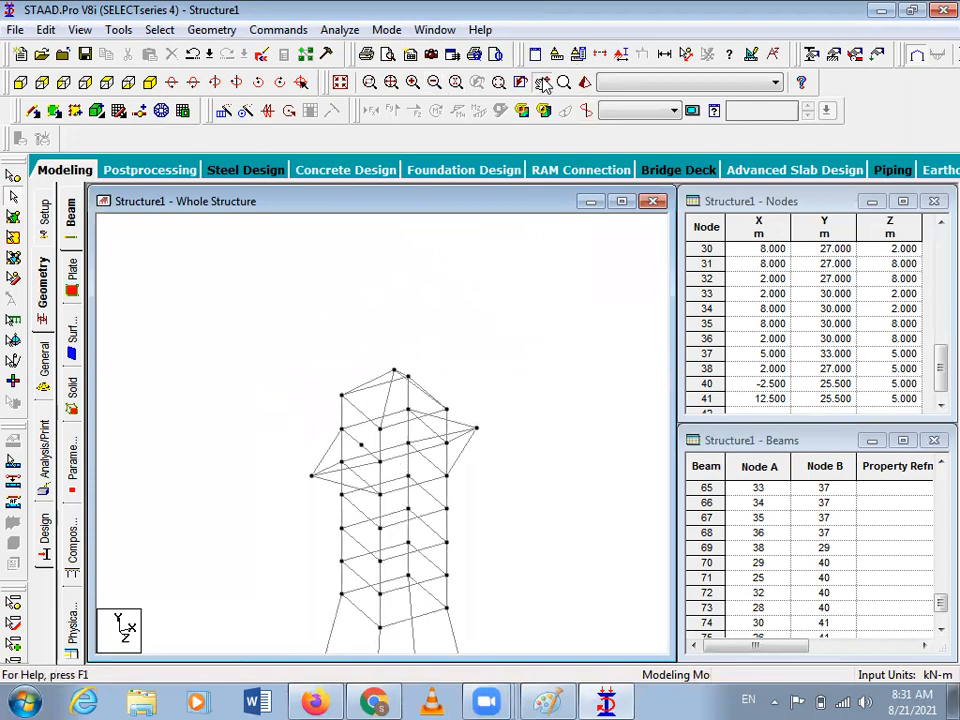
drag(433, 386, 414, 205)
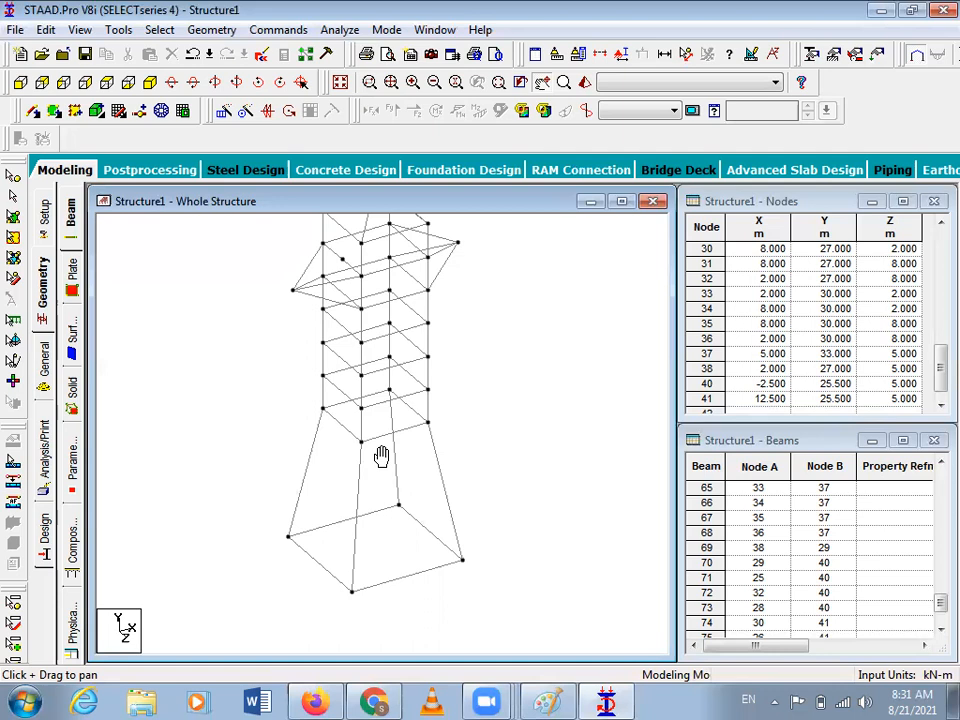
click(13, 199)
click(308, 465)
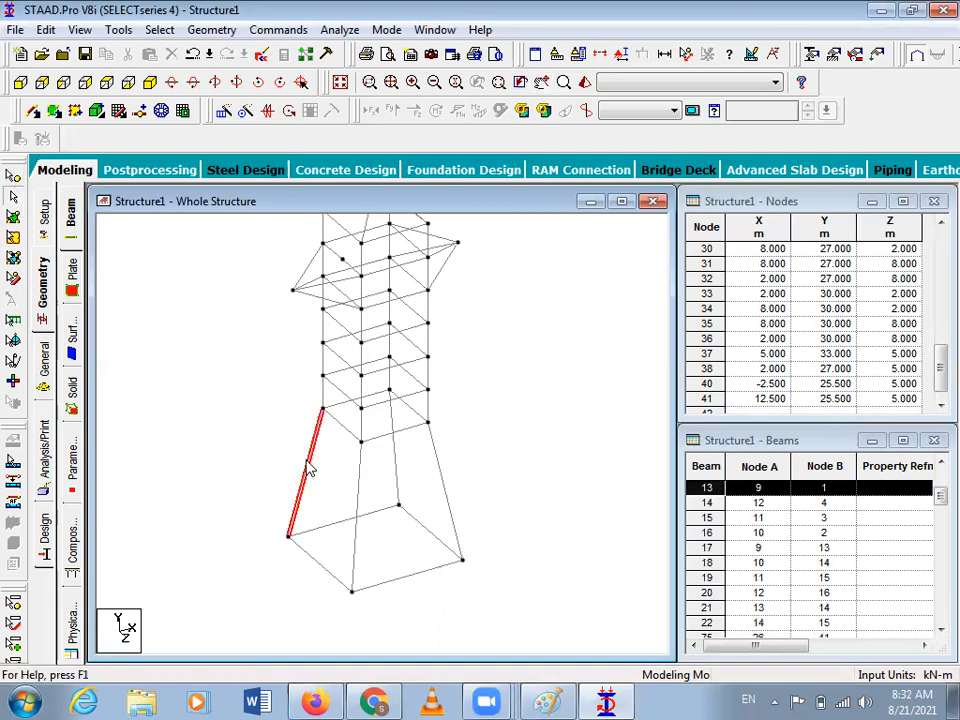
ctrl+click(396, 480)
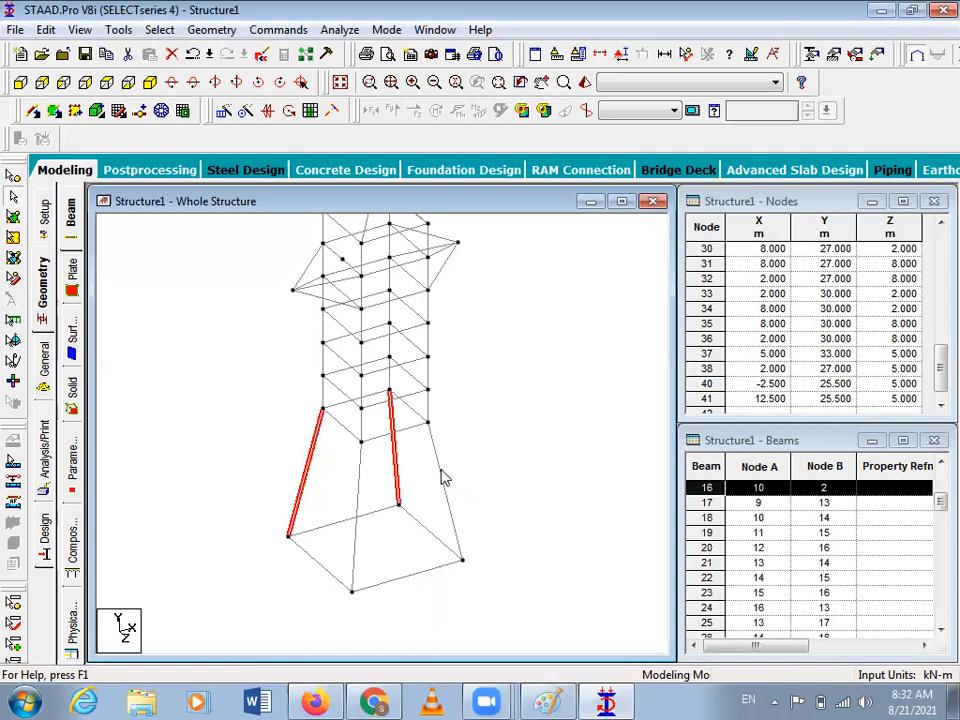
ctrl+click(445, 479)
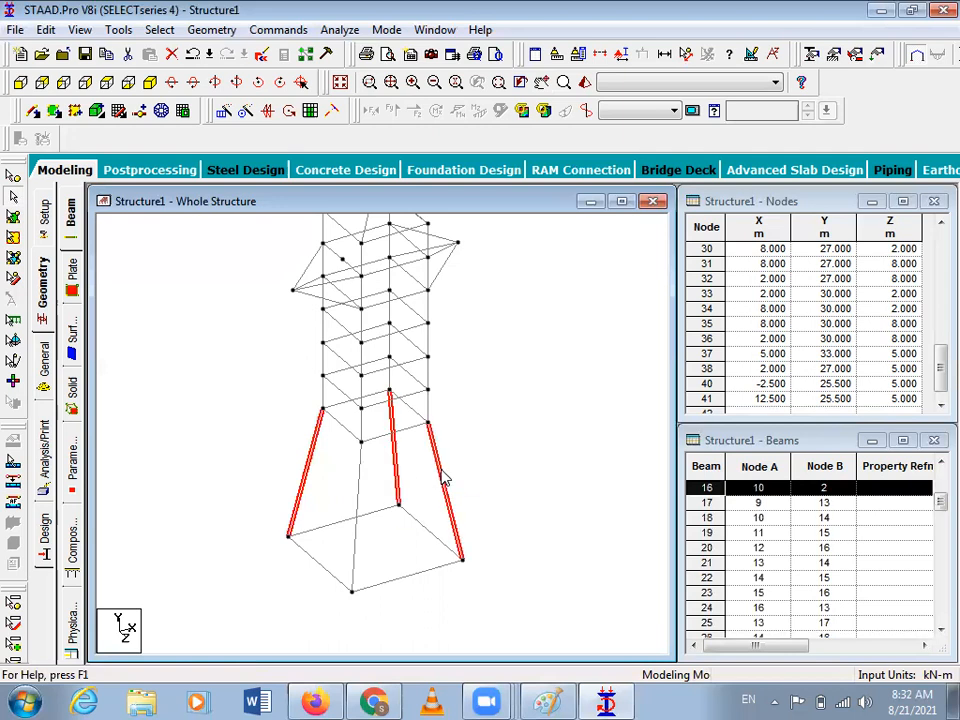
right_click(360, 497)
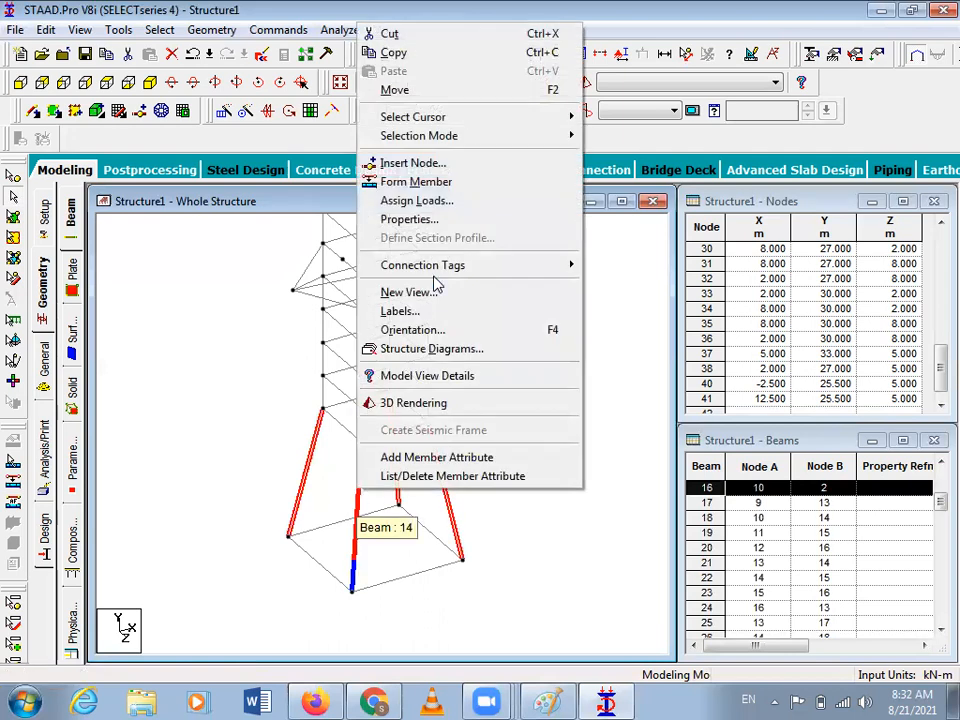
click(275, 462)
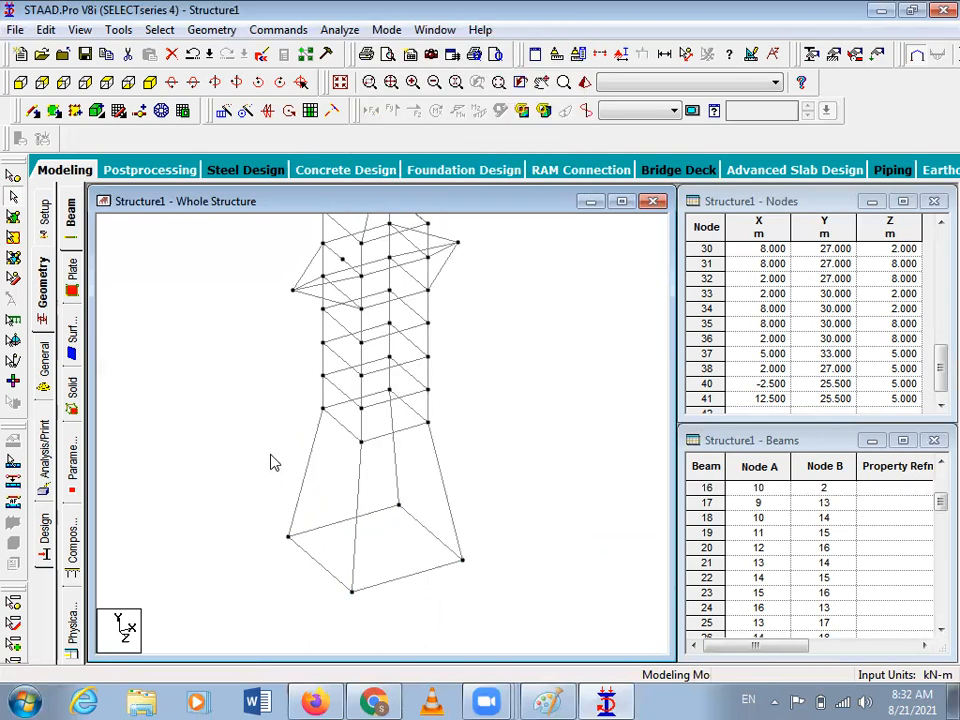
Insert one equally spaced node (n = 1) in each of the four sloping legs of the tapered base.
click(303, 484)
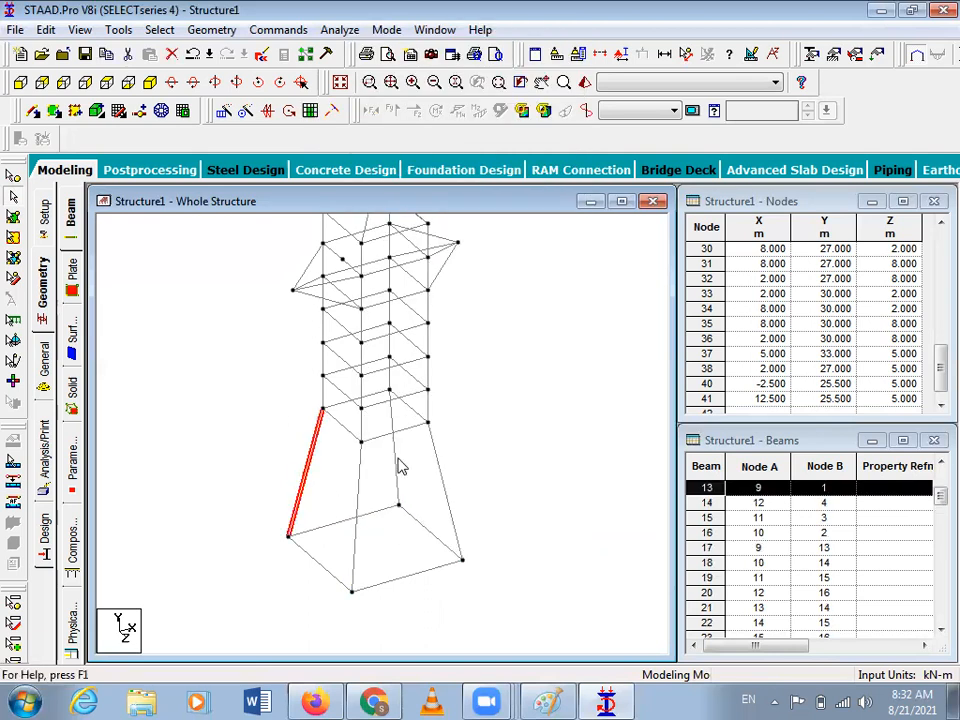
ctrl+click(396, 468)
ctrl+click(441, 481)
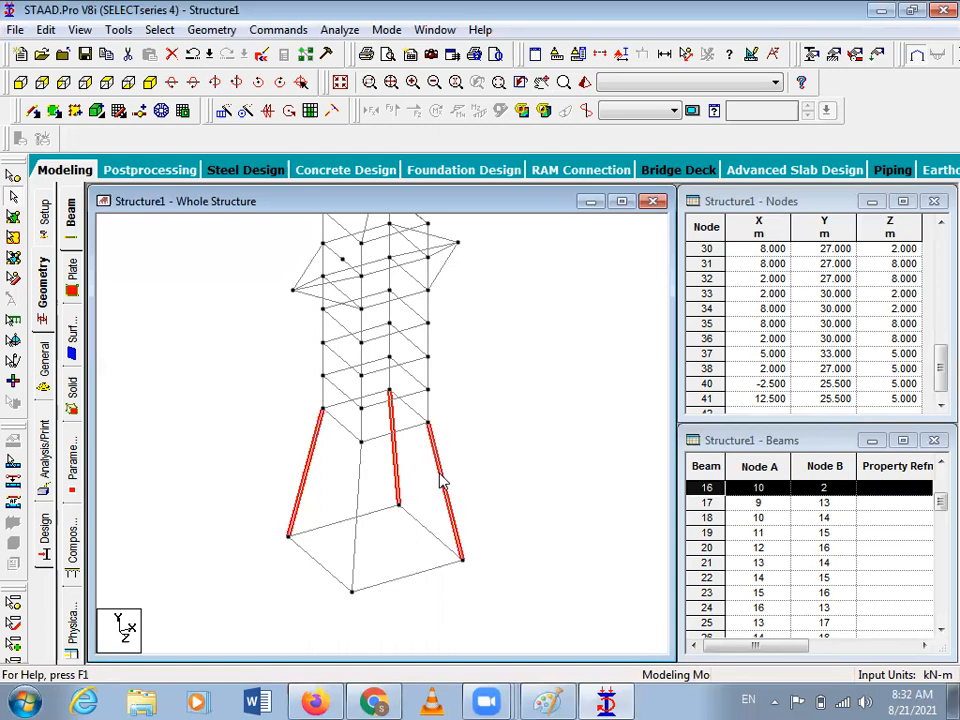
right_click(360, 497)
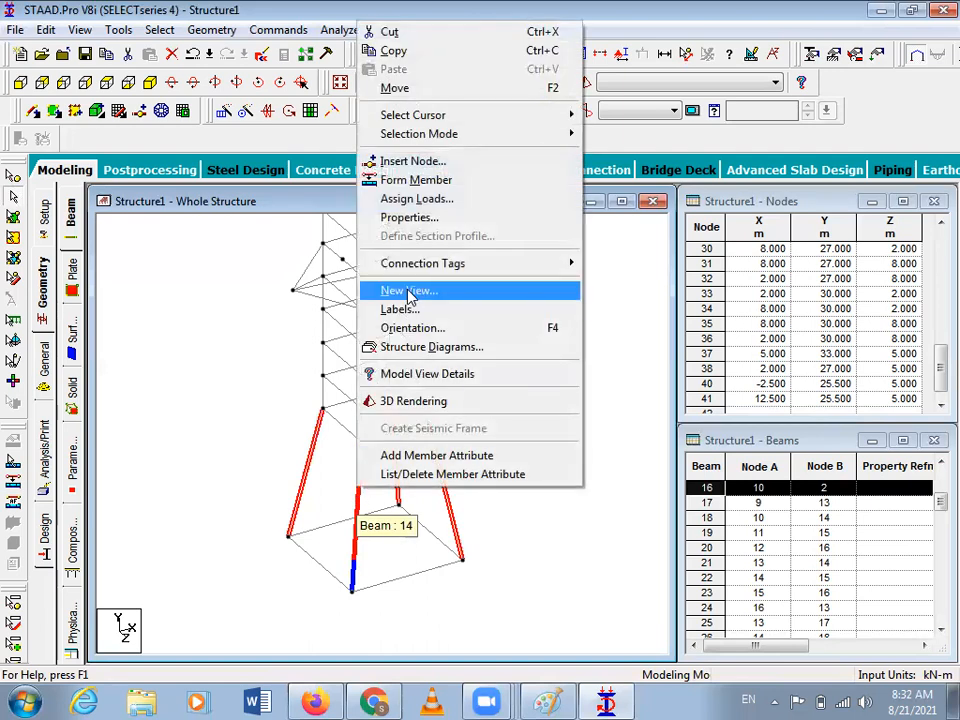
click(428, 165)
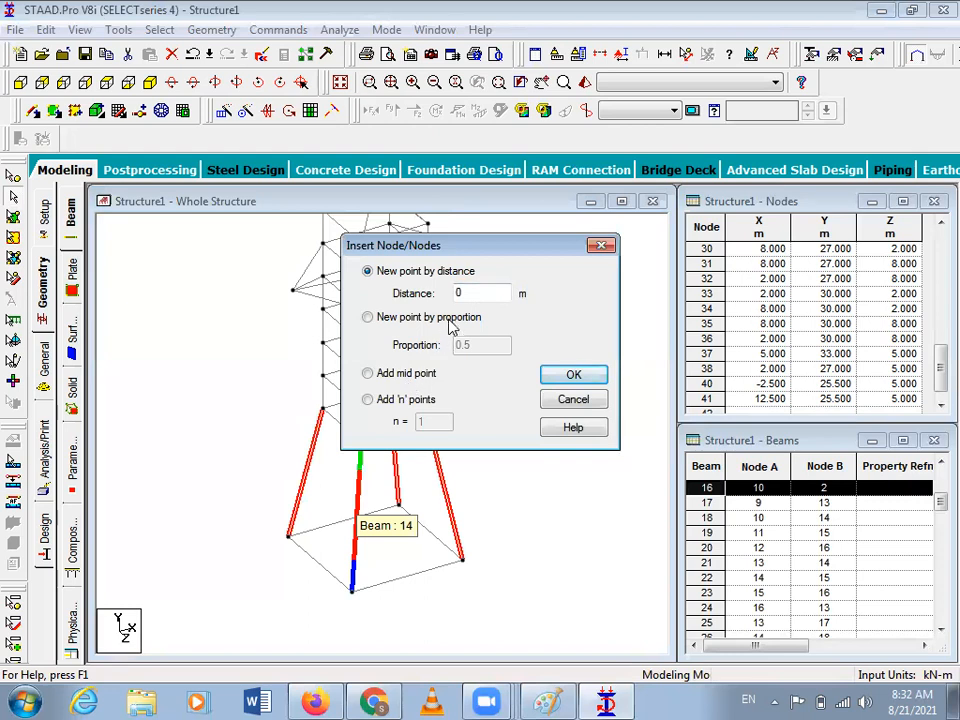
click(368, 399)
double_click(431, 420)
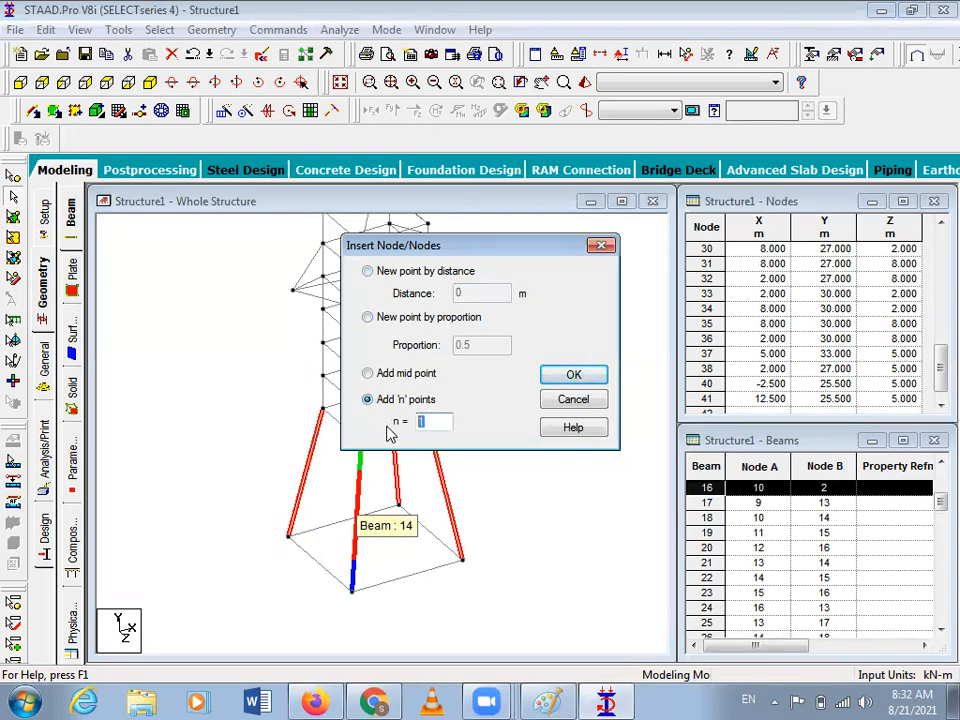
click(573, 377)
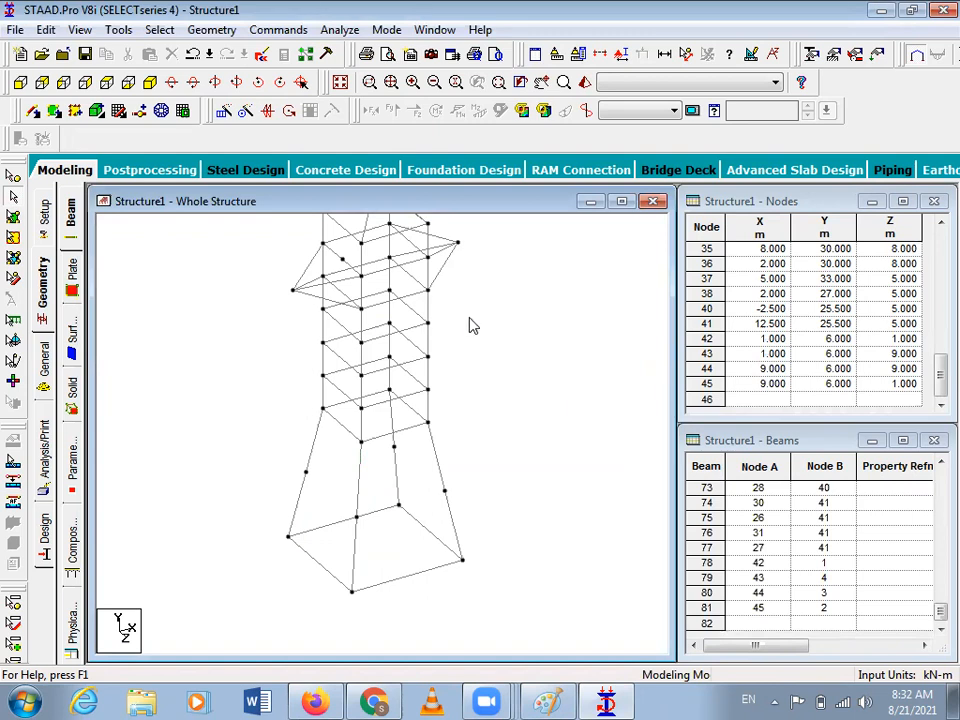
Add crossed bracing beams in two tiers on the tapered base's minimum-X face, between leg nodes at Y 12, 6 and 0 m.
click(34, 112)
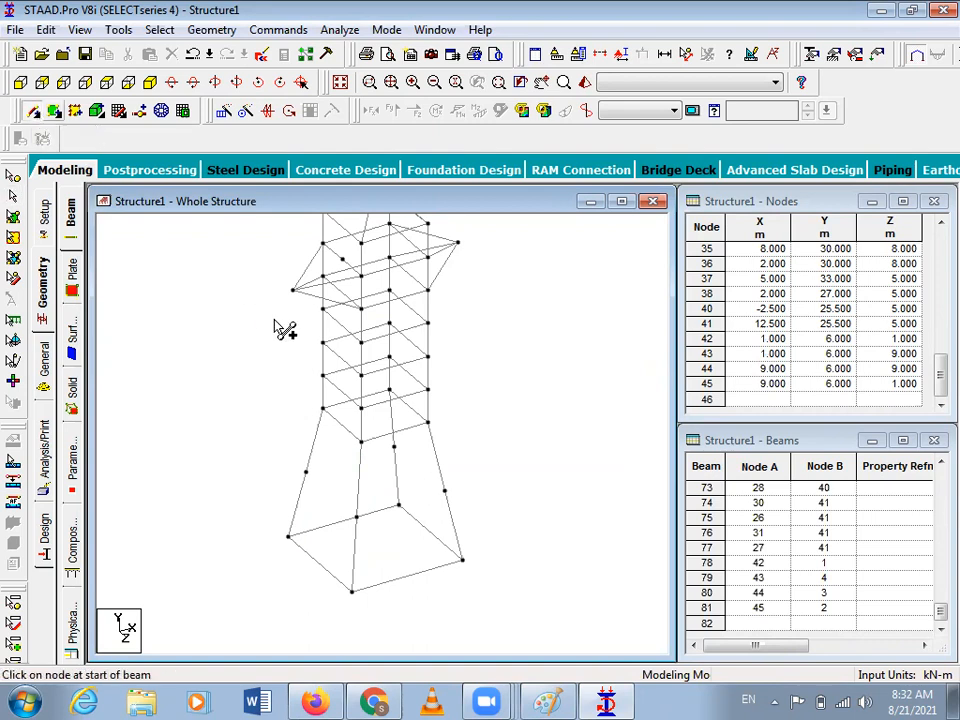
click(323, 410)
click(356, 518)
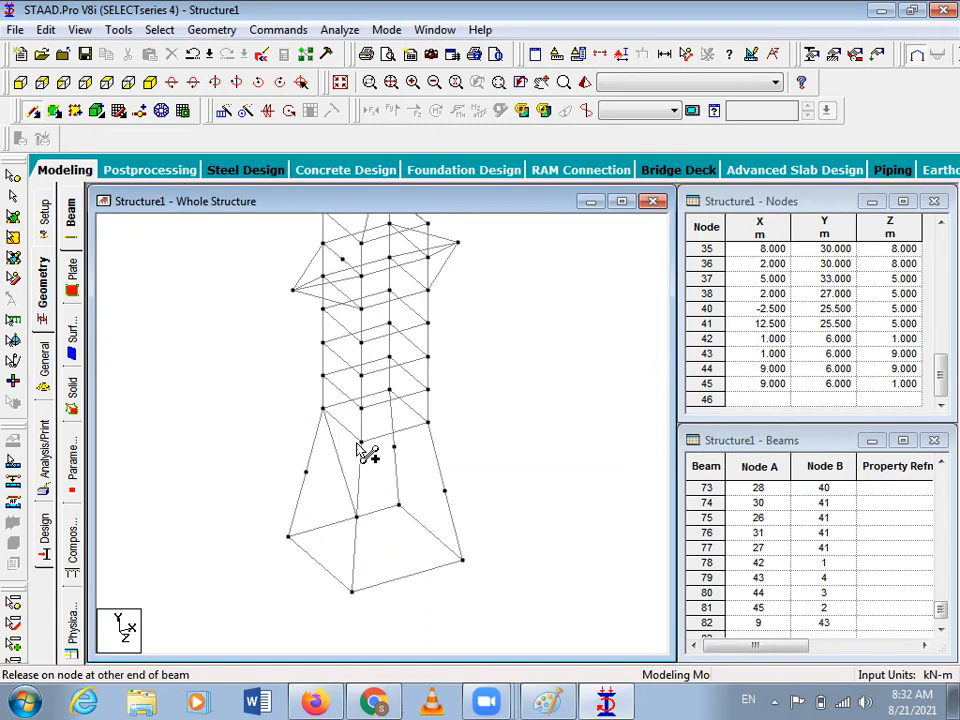
click(306, 467)
drag(306, 474, 348, 592)
drag(357, 518, 296, 547)
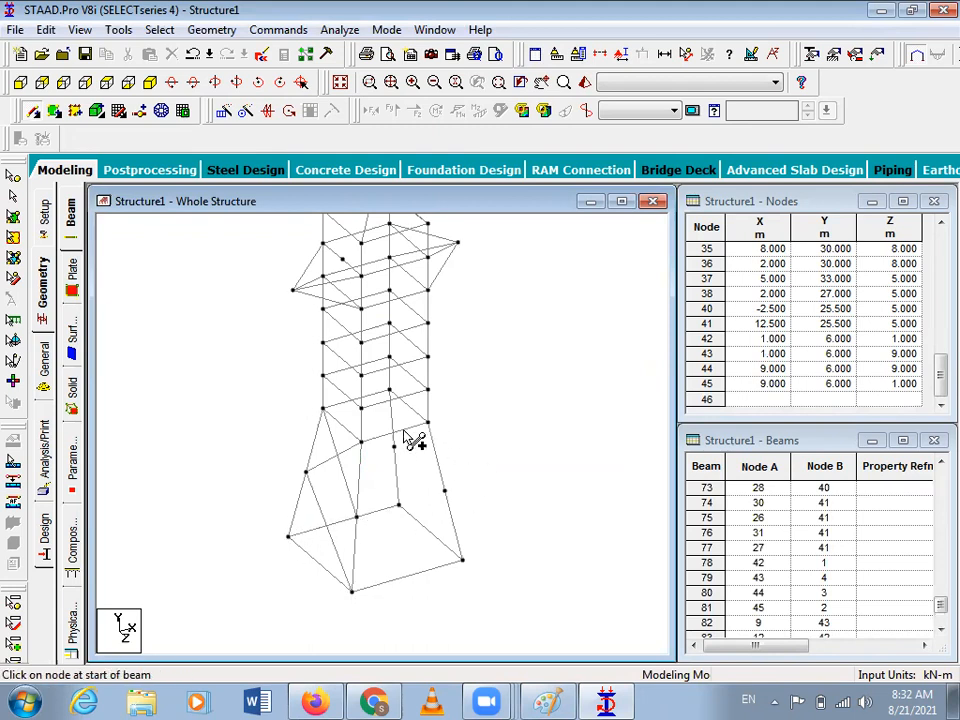
Add crossed bracing beams in both tiers of the tapered base's maximum-Z face, joining opposite leg nodes.
drag(363, 444, 450, 496)
drag(429, 423, 463, 562)
drag(445, 493, 352, 594)
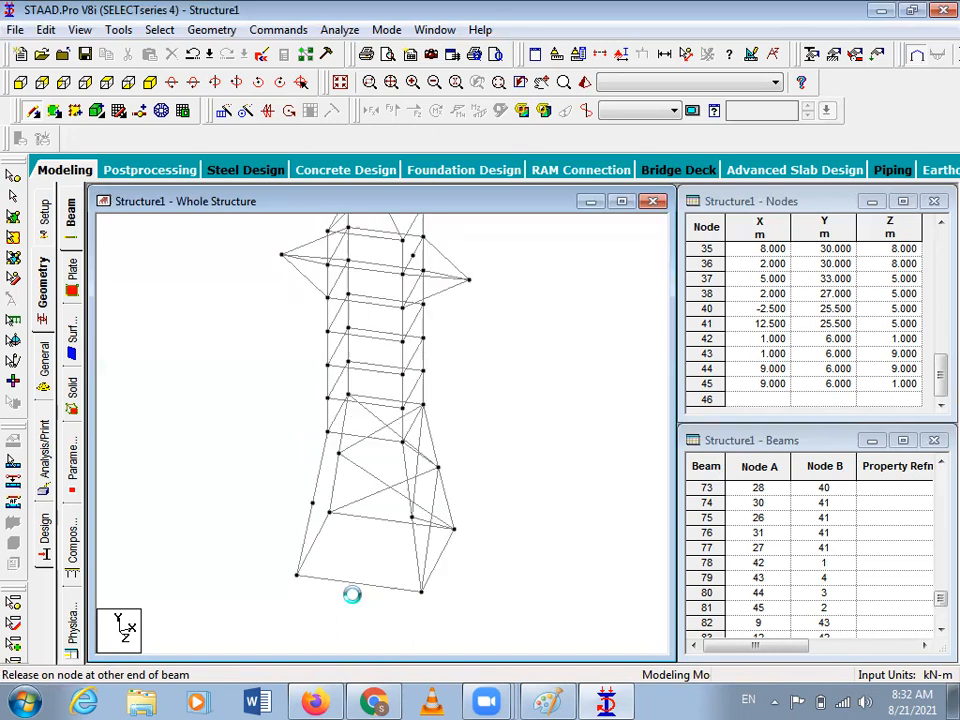
Add two tiers of crossed bracing beams between the leg nodes on the tapered base's maximum-X face.
key(Left)
key(Left)
key(Left)
key(Left)
key(Left)
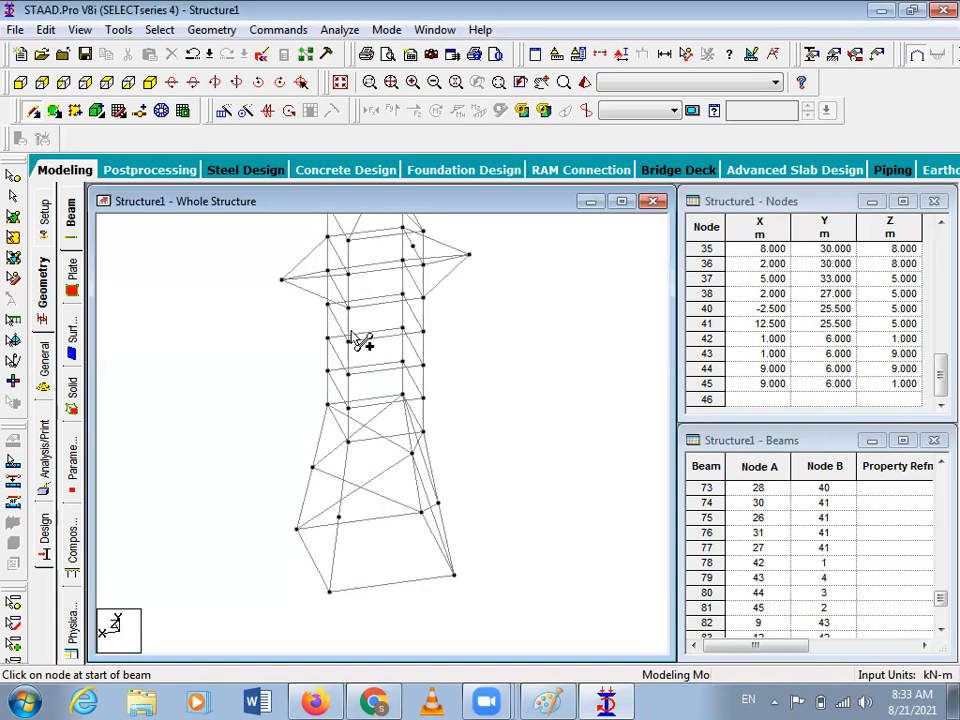
drag(330, 405, 340, 515)
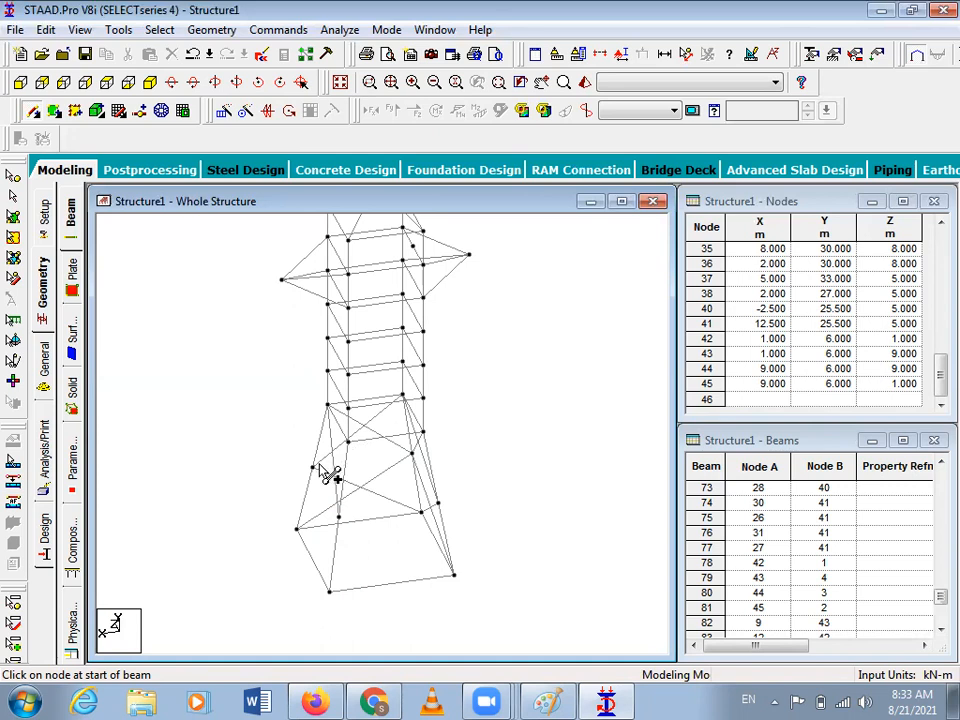
drag(318, 473, 296, 528)
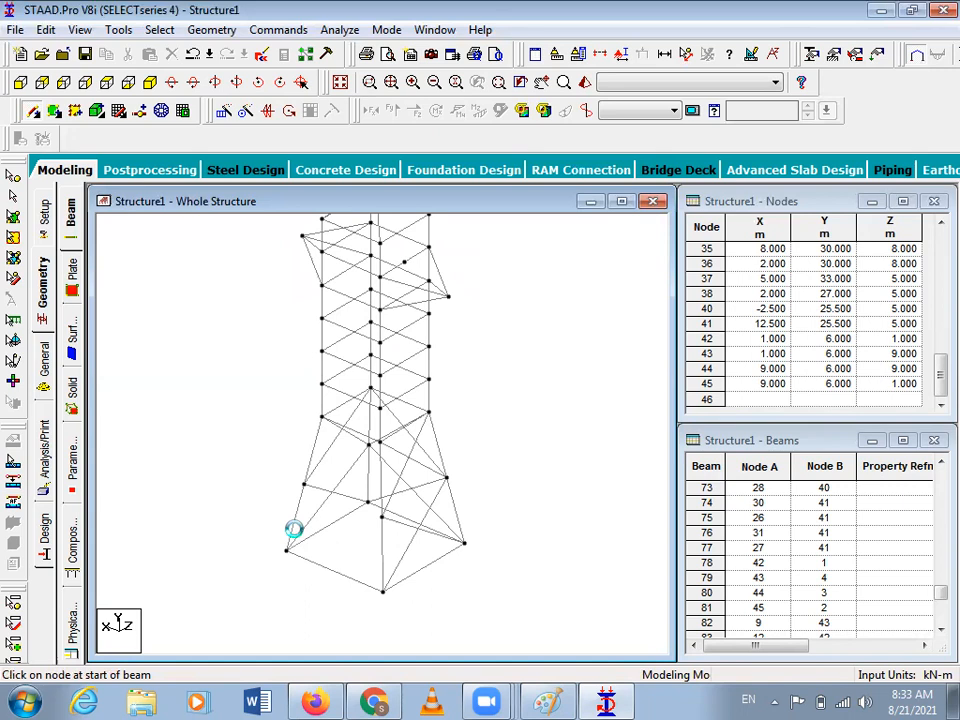
Add crossed bracing beams in both tiers of the tapered base's minimum-Z face and return to the isometric view.
drag(320, 423, 391, 590)
drag(387, 516, 289, 561)
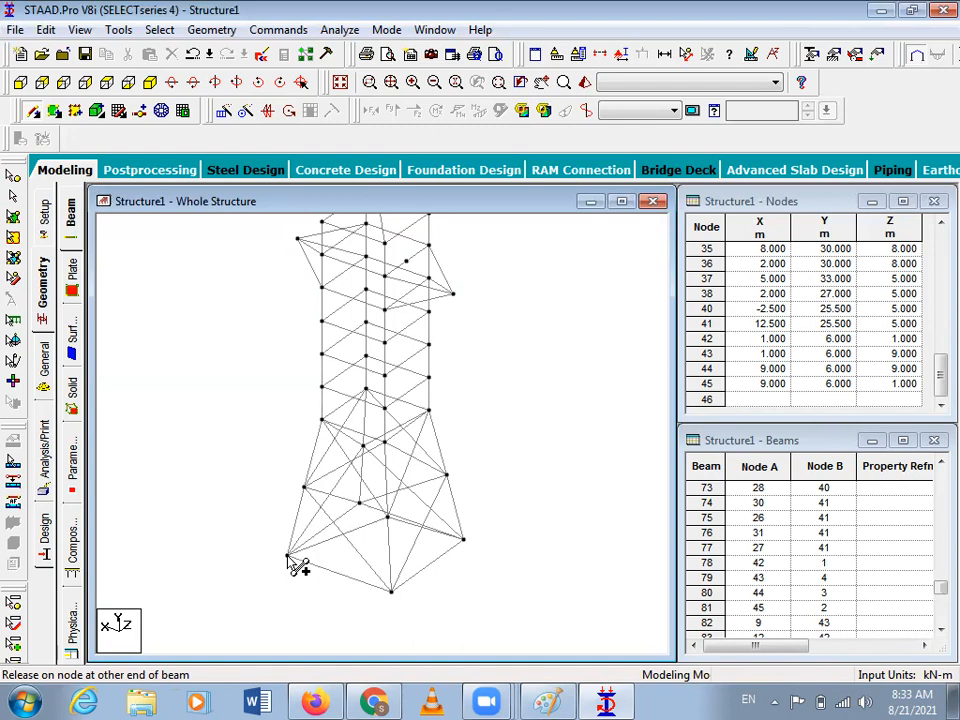
click(152, 83)
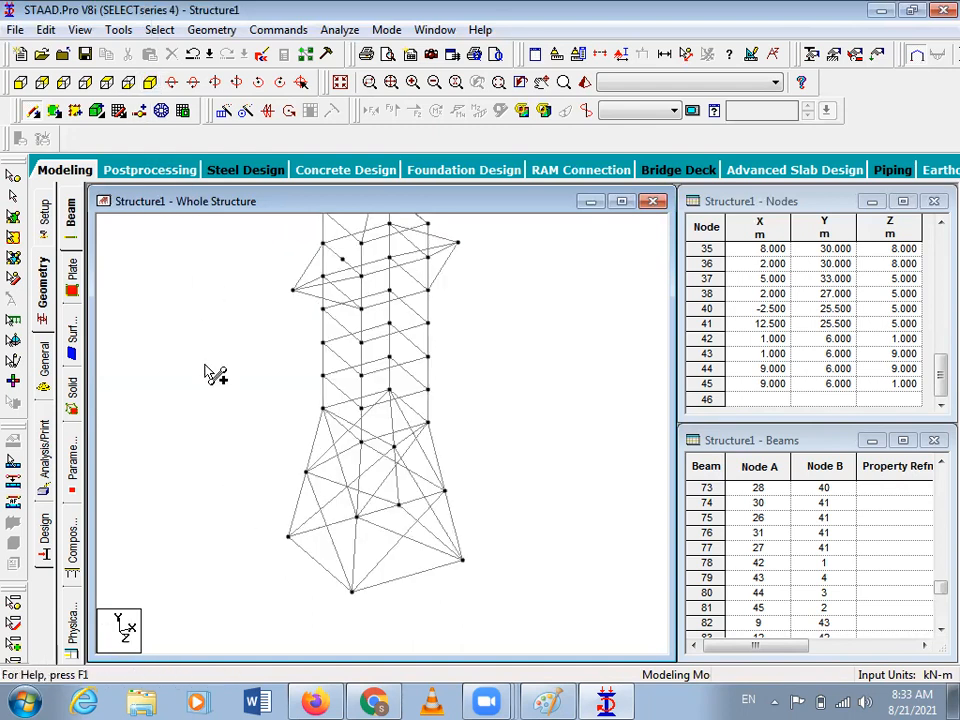
Examine the braced tower in the 3D rendered view from several angles, then return to the wireframe model.
click(434, 83)
click(433, 82)
click(433, 82)
click(433, 82)
click(587, 80)
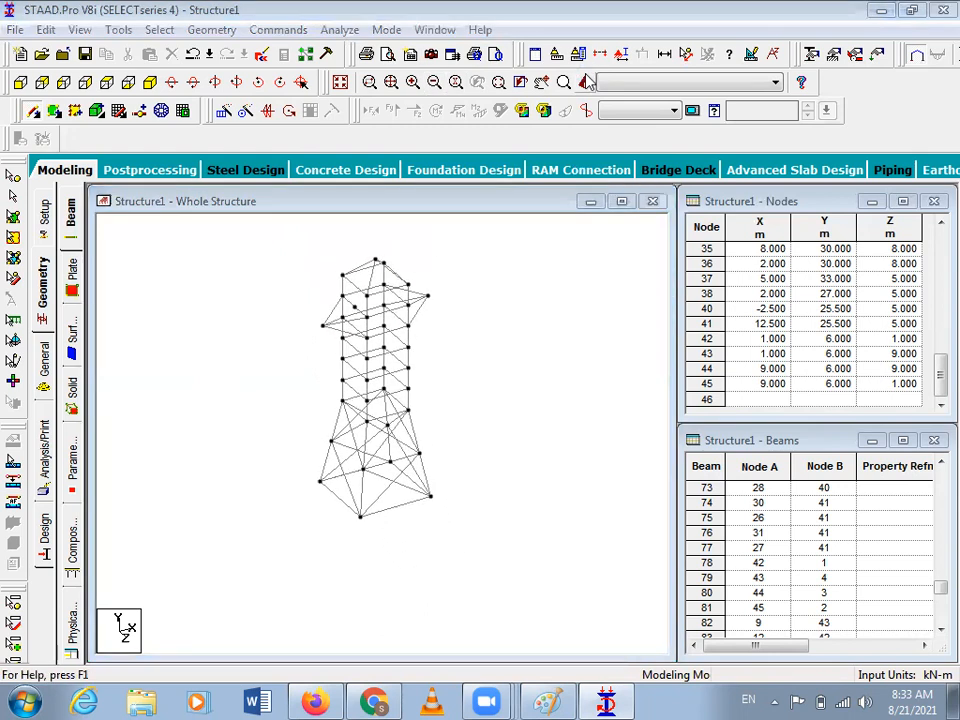
drag(517, 449, 619, 541)
drag(510, 522, 598, 456)
click(866, 272)
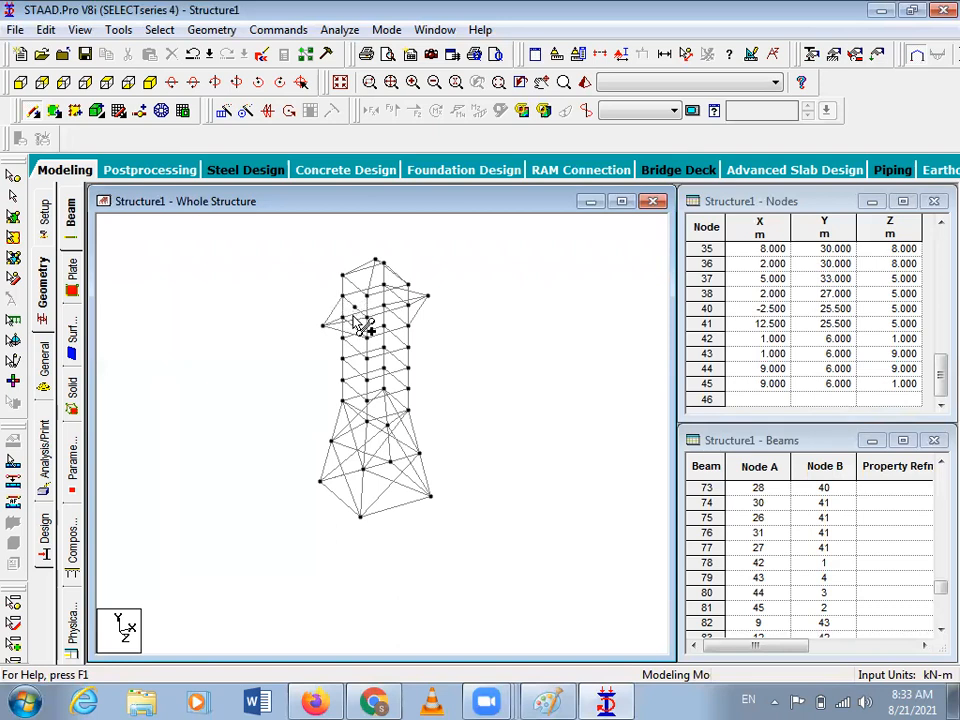
click(433, 86)
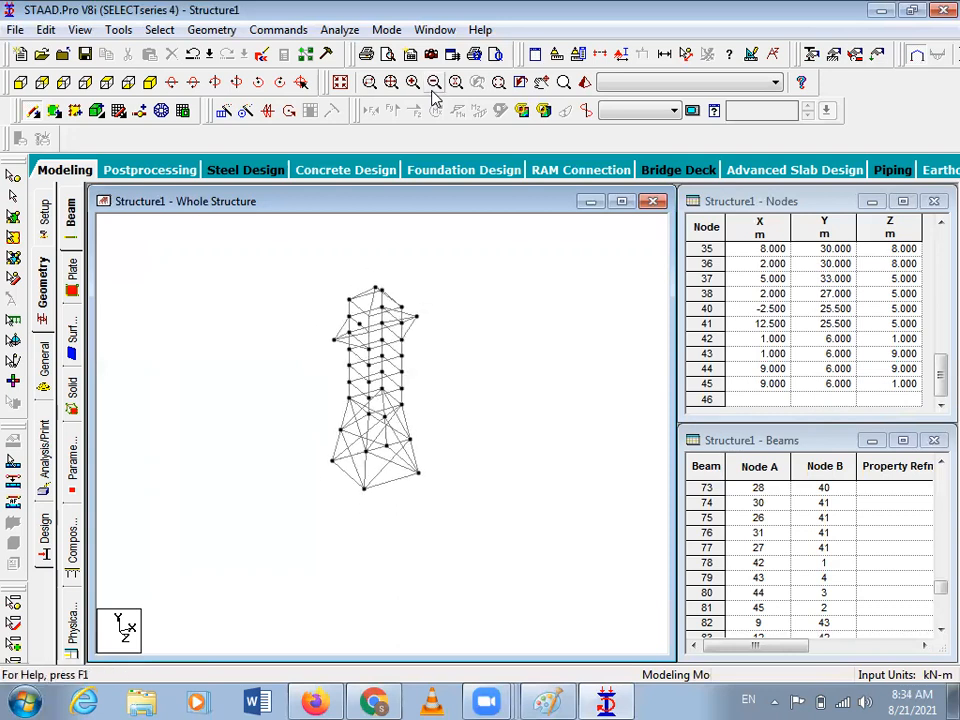
click(411, 84)
click(409, 84)
click(409, 84)
click(409, 84)
click(409, 84)
click(409, 84)
click(409, 84)
click(409, 84)
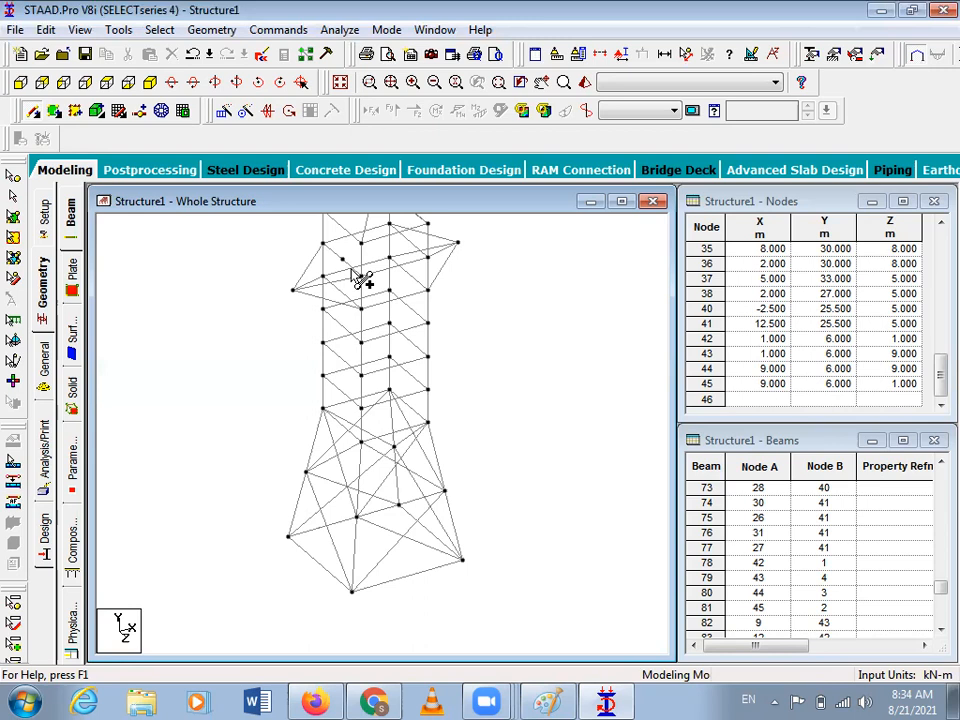
Add the Indian angle section ISA200x200x25 in steel, as a single section from the table, to the member properties.
click(44, 362)
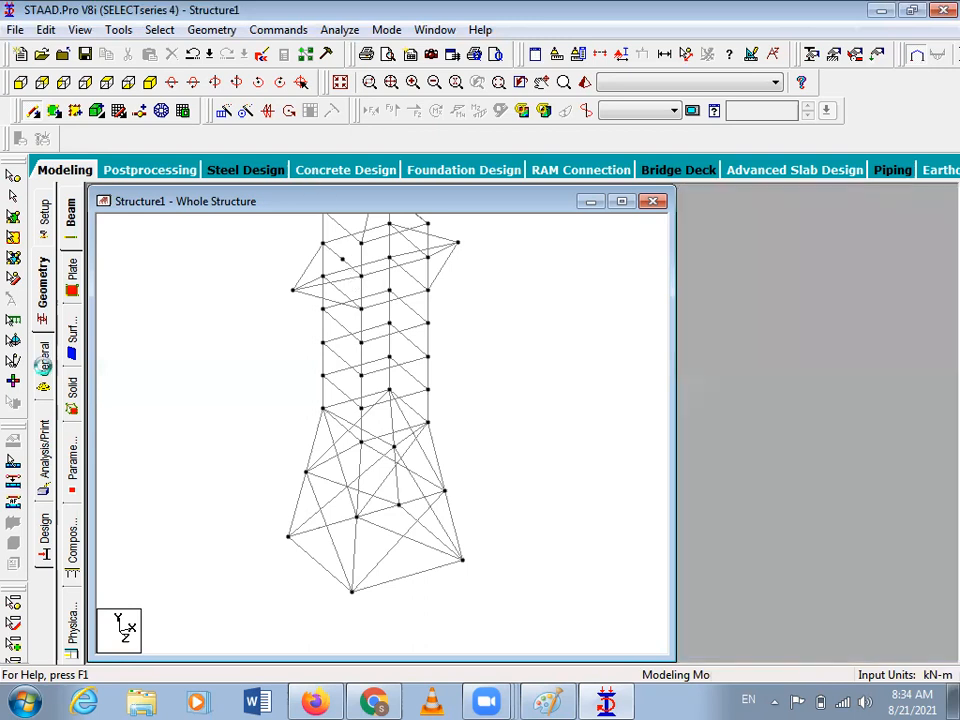
click(75, 231)
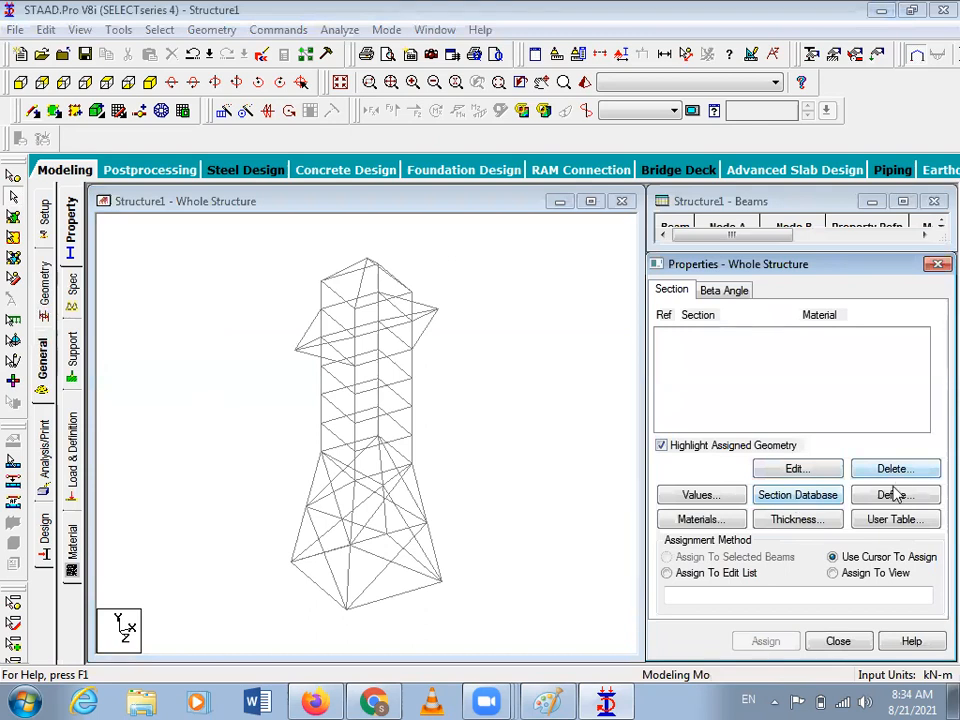
click(806, 497)
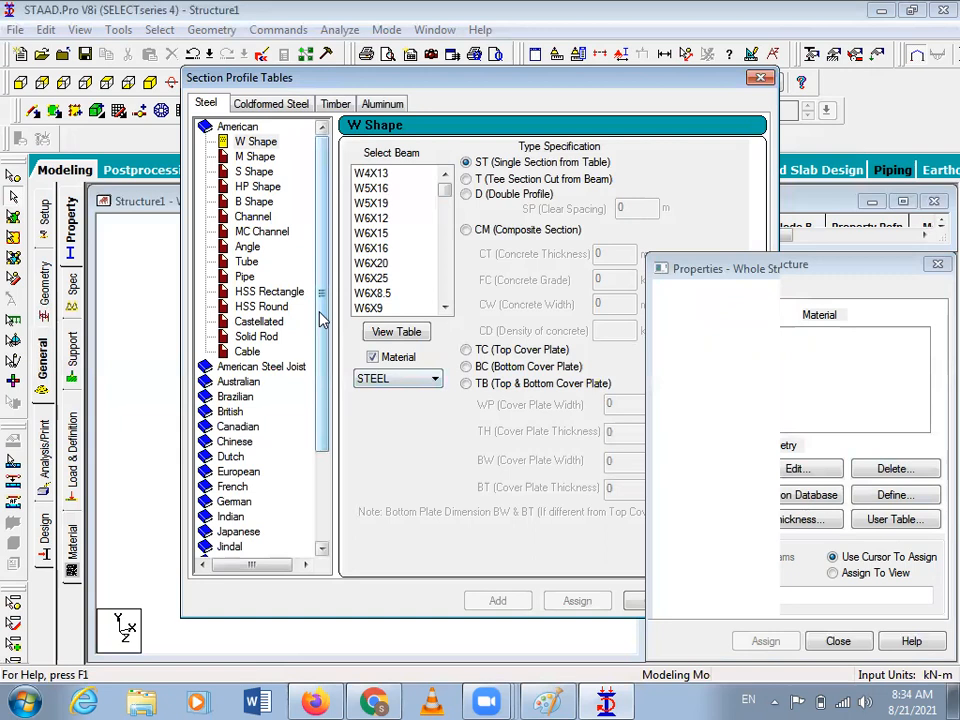
drag(322, 318, 330, 395)
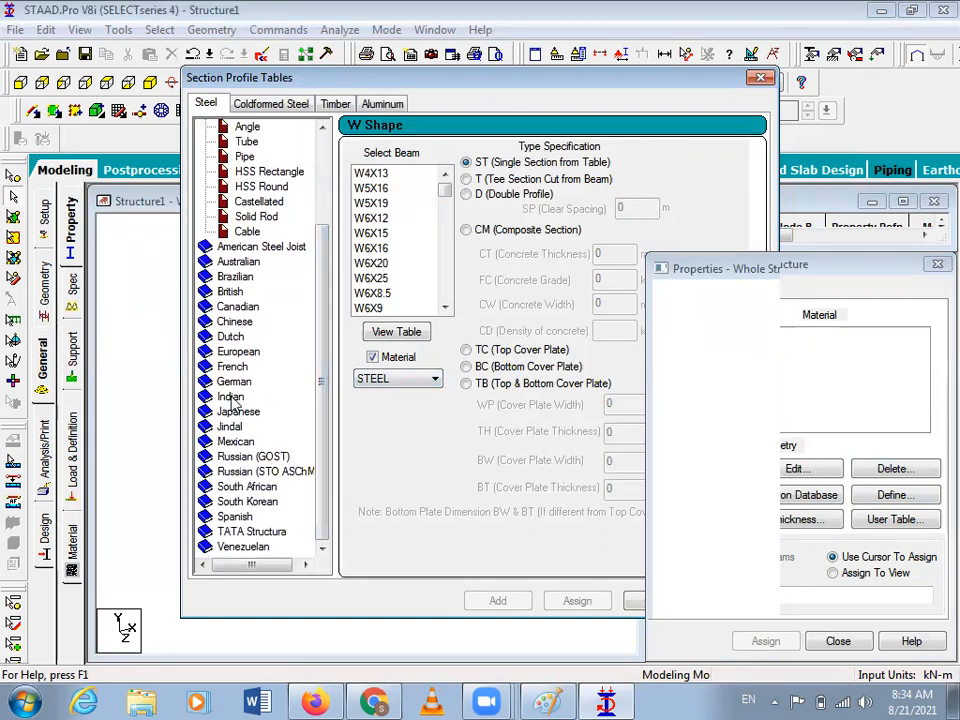
double_click(230, 397)
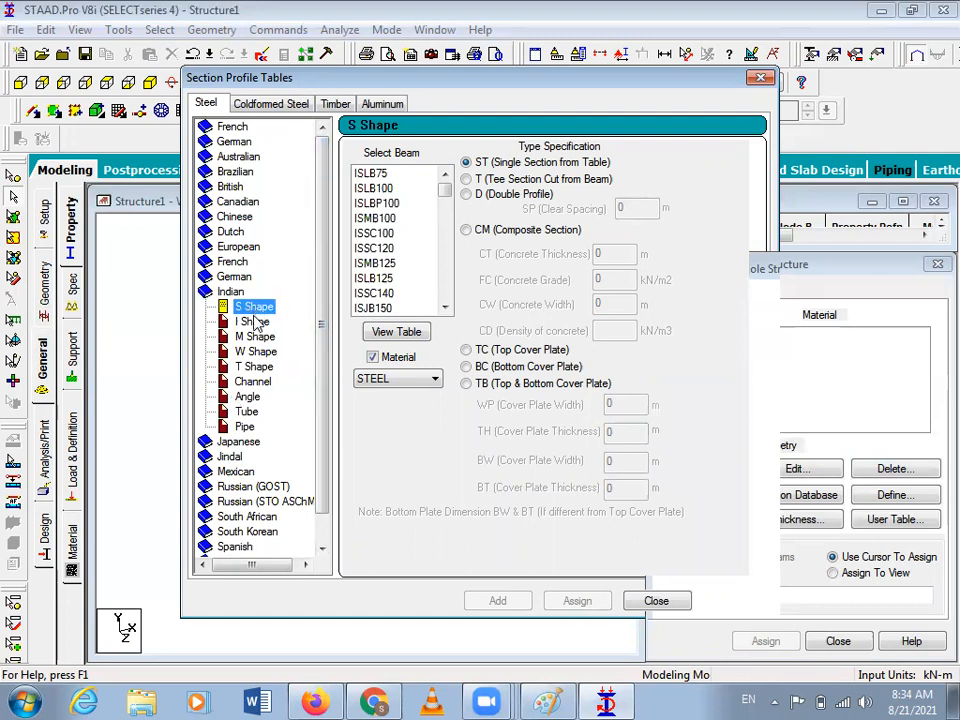
click(248, 398)
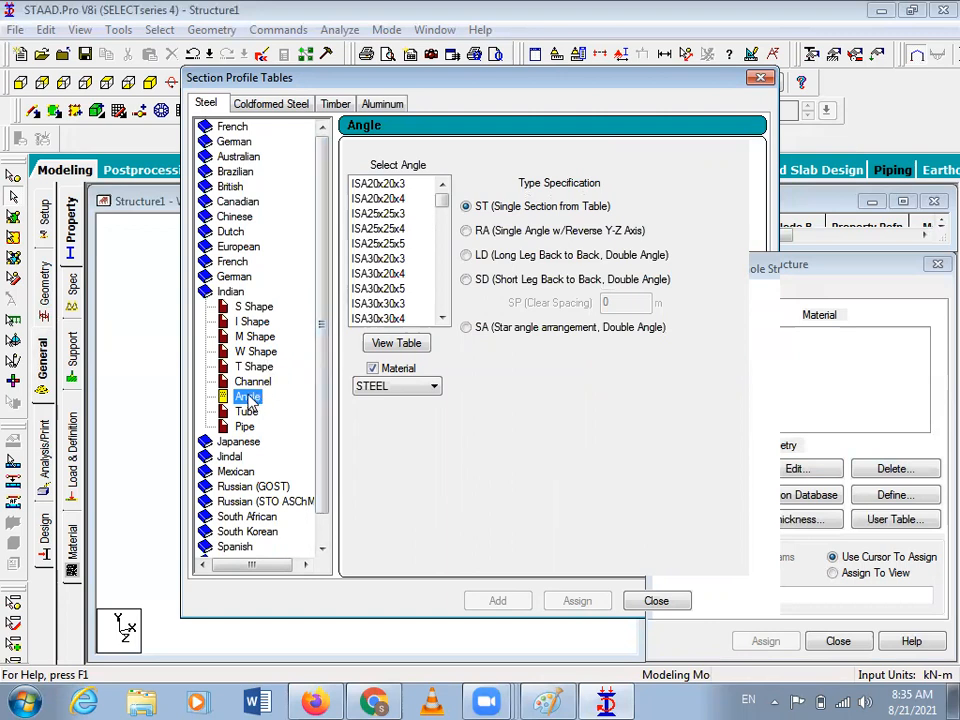
drag(443, 203, 448, 310)
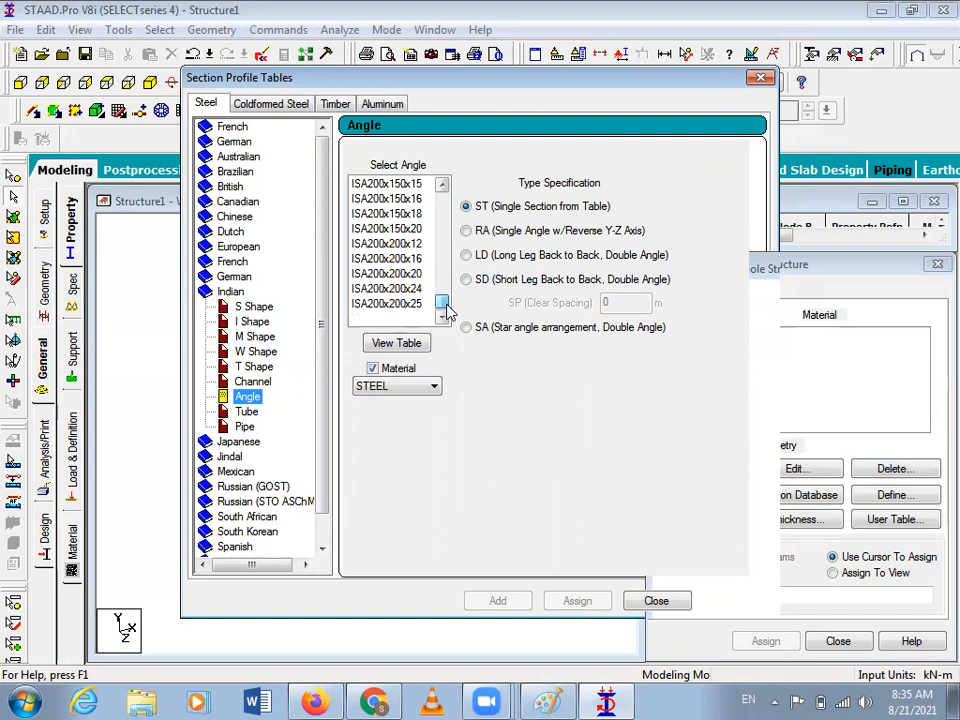
click(408, 304)
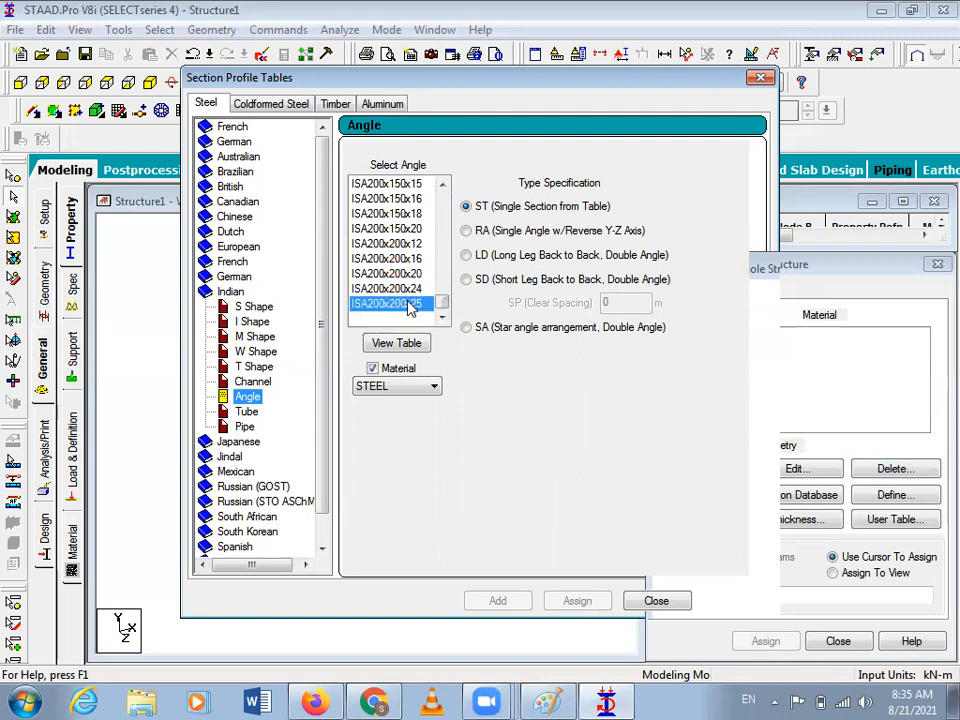
click(515, 603)
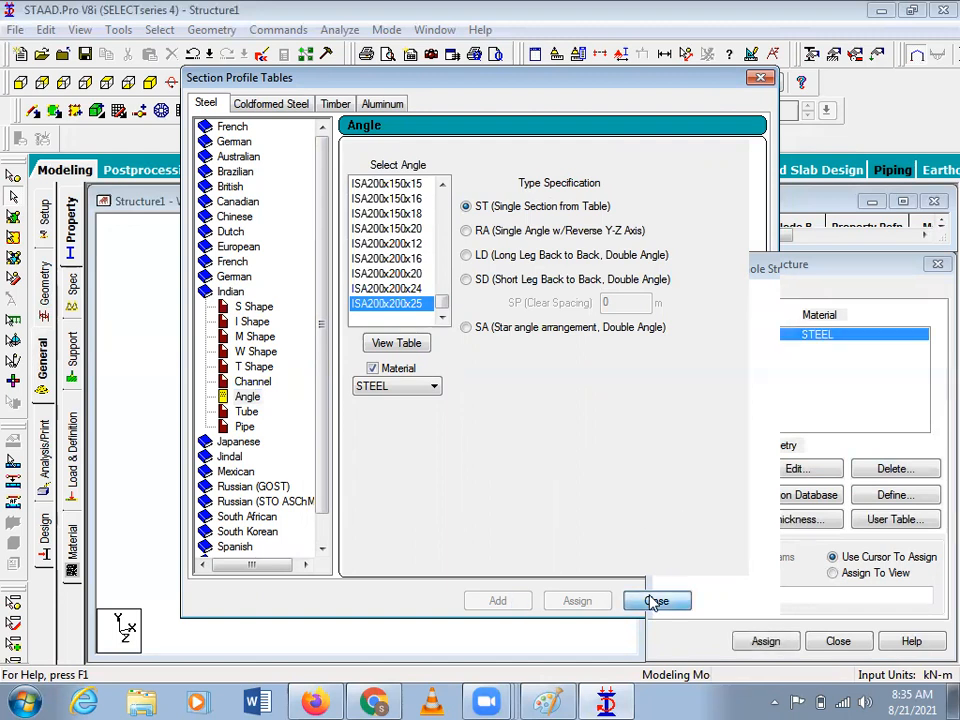
click(655, 601)
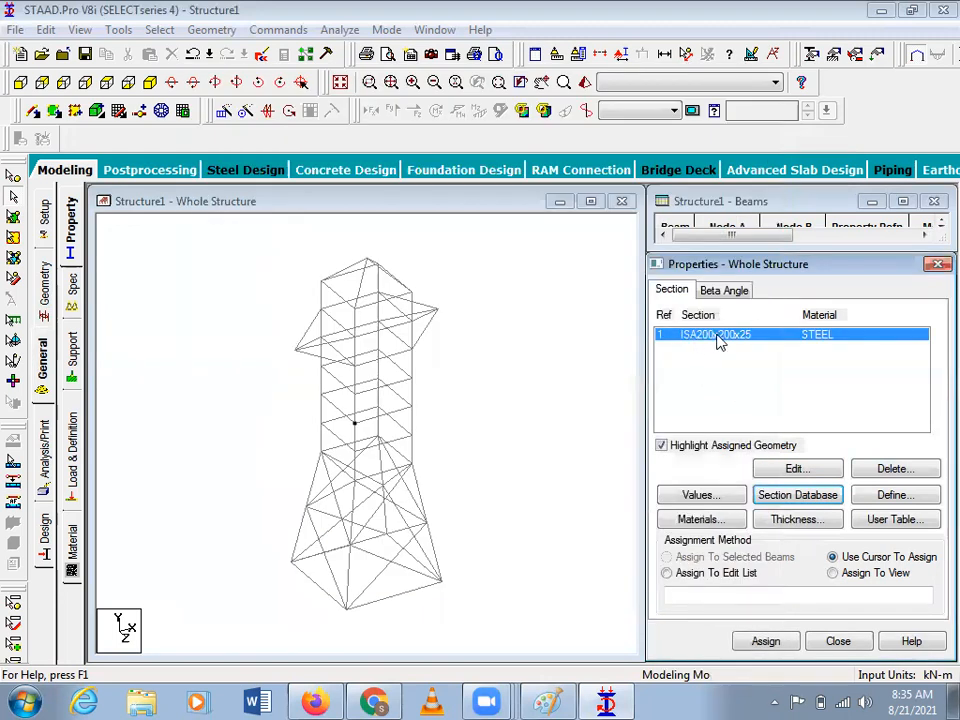
Assign the ISA200x200x25 section to all members in the view.
click(838, 573)
click(768, 645)
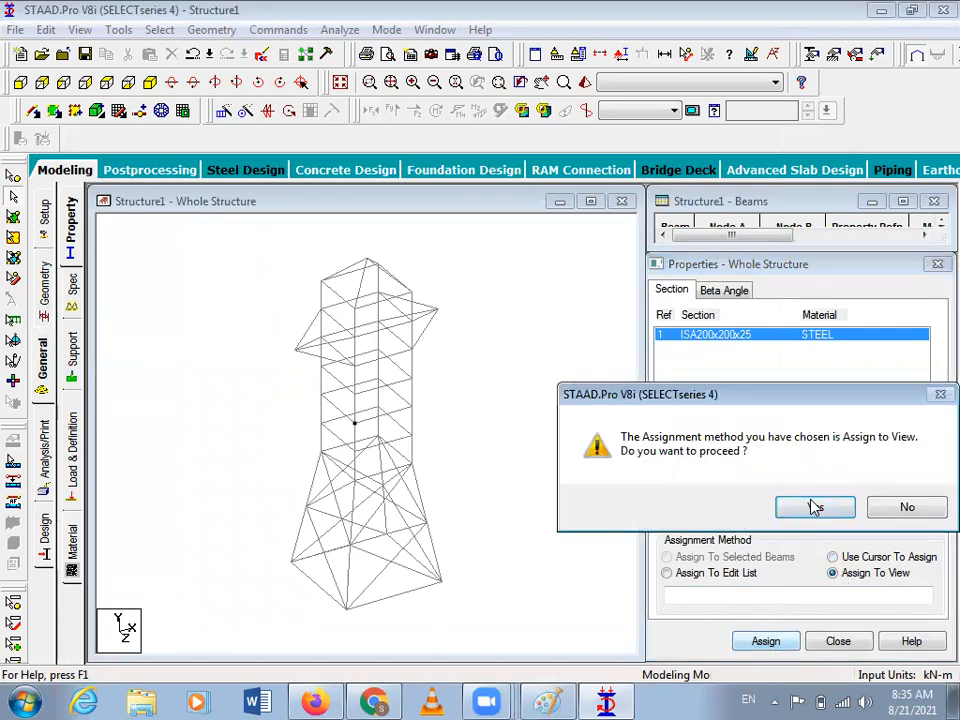
click(815, 508)
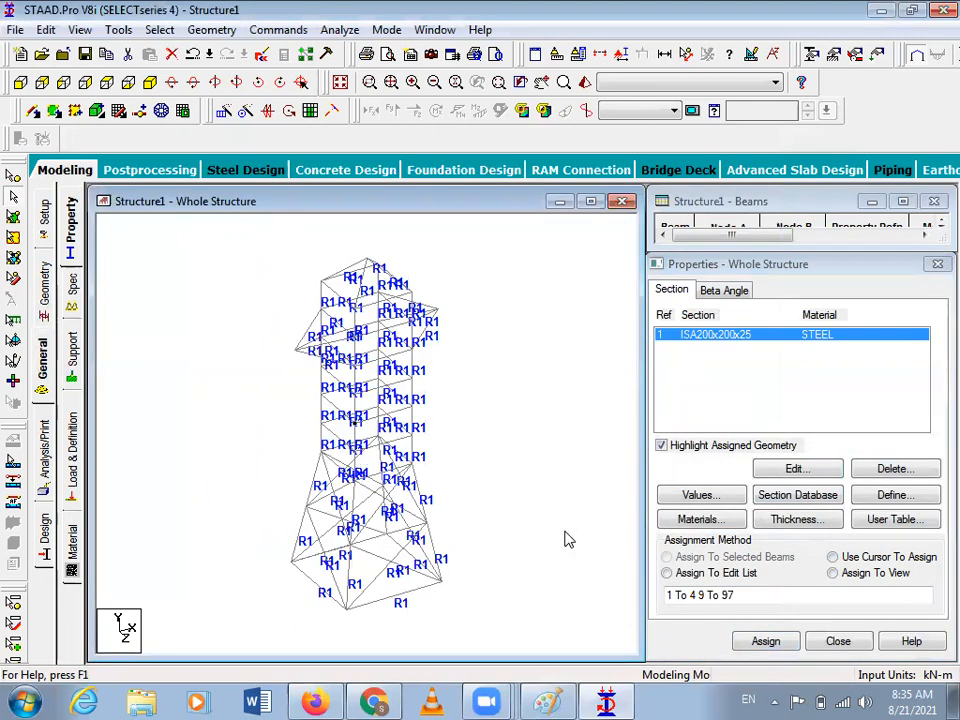
Examine the tower's angle sections up close in a maximized 3D rendered view, turning the model around.
click(584, 82)
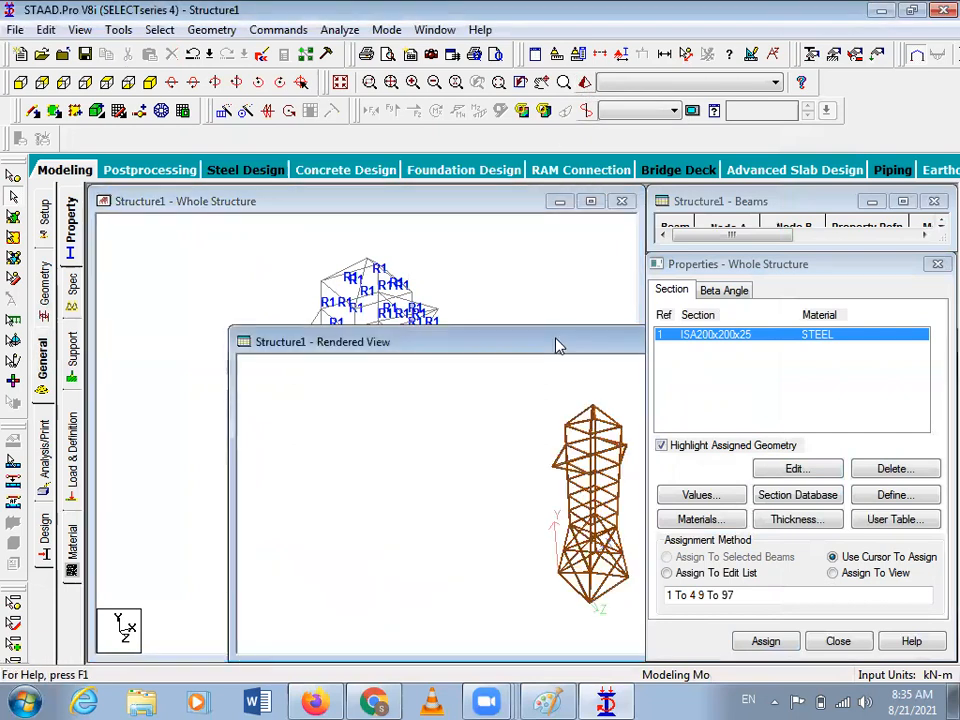
drag(560, 345, 319, 281)
drag(547, 278, 392, 278)
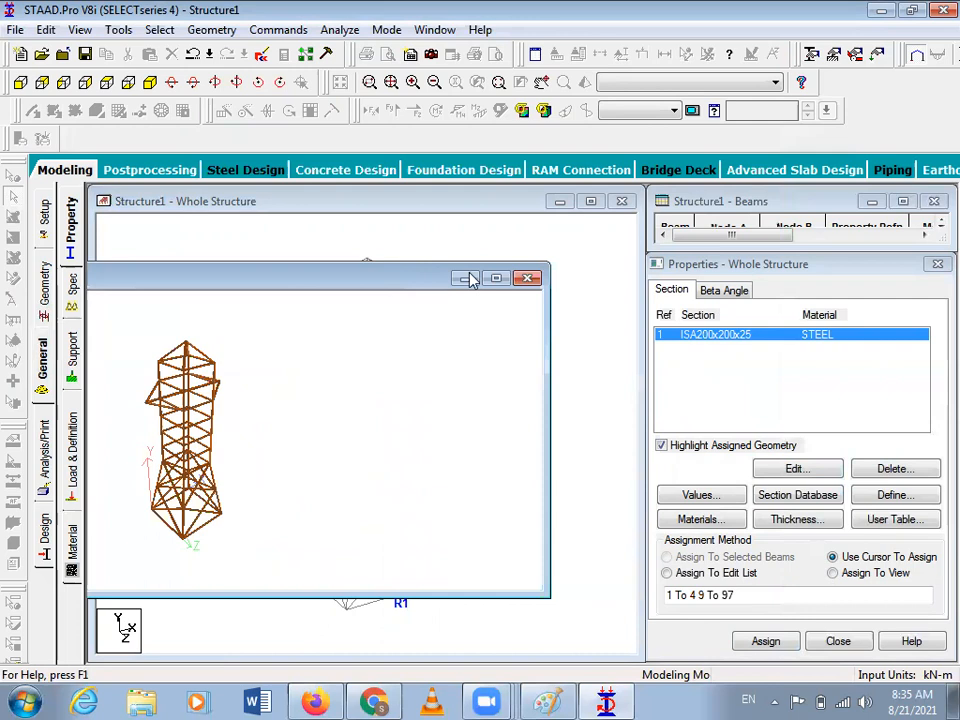
click(496, 279)
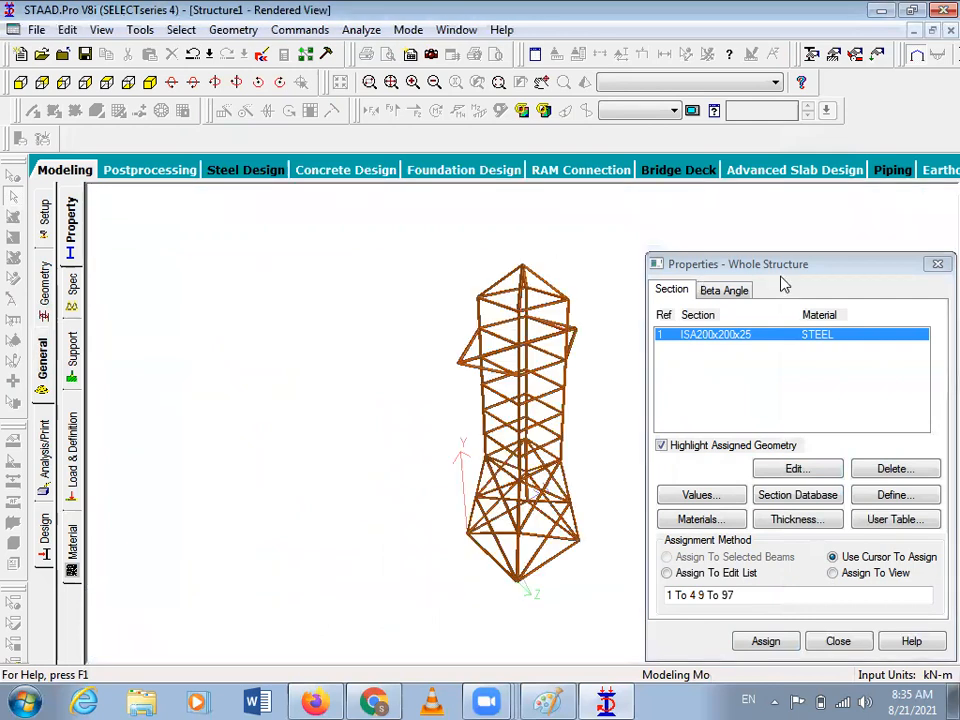
click(937, 264)
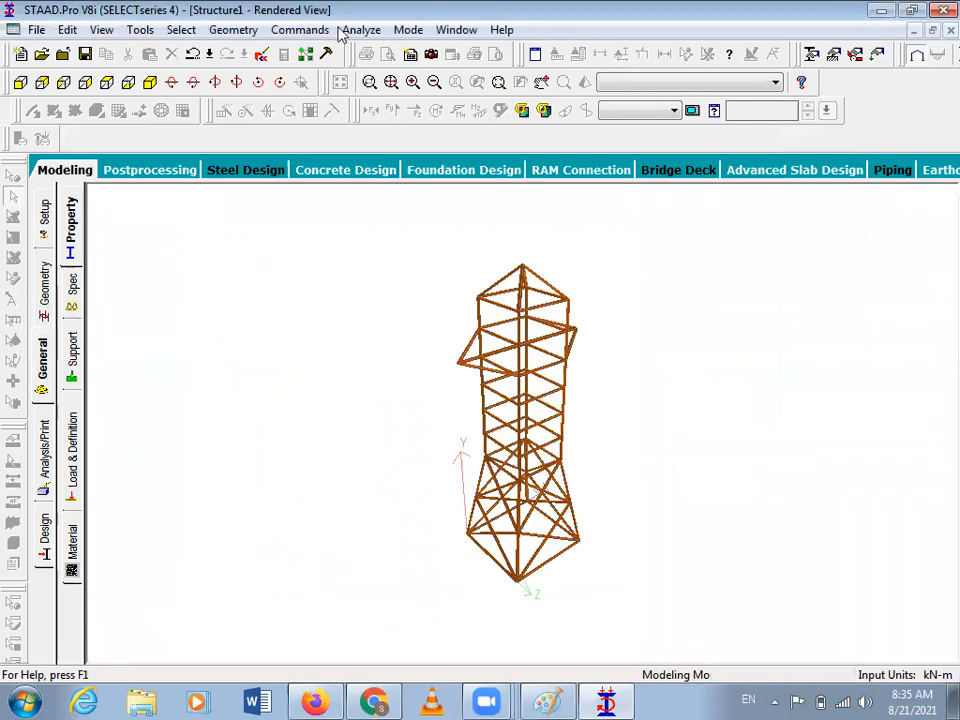
click(413, 82)
click(415, 80)
click(415, 80)
click(415, 80)
click(415, 80)
click(415, 80)
click(415, 80)
click(415, 80)
click(415, 80)
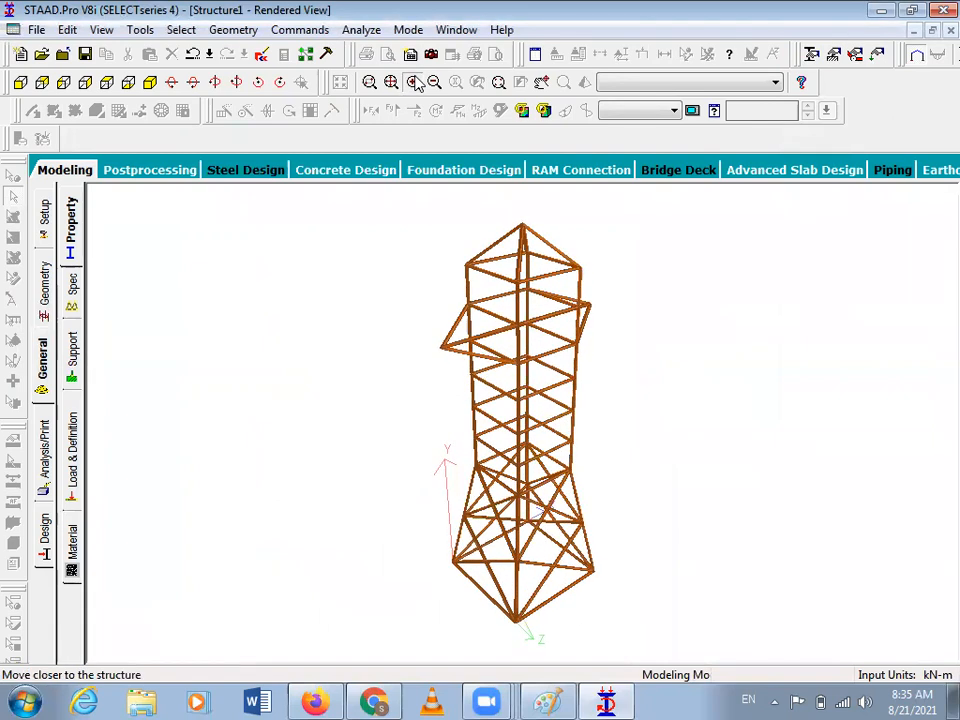
click(415, 82)
click(415, 82)
click(415, 82)
click(415, 82)
click(415, 82)
click(415, 82)
click(415, 82)
click(415, 82)
click(415, 82)
click(415, 82)
click(415, 82)
click(415, 82)
click(415, 82)
click(415, 82)
click(415, 82)
click(415, 82)
click(415, 82)
click(415, 82)
drag(530, 405, 225, 287)
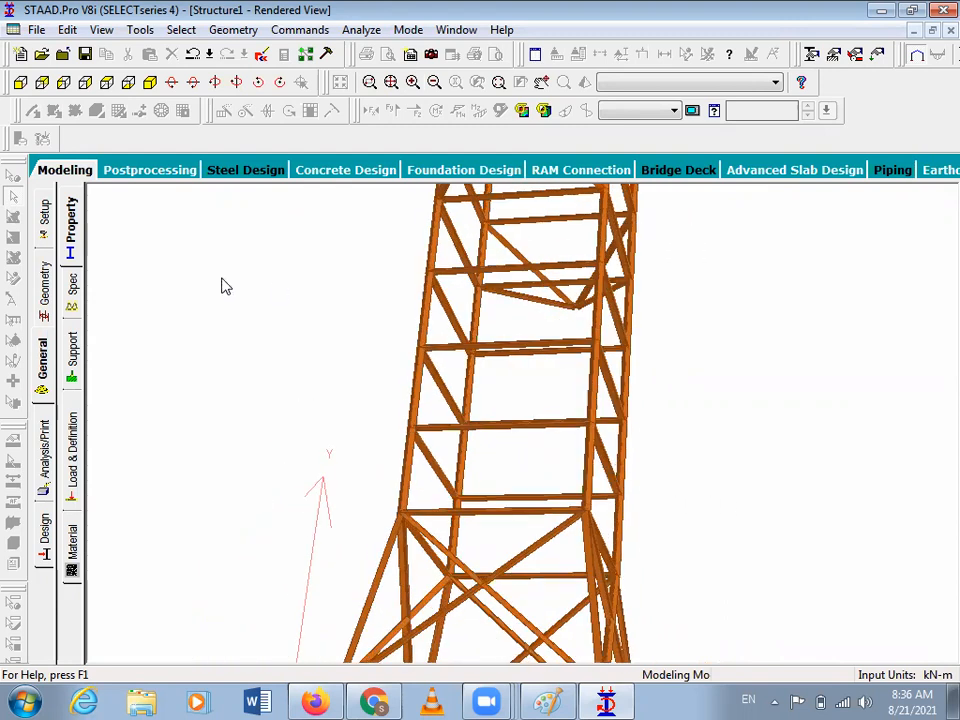
Return to the whole-structure model and create a fixed support definition.
click(63, 170)
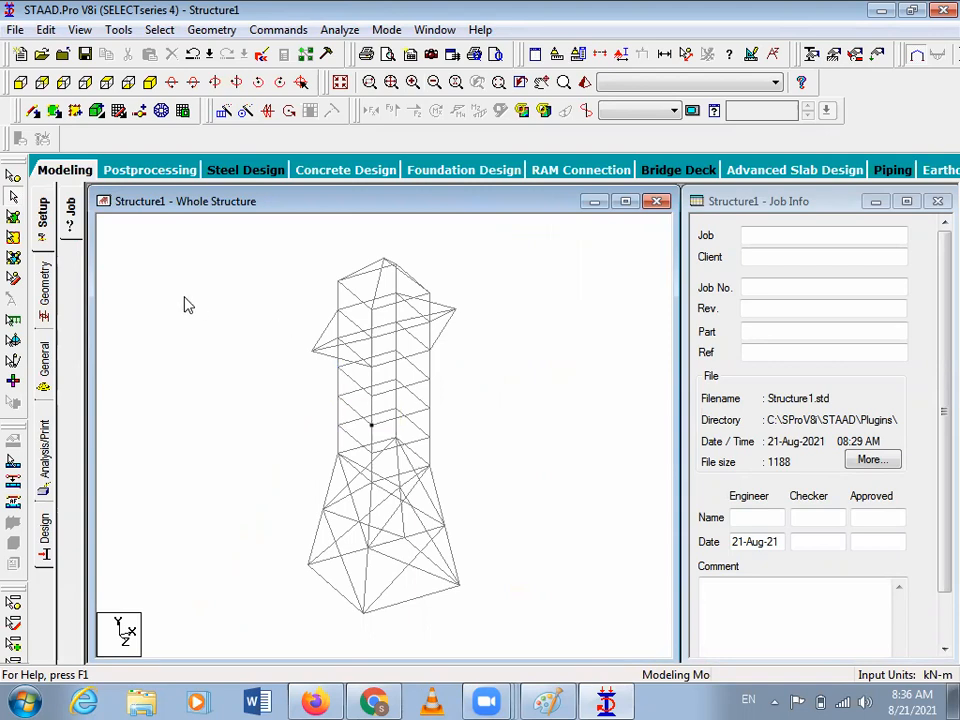
click(44, 300)
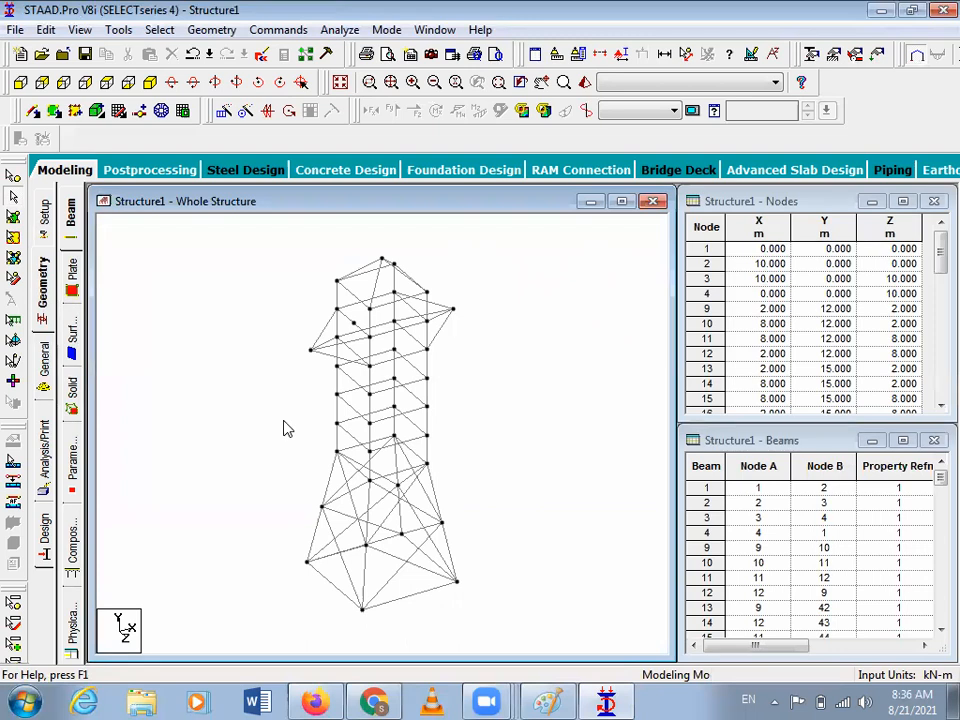
click(44, 358)
click(72, 378)
click(815, 504)
click(658, 662)
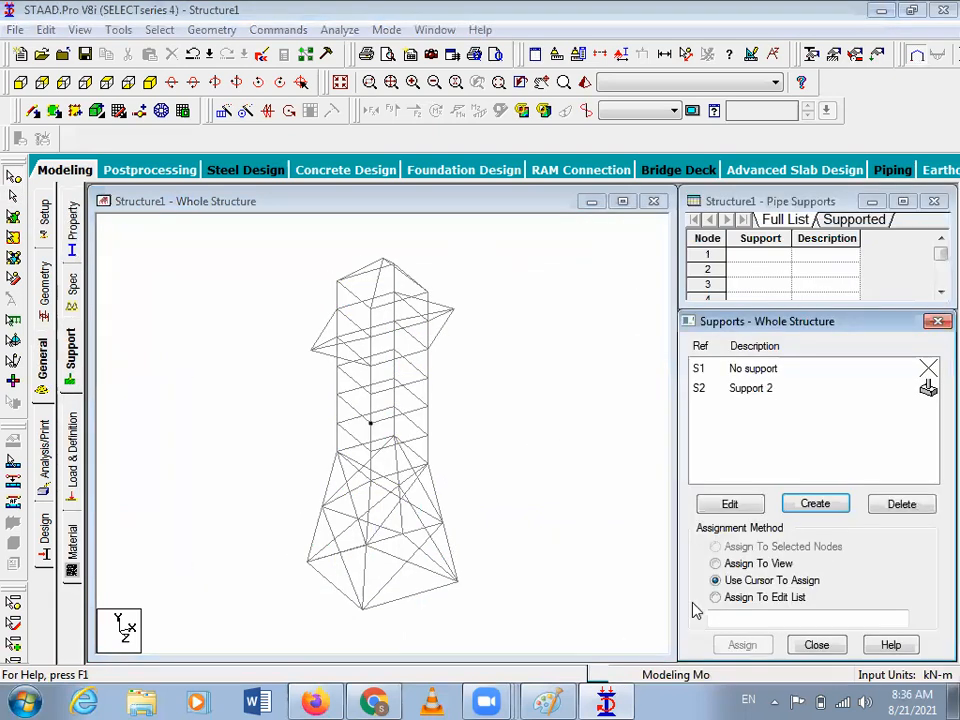
Assign the fixed support to the four base nodes of the tower, selecting them in the front view, and restore the isometric view.
click(765, 388)
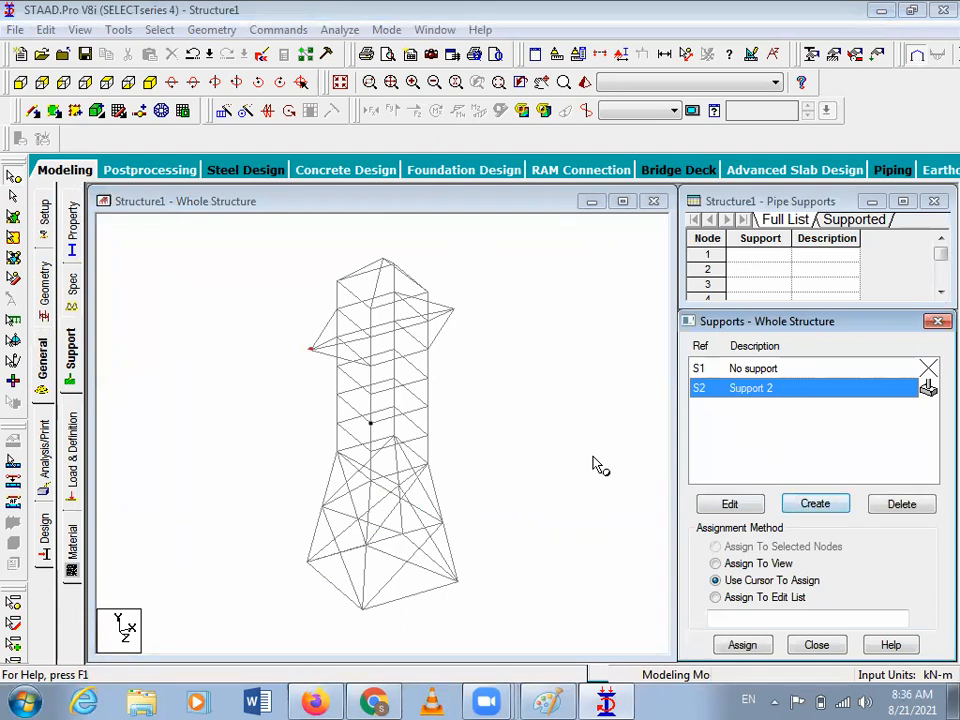
click(20, 82)
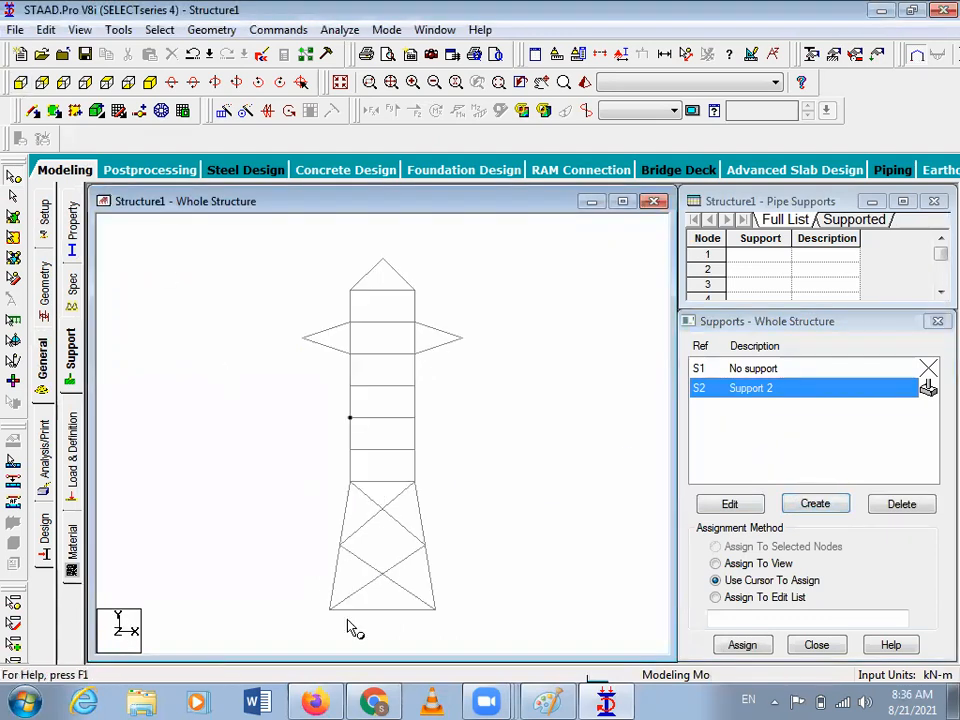
drag(317, 600, 512, 622)
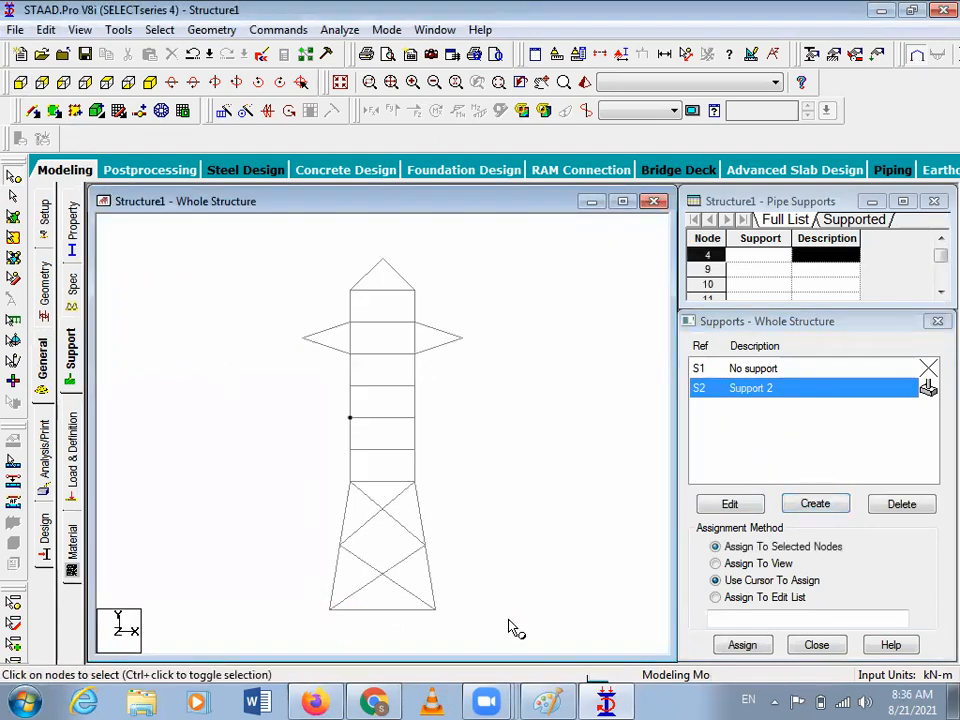
click(742, 645)
click(805, 534)
click(466, 476)
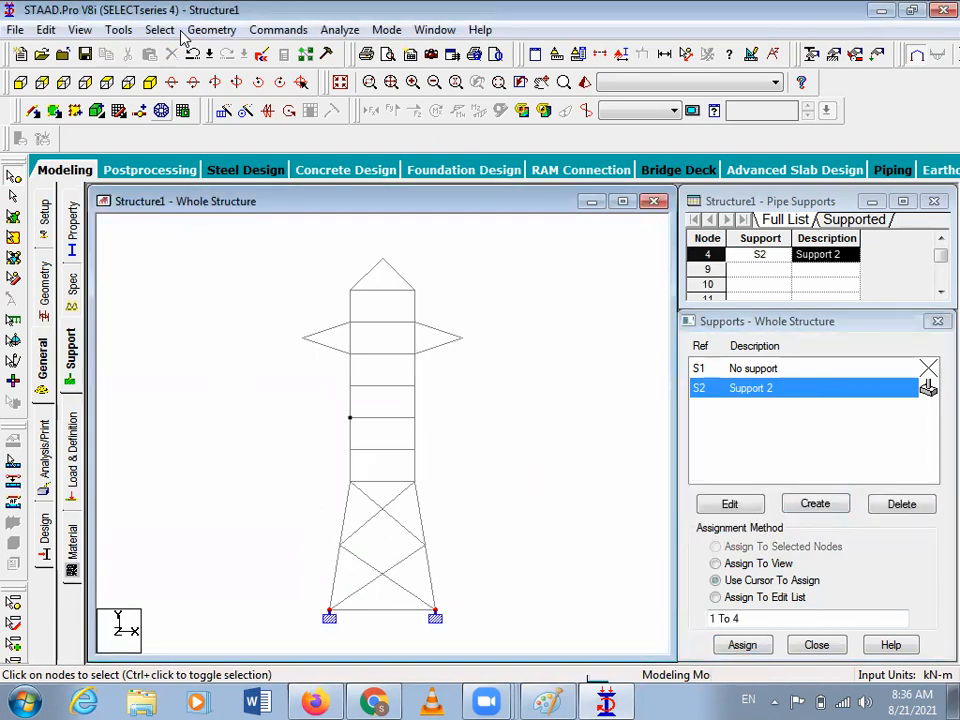
click(150, 83)
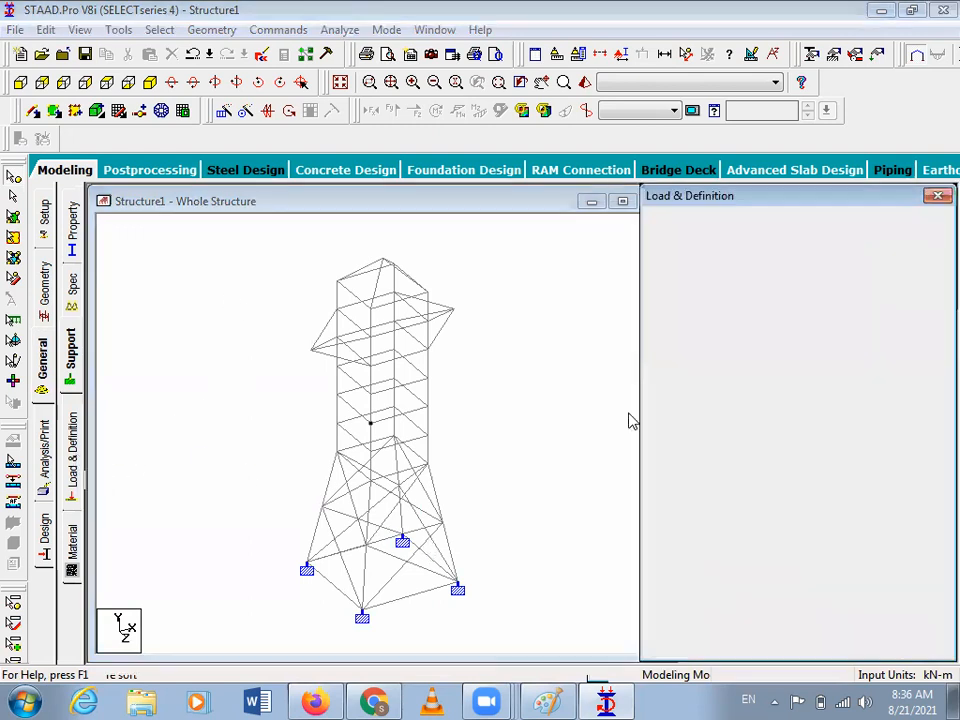
Create primary load case 1 with loading type Dead and the title "dl".
click(725, 233)
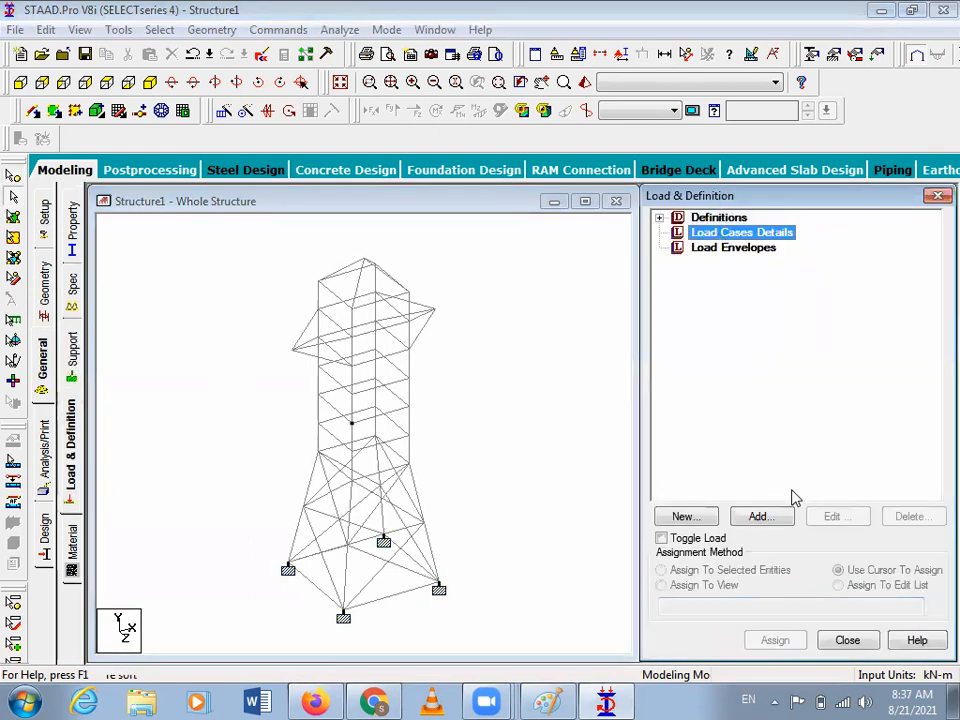
click(774, 516)
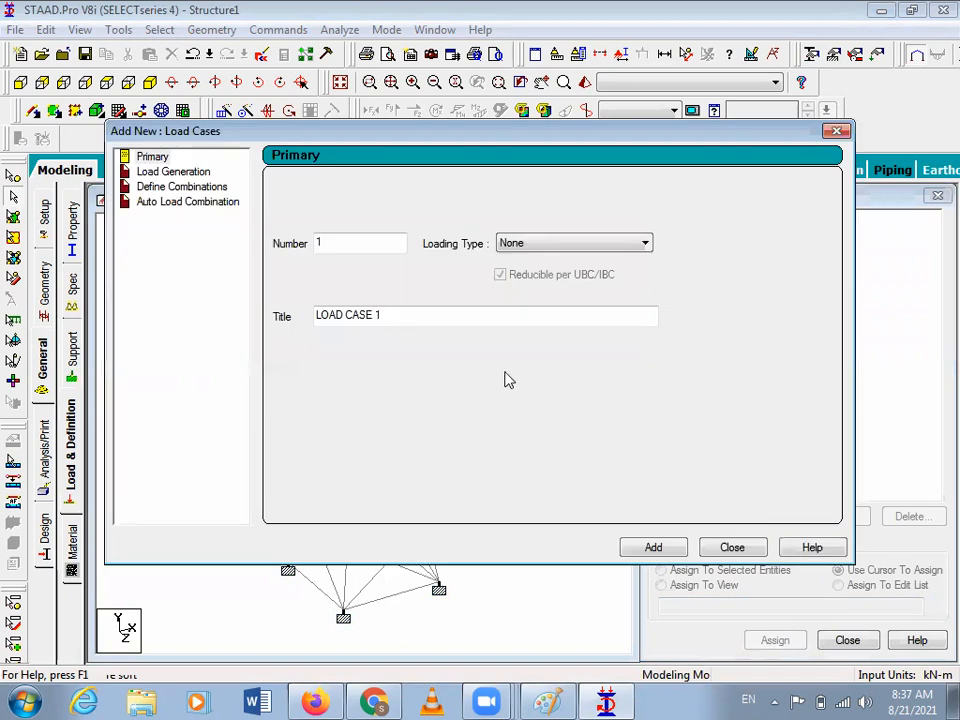
click(540, 246)
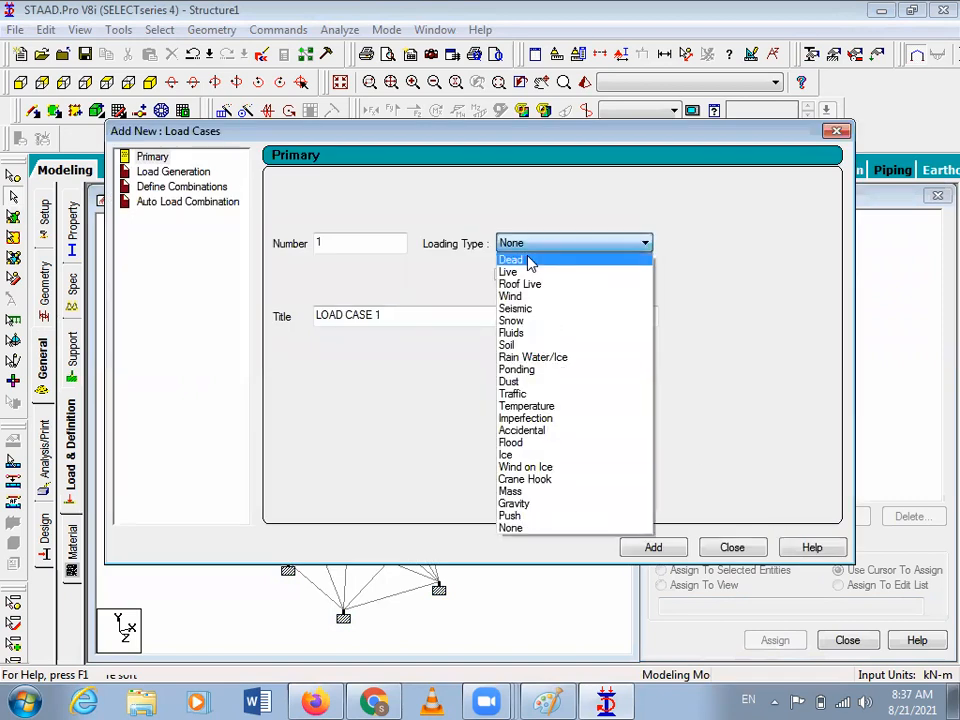
click(531, 262)
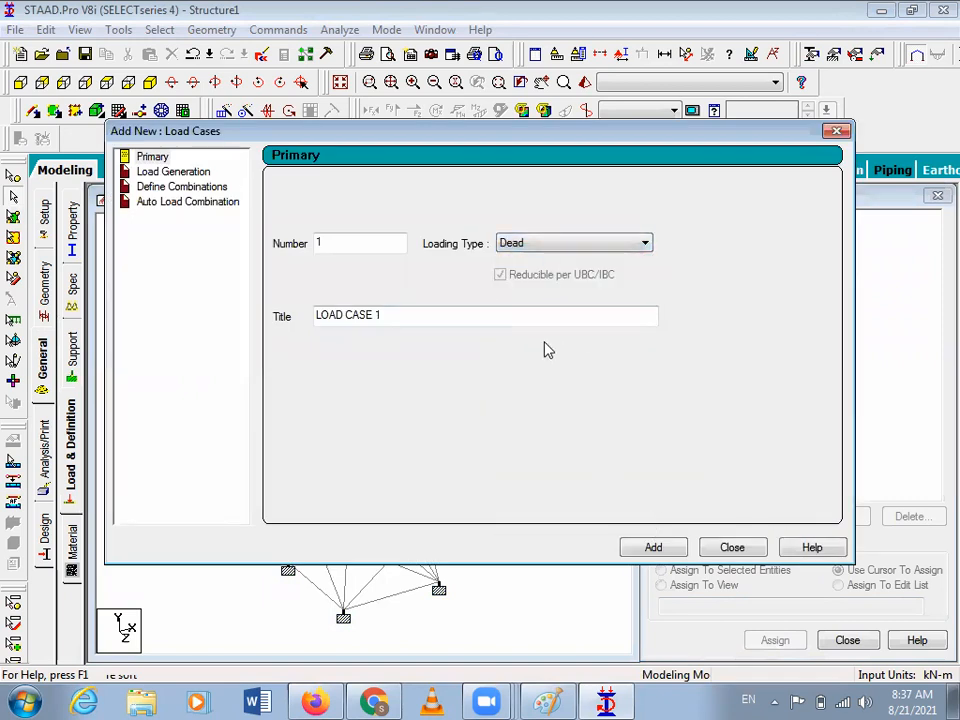
drag(544, 315, 150, 376)
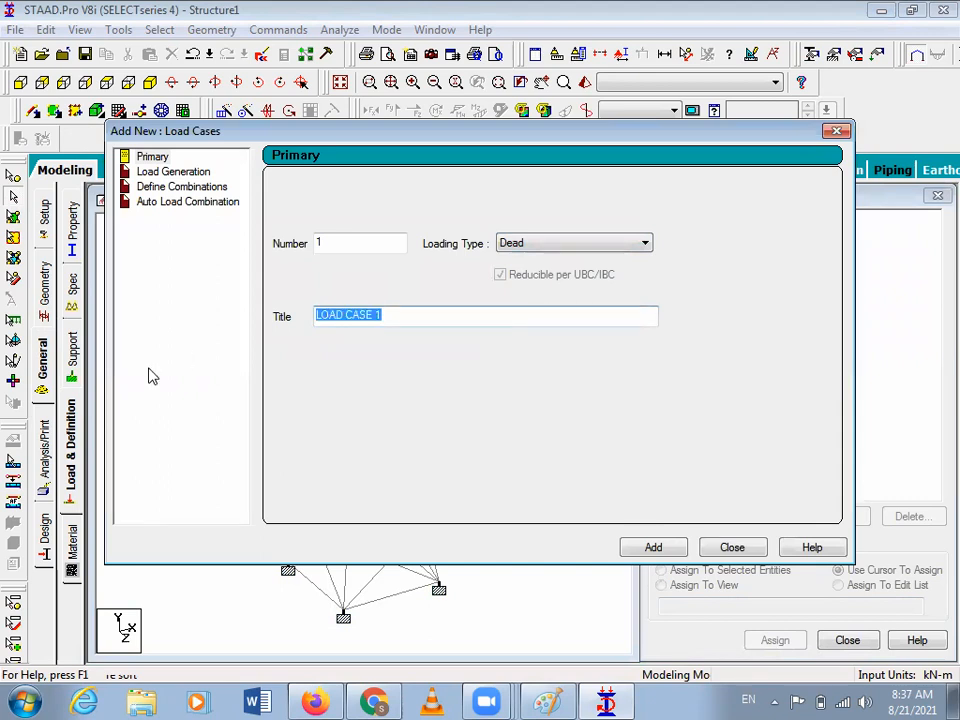
text(dl)
click(664, 550)
click(733, 549)
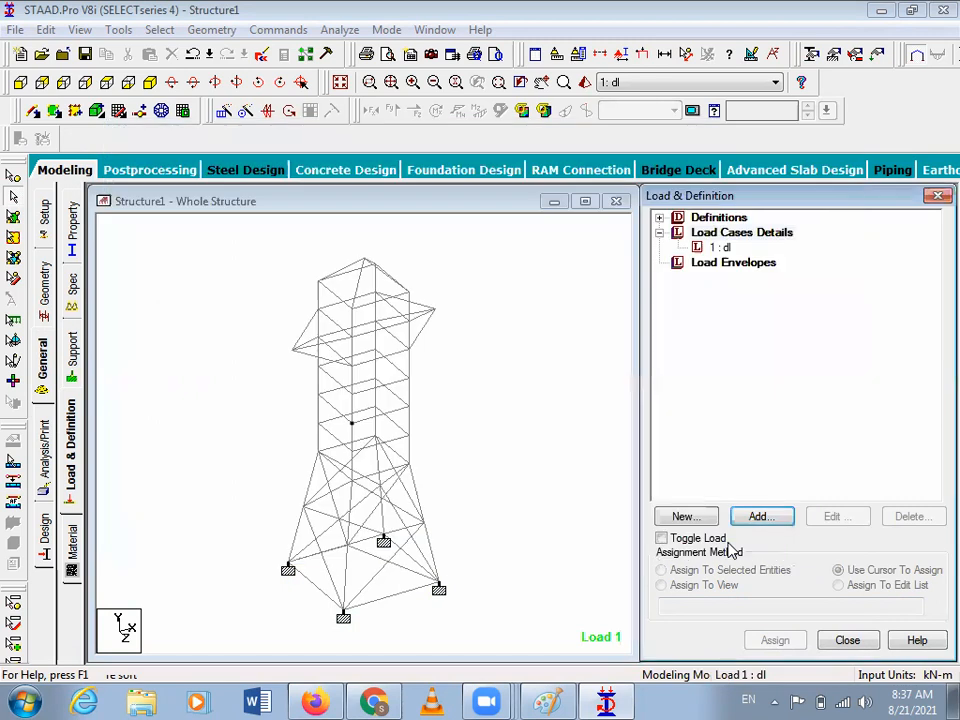
Add a selfweight load in the Y direction with factor -1 to the dl load case.
click(726, 248)
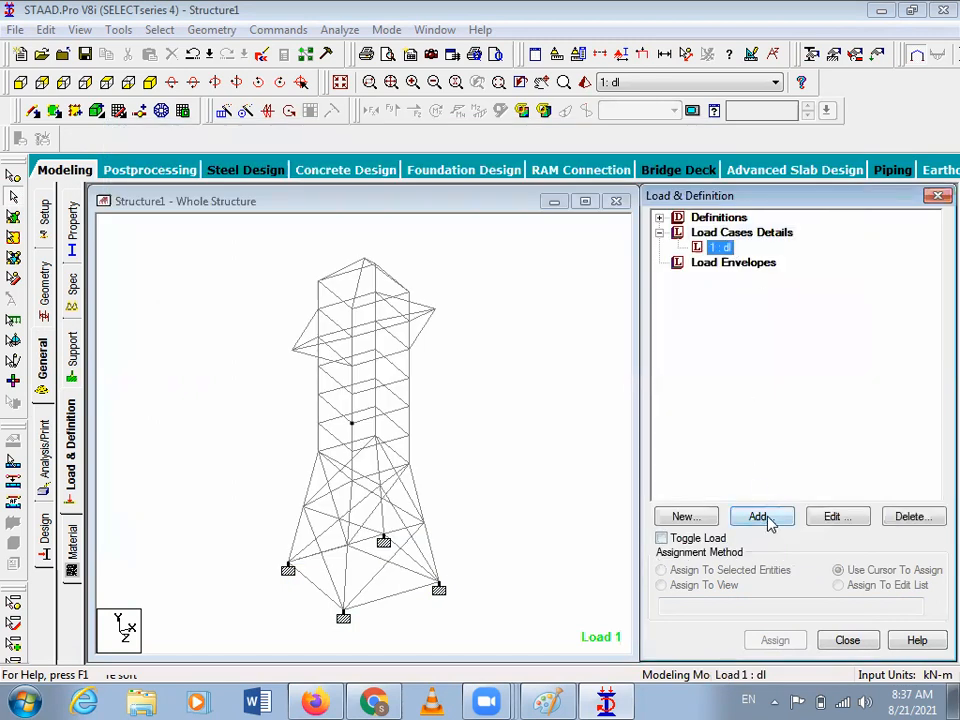
click(762, 517)
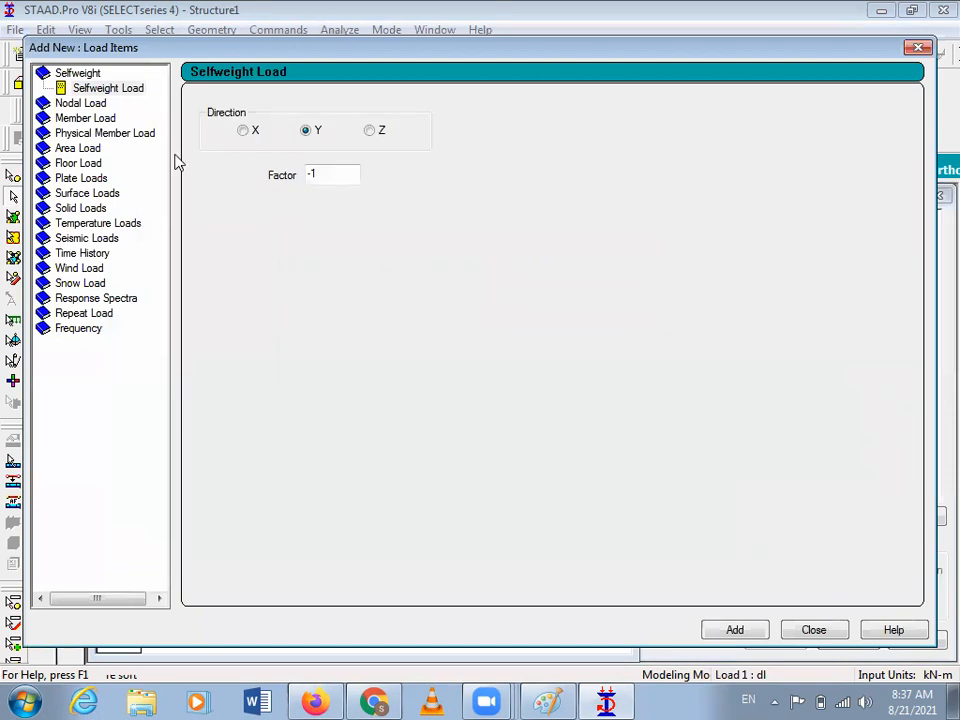
click(108, 90)
click(761, 632)
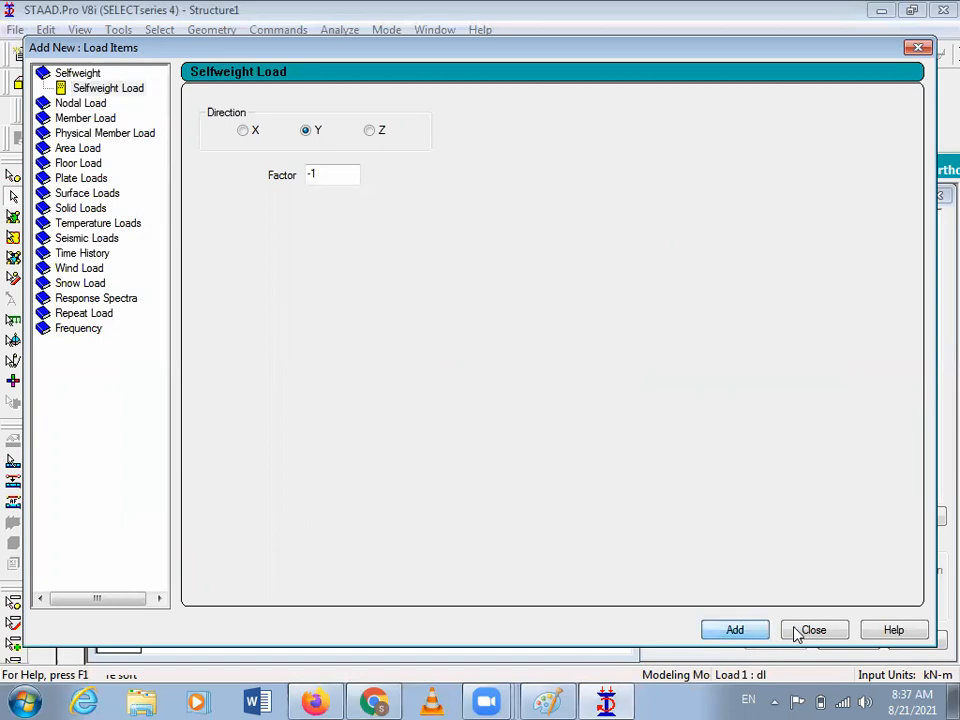
click(812, 630)
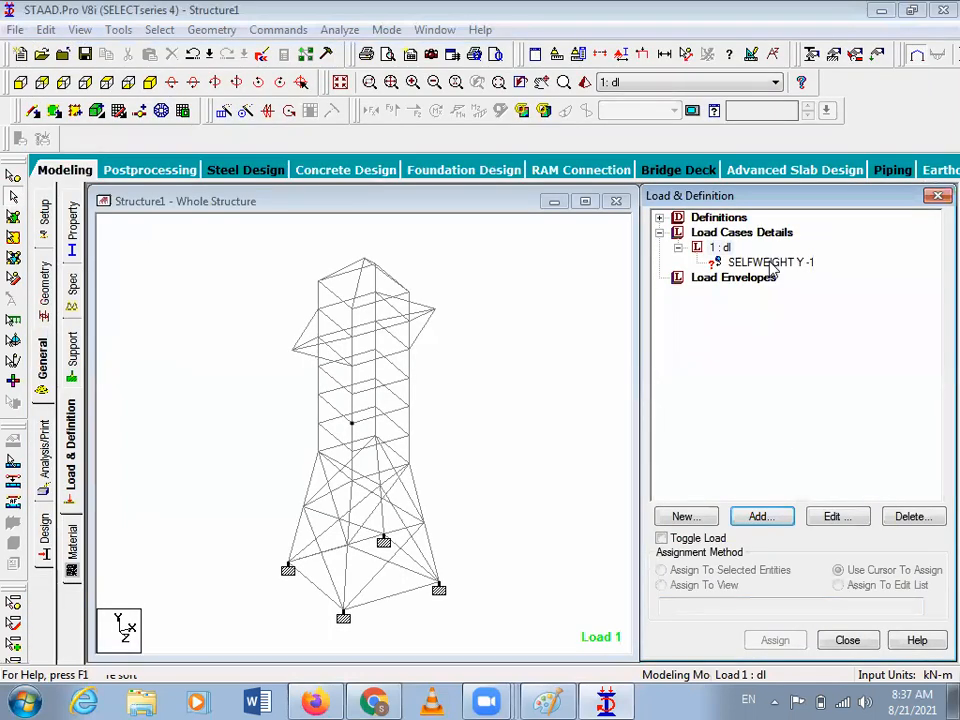
Assign the Y -1 selfweight load to all members in the view.
click(767, 262)
click(712, 586)
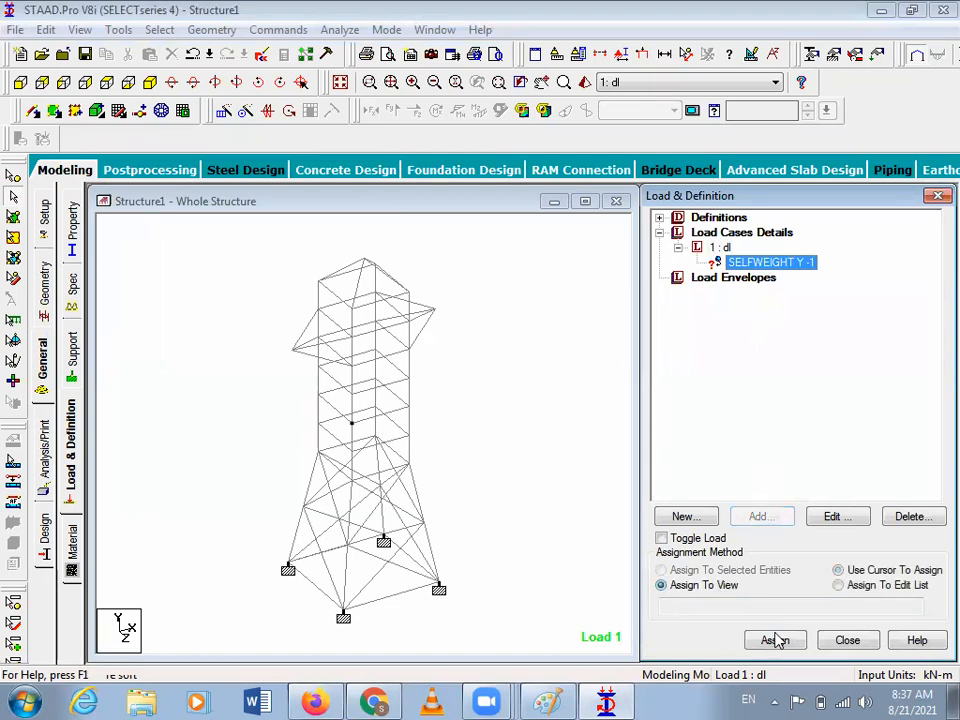
click(775, 640)
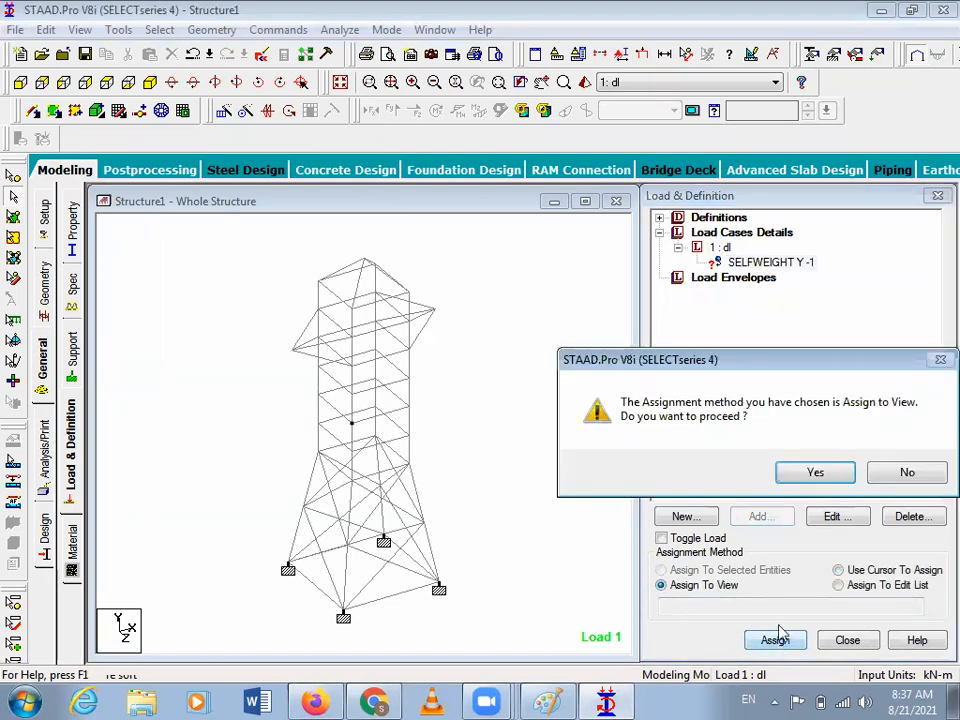
click(815, 473)
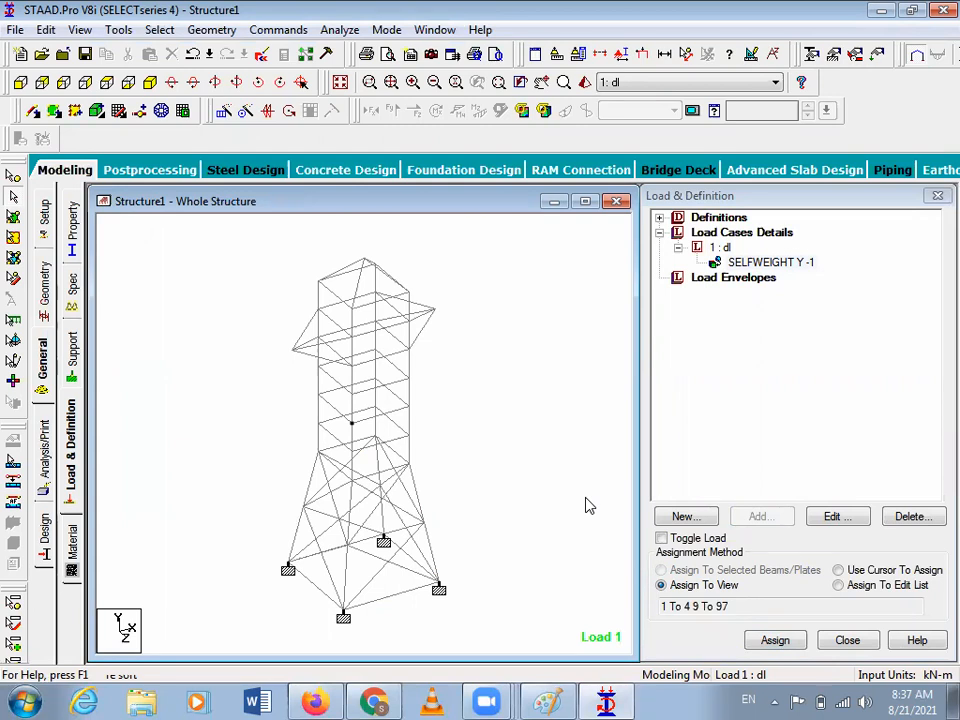
Add a Perform Analysis command with the print option All for the whole structure.
click(44, 462)
click(388, 400)
click(422, 550)
click(572, 550)
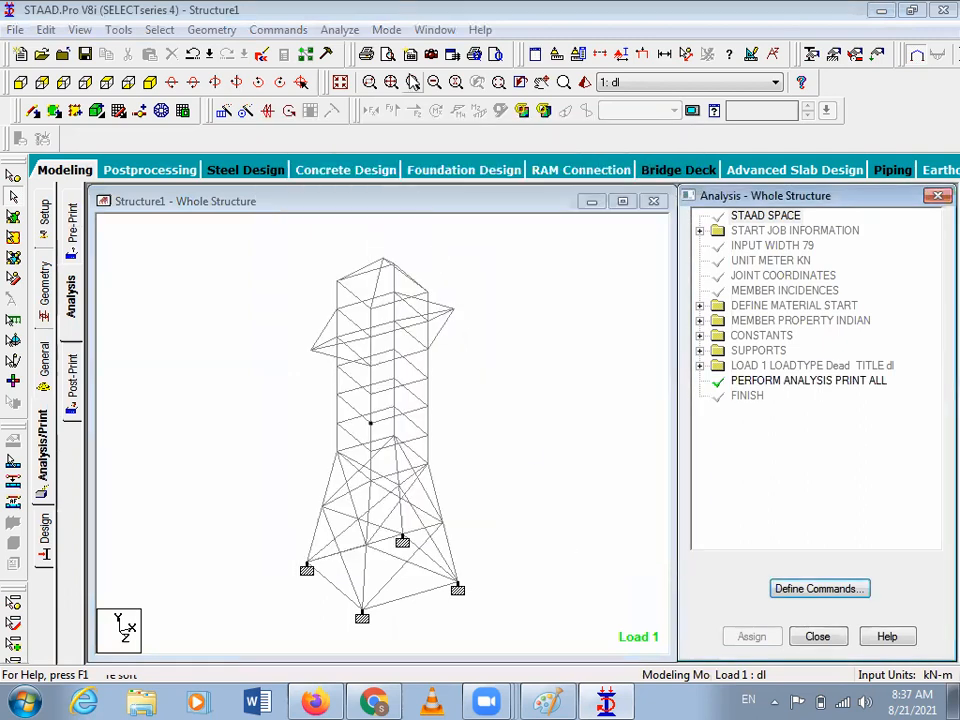
Run the analysis on the tower, saving the modified structure, and finish by staying in modeling mode.
click(339, 29)
click(362, 47)
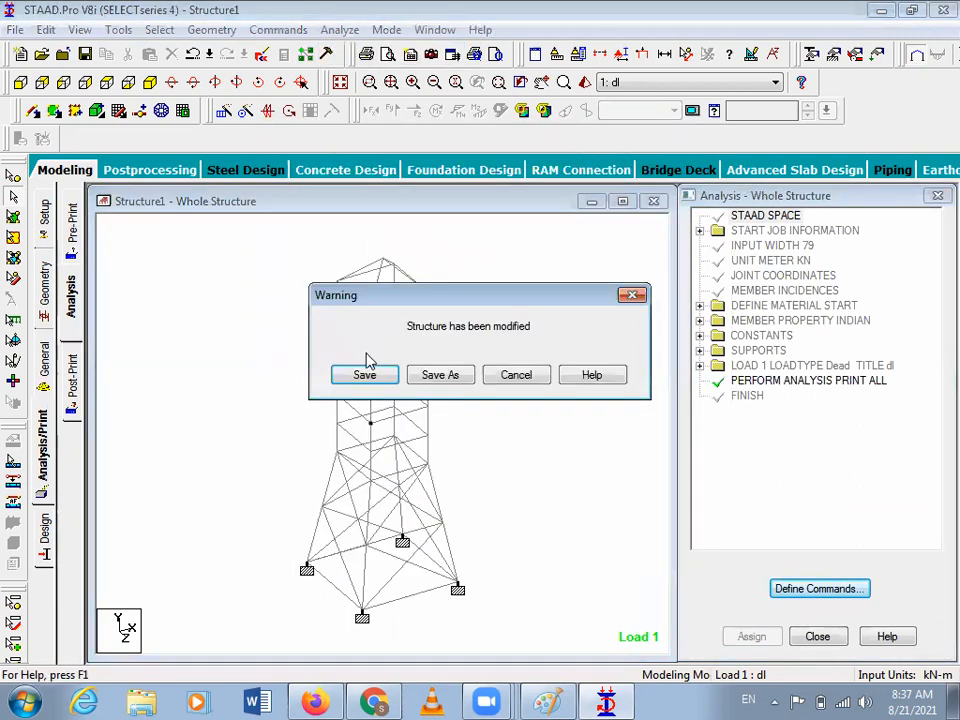
click(366, 375)
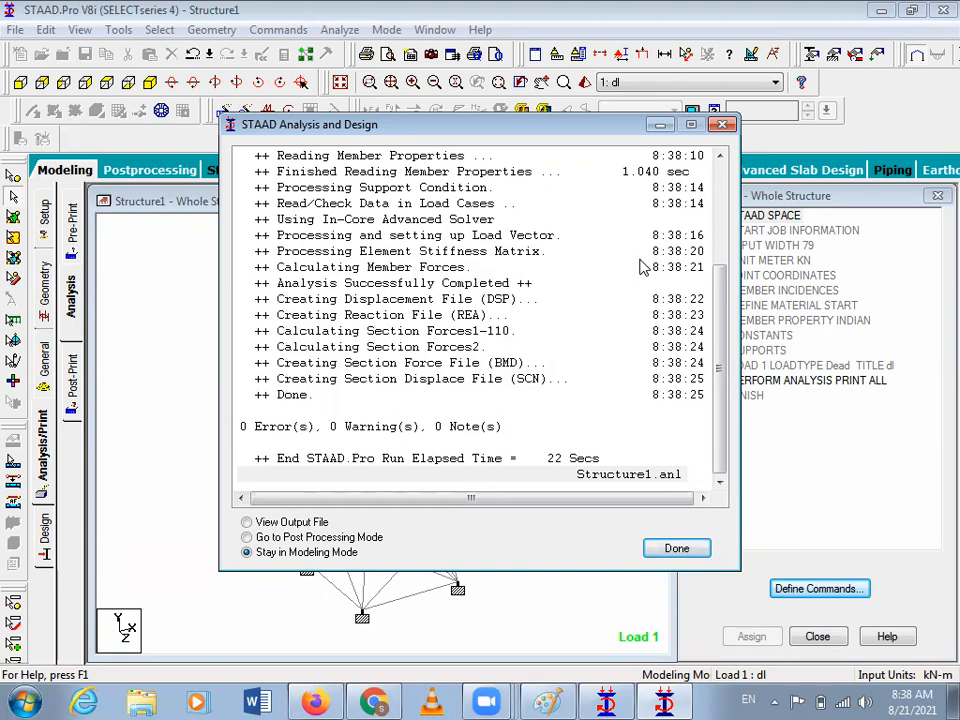
click(690, 549)
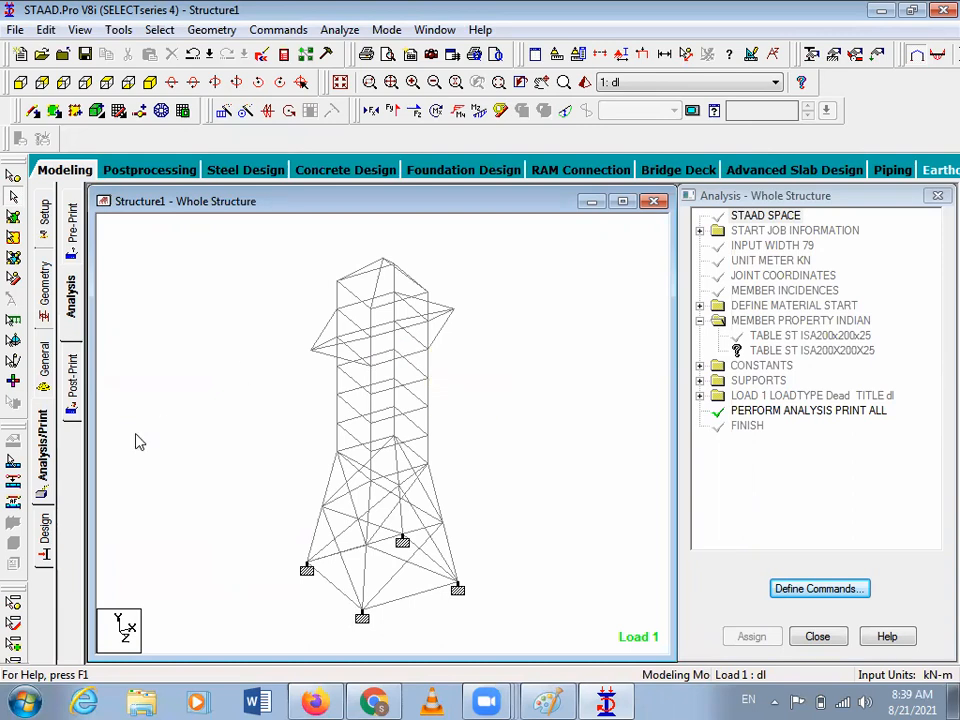
Open the steel design settings for the whole structure and set the current design code to IS800.
click(45, 538)
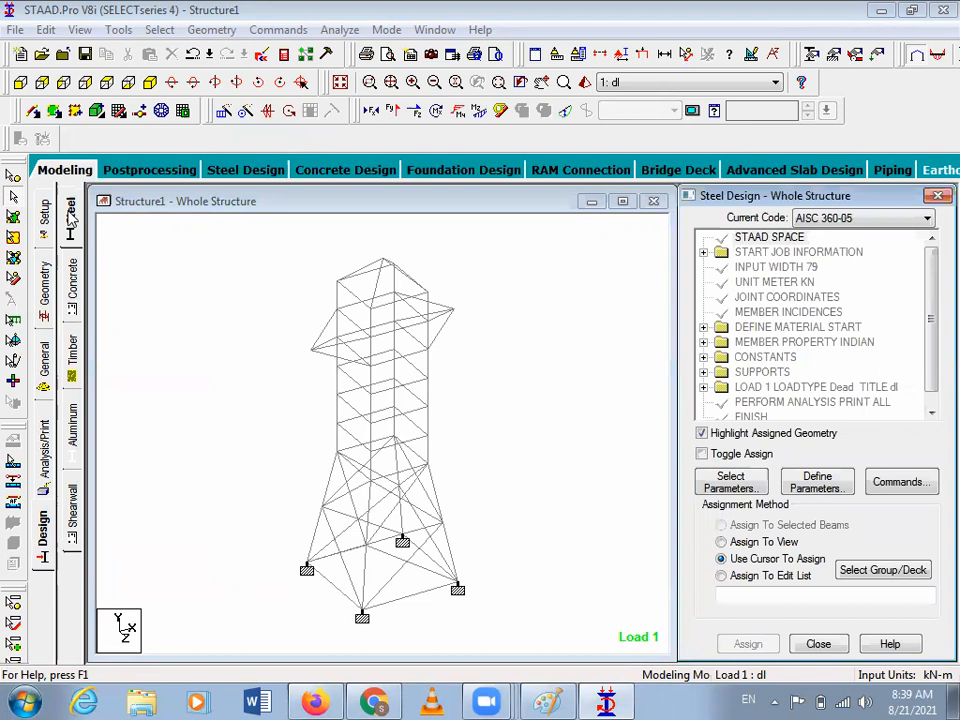
click(70, 217)
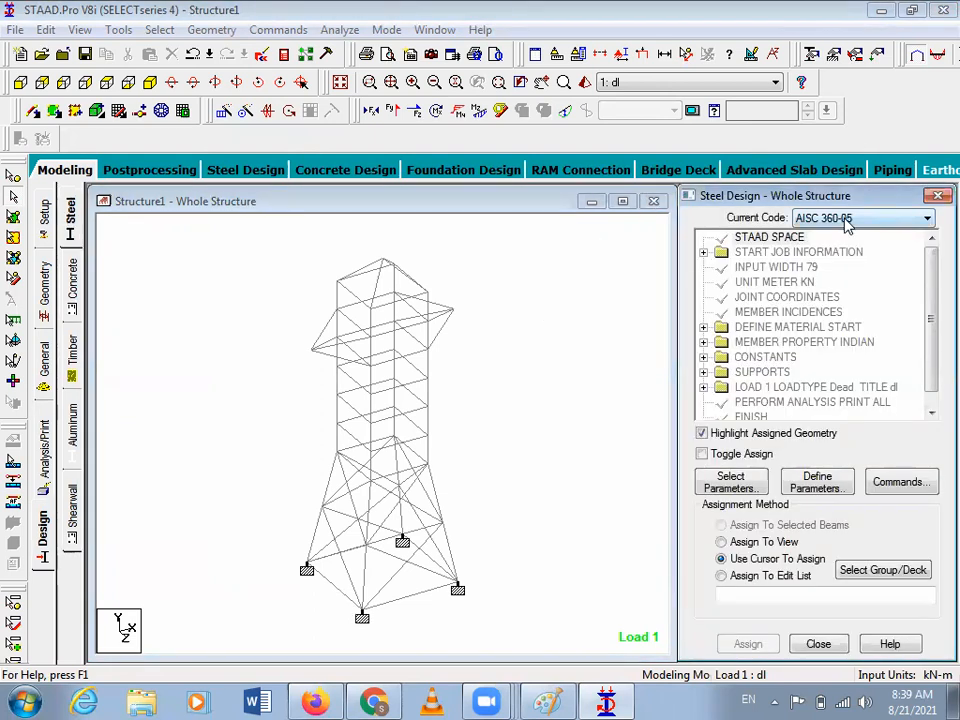
click(913, 218)
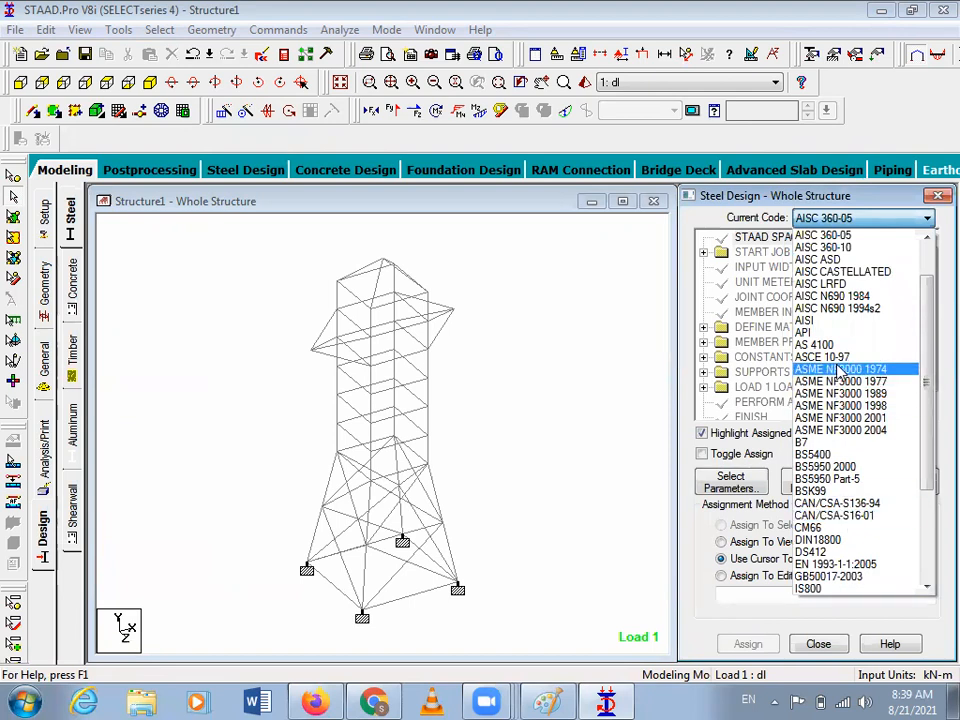
drag(922, 382, 927, 442)
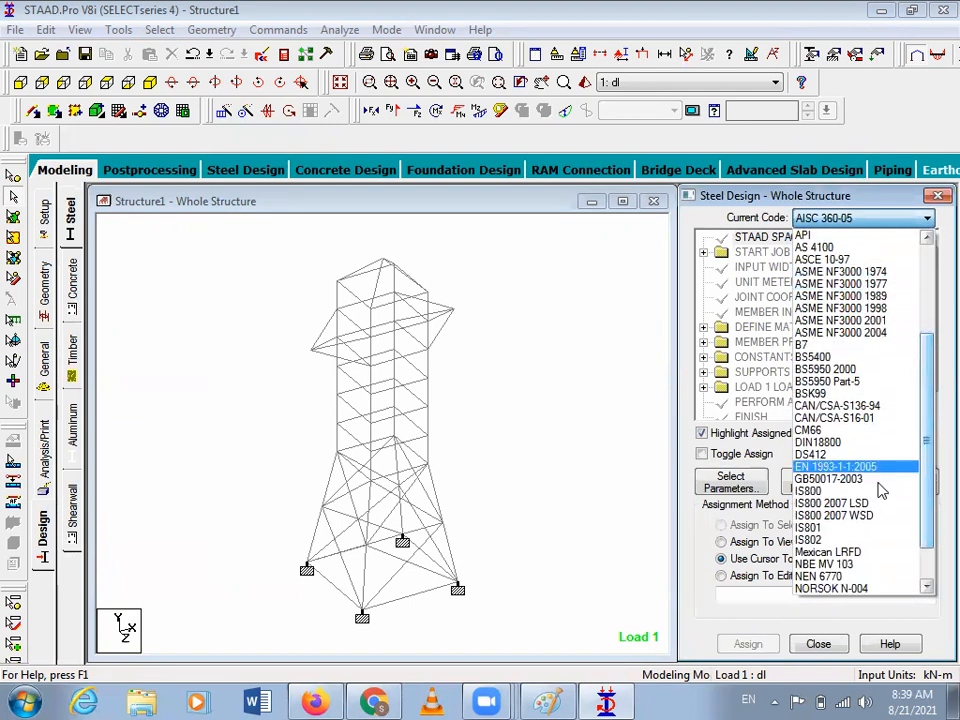
click(818, 493)
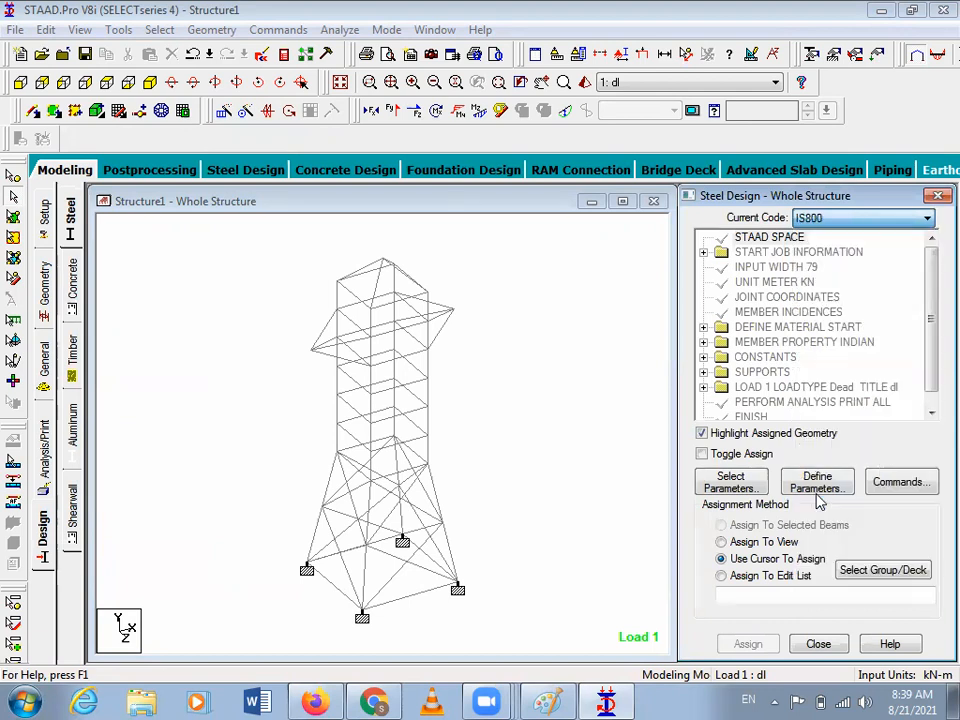
click(848, 222)
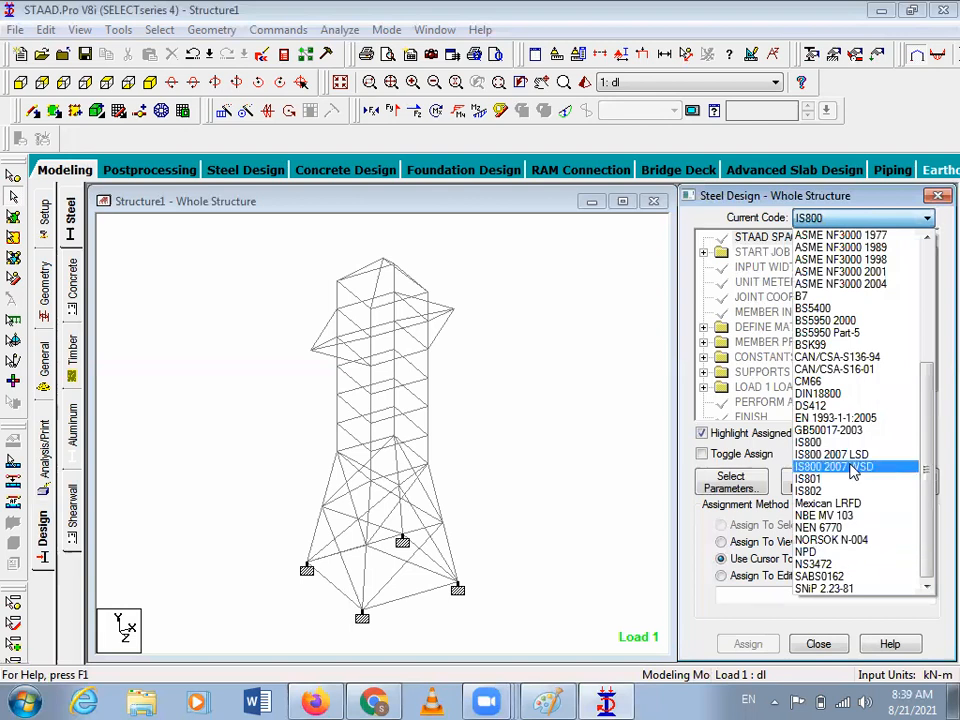
click(827, 447)
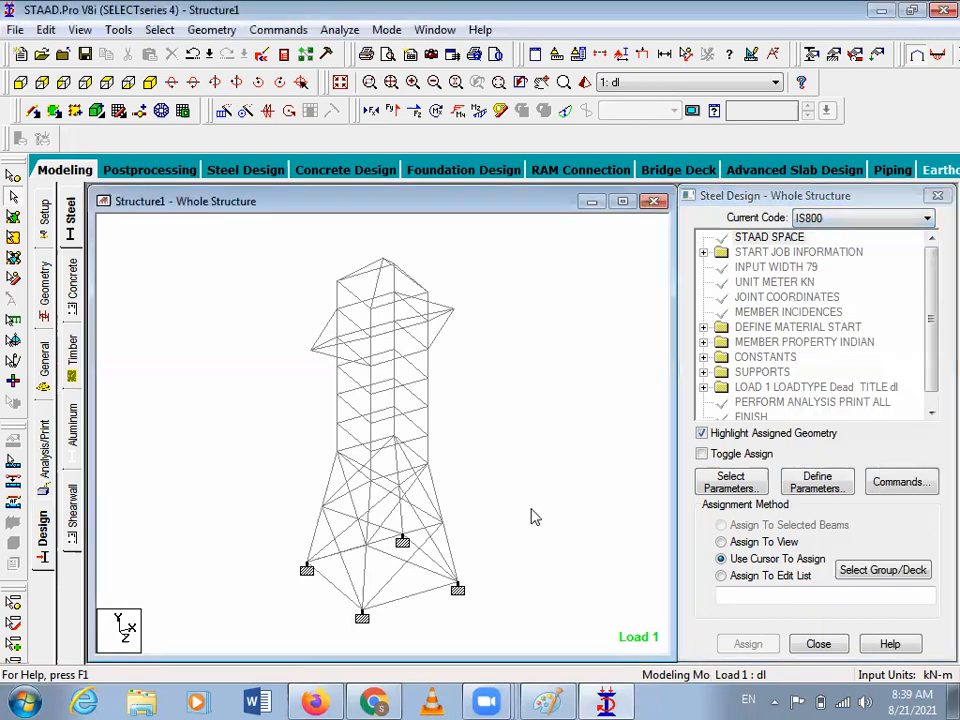
Open the steel design parameter selection and remove all parameters from the selected list.
click(750, 488)
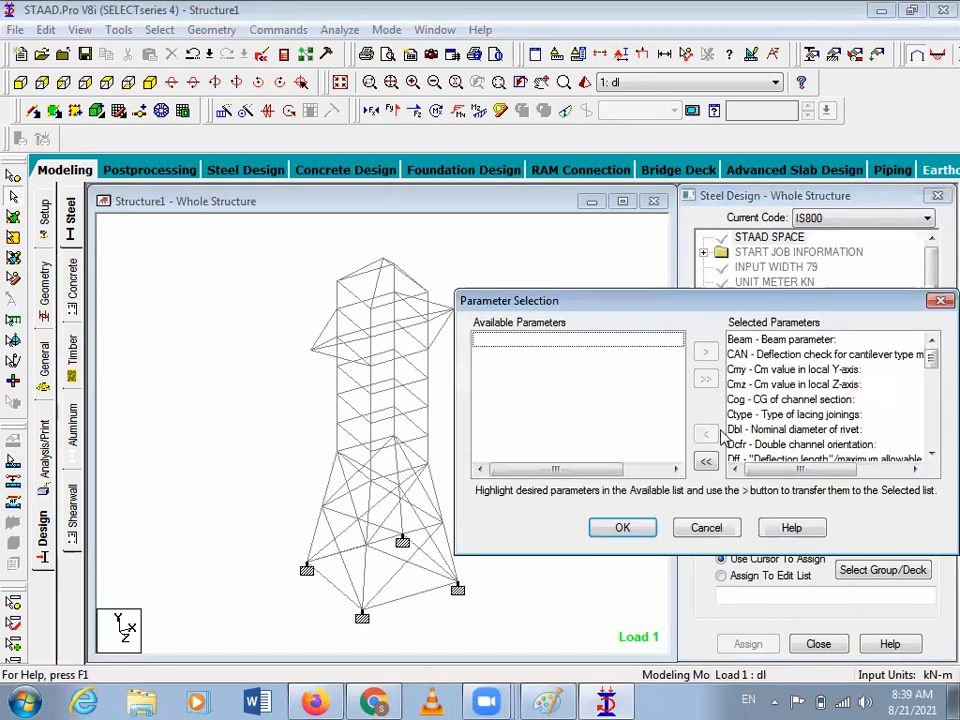
click(708, 462)
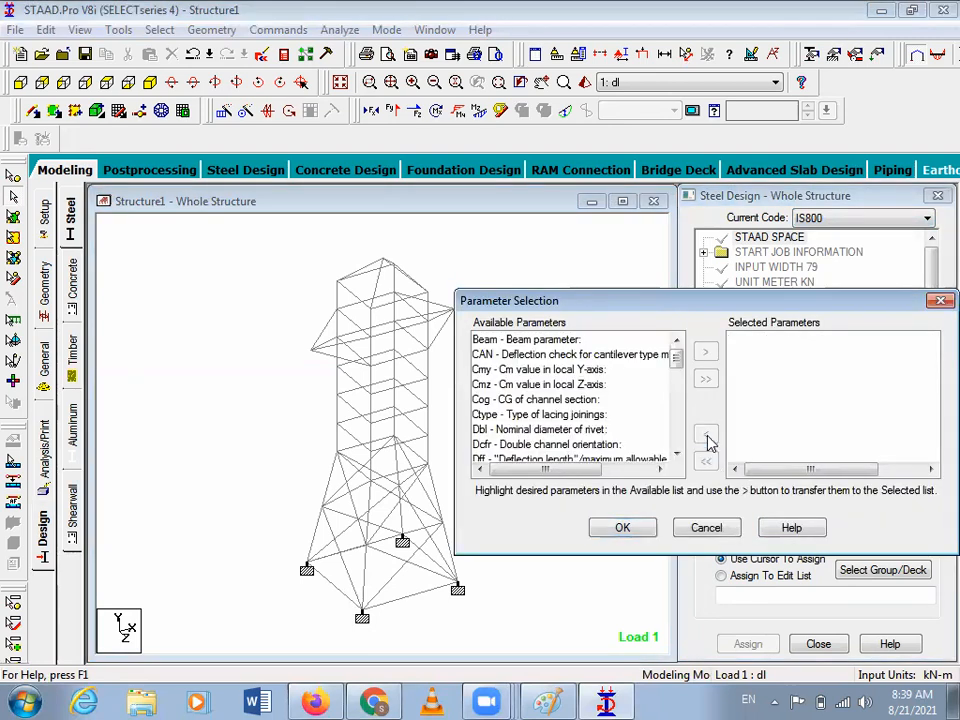
click(677, 457)
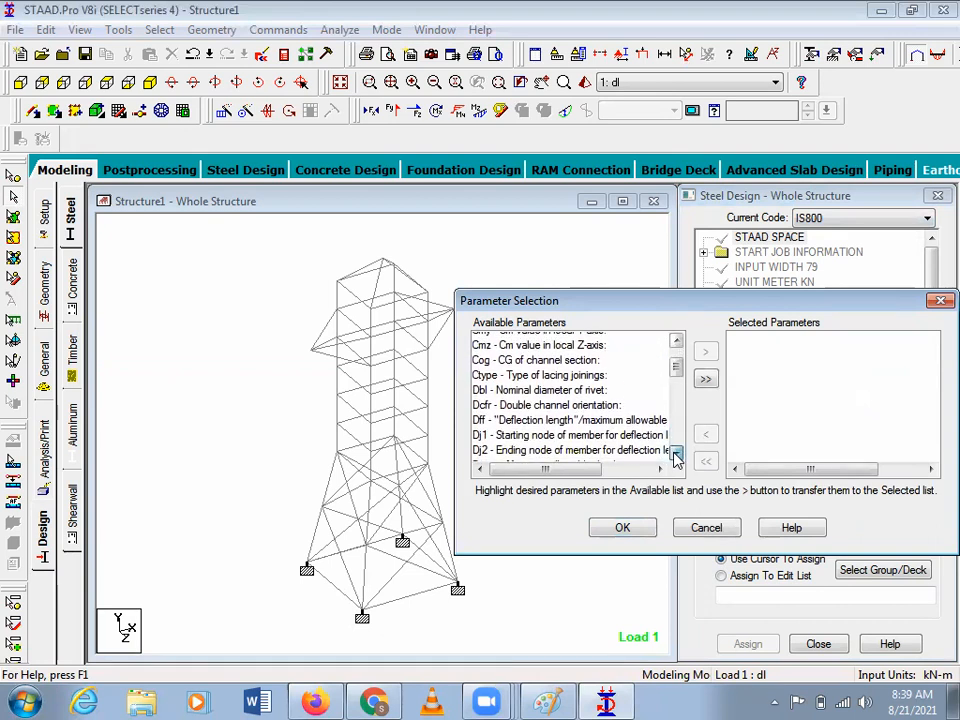
click(677, 457)
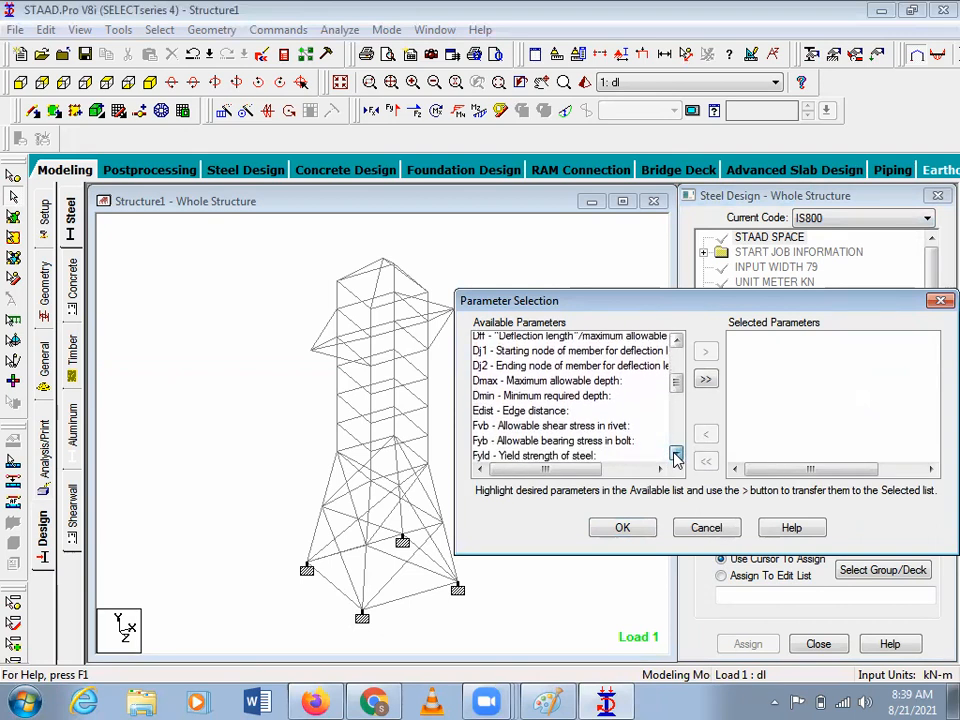
scroll(597, 401, down, 2)
click(597, 401)
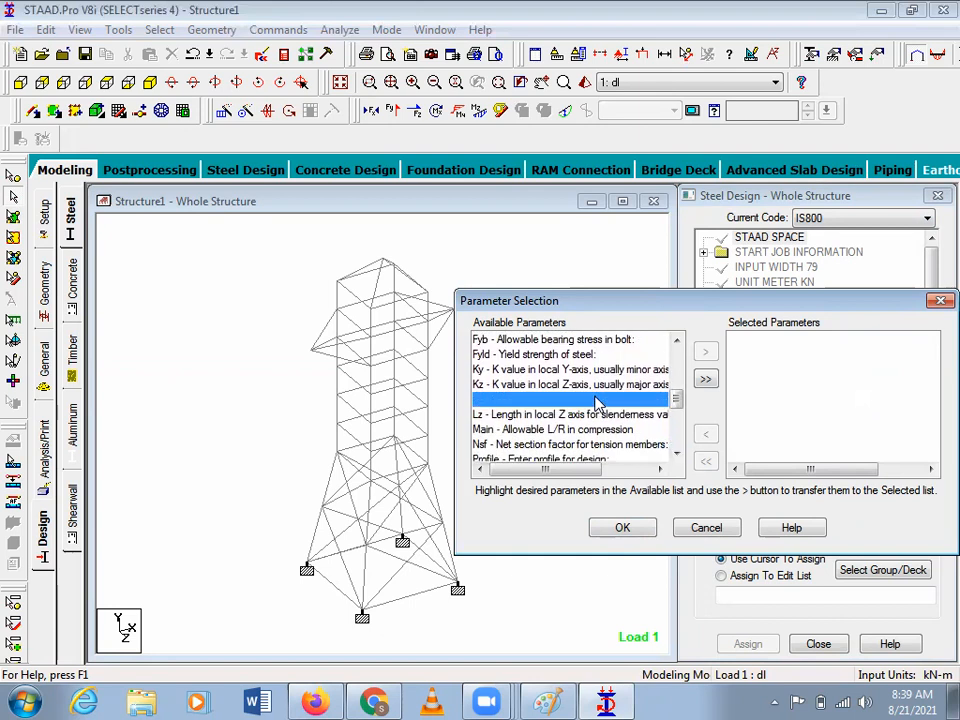
click(705, 351)
click(677, 341)
click(677, 341)
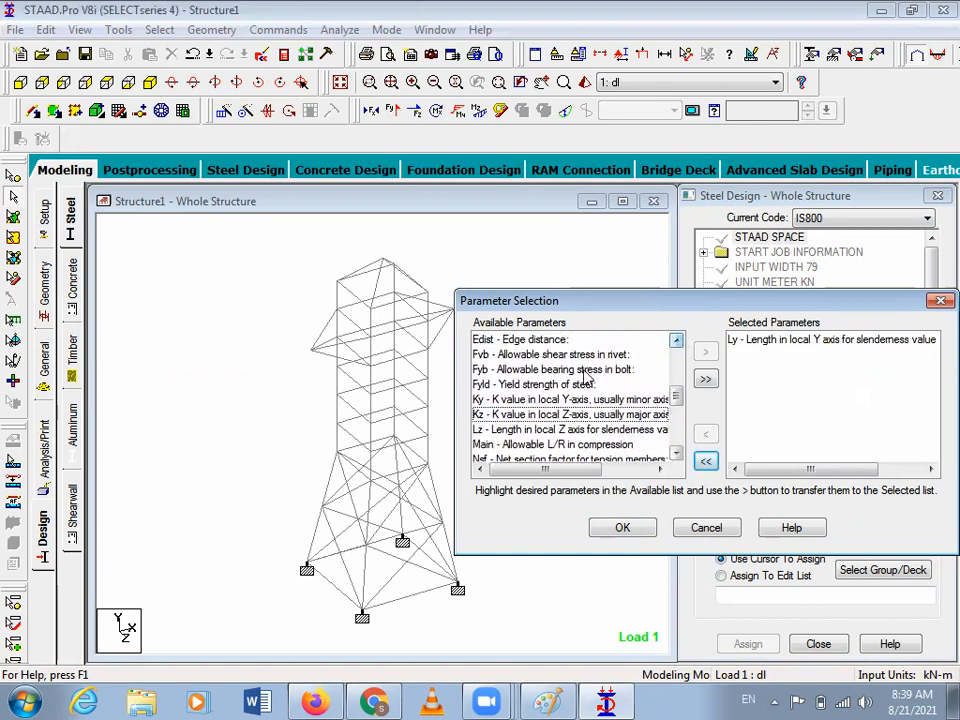
click(535, 357)
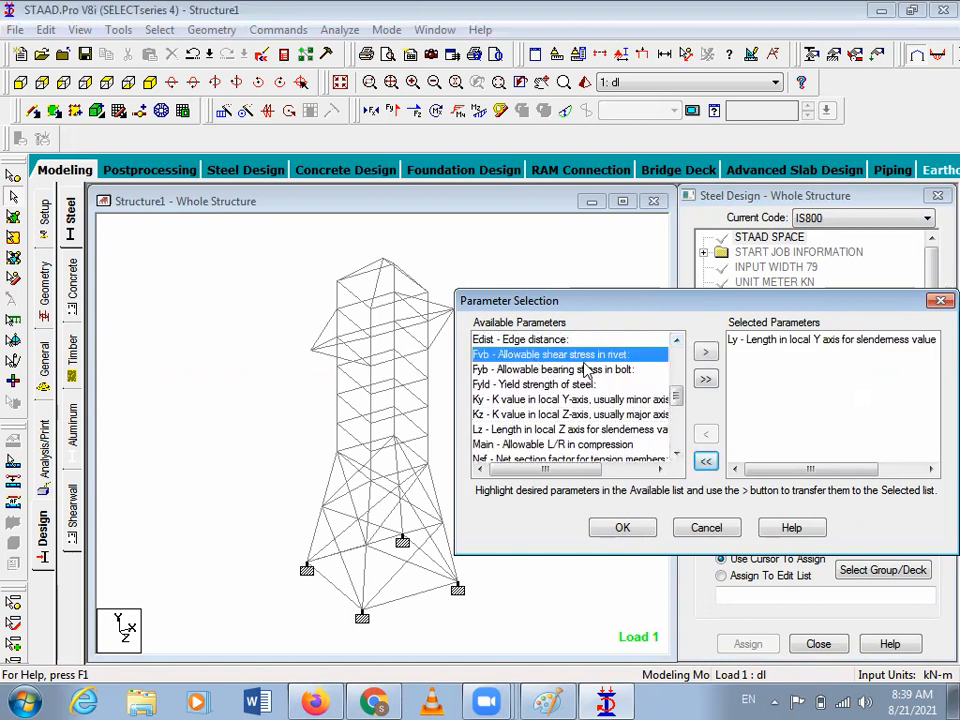
click(704, 354)
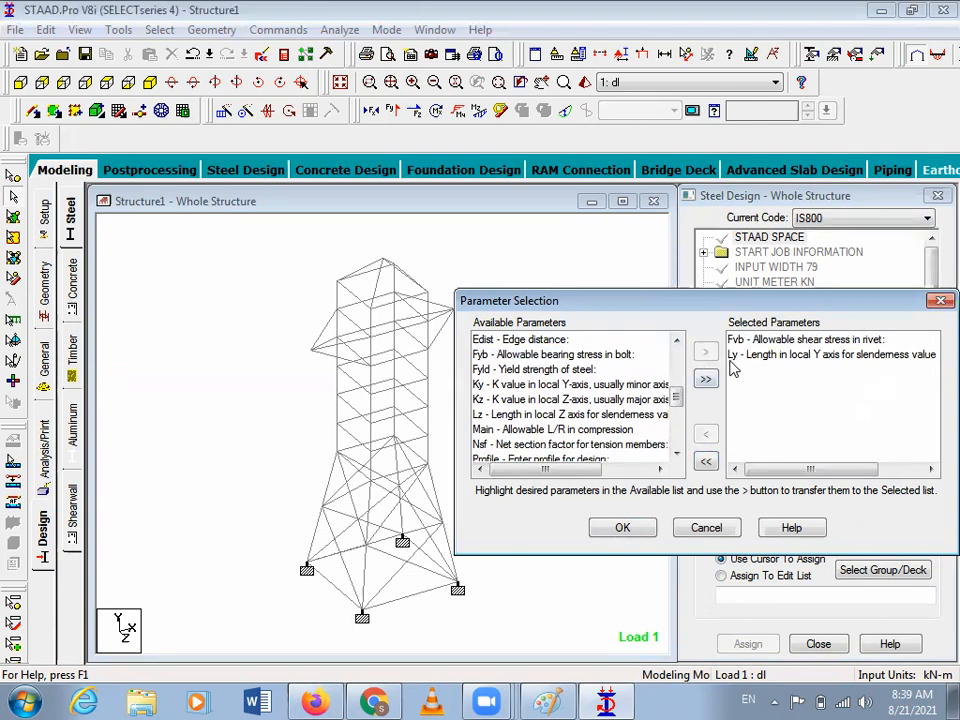
click(705, 461)
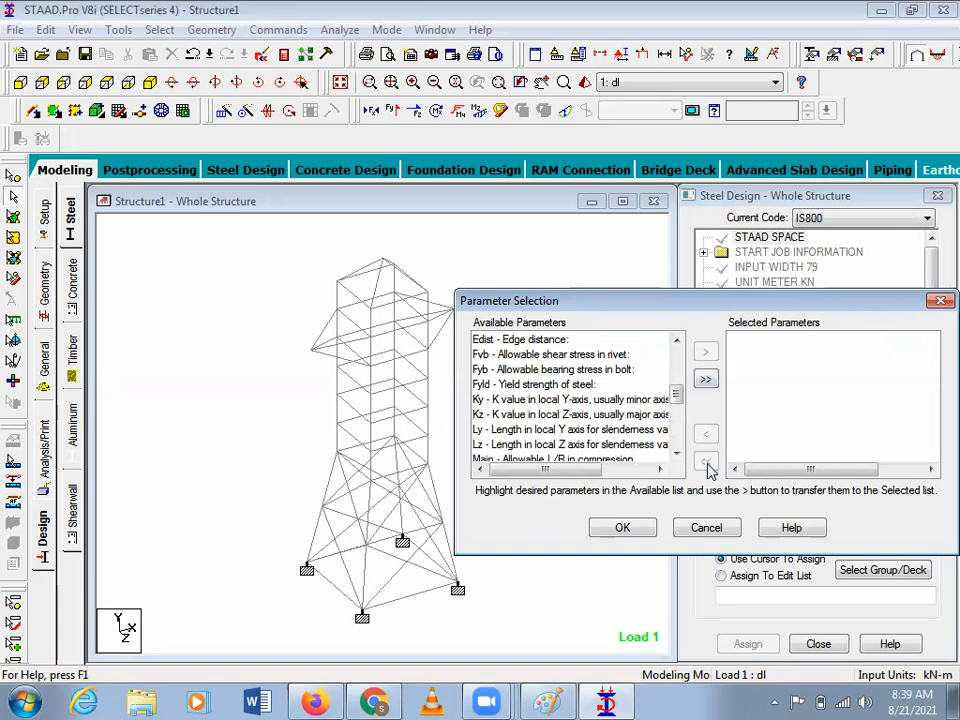
Select the design parameters Fvb (allowable shear stress in rivet), Fyb (allowable bearing stress in bolt) and Fyld (yield strength of steel).
click(546, 356)
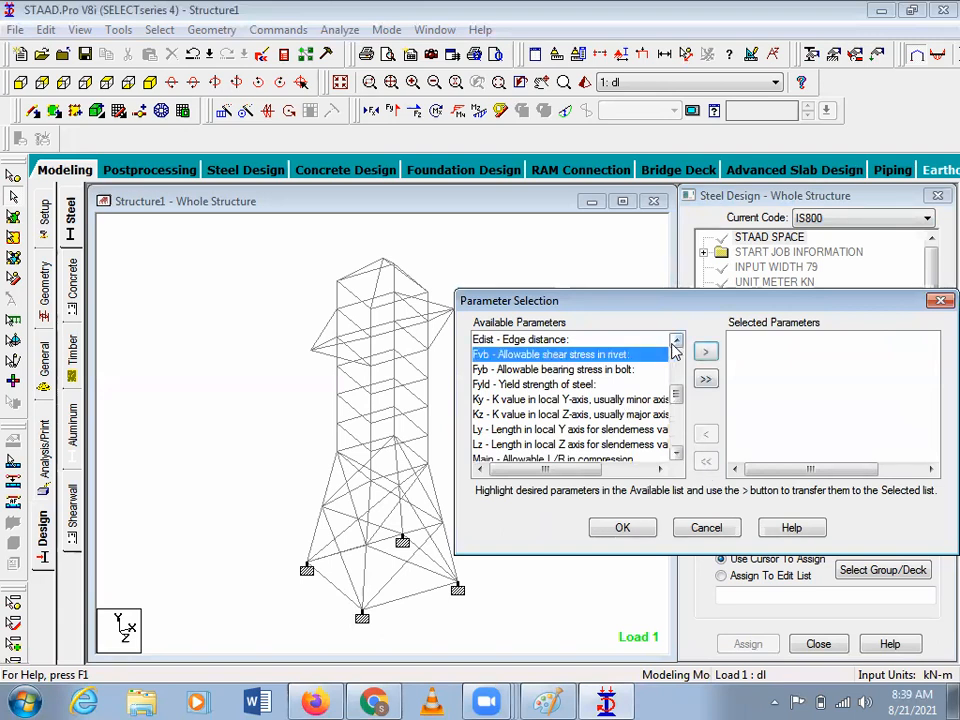
click(706, 350)
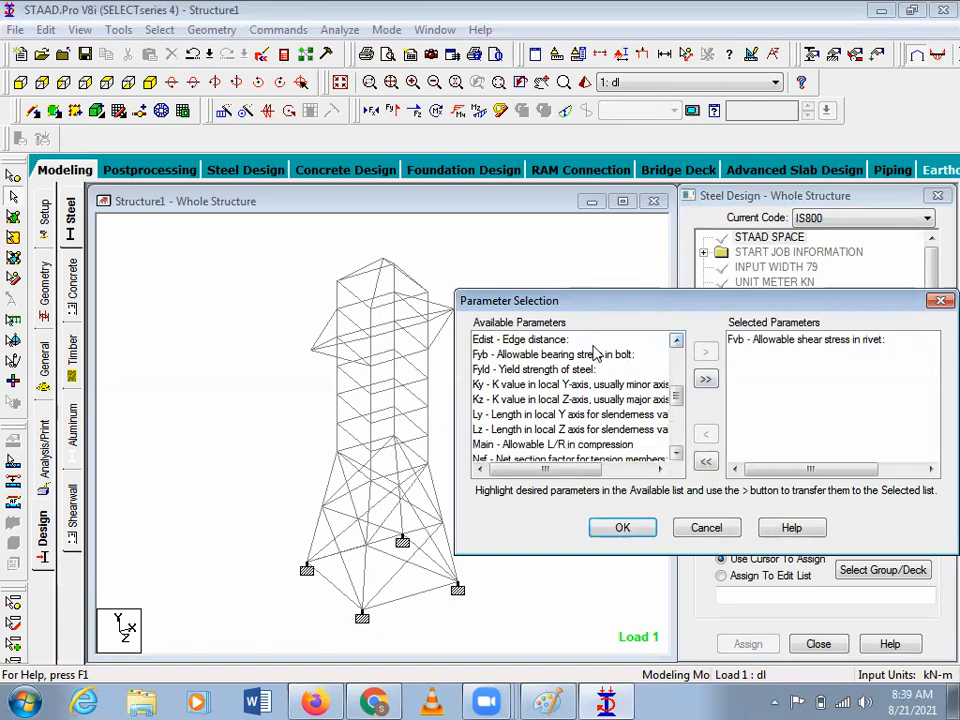
click(547, 356)
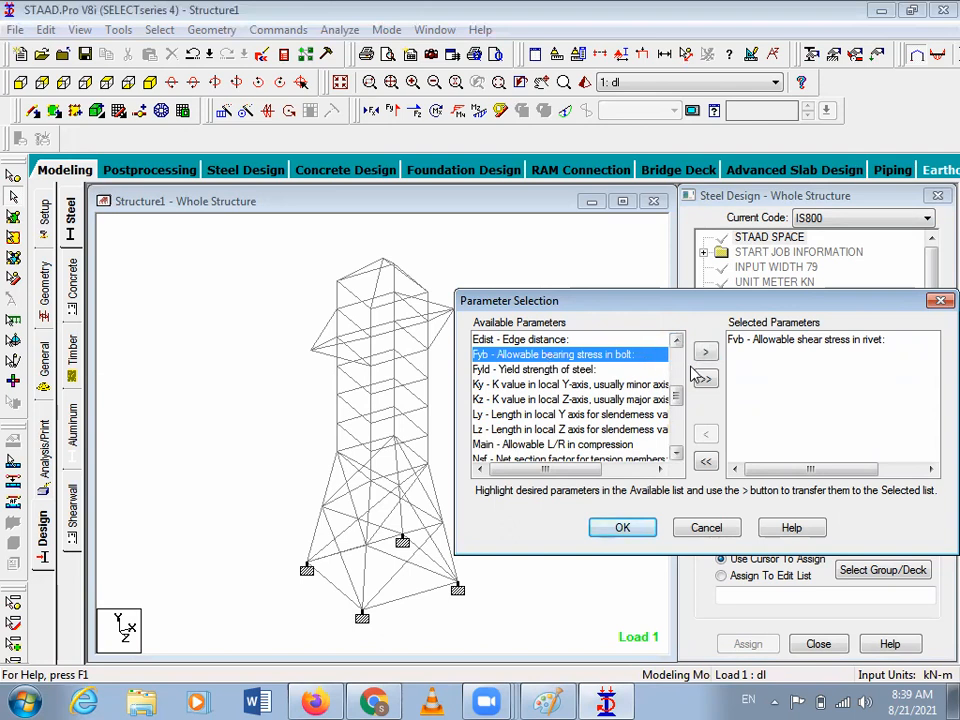
click(706, 351)
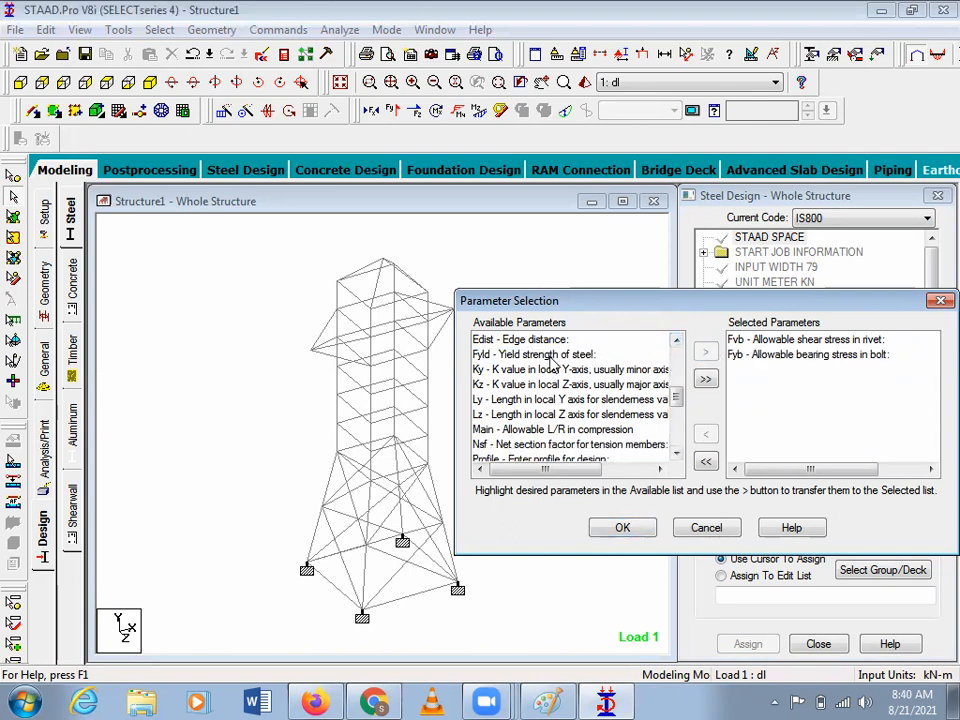
click(588, 355)
click(706, 352)
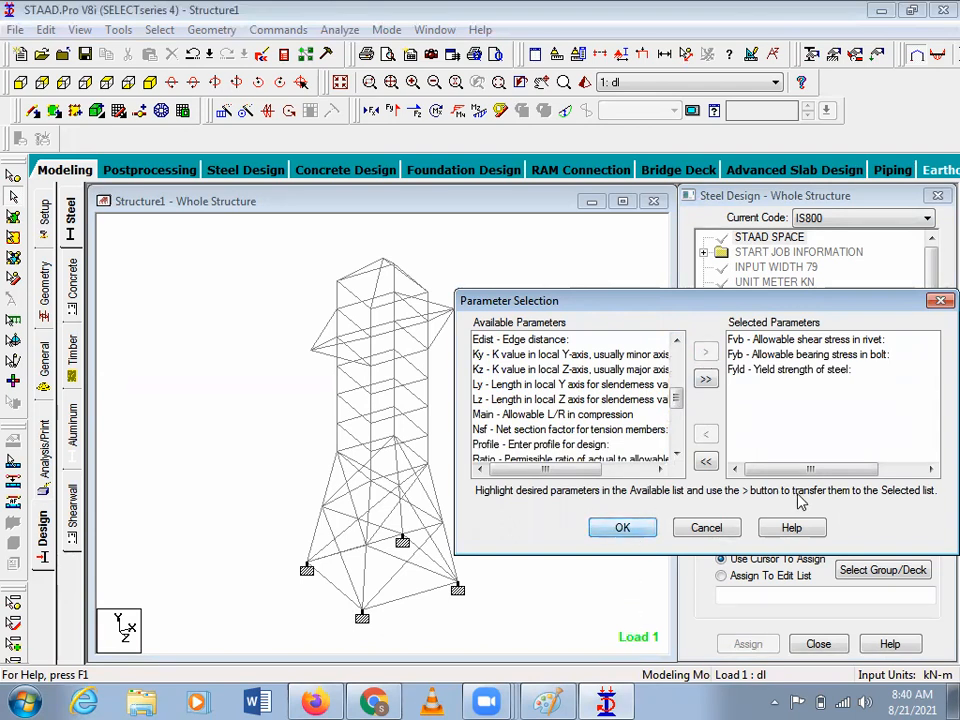
click(624, 530)
Add the design parameters FVB 100000, FYB 300000 and FYLD 250000 kN/m2 to the steel design.
click(810, 486)
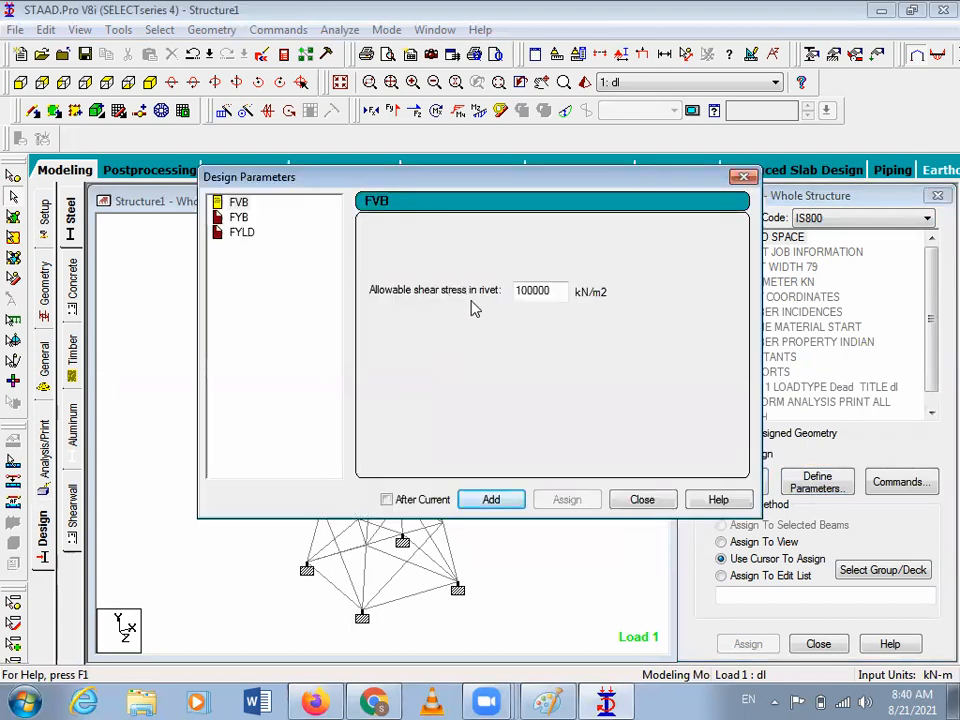
click(487, 503)
click(236, 218)
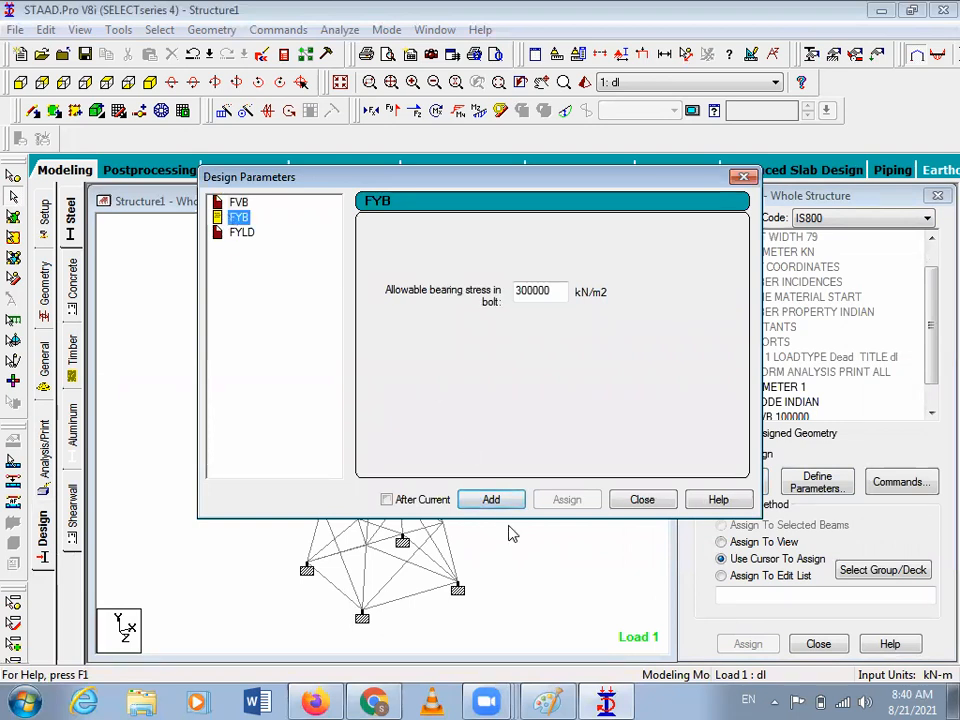
click(496, 504)
click(242, 232)
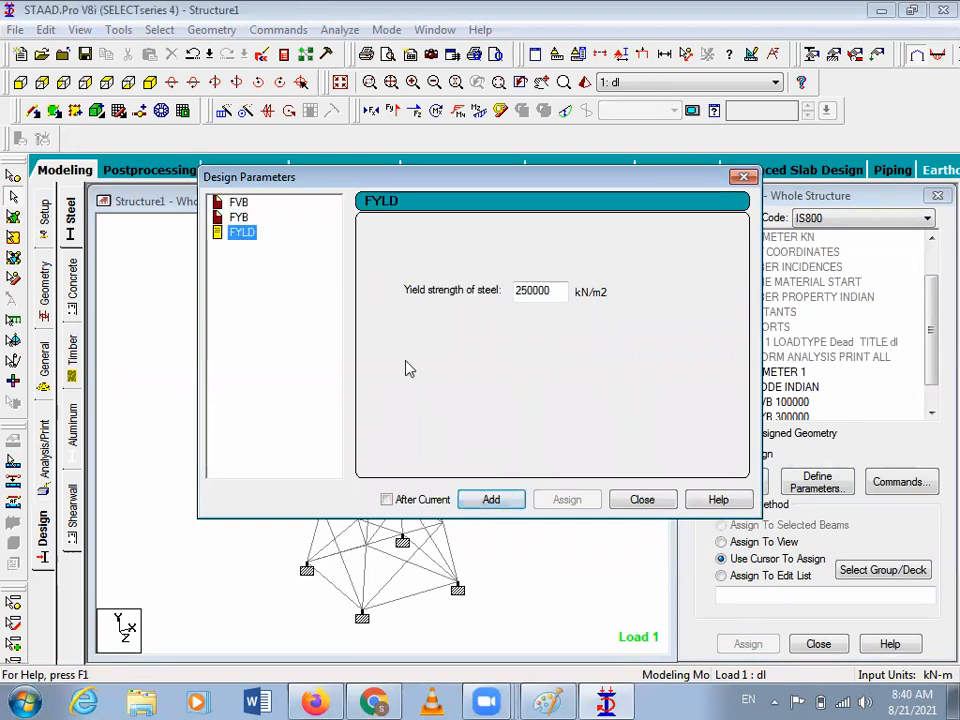
click(505, 506)
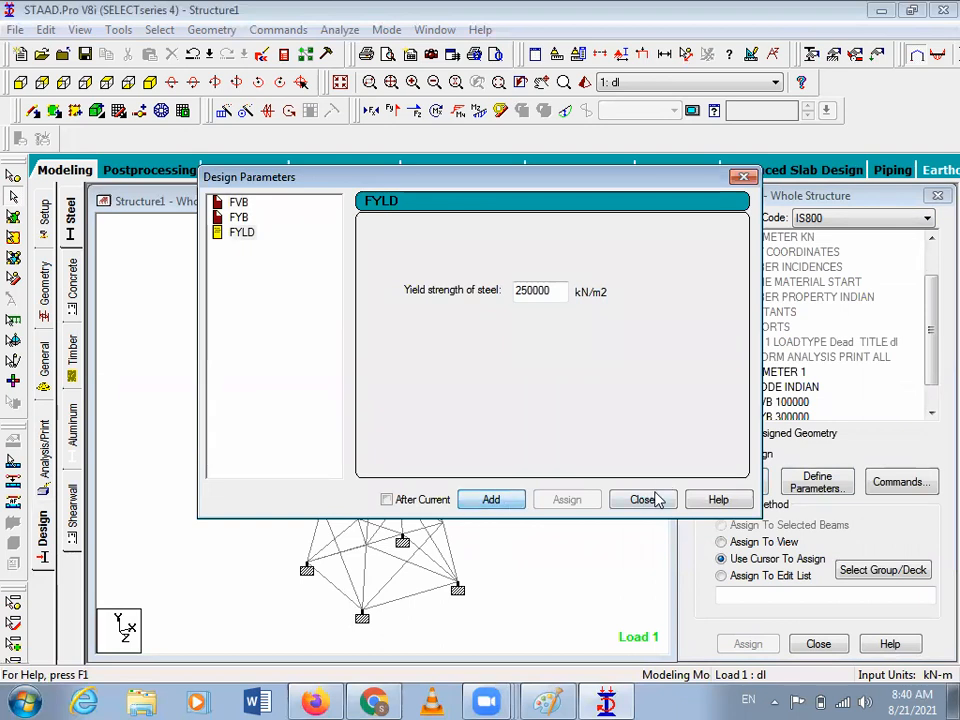
click(654, 499)
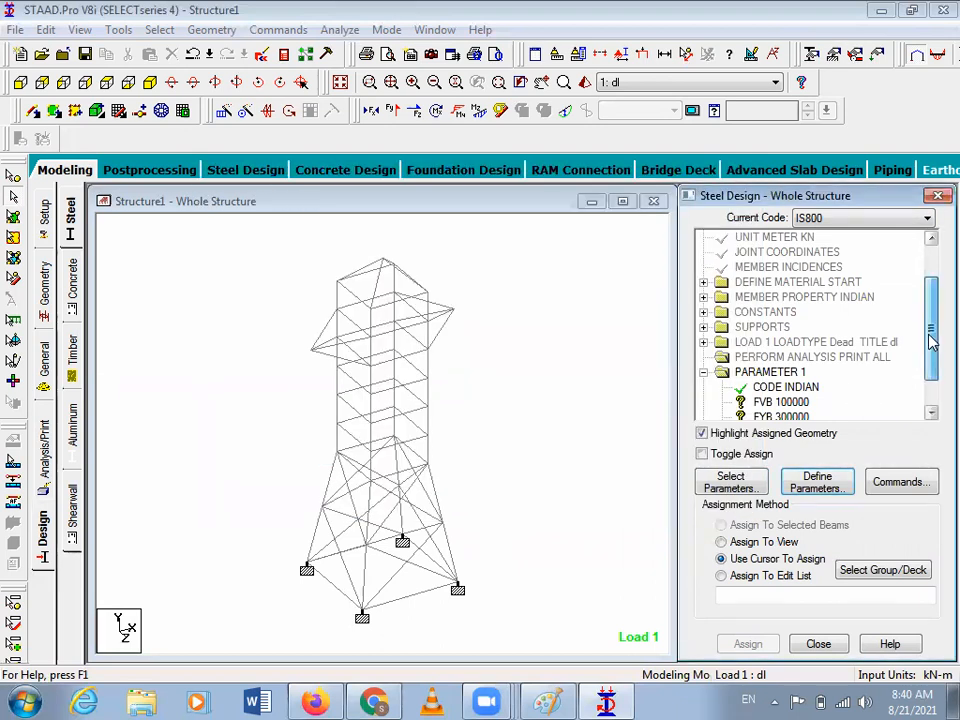
Assign the FVB 100000 parameter to all members in the view.
scroll(925, 360, down, 1)
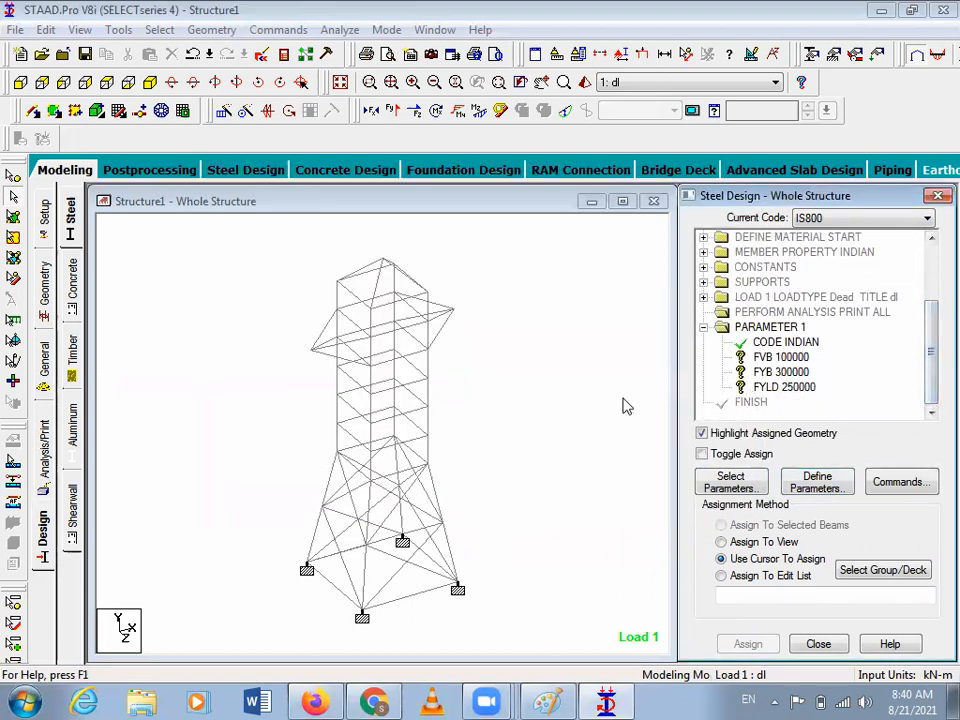
click(780, 357)
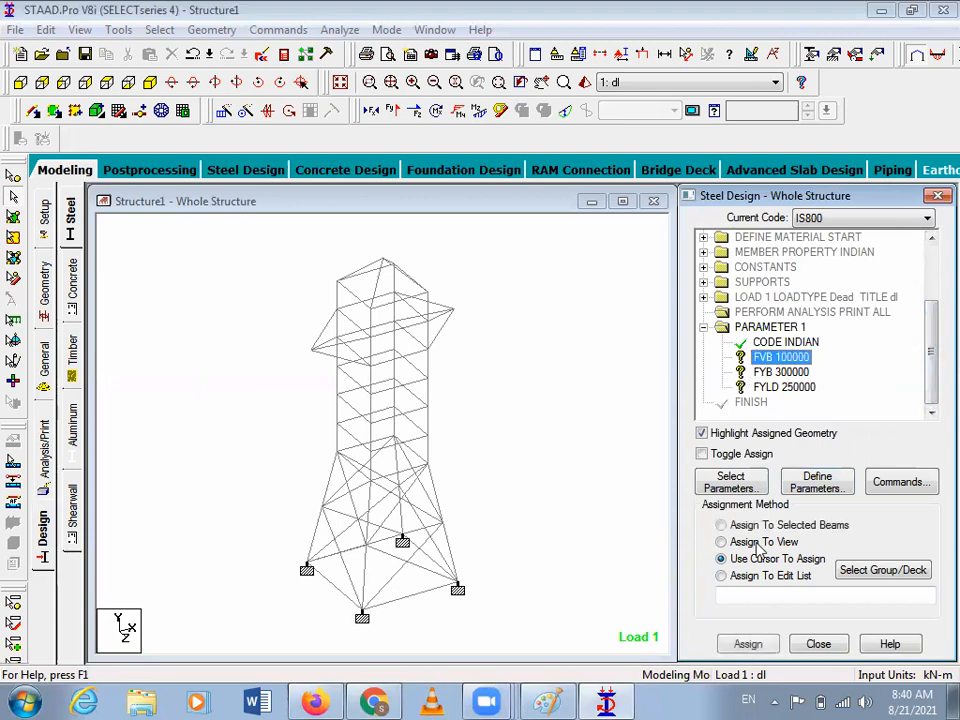
click(760, 543)
click(752, 643)
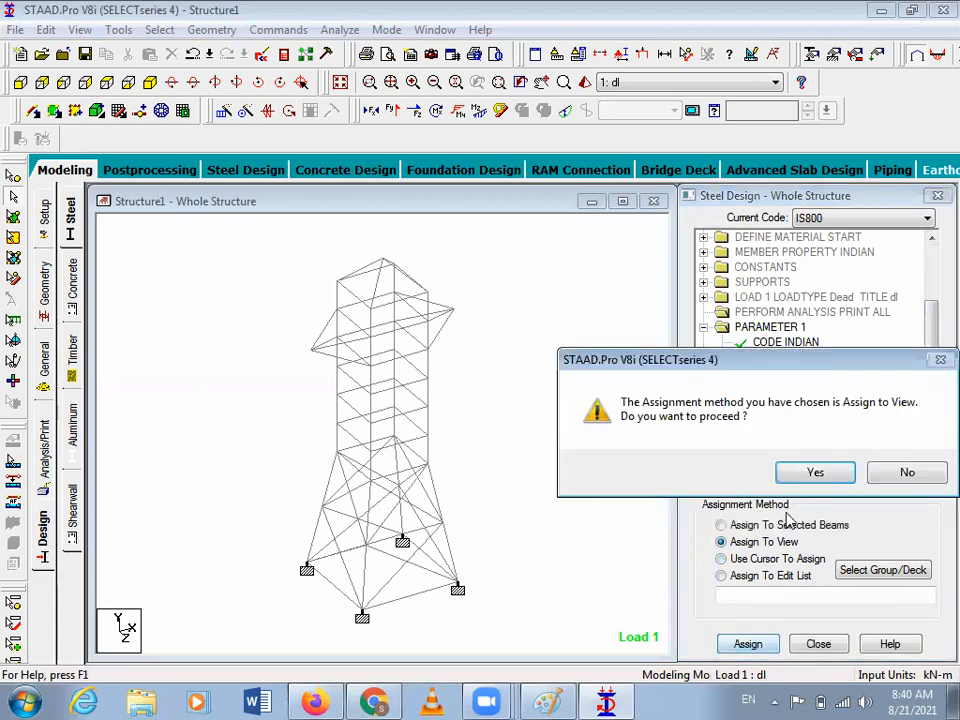
click(815, 474)
Assign the FYB 300000 parameter to all members in the view.
click(780, 372)
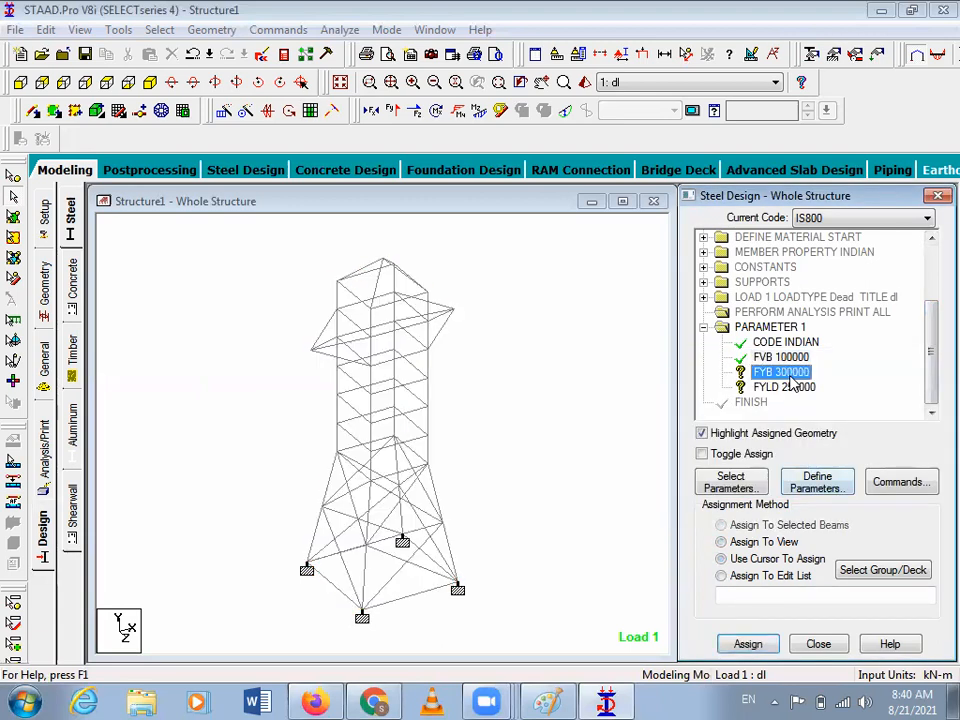
click(756, 543)
click(752, 643)
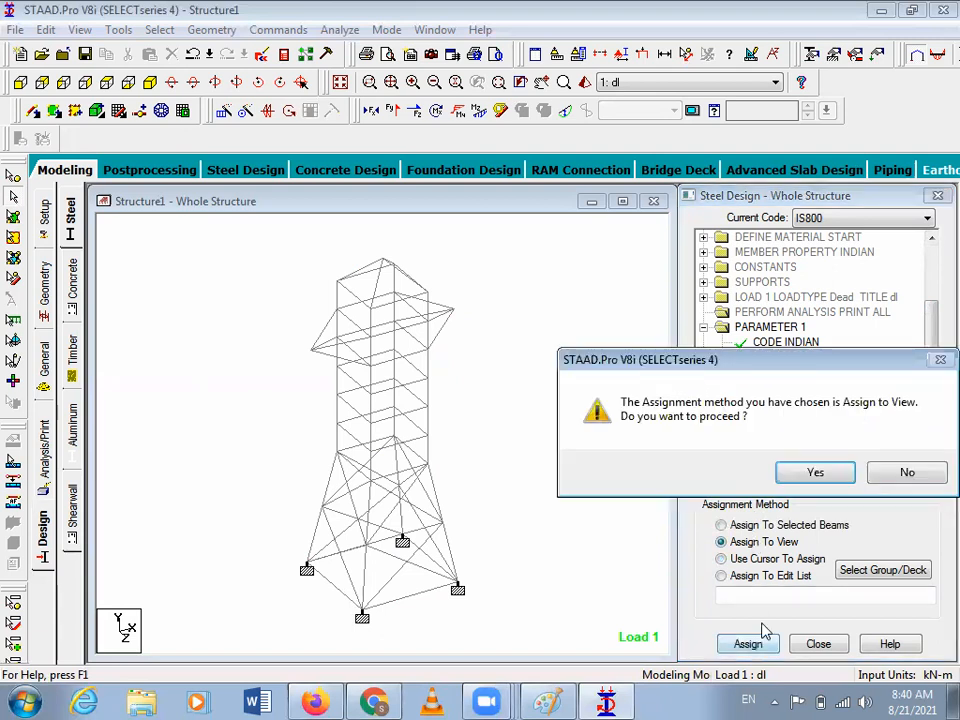
click(784, 471)
Assign the FYLD 250000 parameter to all members in the view and clear the selection.
click(784, 387)
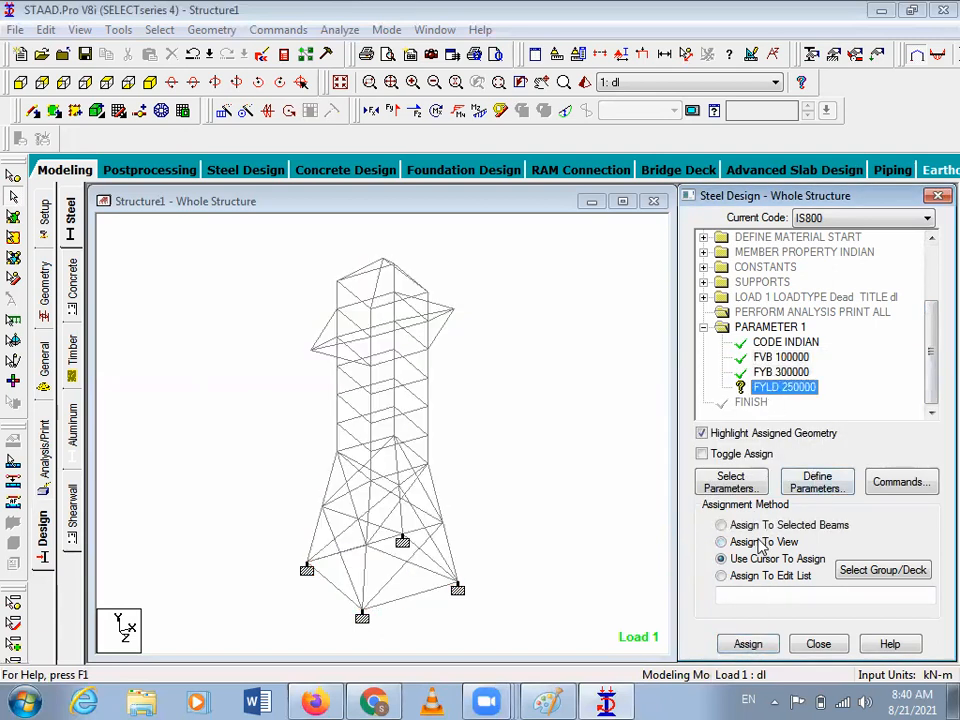
click(760, 542)
click(750, 644)
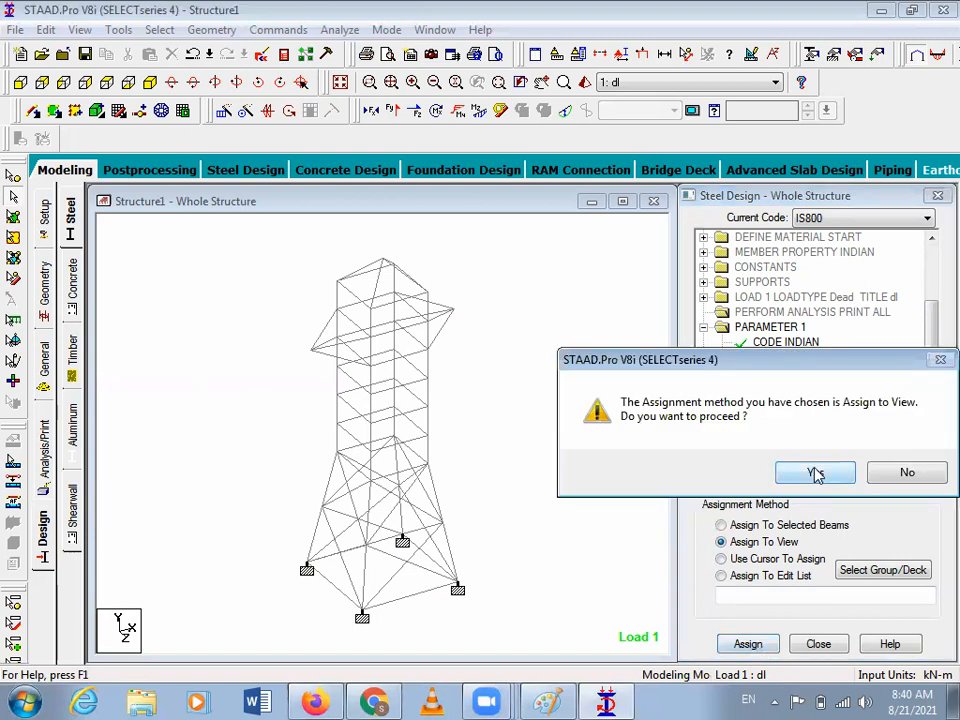
click(784, 470)
click(642, 514)
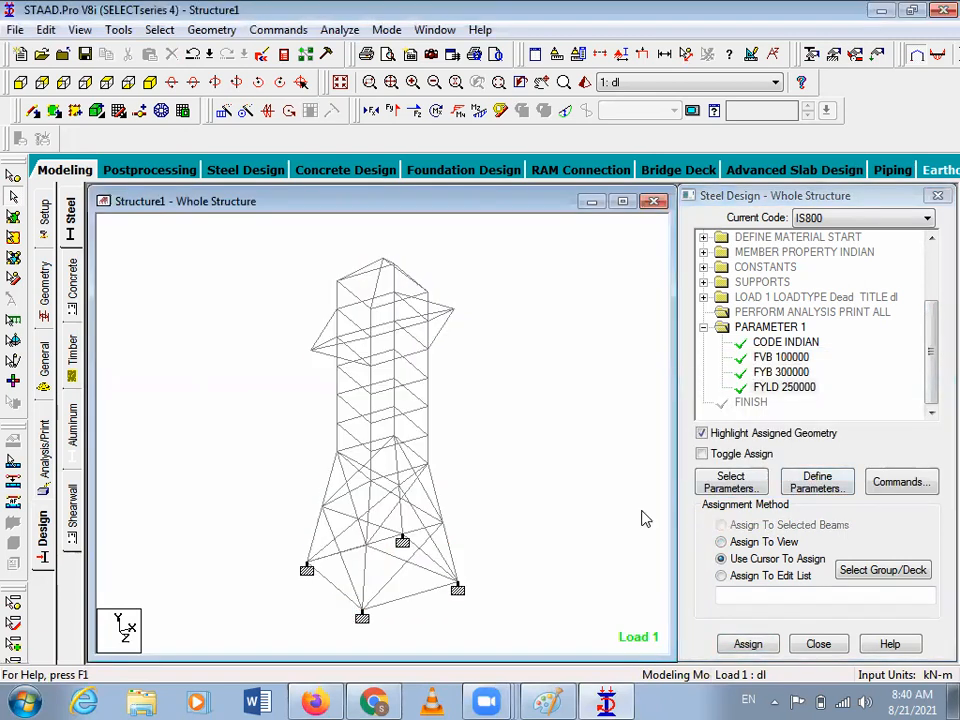
Add the design commands CHECK CODE, MEMBER TAKE OFF and TAKE OFF to the steel design.
click(904, 484)
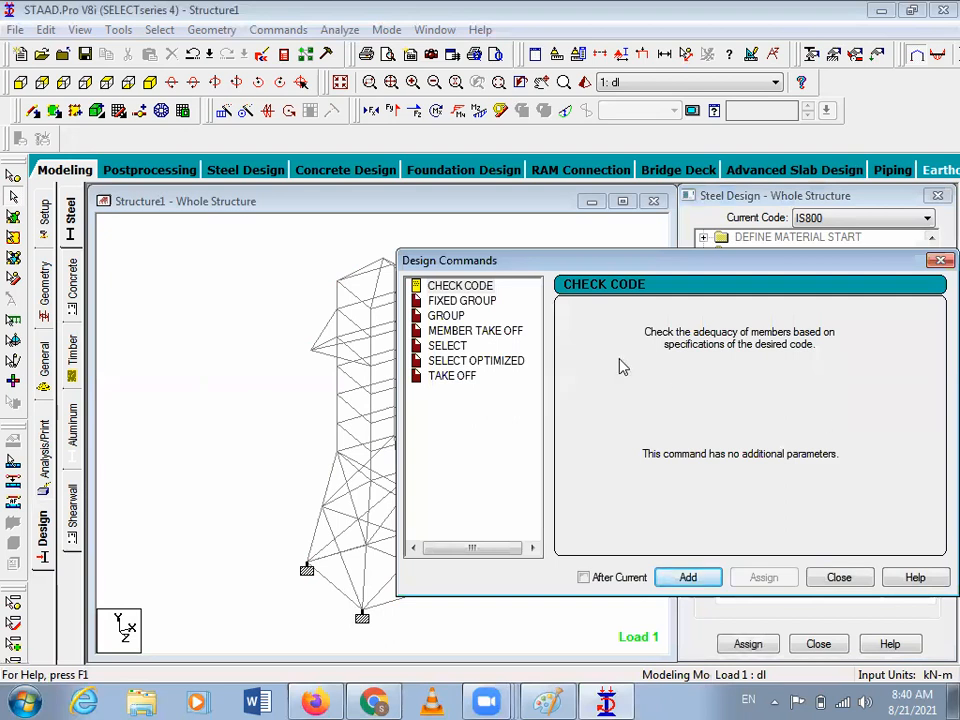
click(484, 288)
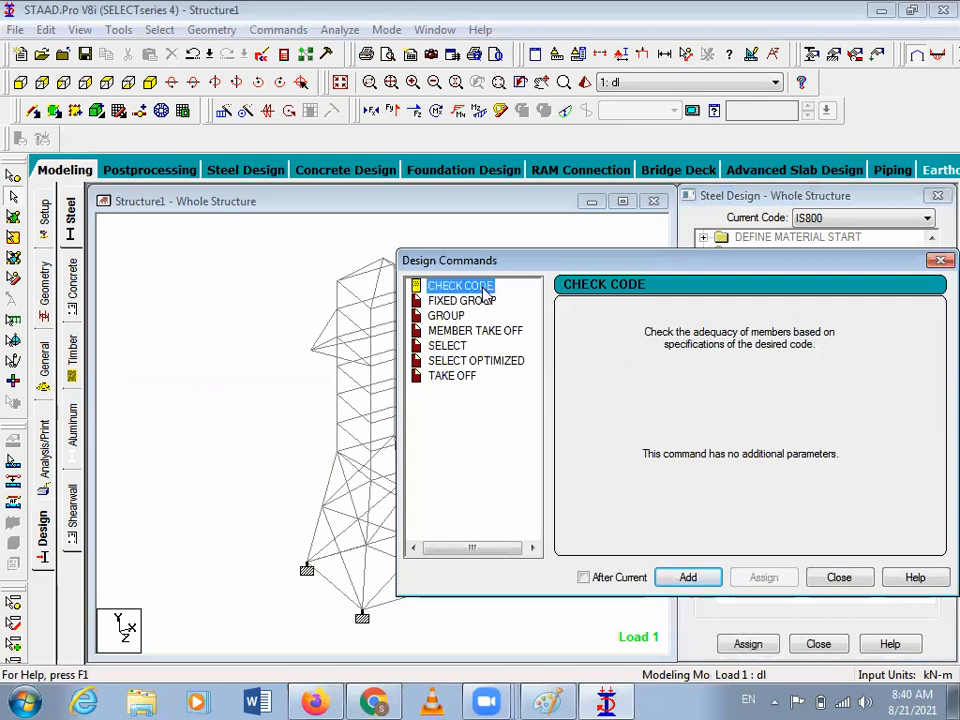
click(689, 580)
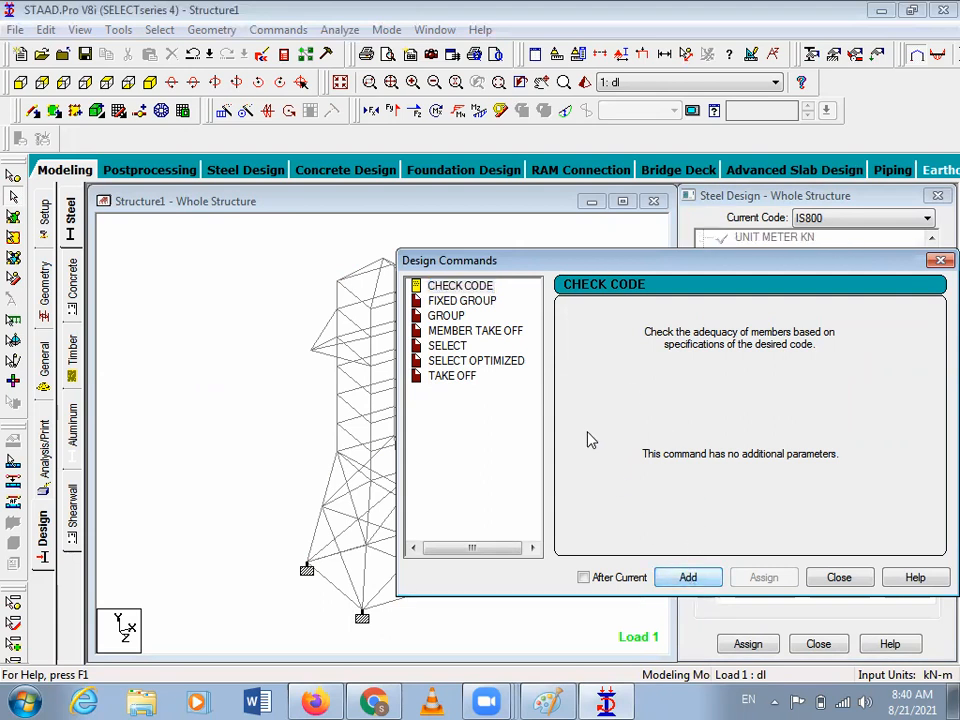
click(511, 333)
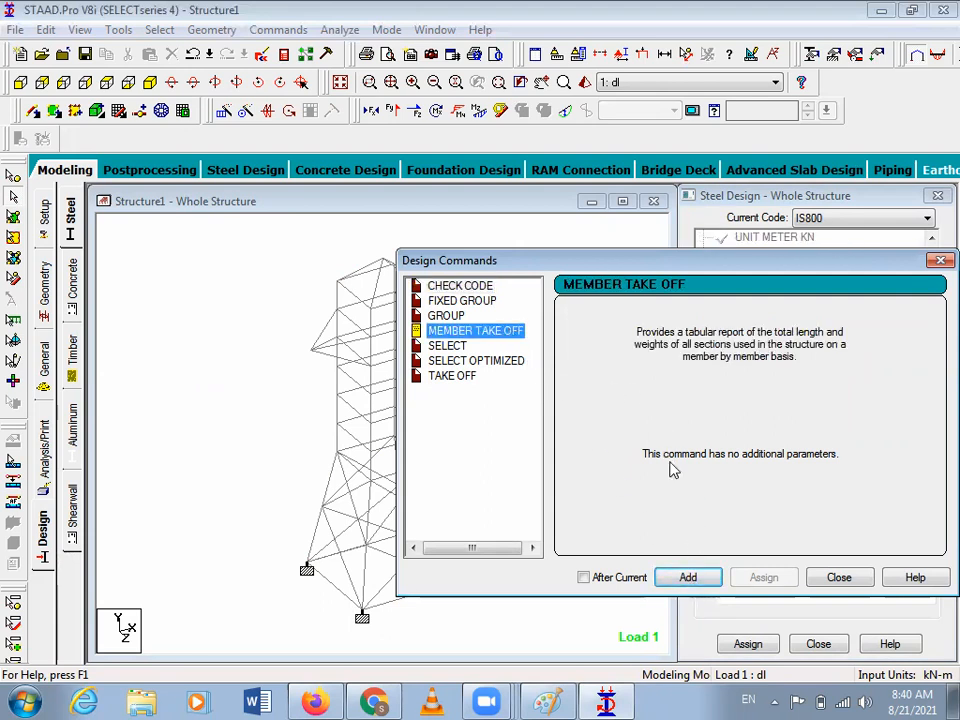
click(699, 580)
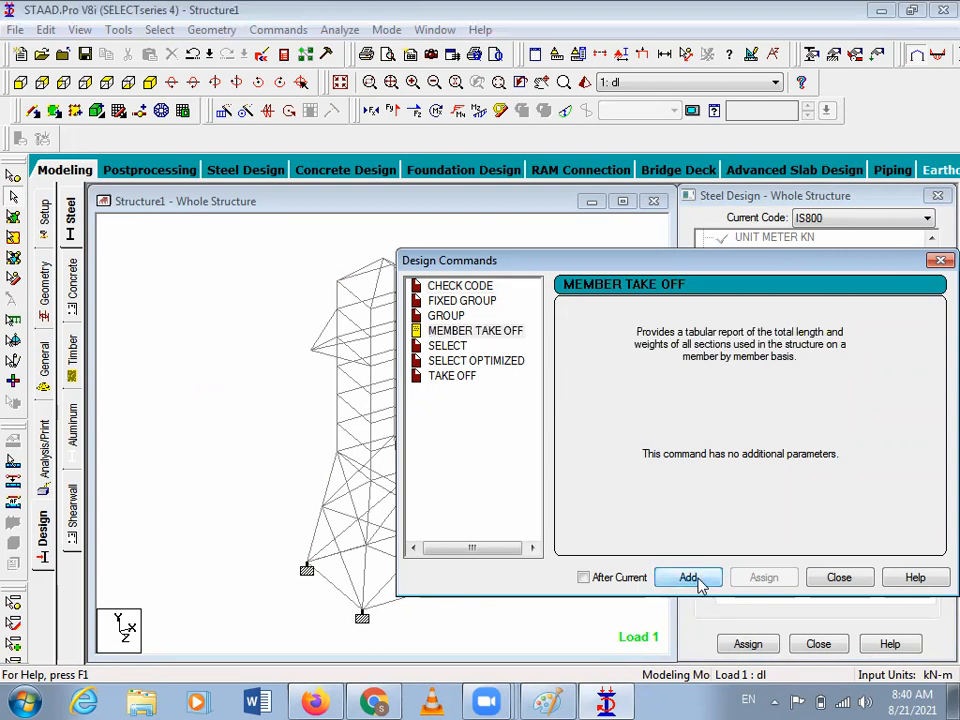
click(463, 378)
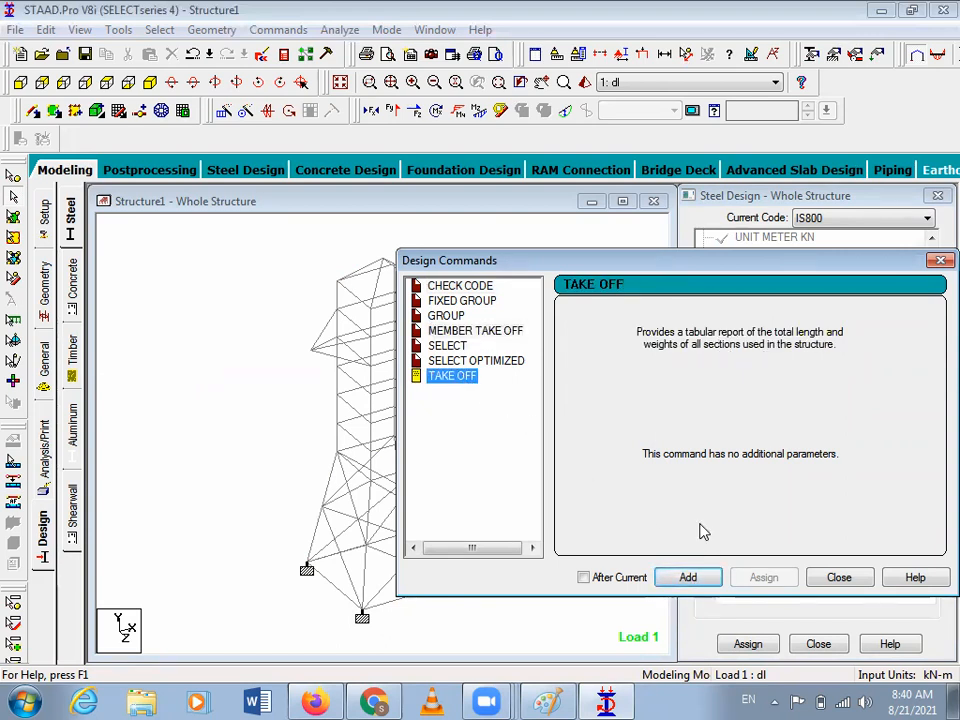
click(702, 579)
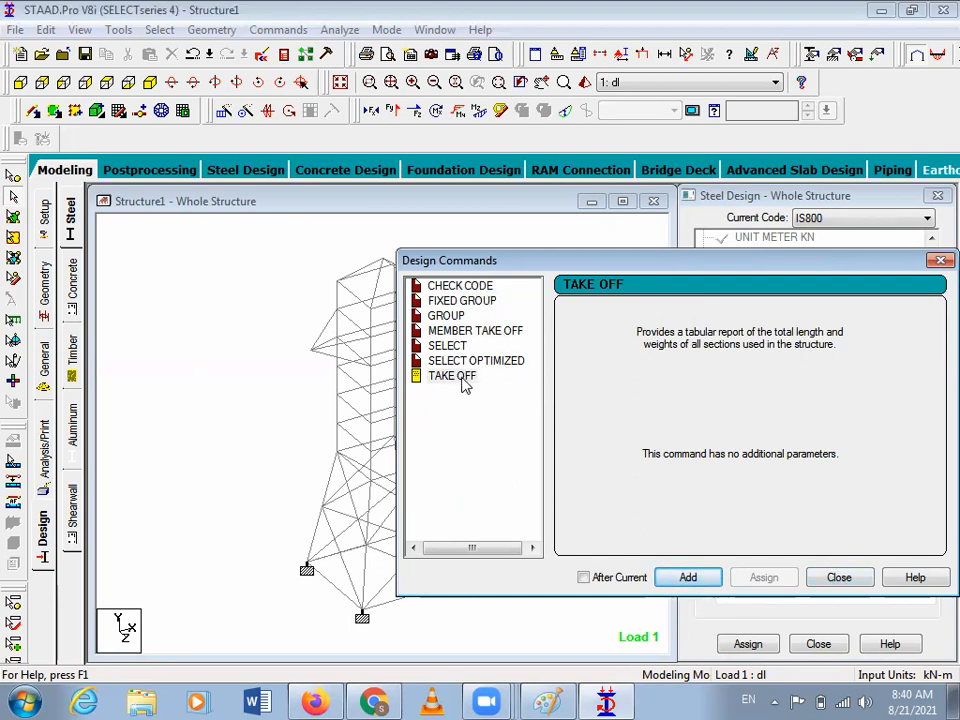
click(838, 578)
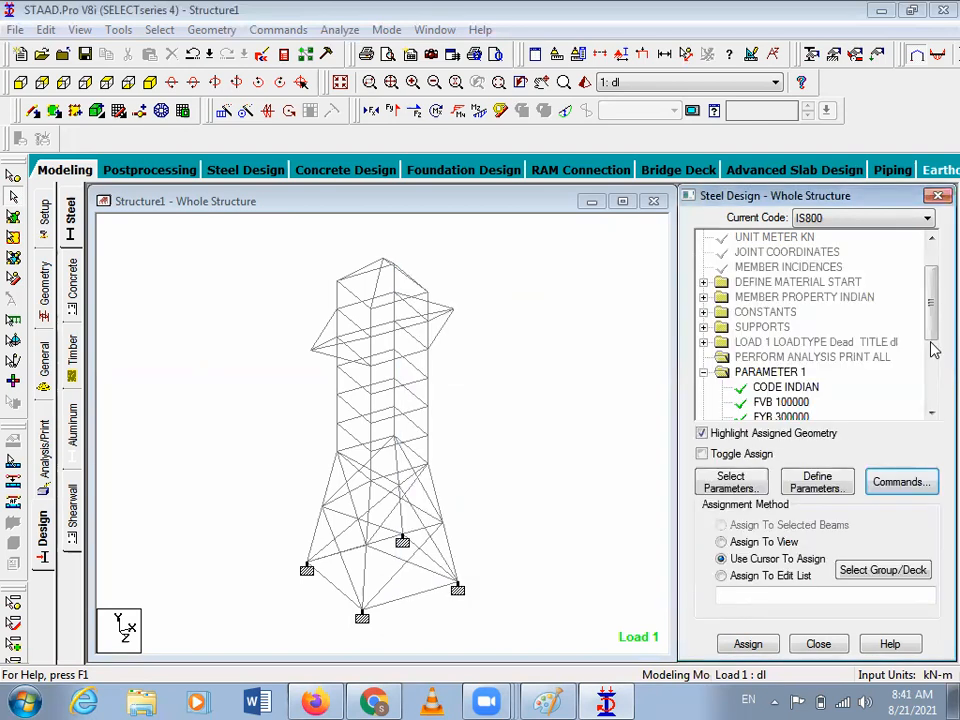
Assign the CHECK CODE command to all members in the view.
drag(930, 310, 930, 390)
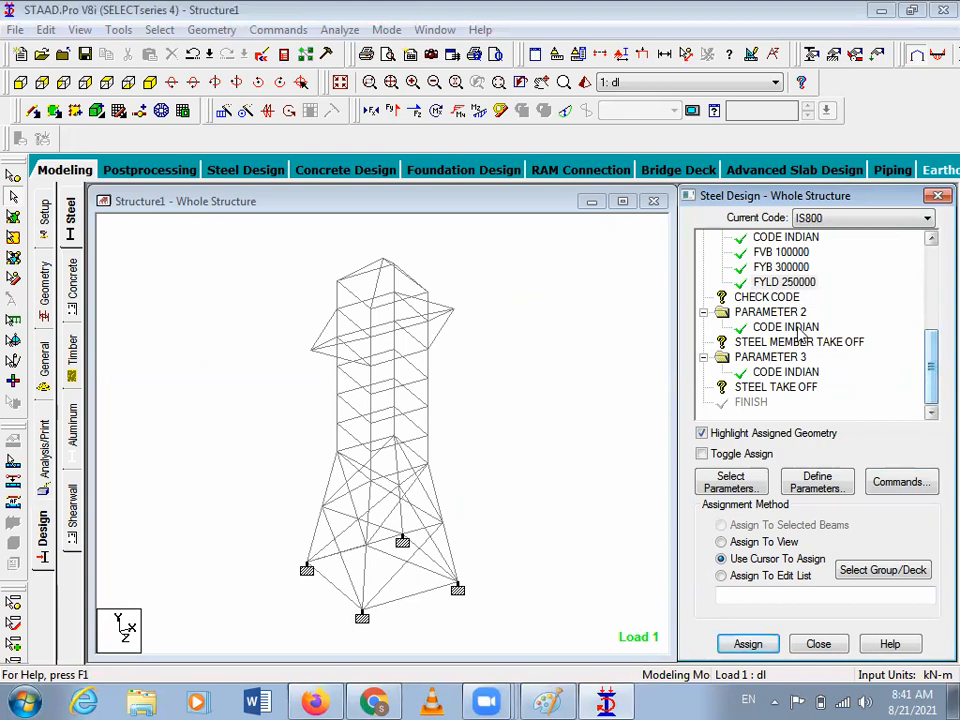
click(783, 298)
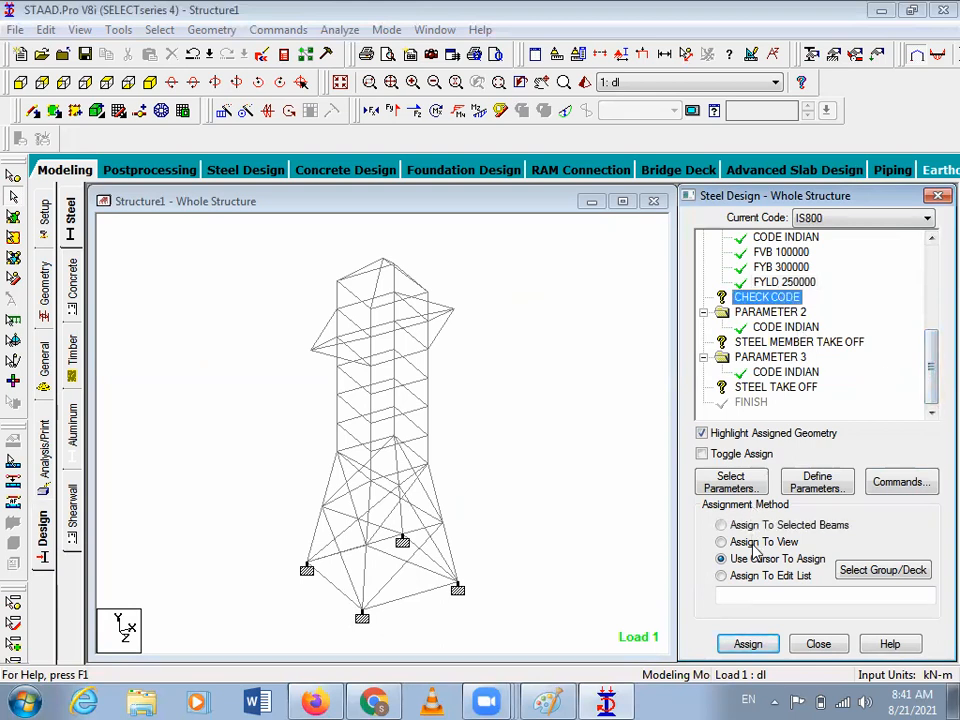
click(752, 542)
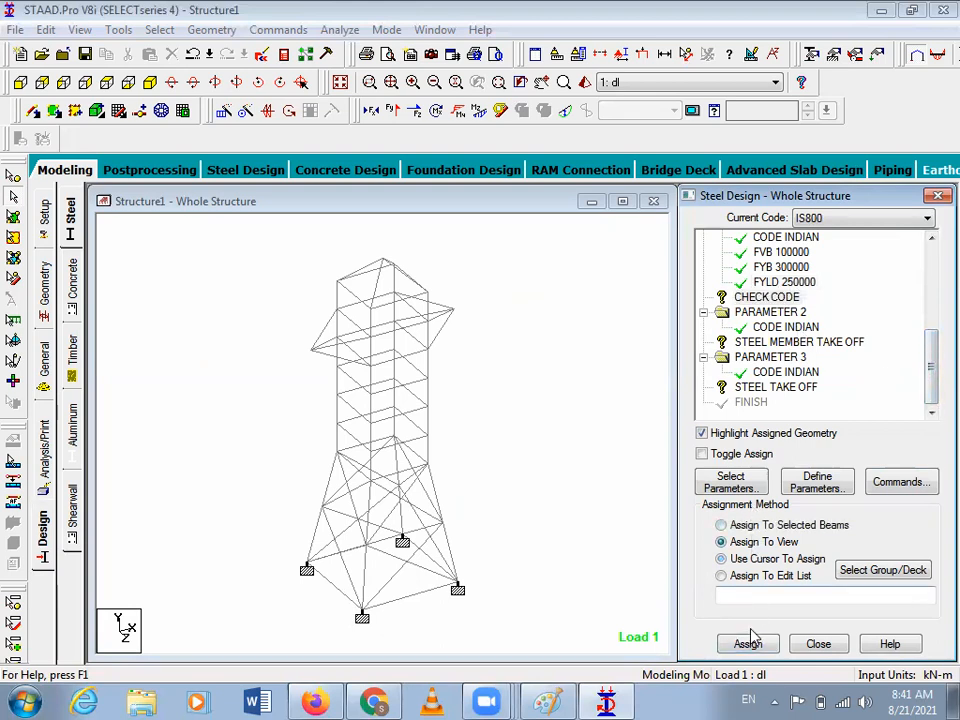
click(748, 644)
click(800, 470)
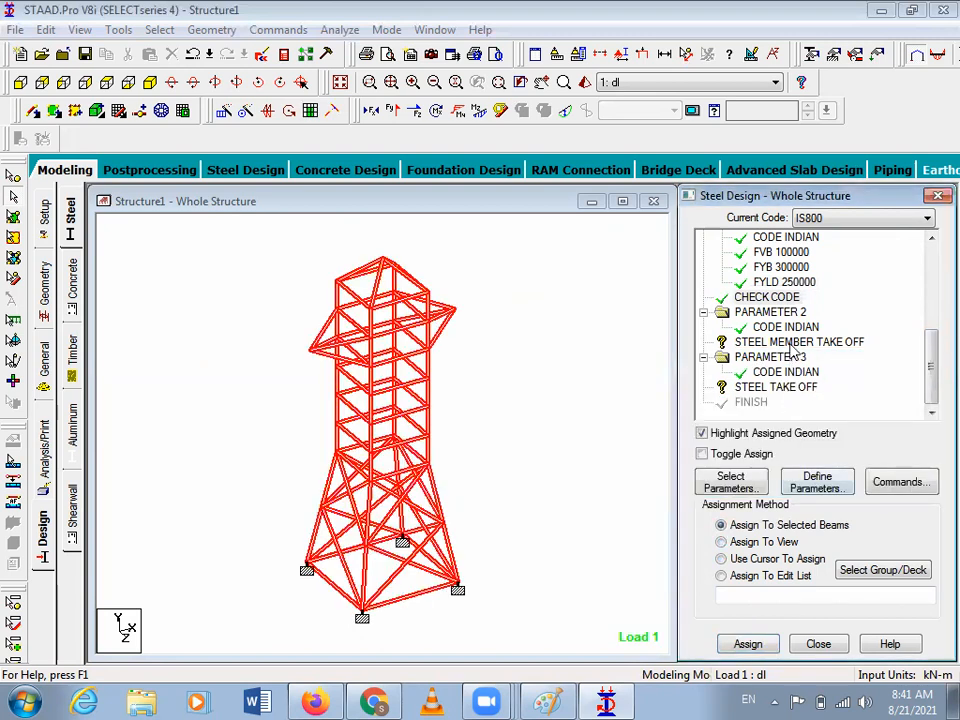
Assign the STEEL MEMBER TAKE OFF command to all members in the view.
click(793, 343)
click(750, 542)
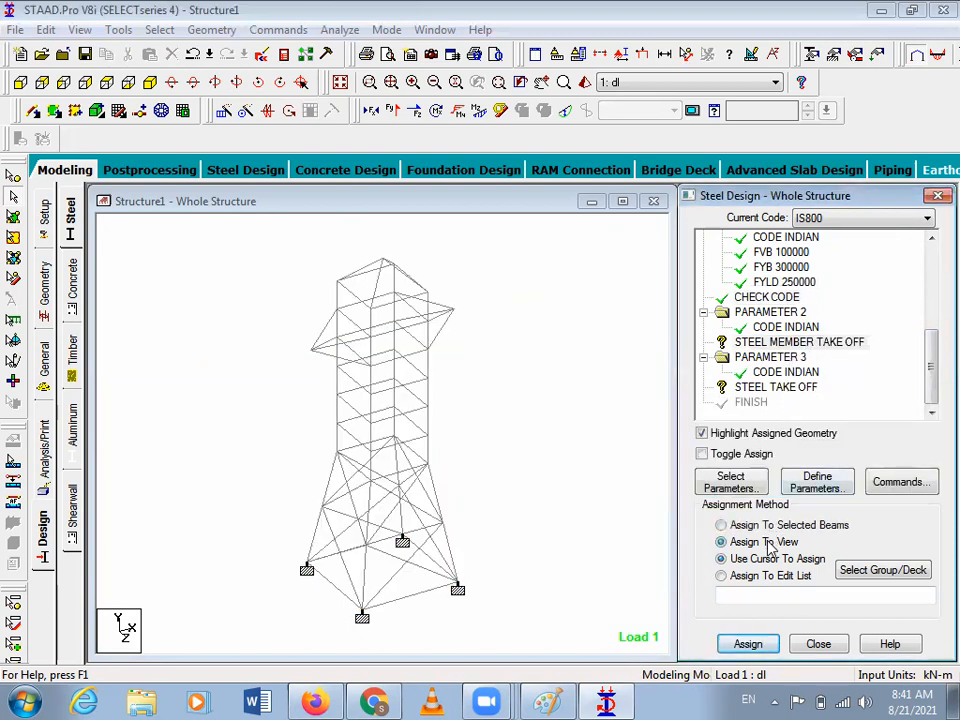
click(750, 641)
click(820, 478)
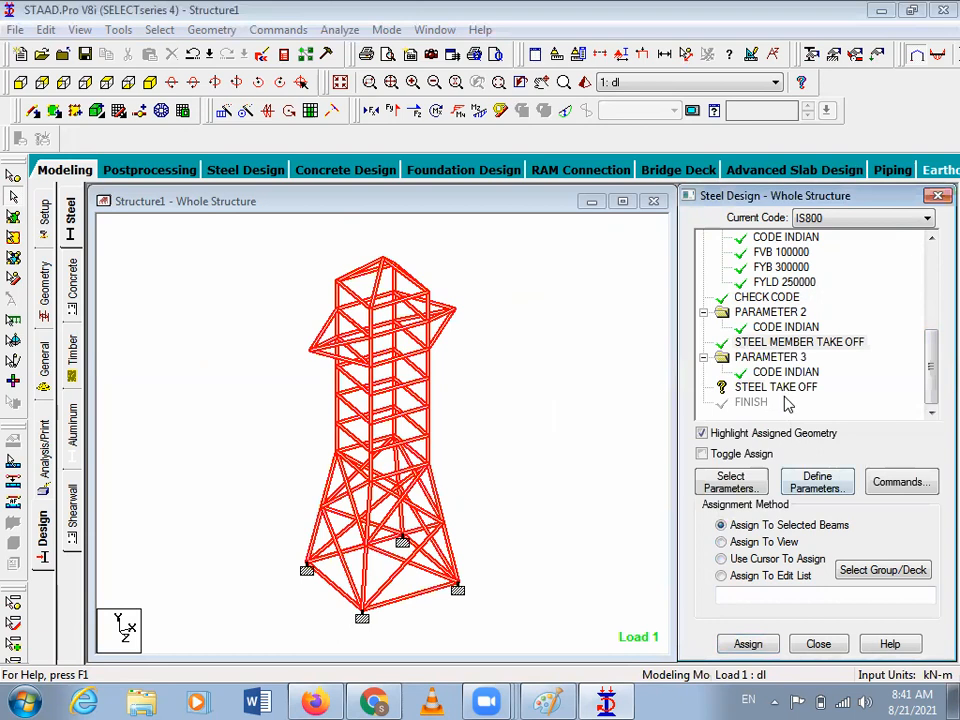
Assign the STEEL TAKE OFF command to all members in the view.
click(795, 389)
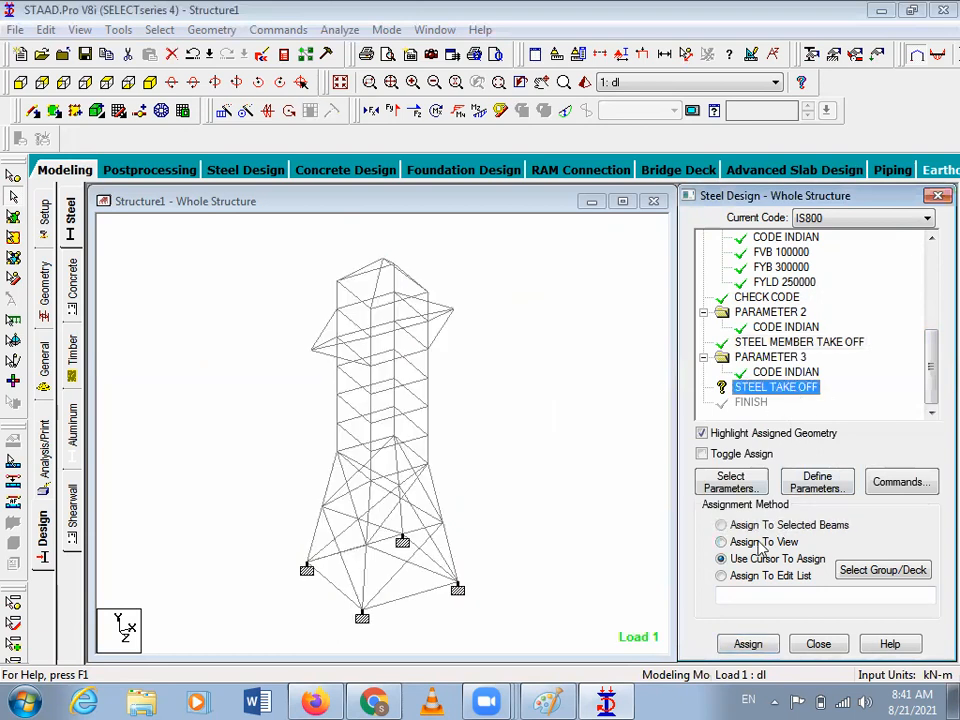
click(760, 542)
click(748, 644)
click(774, 470)
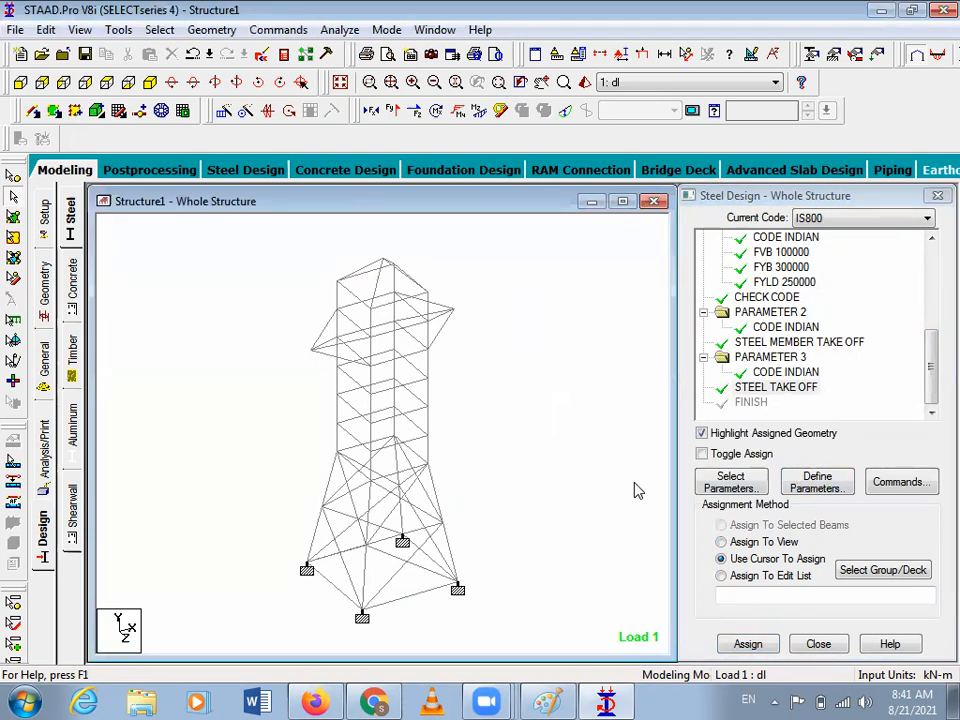
Add a Perform Analysis command with the All print option after the steel design commands.
click(45, 448)
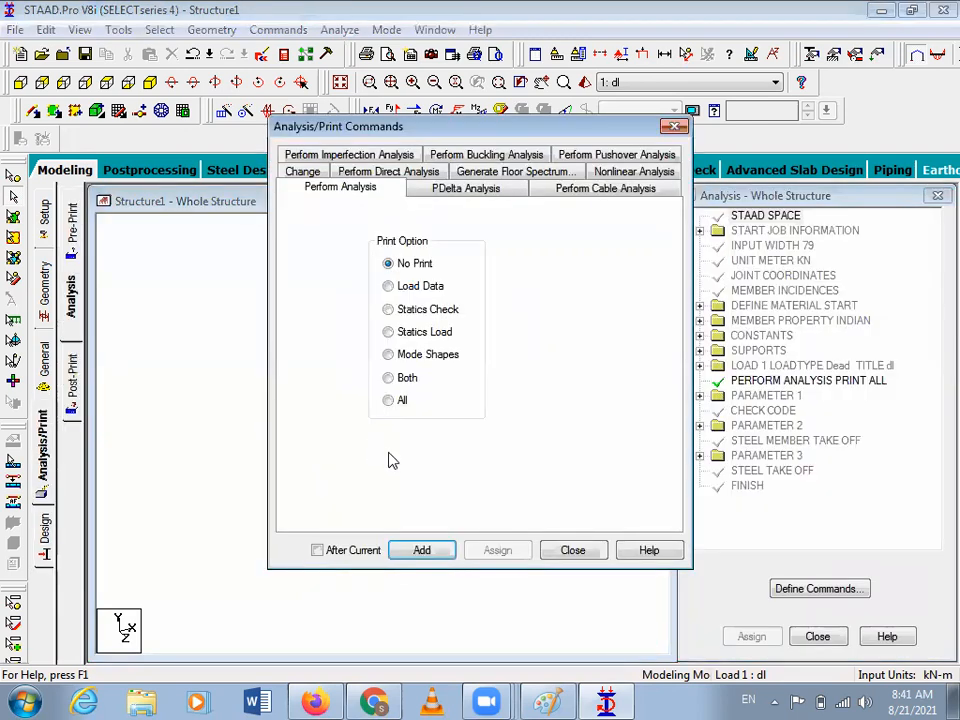
click(392, 401)
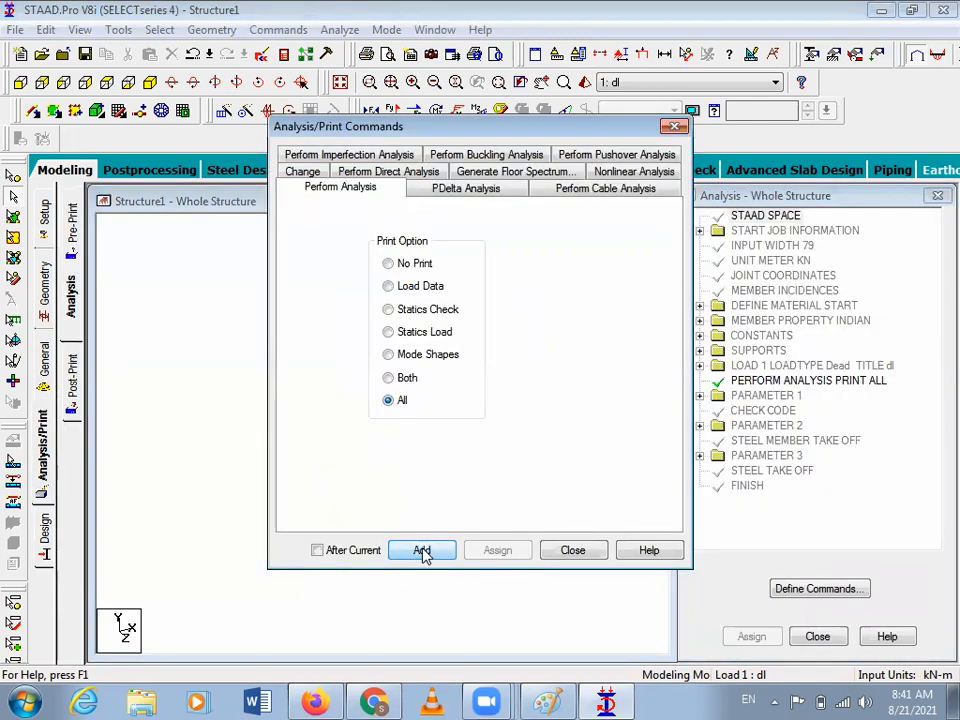
click(422, 551)
click(572, 551)
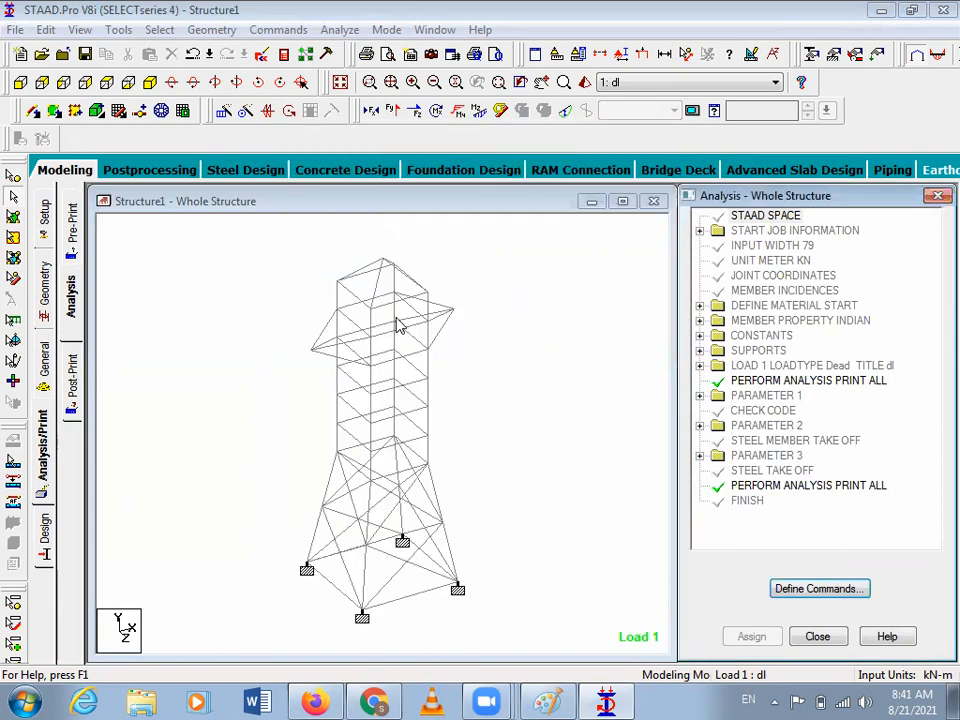
Run the analysis and design, saving the modified structure under its existing name, and open the output file.
click(338, 29)
click(372, 51)
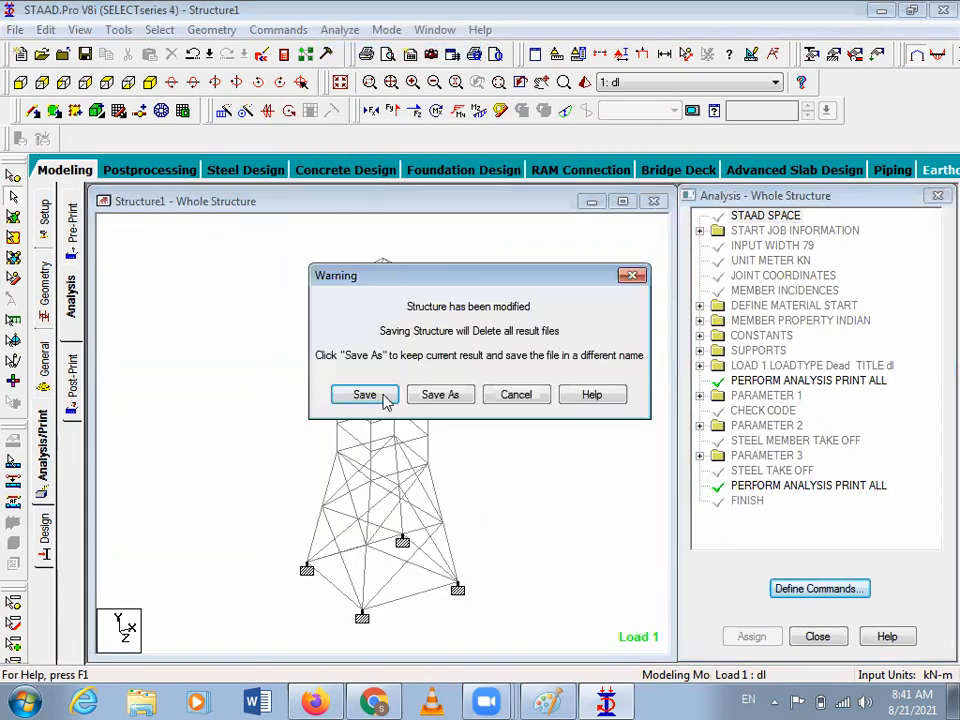
click(383, 394)
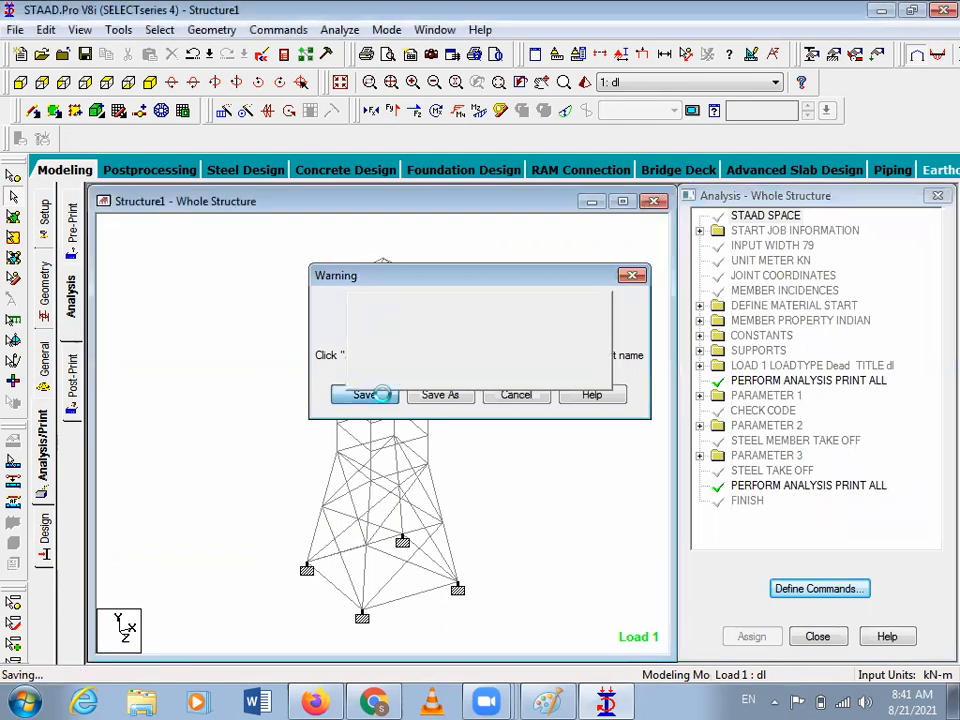
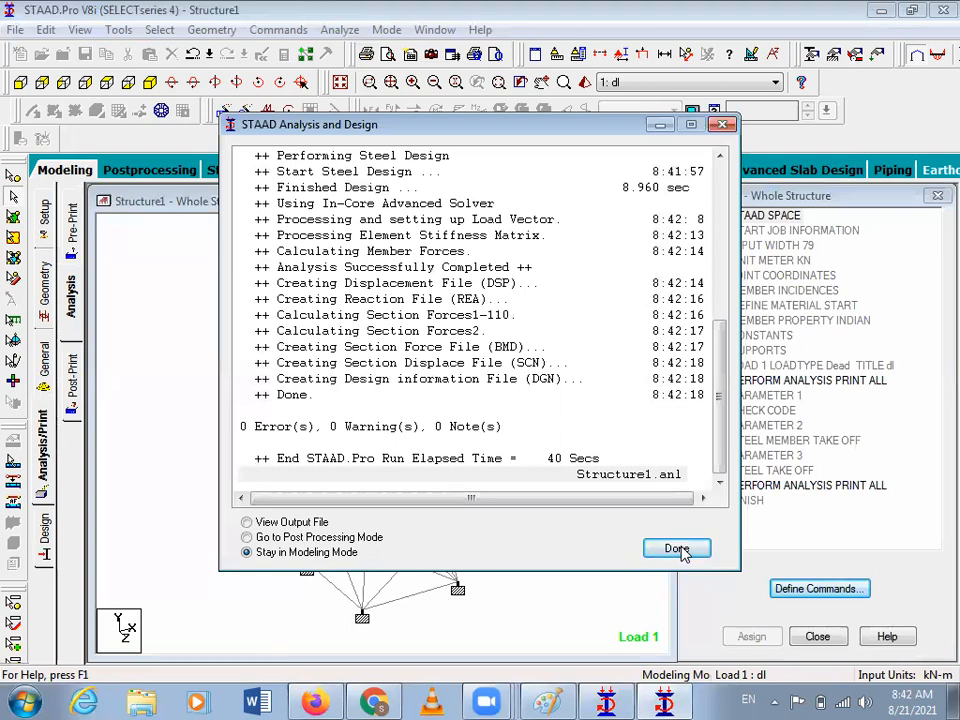
click(683, 553)
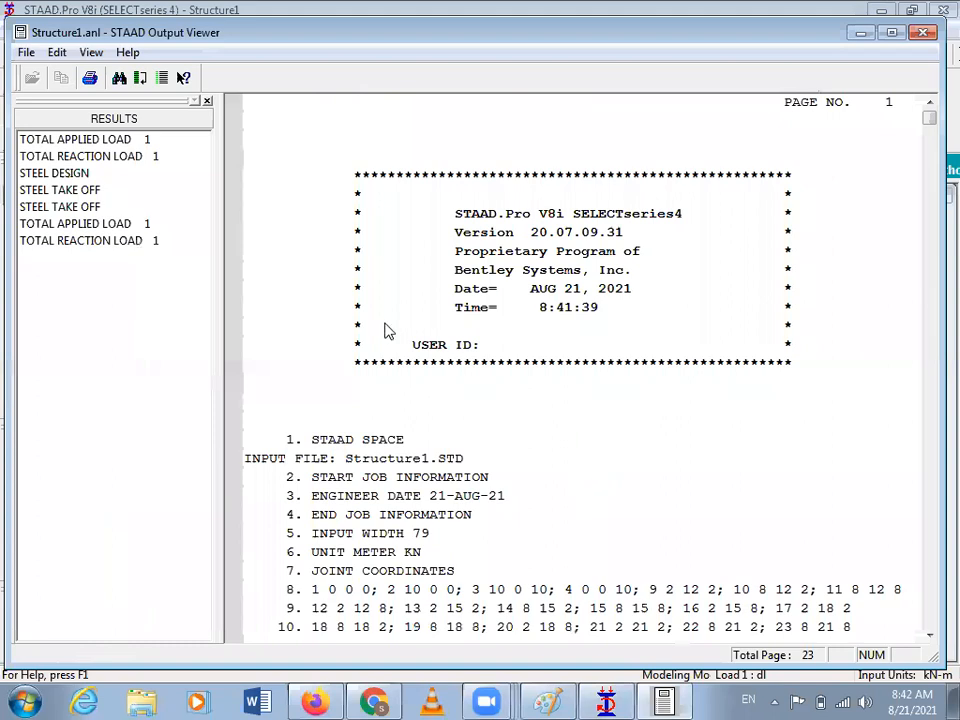
Examine both steel take-off reports, including the profile, length and weight listed for each member.
click(84, 192)
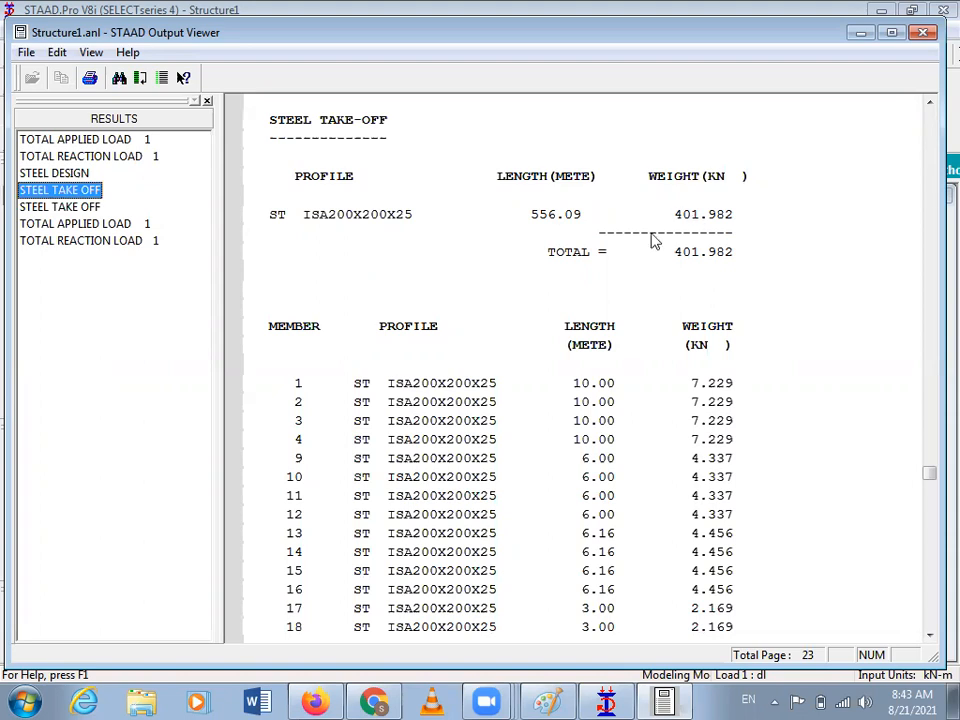
click(300, 392)
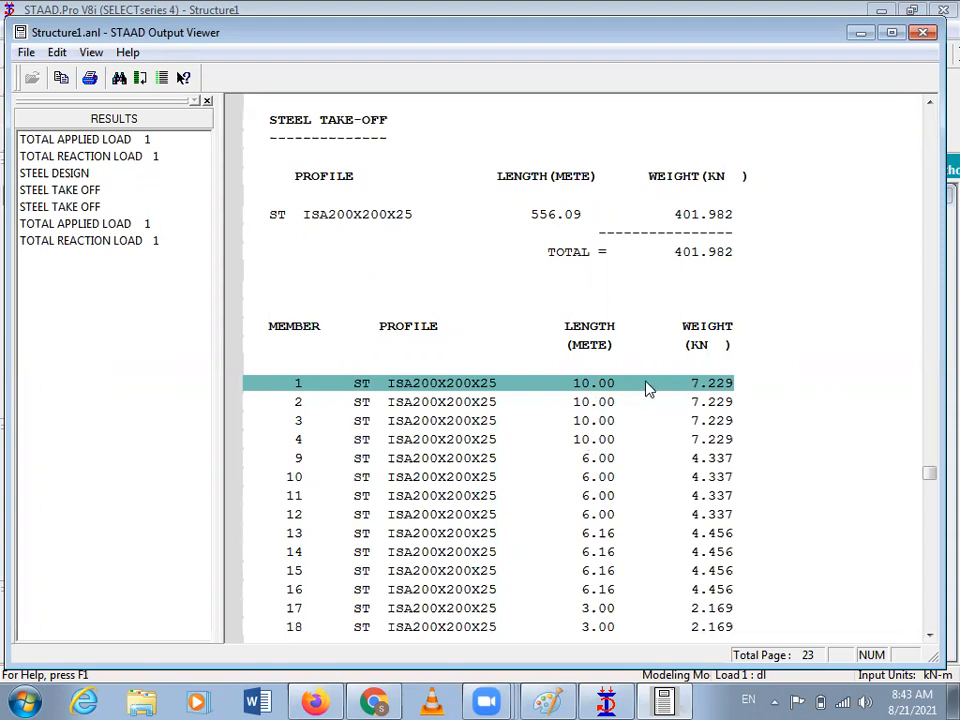
click(690, 405)
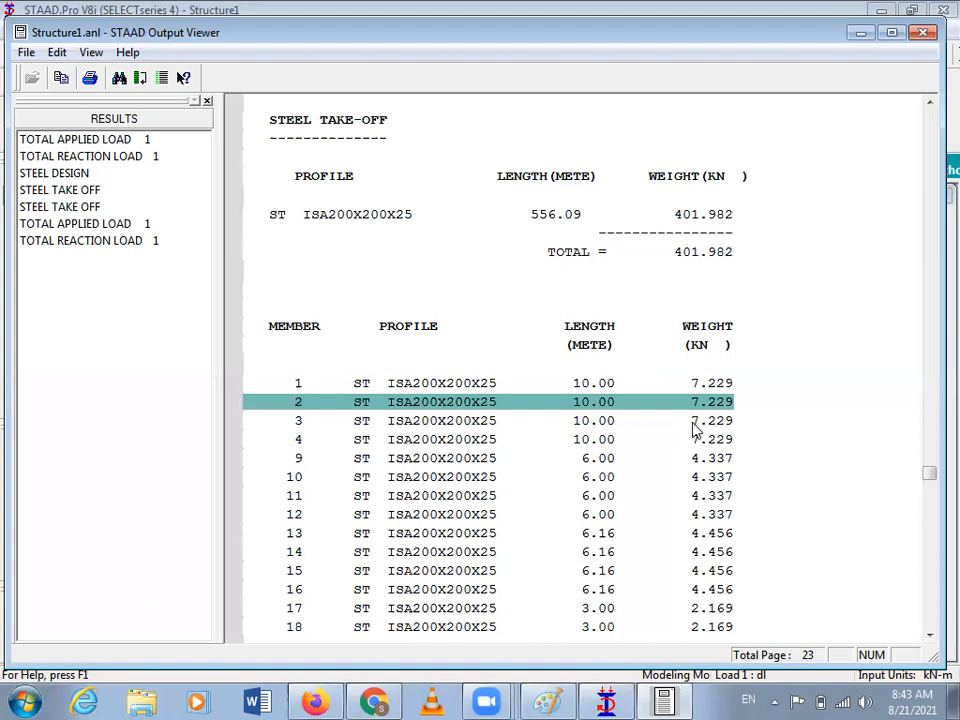
click(692, 428)
click(694, 443)
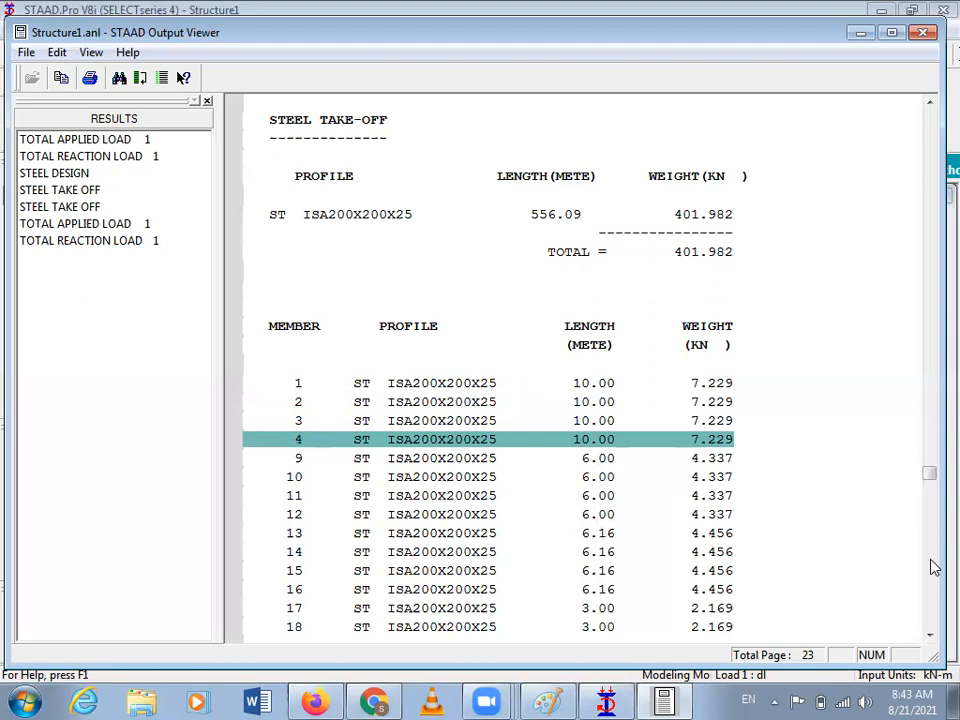
click(929, 635)
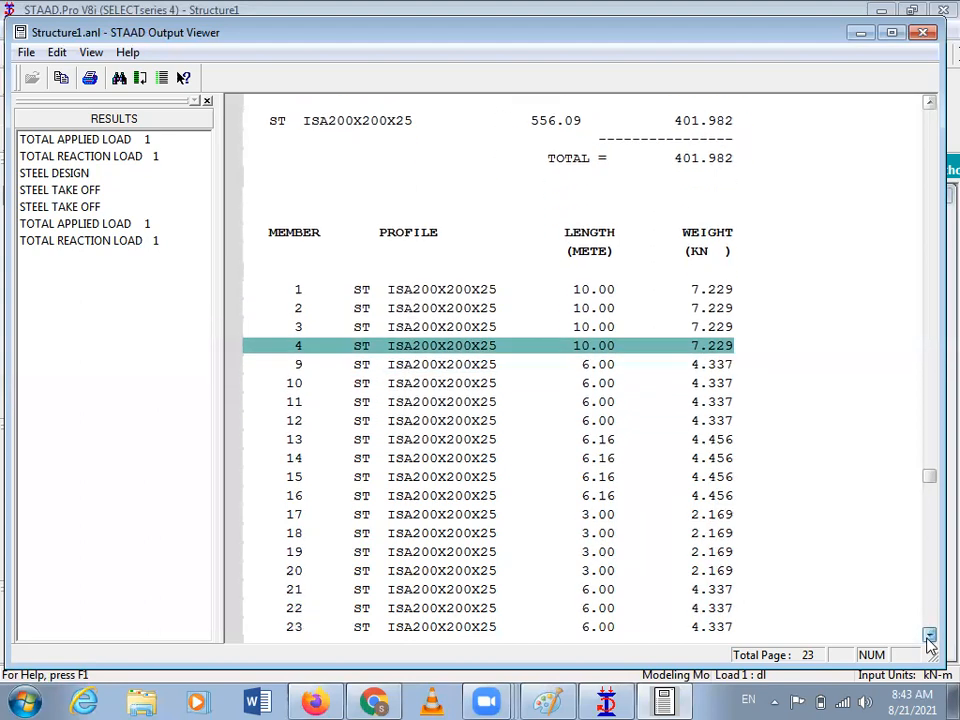
click(929, 635)
click(929, 635)
click(929, 635)
click(929, 635)
click(929, 635)
click(929, 635)
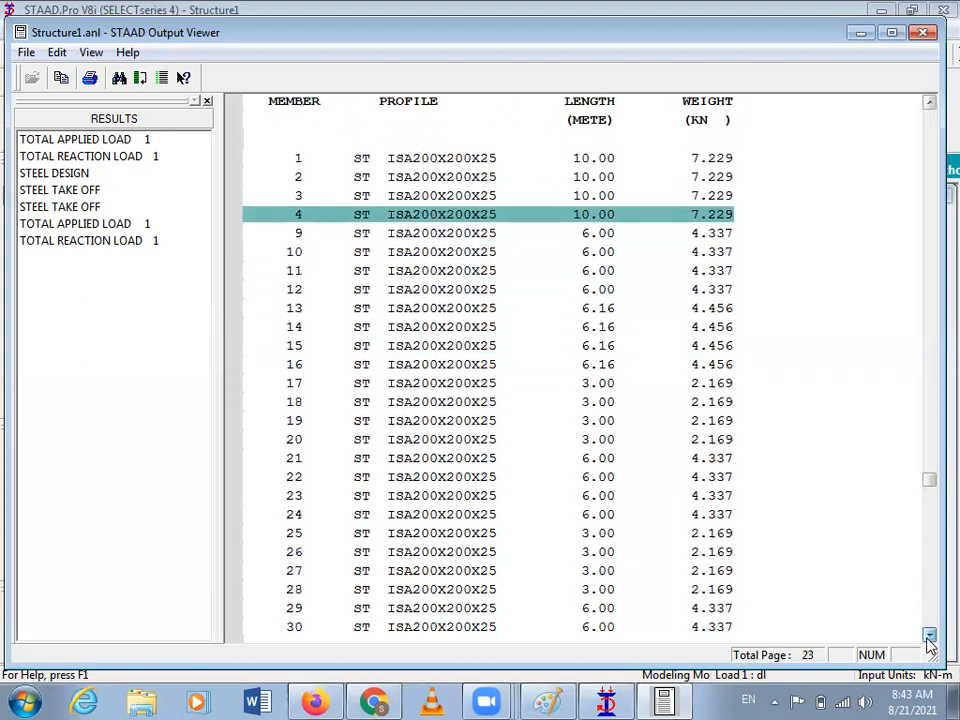
click(929, 635)
click(929, 635)
click(929, 635)
click(929, 635)
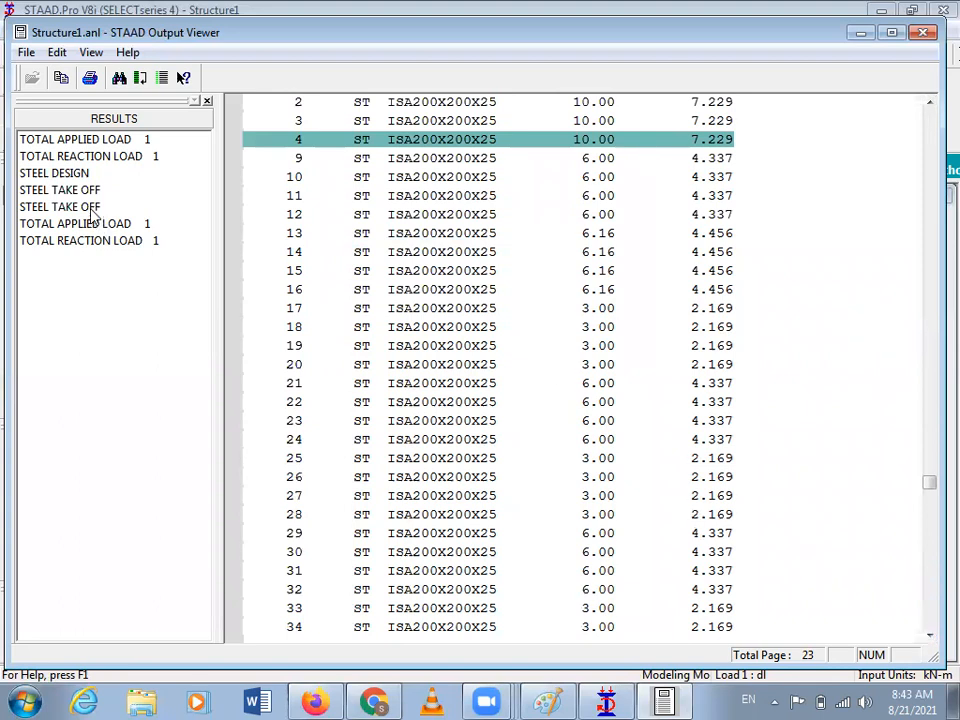
click(60, 207)
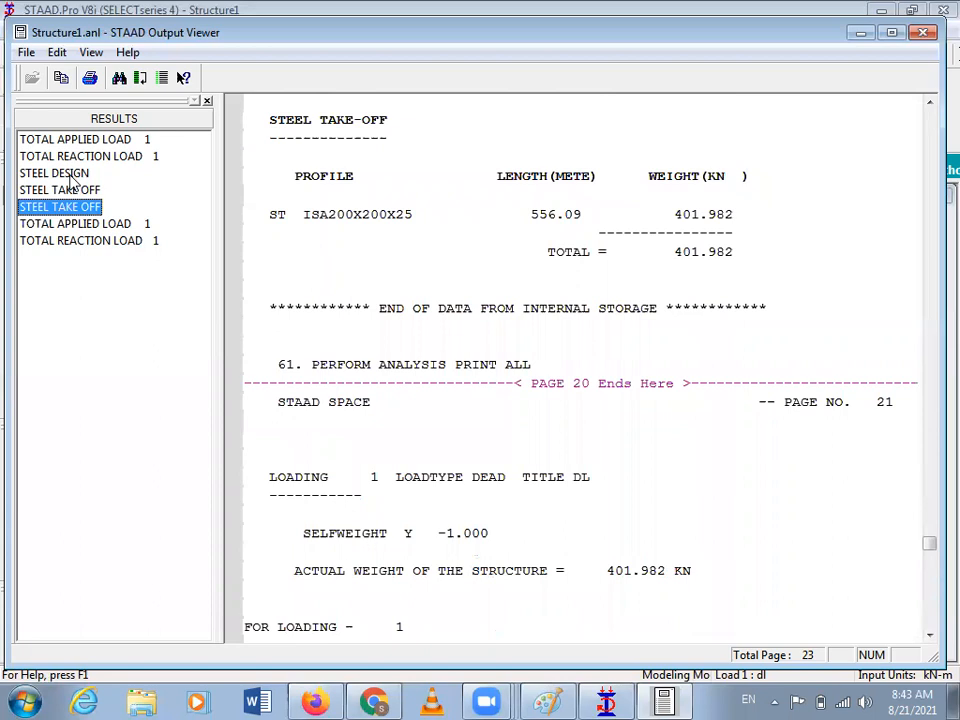
Examine the IS-800 code checking results member by member, reading each result and stress ratio.
click(70, 175)
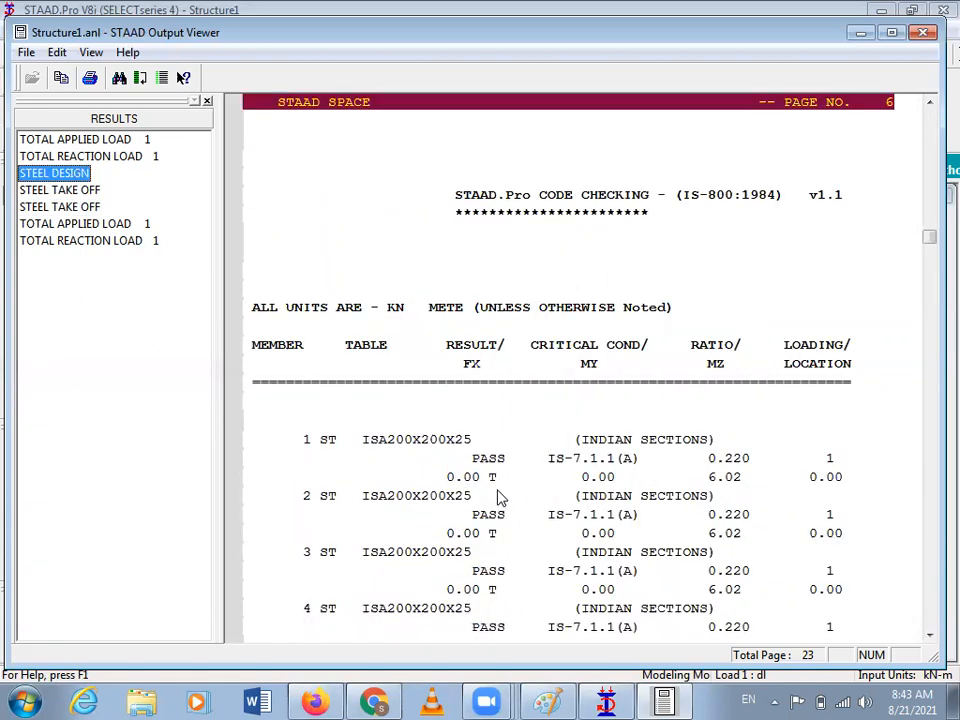
click(489, 457)
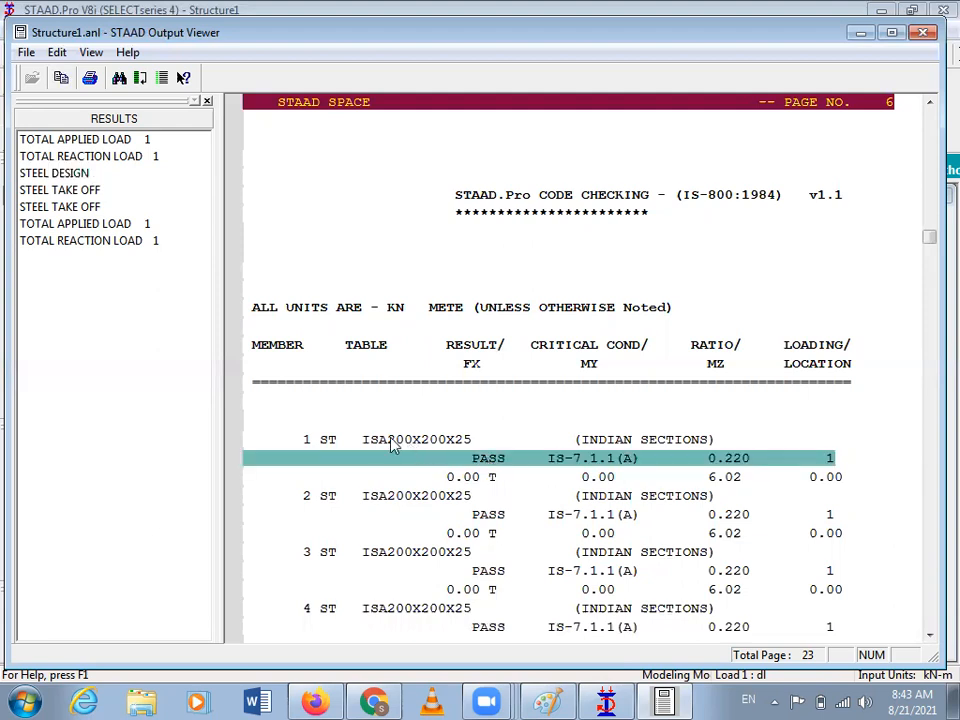
click(489, 516)
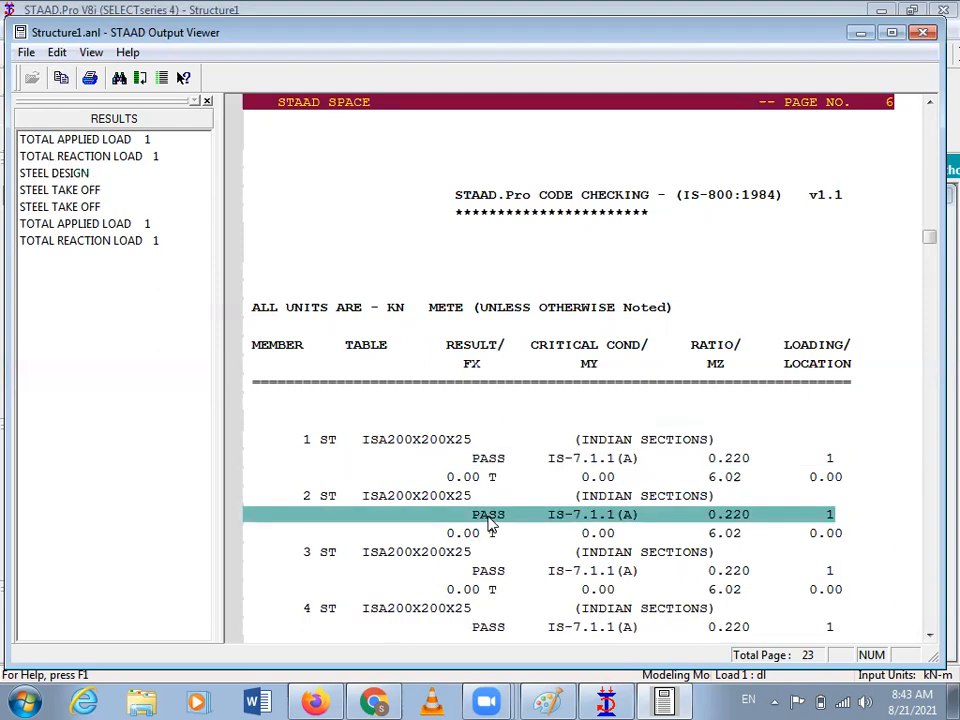
click(497, 575)
scroll(500, 584, down, 1)
scroll(500, 584, down, 10)
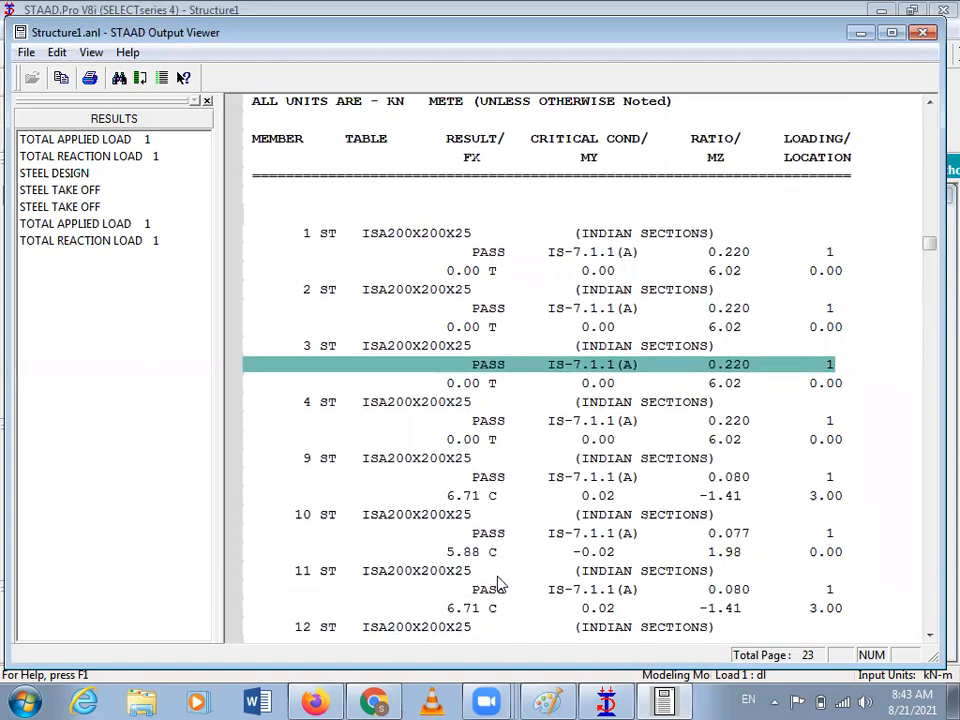
scroll(497, 578, down, 12)
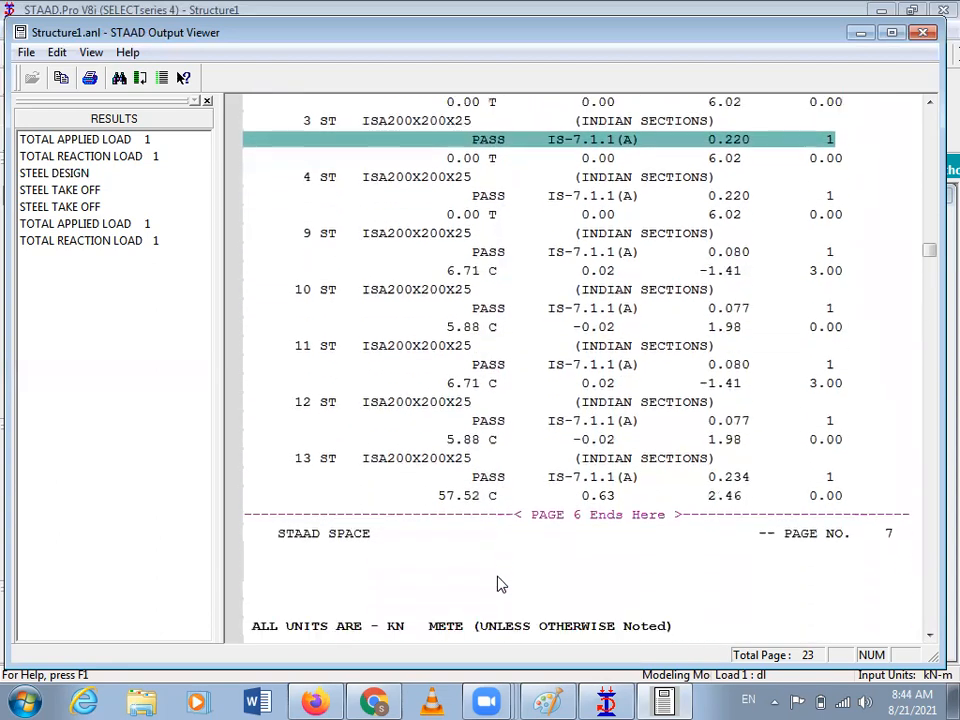
scroll(500, 584, down, 17)
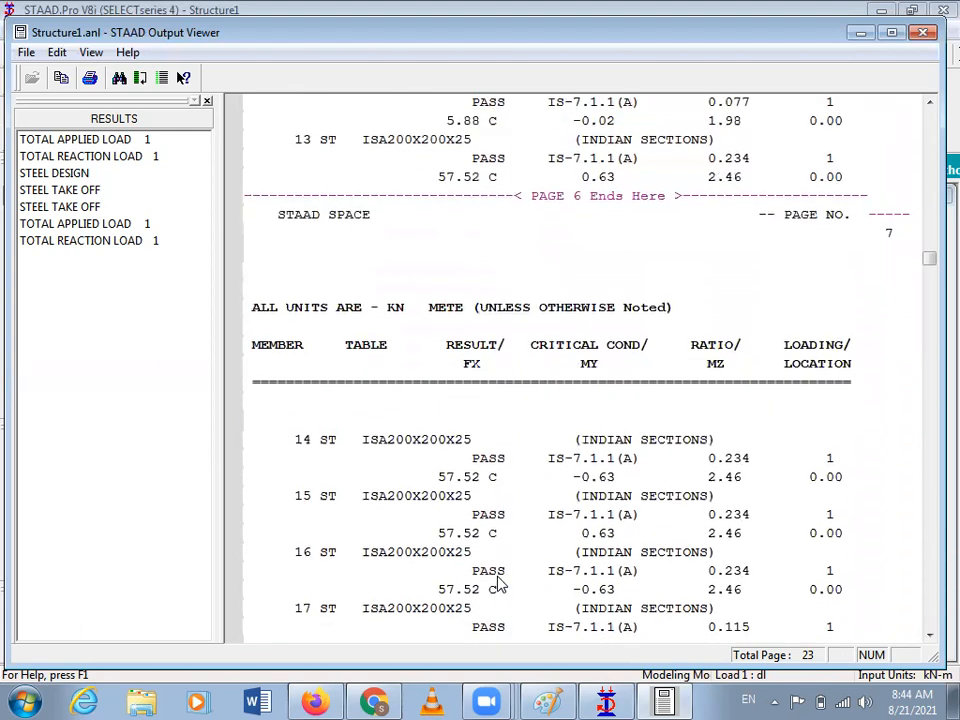
scroll(500, 584, down, 9)
scroll(500, 584, down, 10)
scroll(500, 584, down, 13)
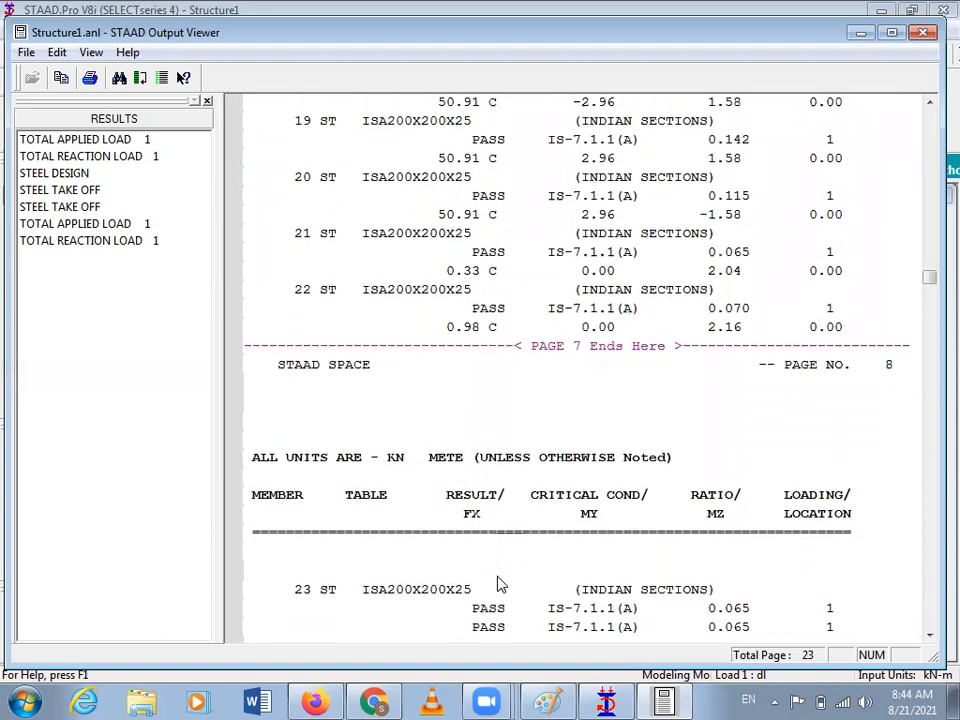
scroll(500, 584, down, 9)
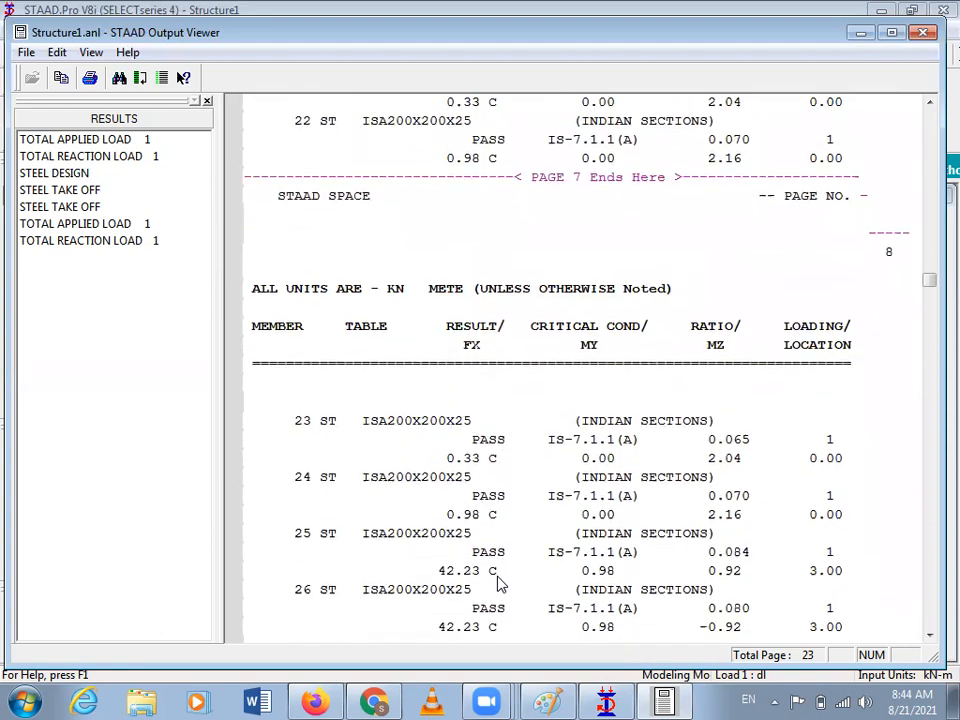
scroll(500, 584, down, 9)
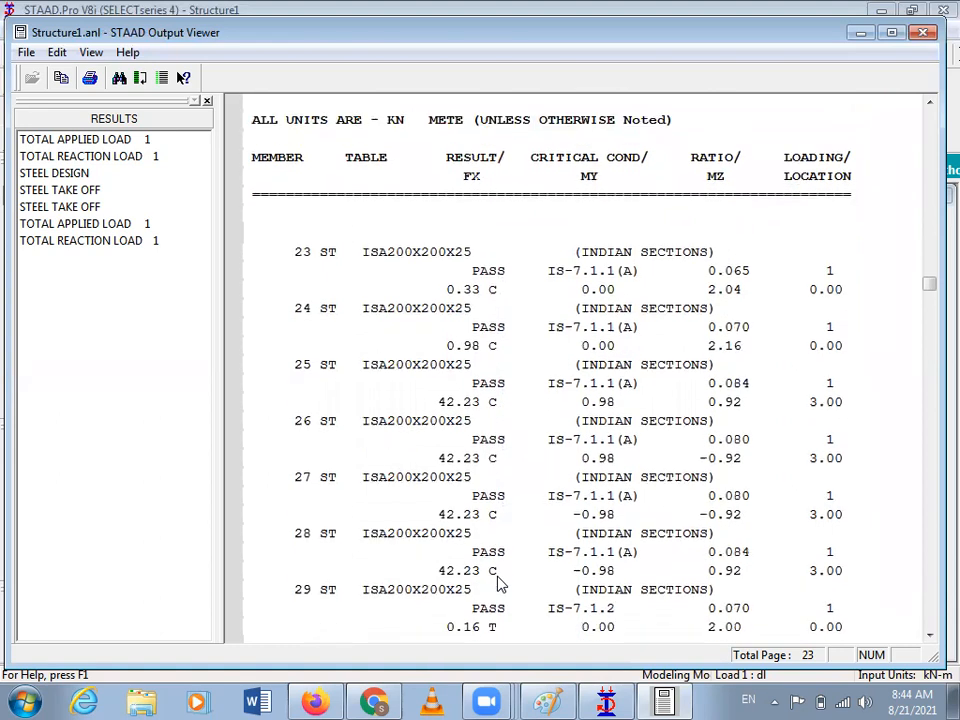
scroll(500, 584, down, 10)
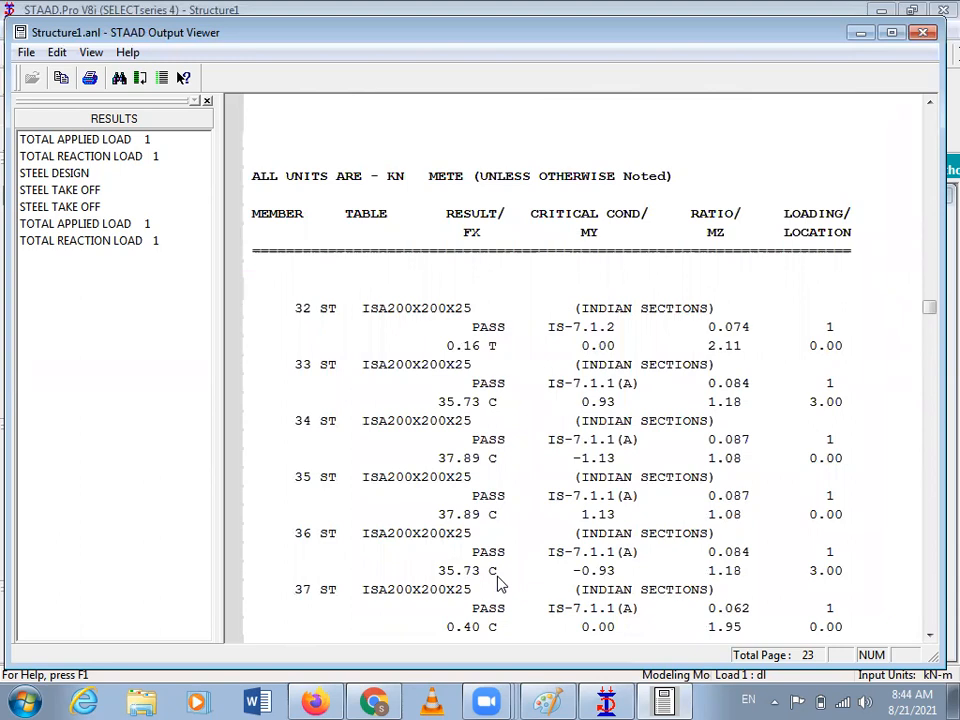
scroll(500, 584, down, 11)
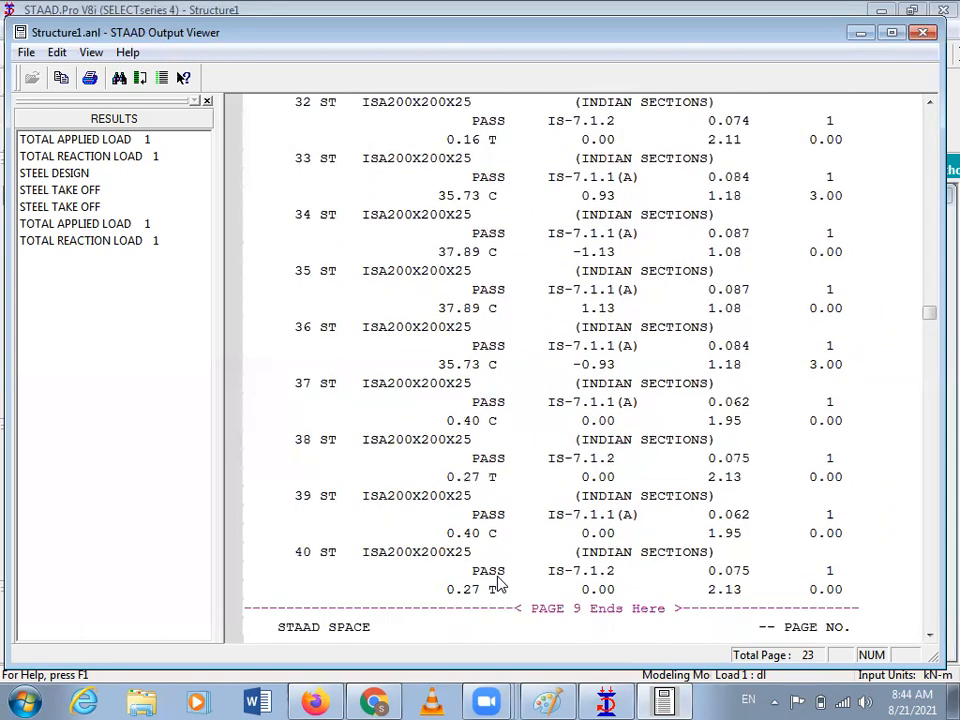
scroll(500, 584, down, 17)
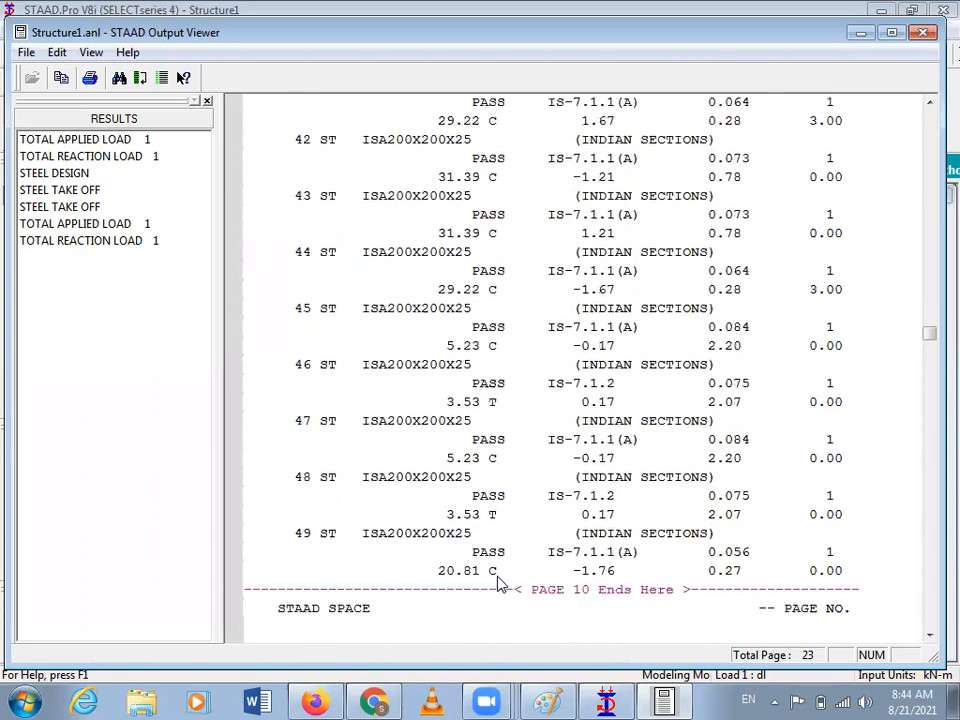
scroll(500, 584, down, 18)
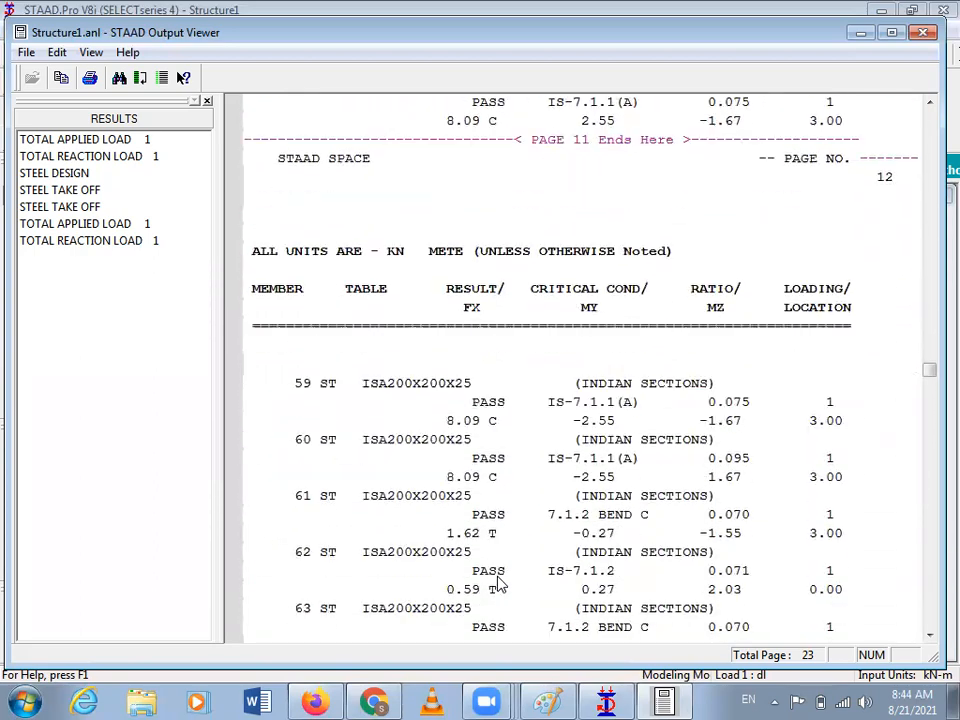
scroll(500, 584, down, 20)
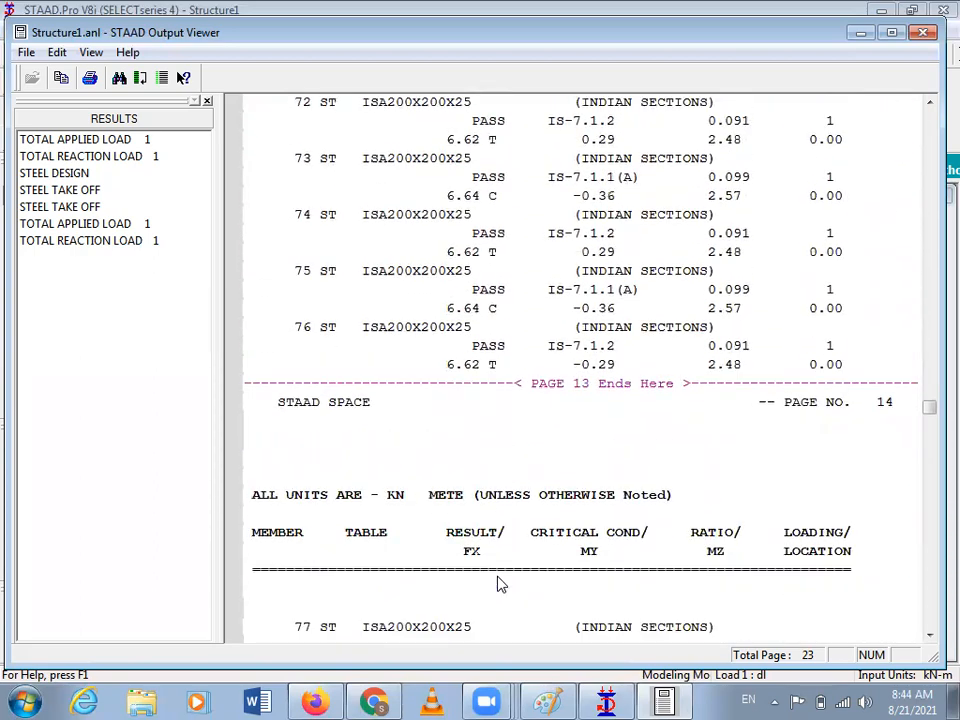
Revisit the steel take-off weight and look through the steel design results for members that fail the code check.
click(73, 190)
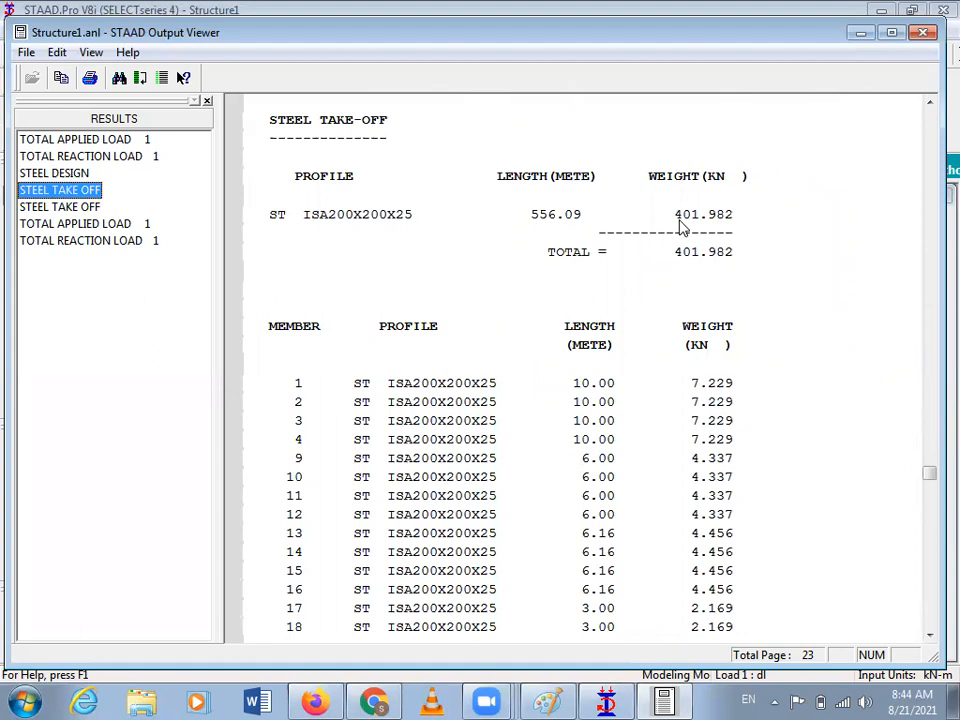
click(77, 175)
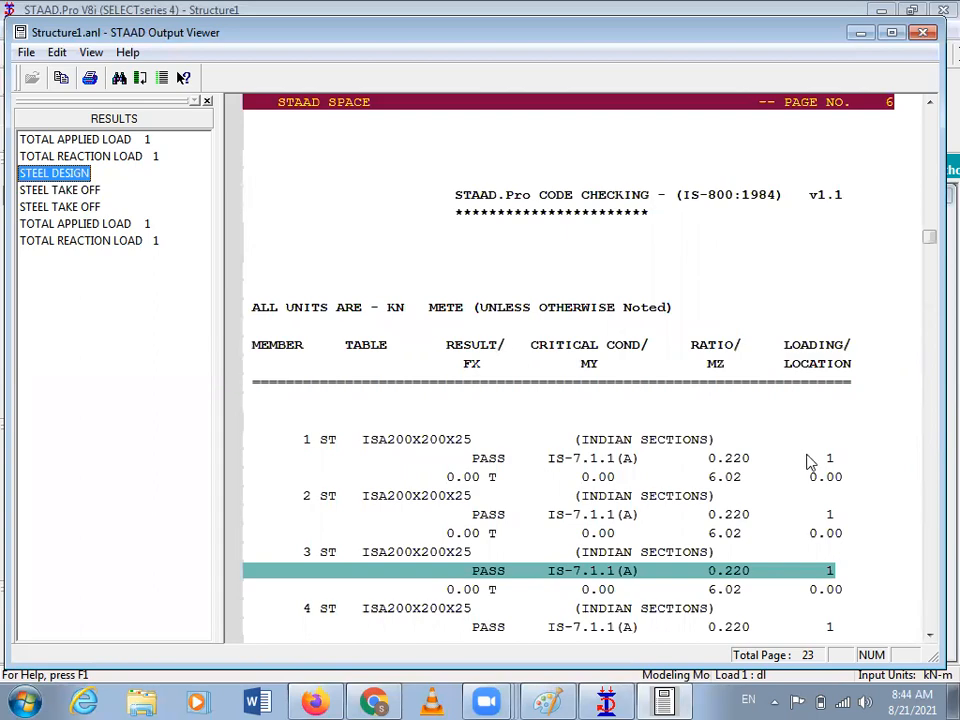
click(929, 635)
drag(929, 637, 929, 637)
scroll(930, 638, down, 5)
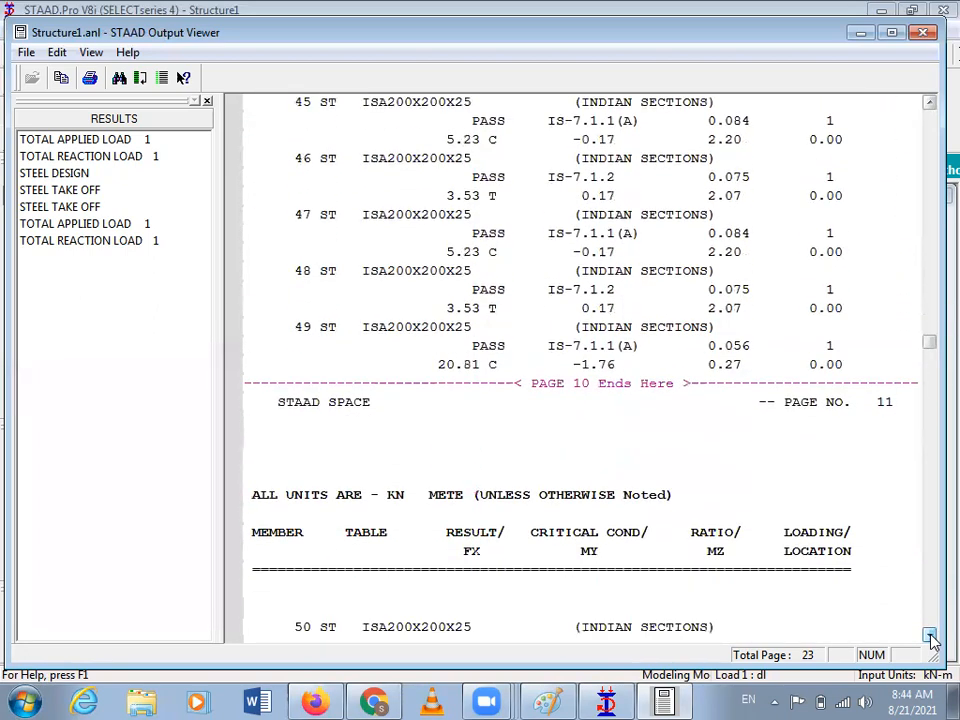
click(929, 636)
drag(929, 637, 929, 637)
click(316, 293)
click(330, 330)
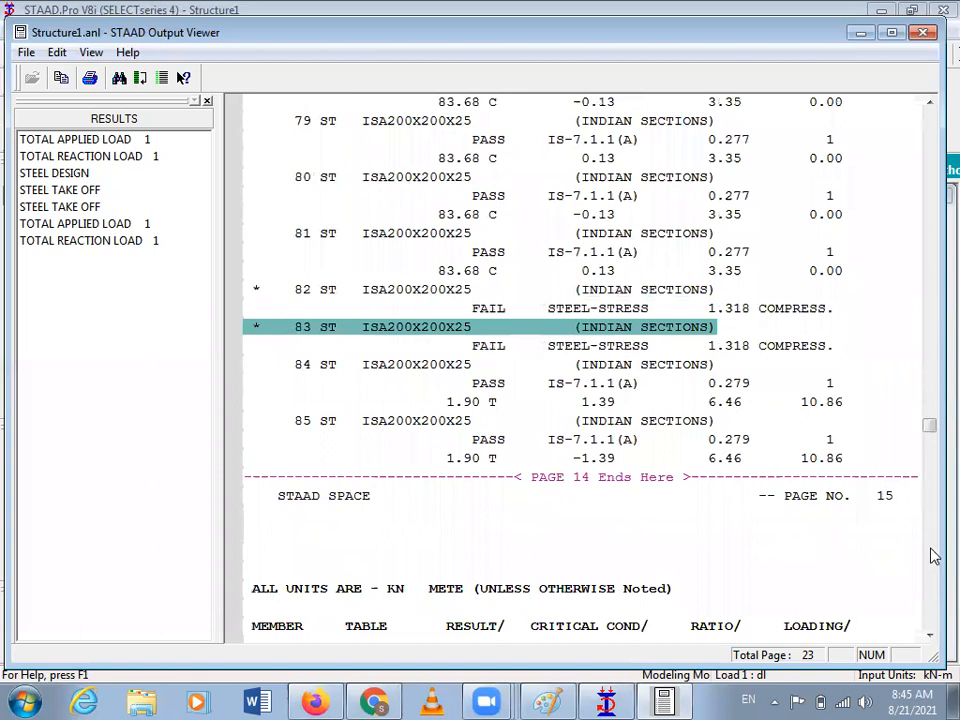
click(929, 636)
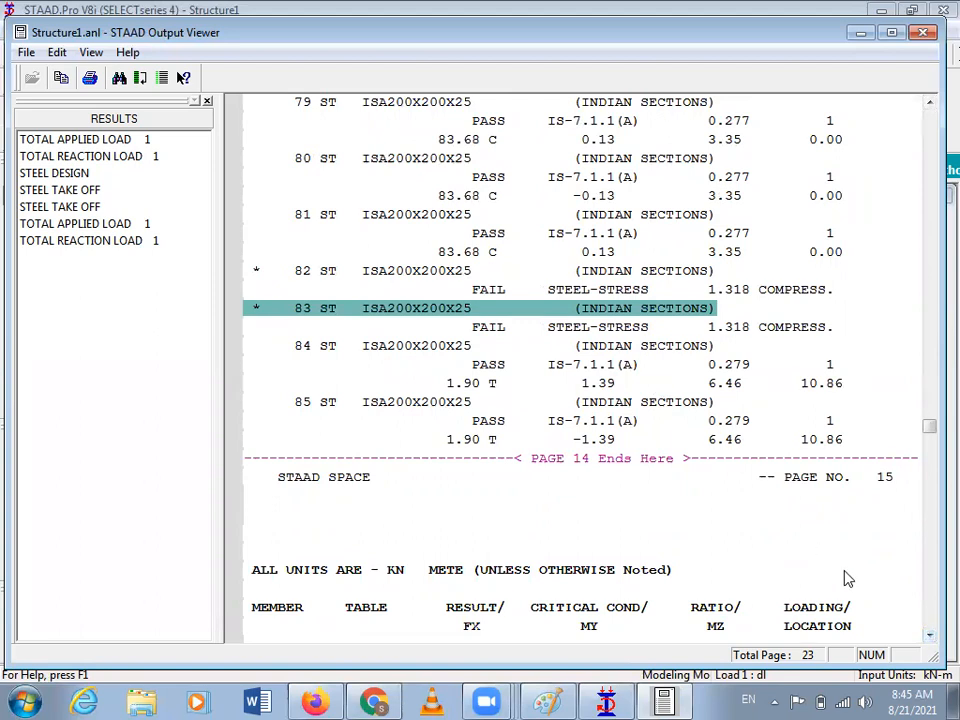
click(929, 636)
drag(929, 636, 929, 636)
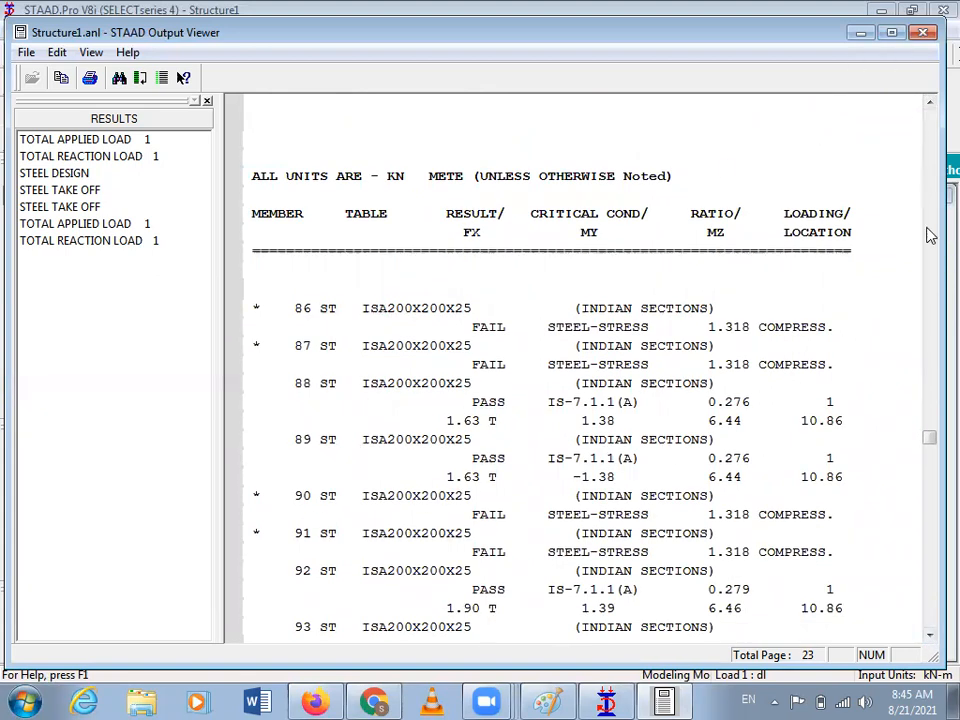
Finish reading the steel design results, return to the model geometry and locate beams 82 and 83 on the tower from the beam table.
drag(930, 637, 930, 637)
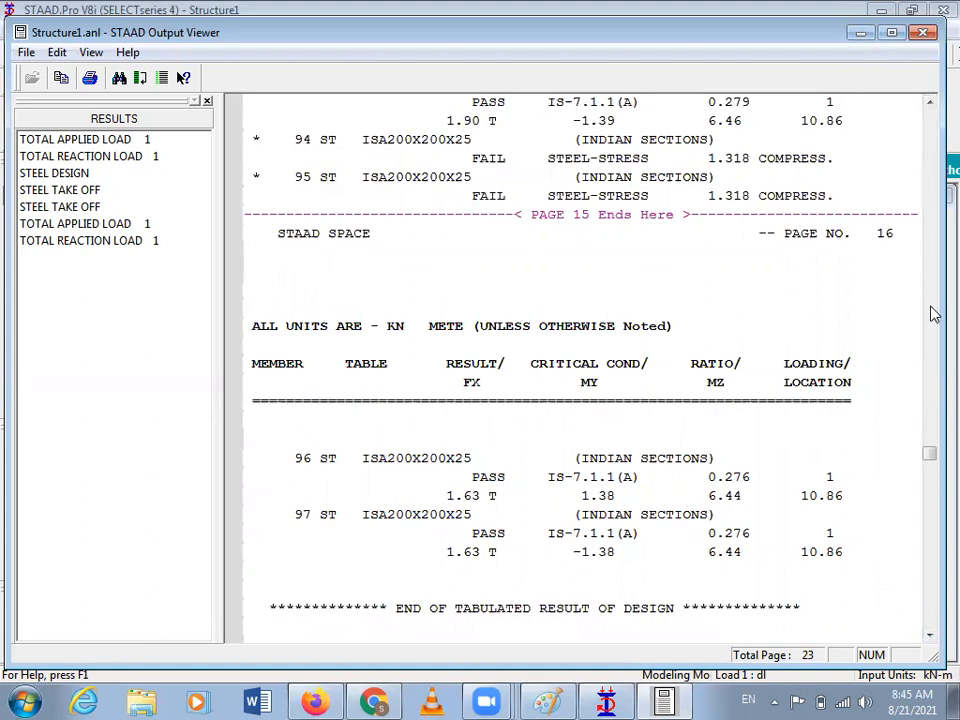
click(861, 34)
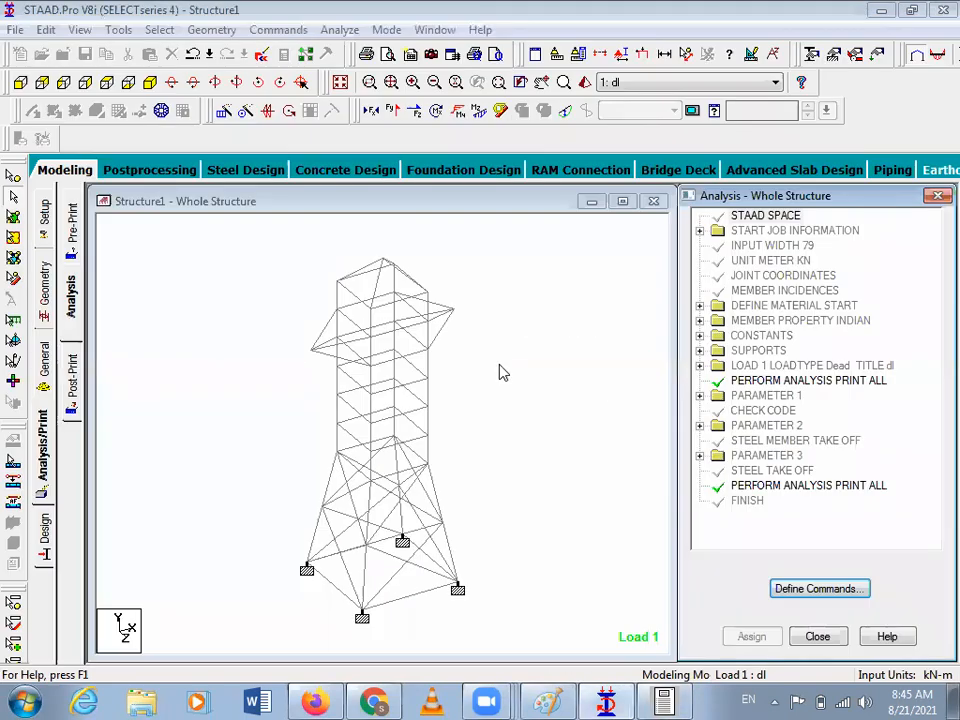
click(45, 289)
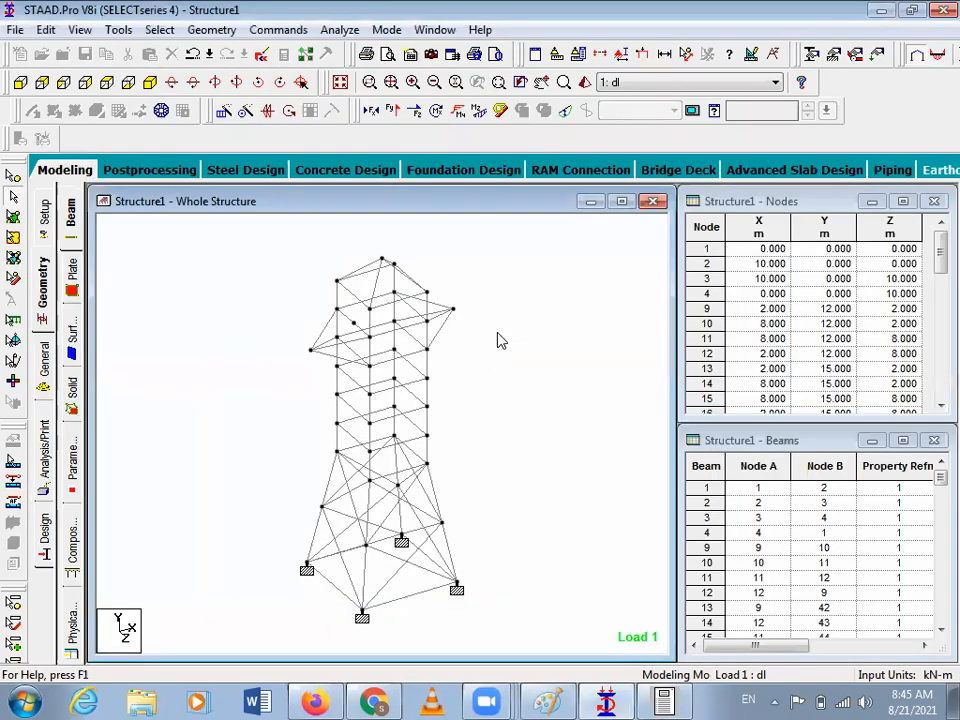
click(933, 494)
click(937, 582)
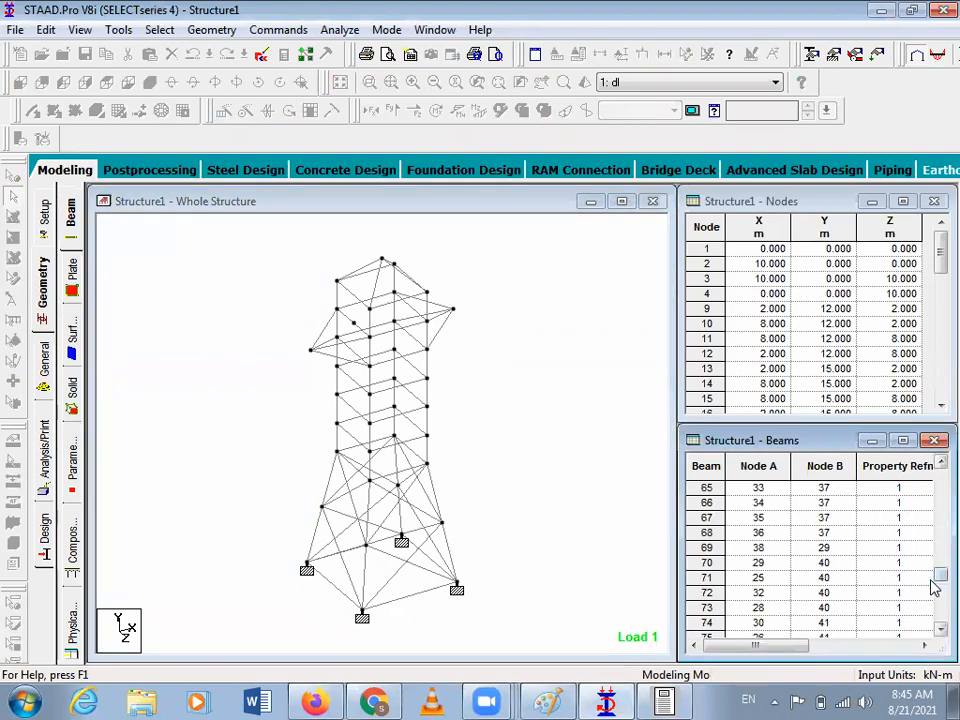
click(940, 600)
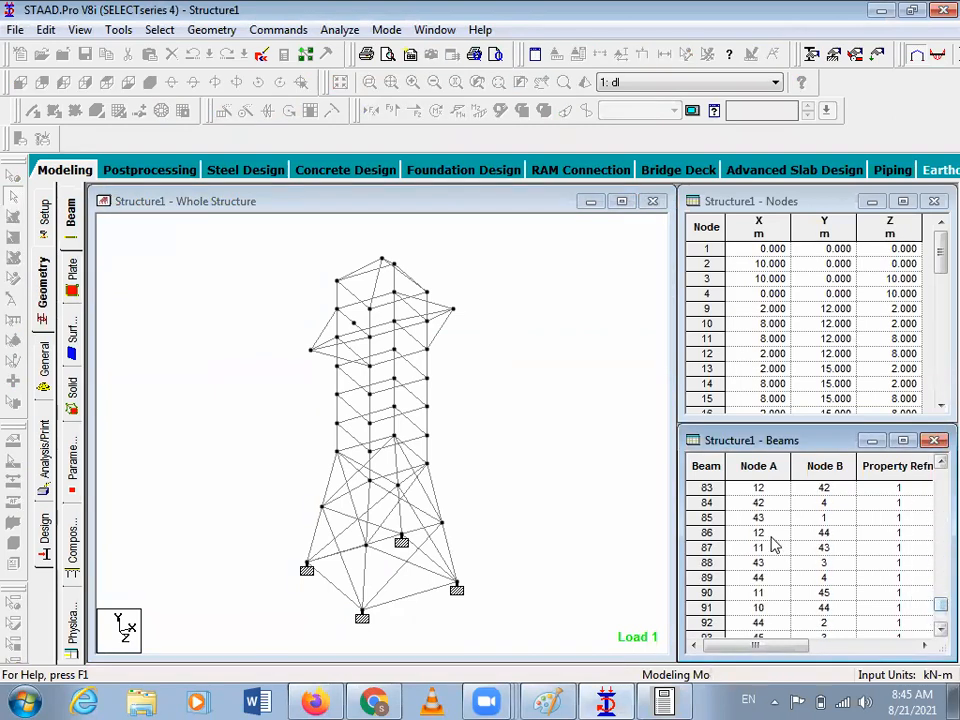
click(940, 463)
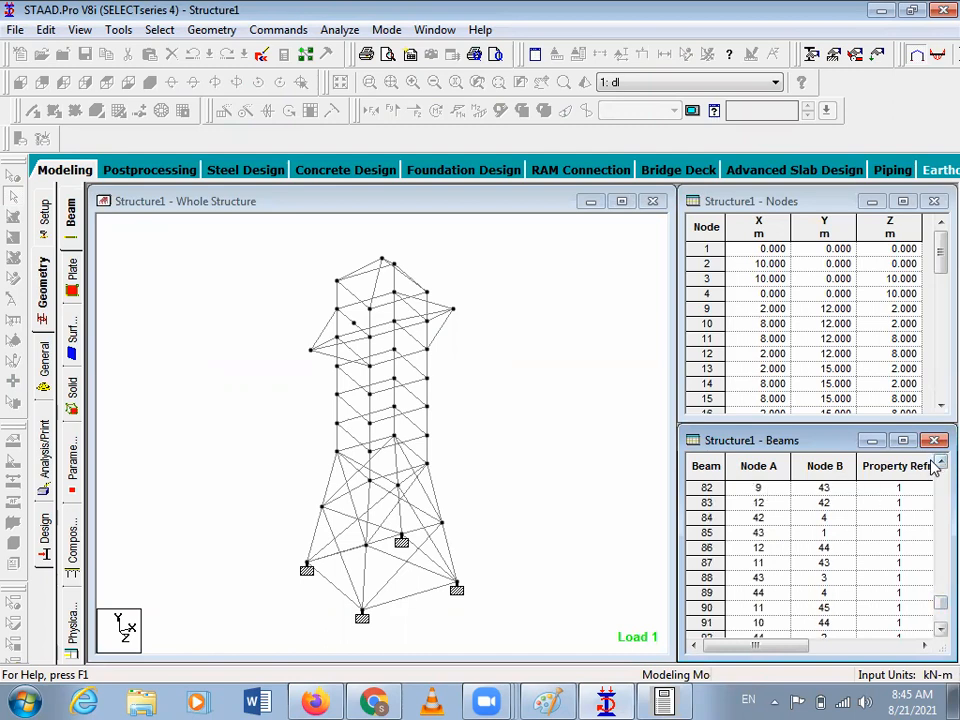
click(705, 487)
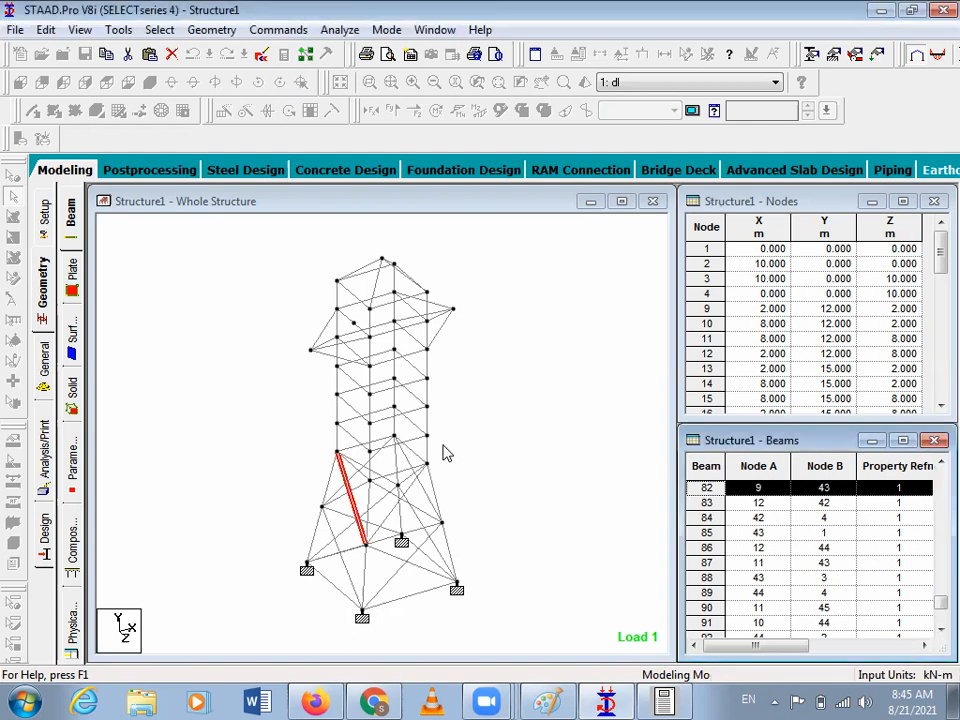
click(708, 502)
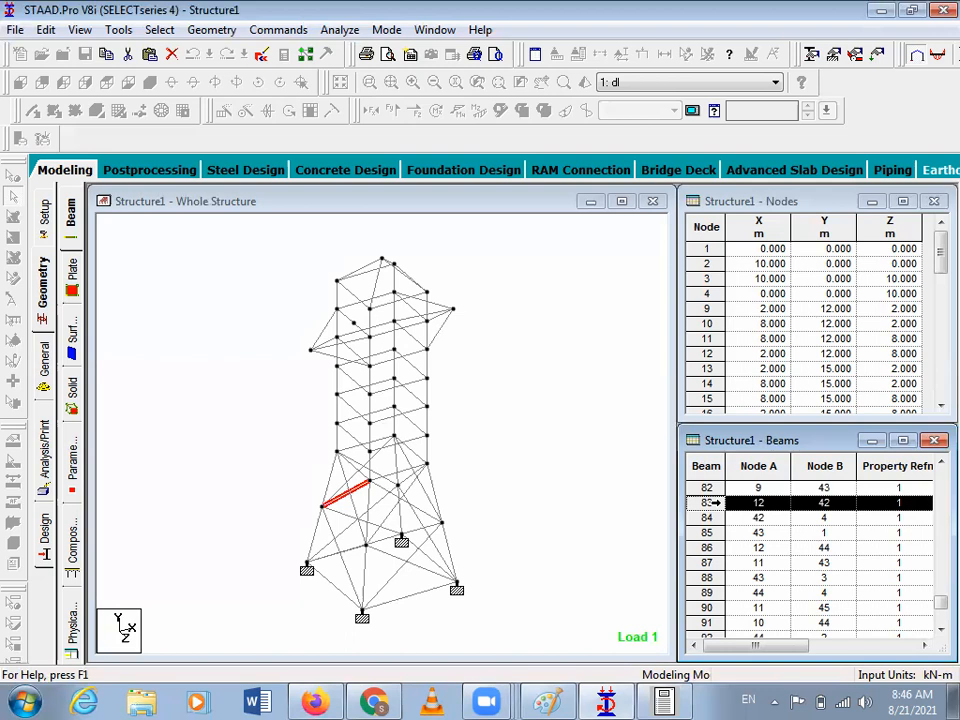
Clear the beam selection and locate beam 83 in the tower base again from the beam table.
click(527, 454)
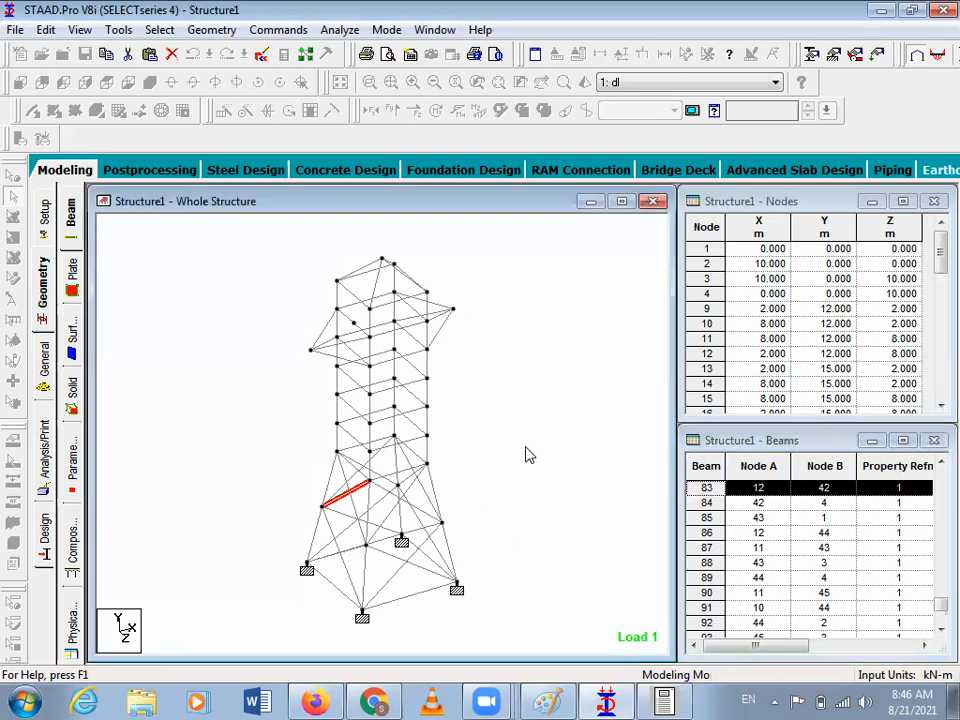
click(340, 499)
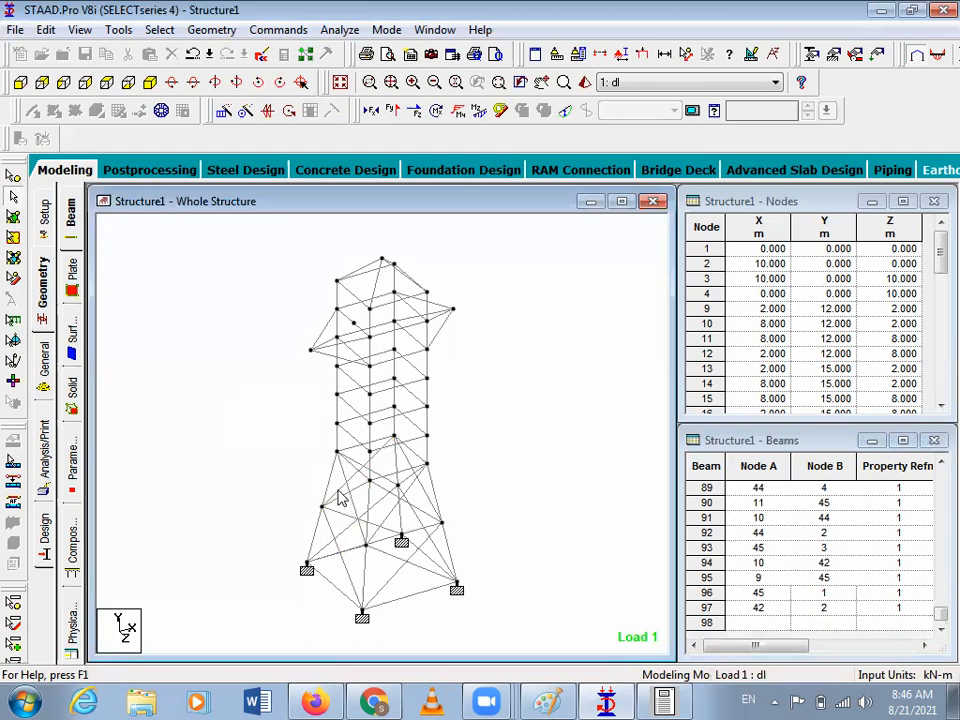
mouse_move(340, 499)
click(613, 460)
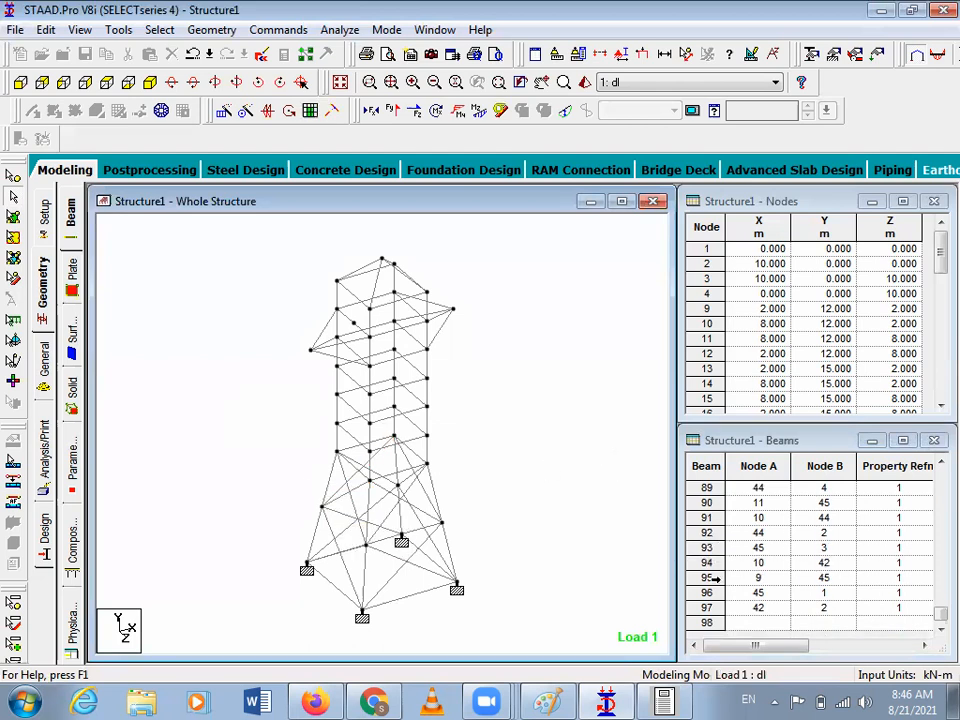
click(938, 464)
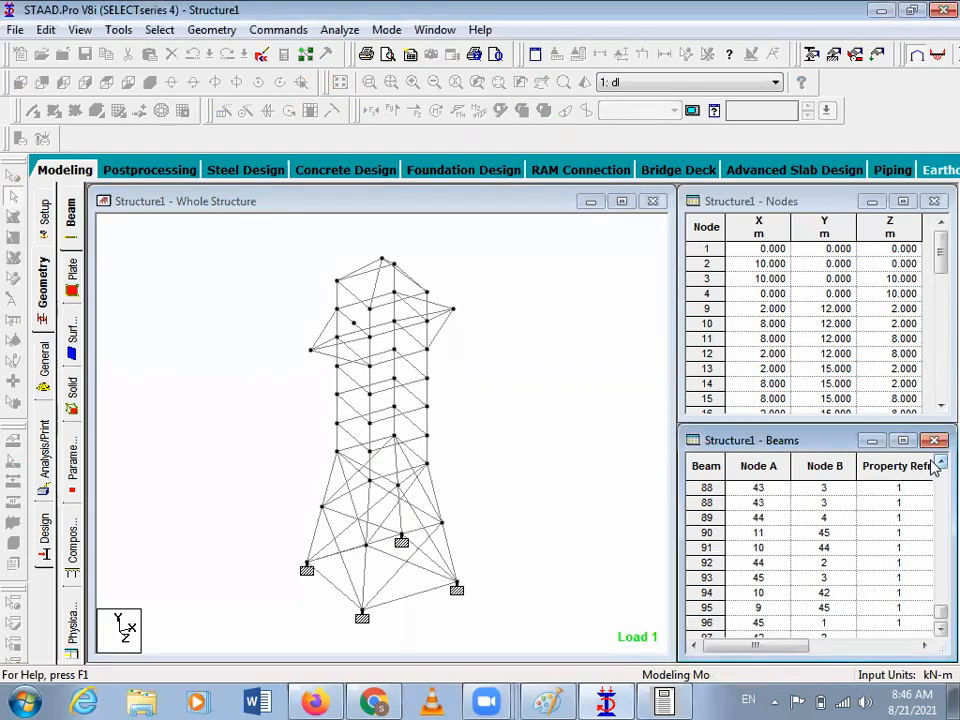
scroll(934, 466, up, 1)
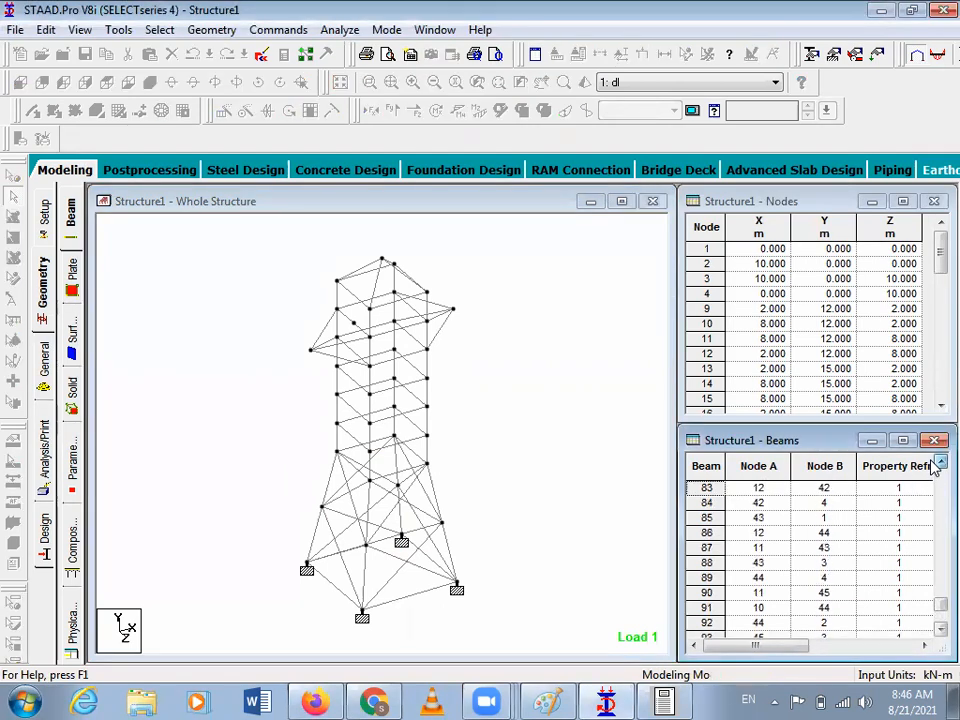
click(707, 488)
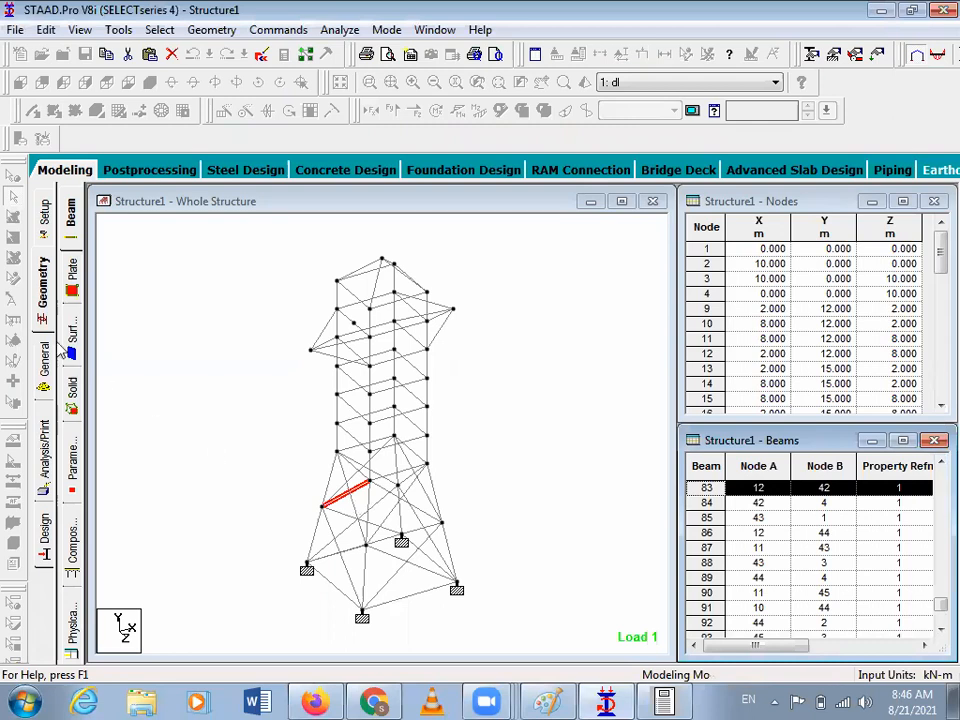
Add the Indian steel angle ISA25x25x5 as a single section to the structure's section properties.
click(43, 372)
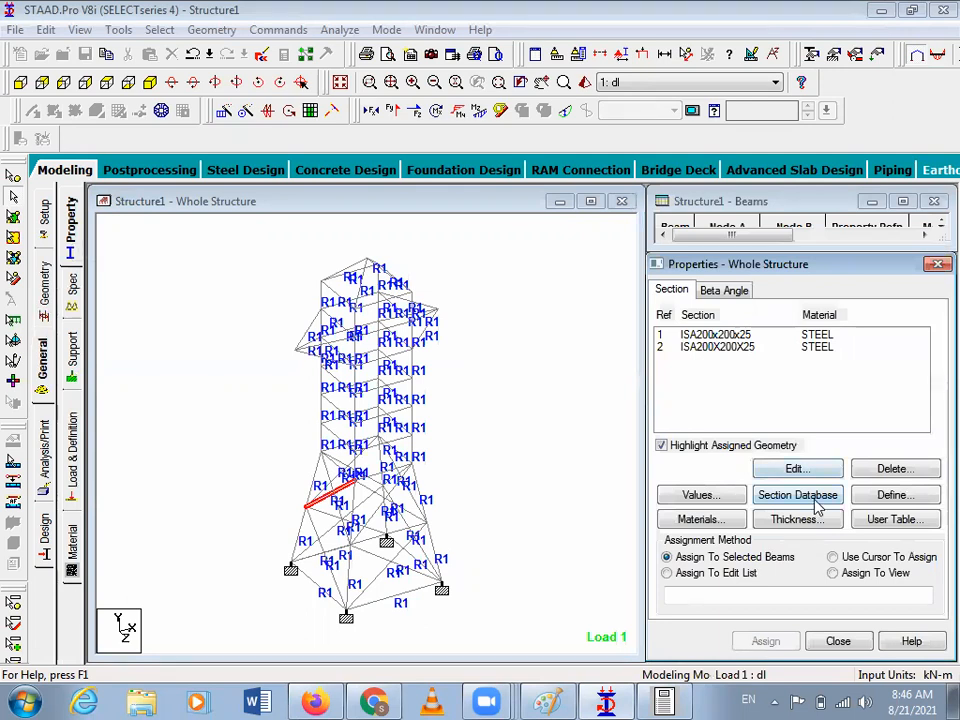
click(638, 482)
click(579, 491)
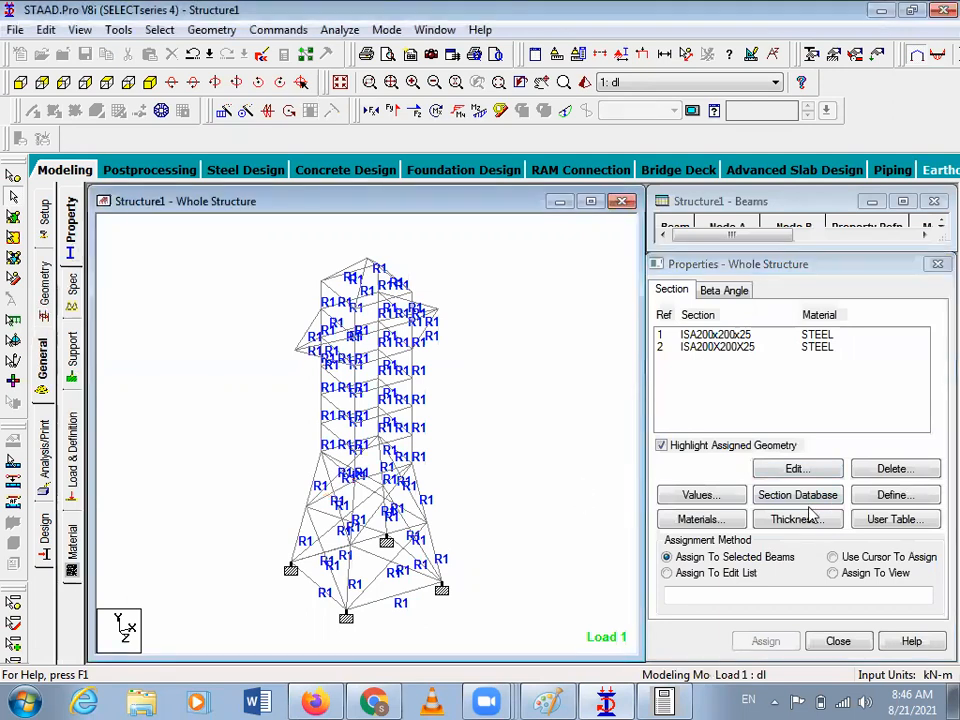
click(805, 497)
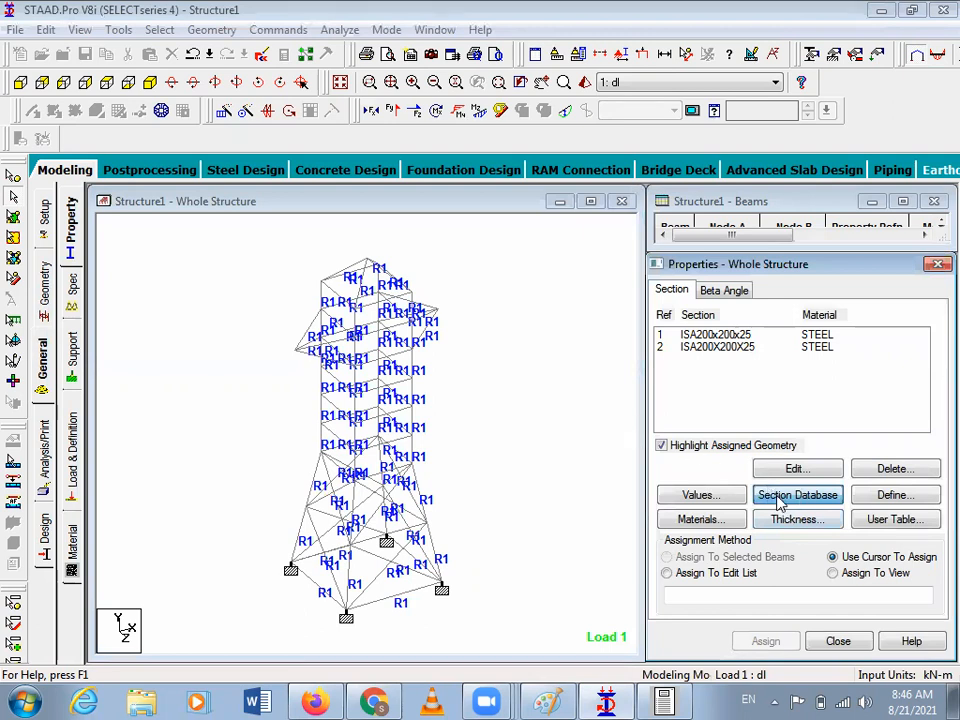
click(779, 497)
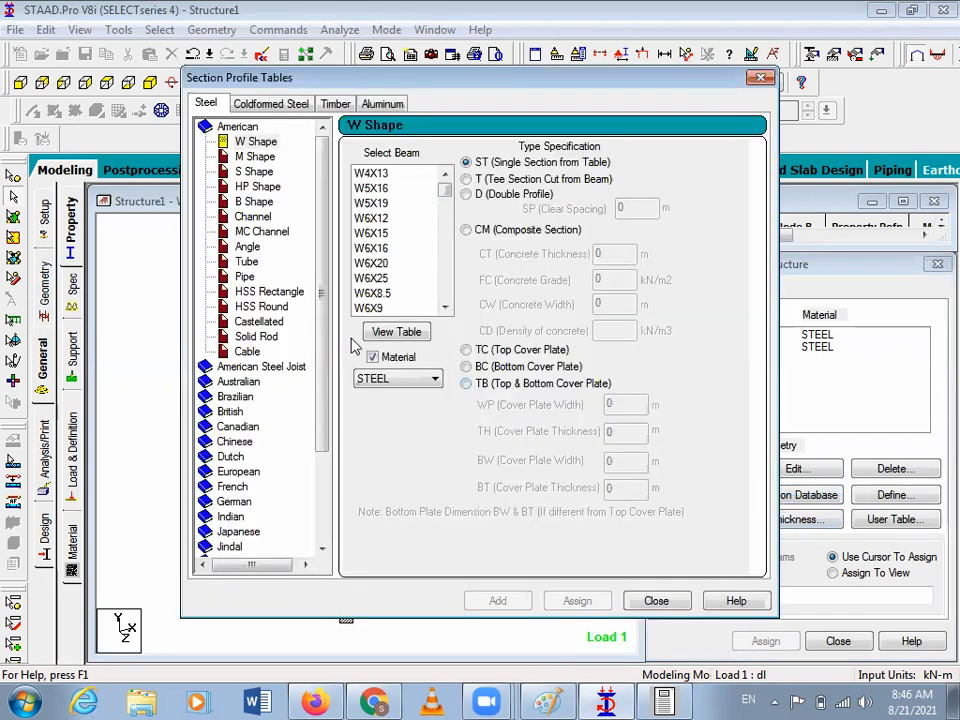
click(230, 518)
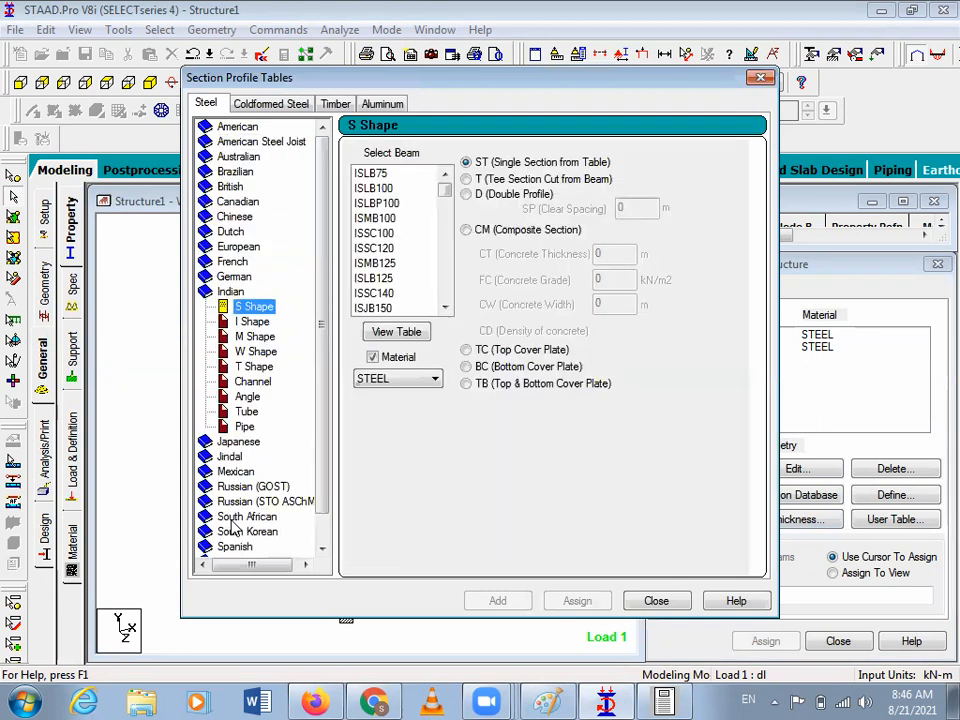
click(245, 413)
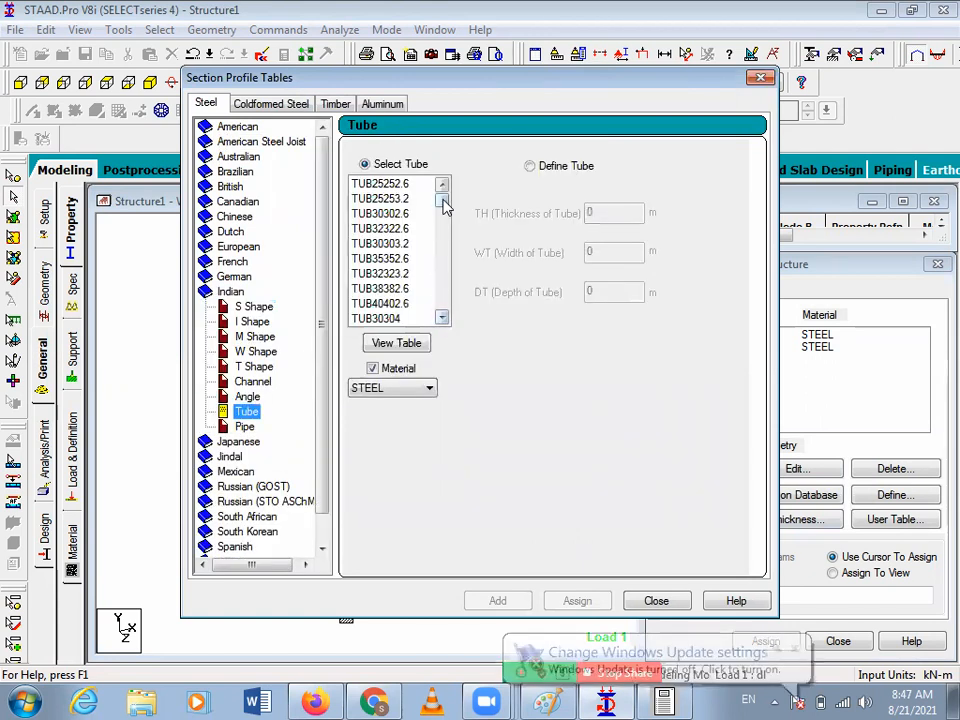
drag(445, 205, 441, 293)
key(Up)
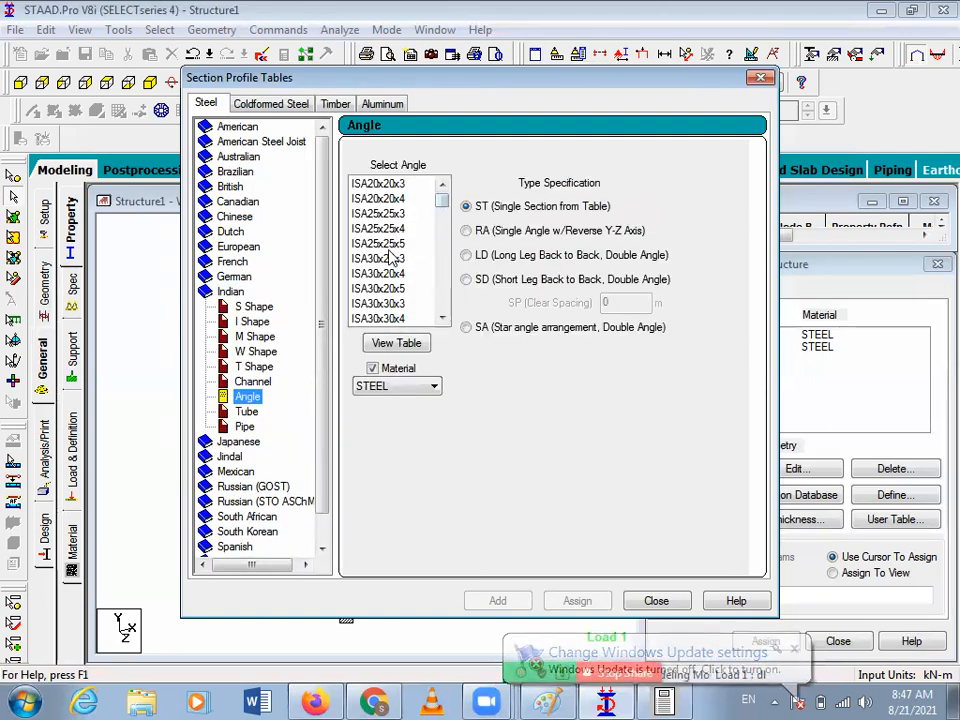
click(389, 248)
click(497, 600)
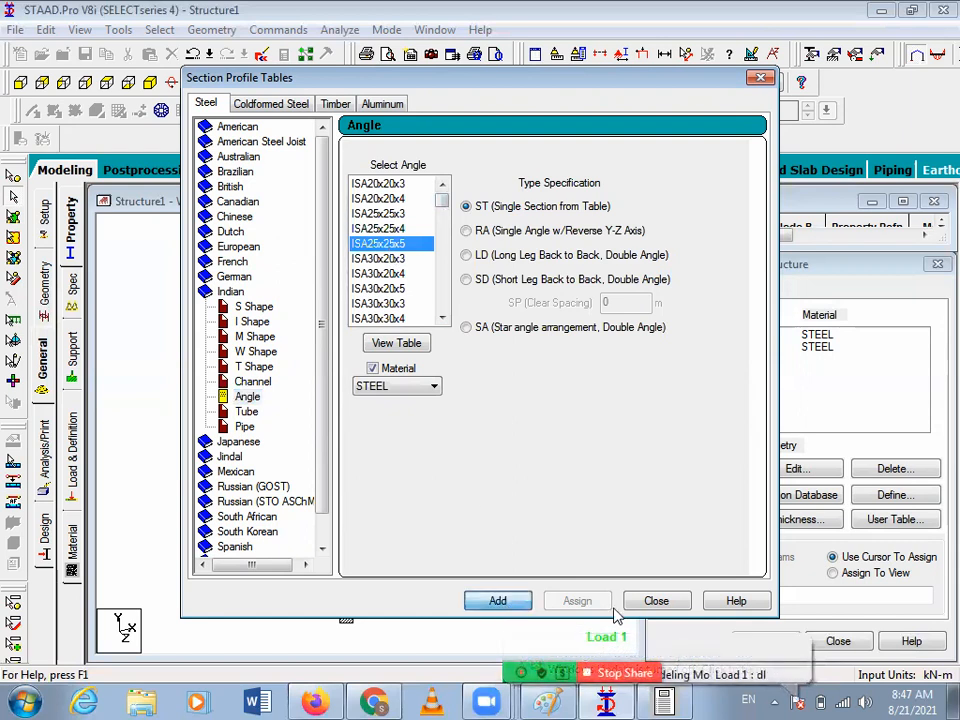
click(645, 606)
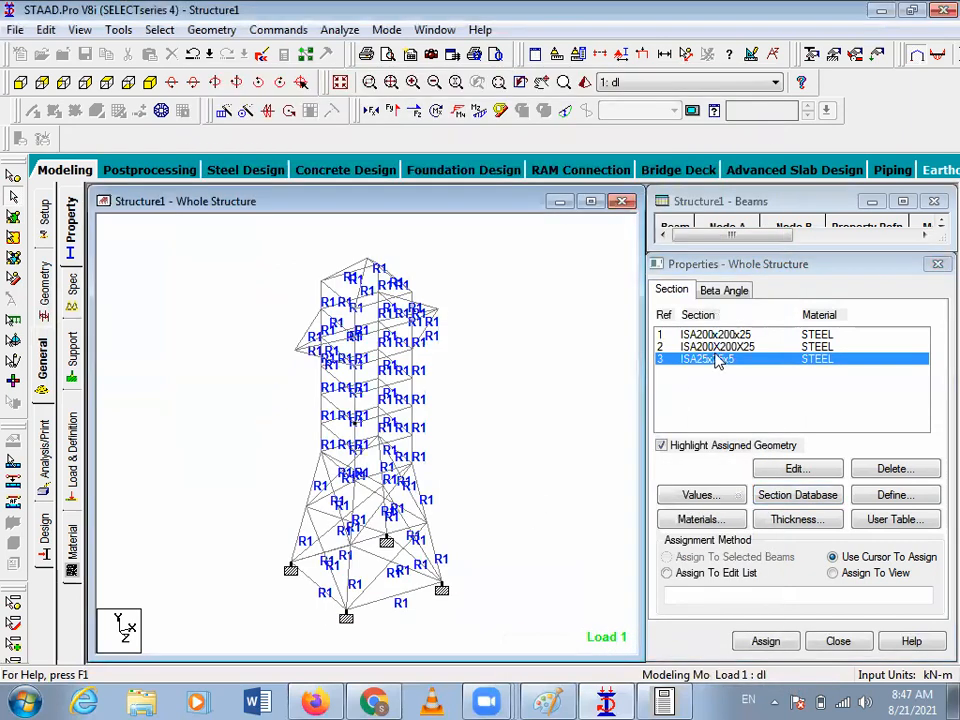
Assign the ISA25x25x5 section to diagonal brace beam 96 in the tower base, deleting the existing result files.
click(327, 531)
click(752, 558)
click(766, 640)
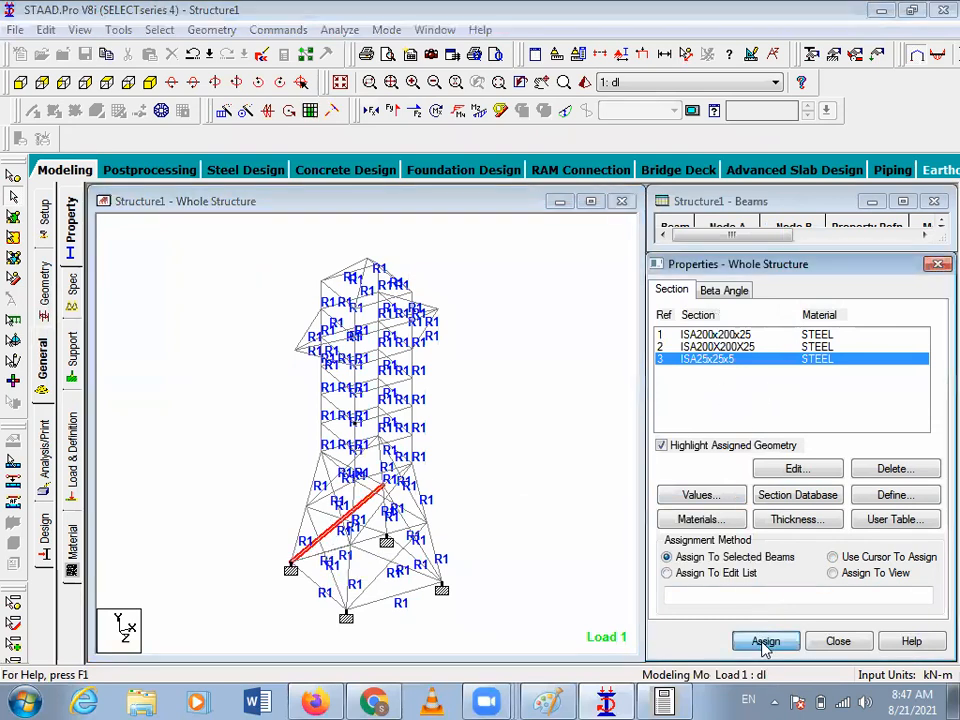
click(819, 509)
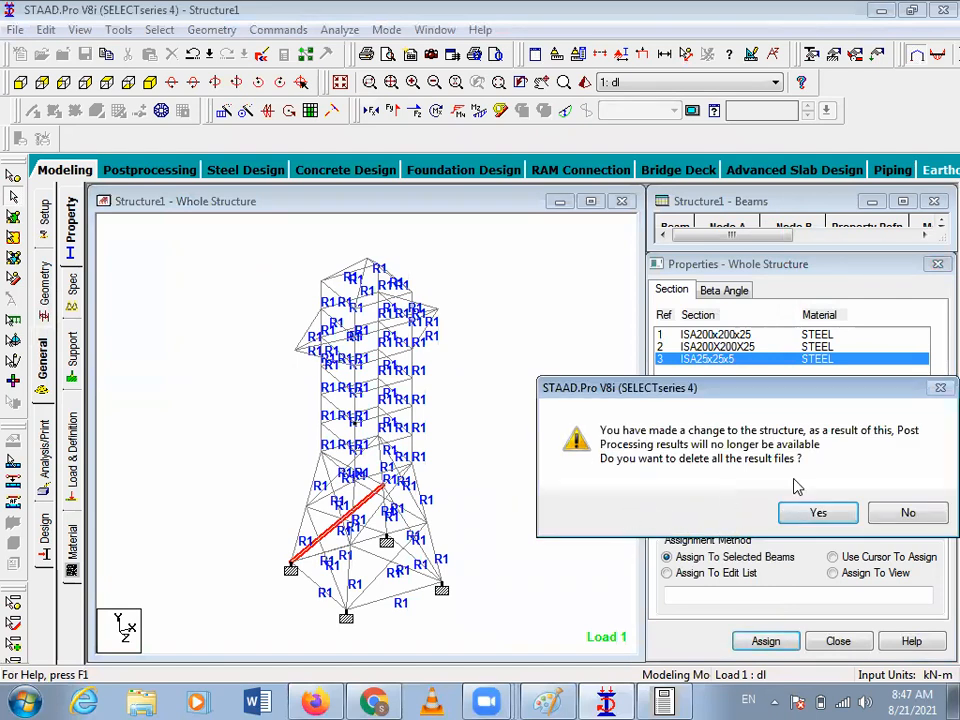
click(815, 512)
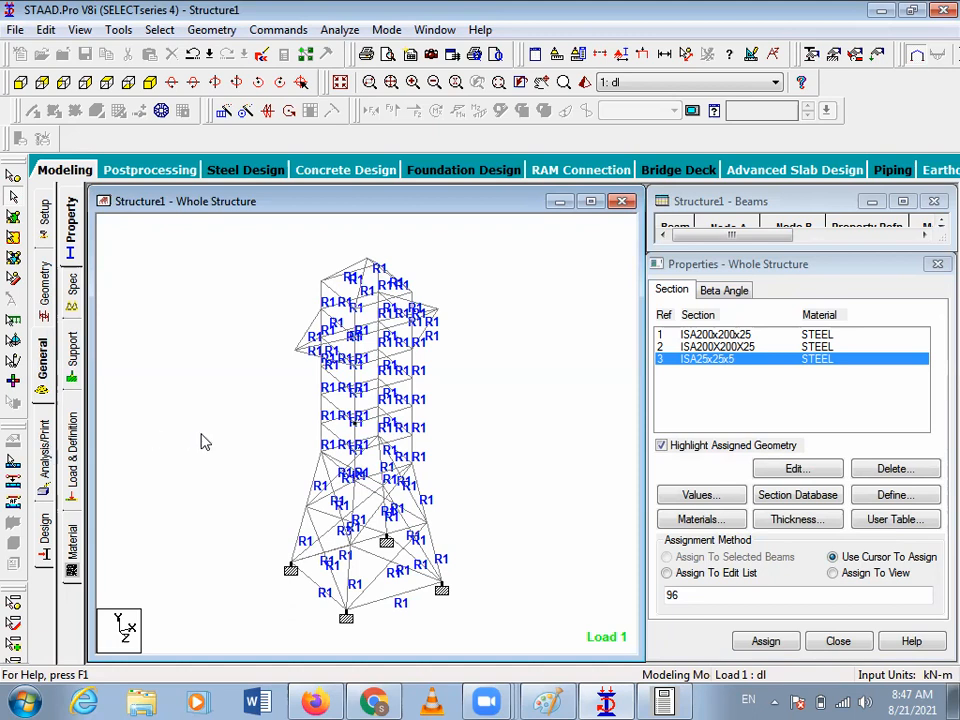
Pick out base brace beam 84 in the model, clear it, and highlight the cross-arm members including beam 72.
click(314, 524)
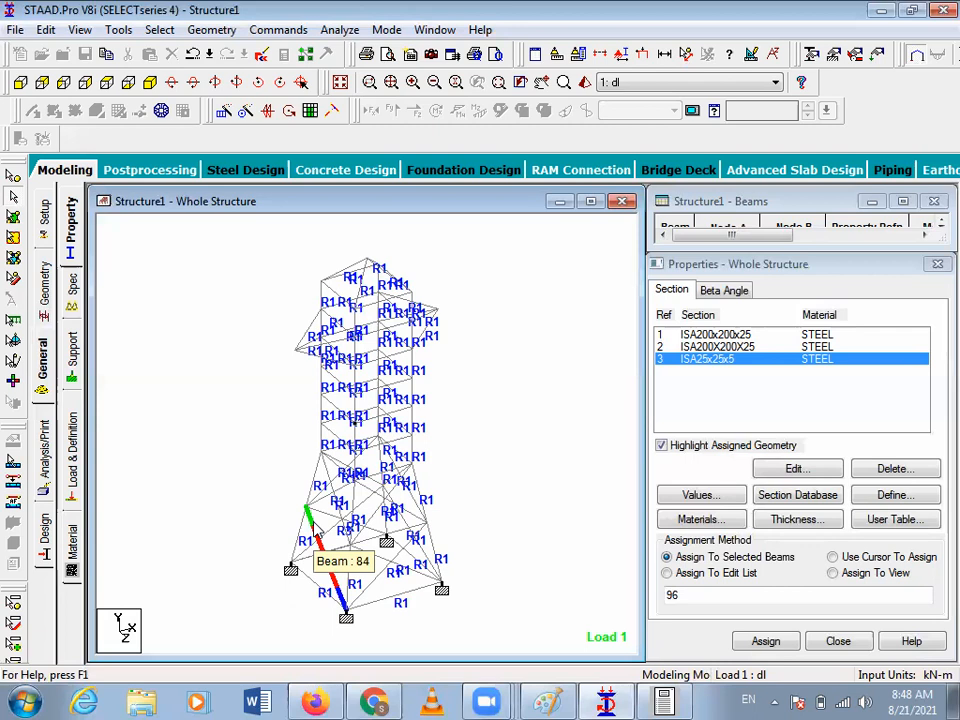
click(279, 403)
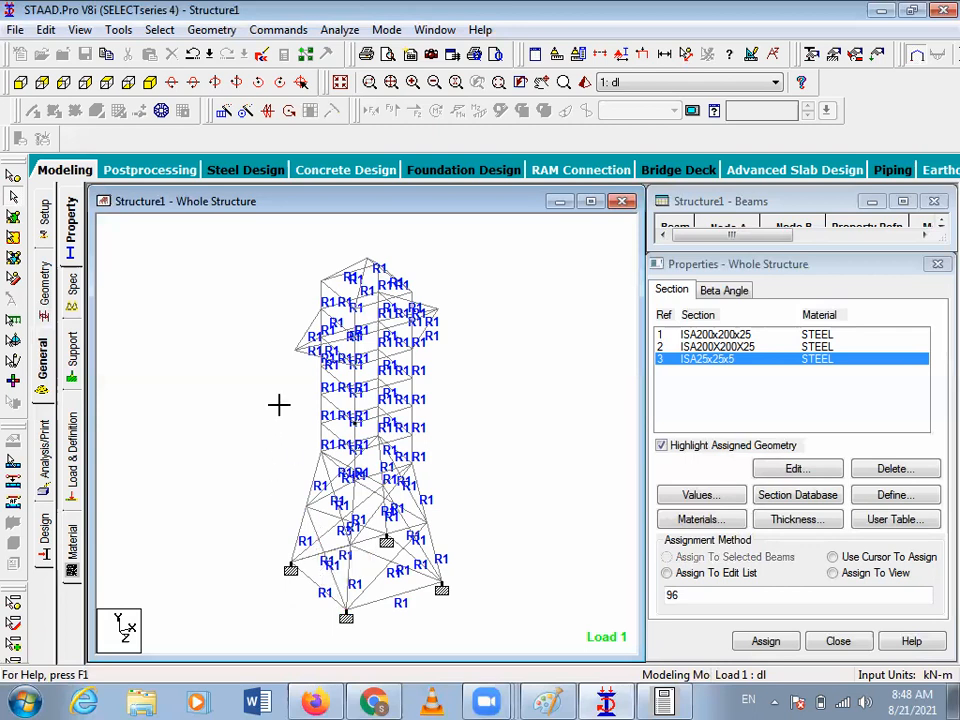
click(300, 357)
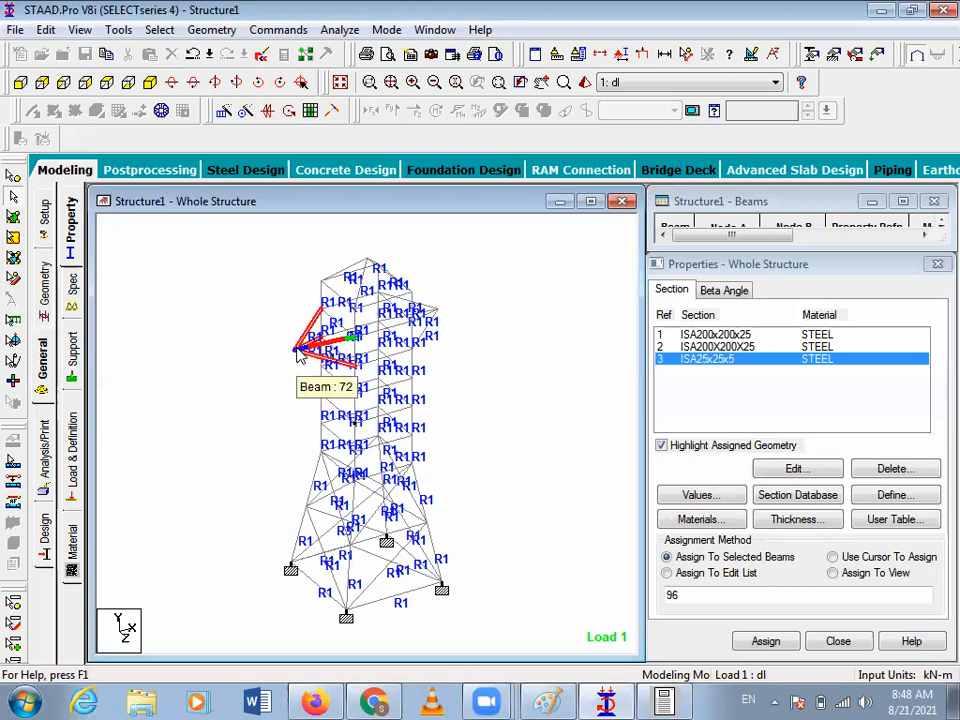